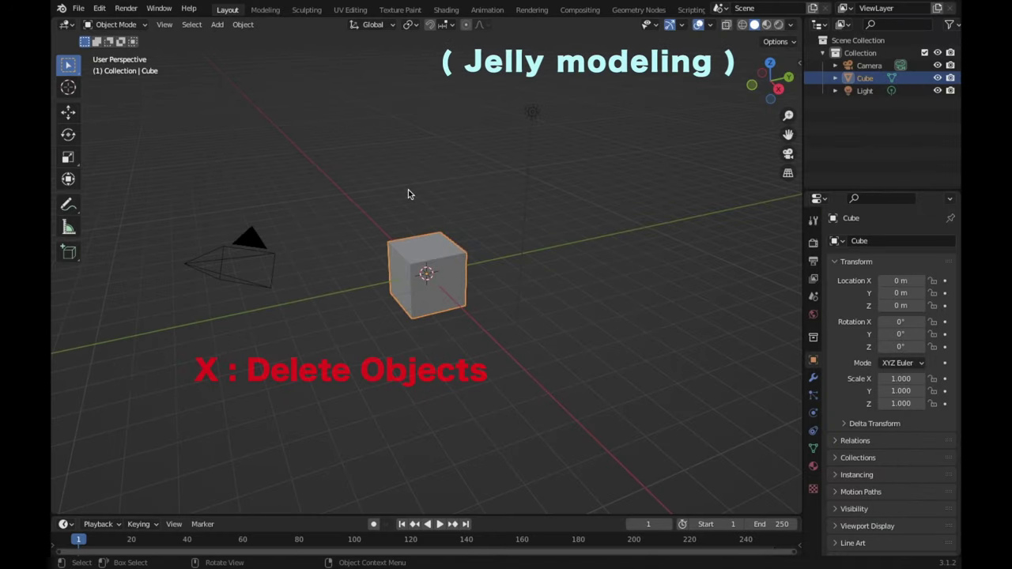
# Step: Delete the default cube and add a cylinder at the origin with 10 vertices
pyautogui.press('x')
pyautogui.click(409, 194)
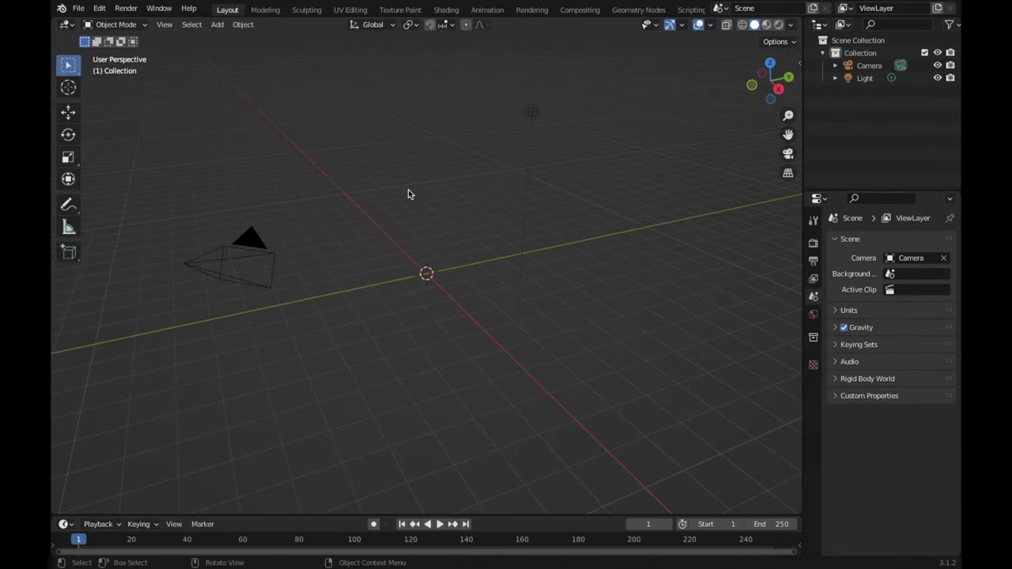
pyautogui.hotkey('shift', 'a')
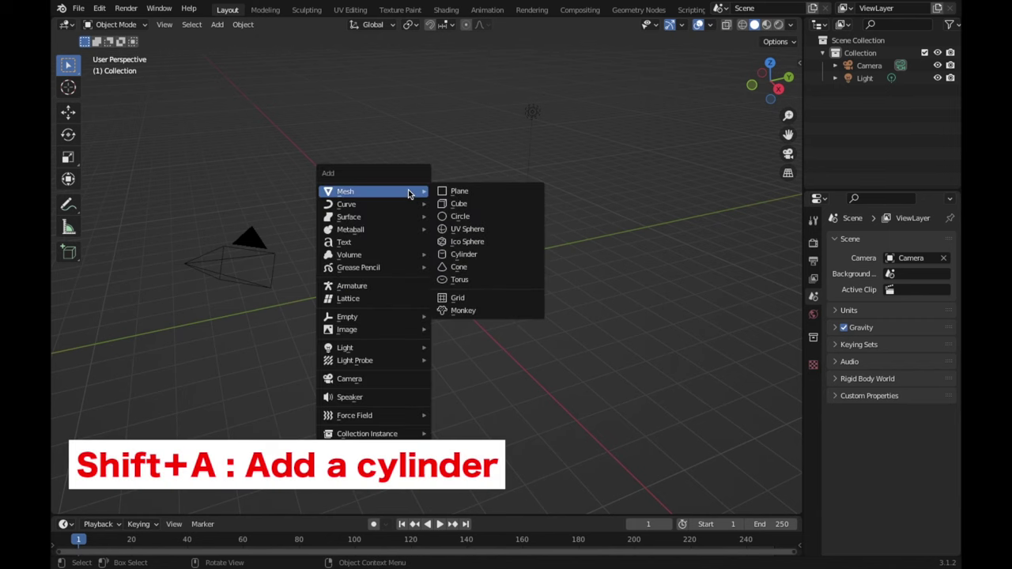
pyautogui.click(538, 256)
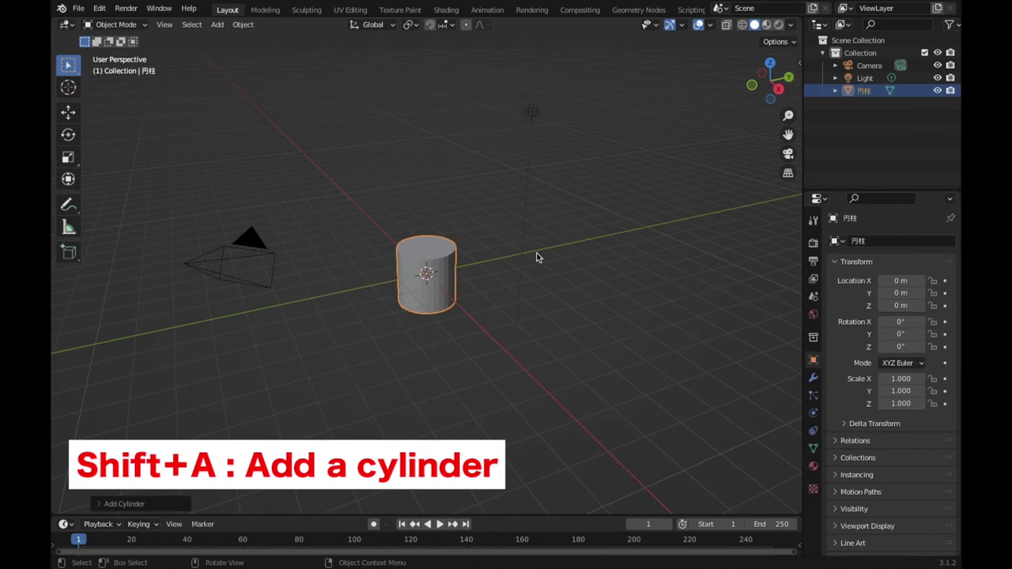
pyautogui.click(129, 504)
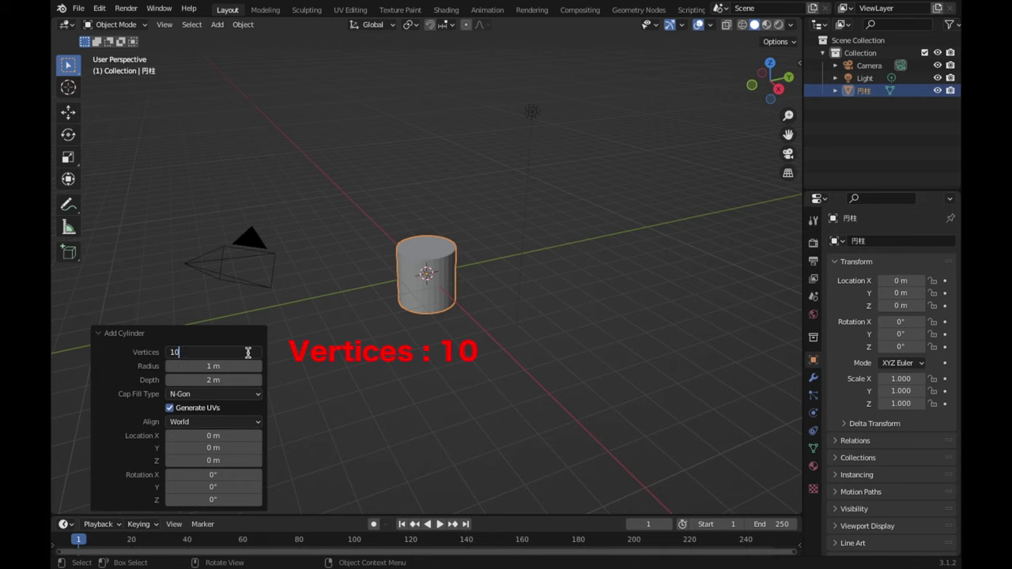
pyautogui.press('Return')
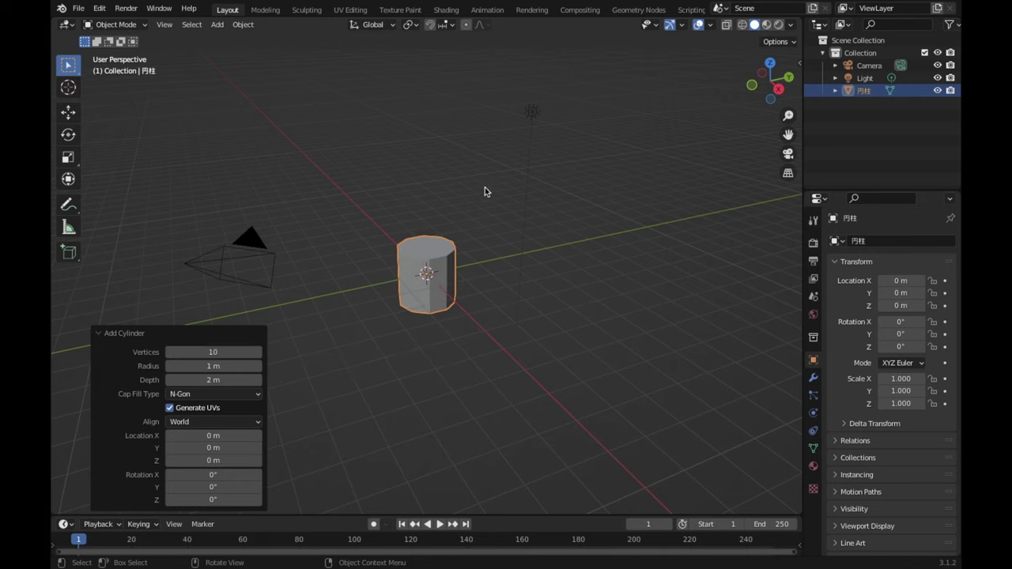
pyautogui.click(754, 86)
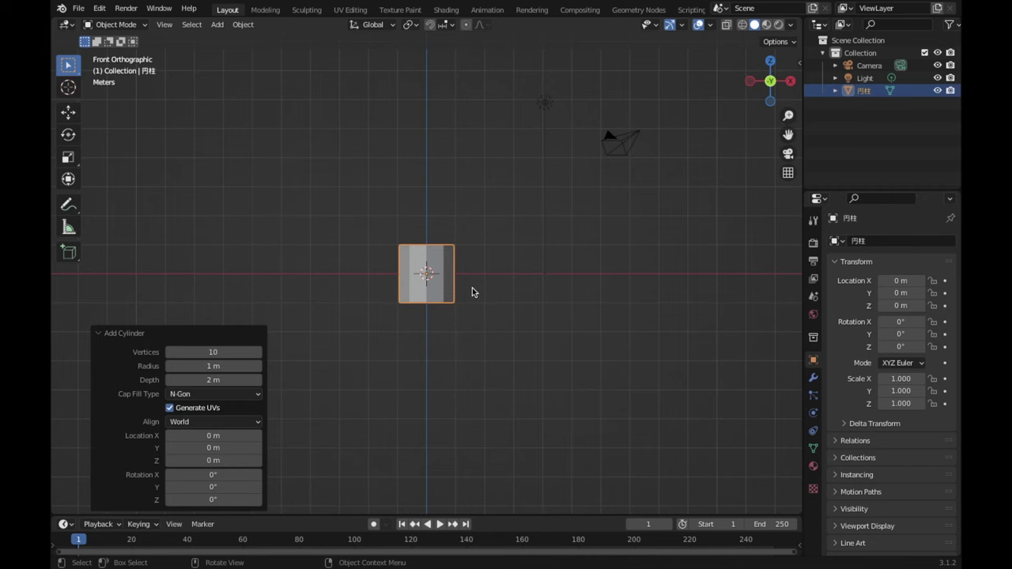
# Step: Move the cylinder up 0.99945 m along Z so its base rests on the grid
pyautogui.scroll(4, 472, 292)
pyautogui.scroll(2, 472, 291)
pyautogui.press('g')
pyautogui.press('z')
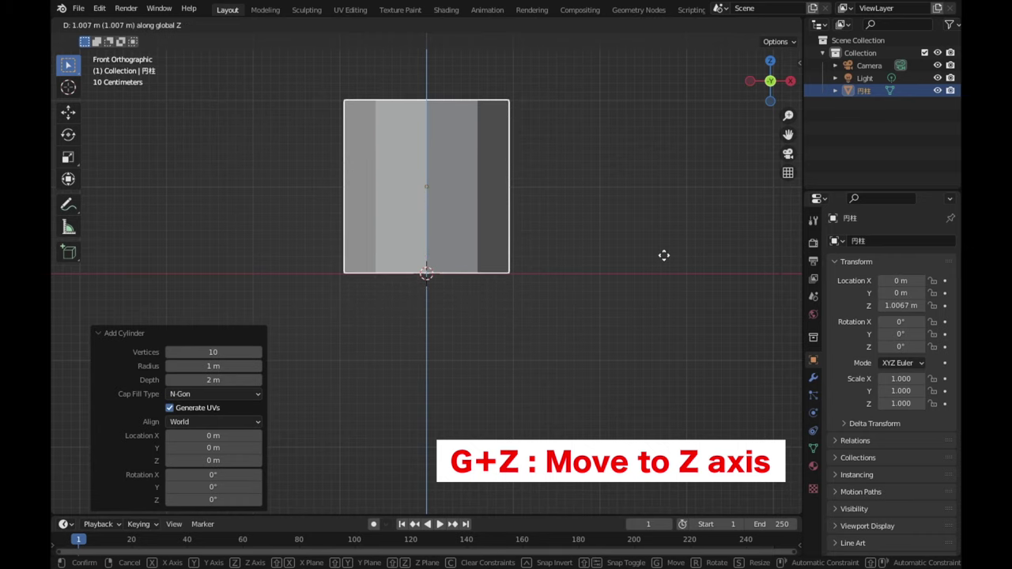
pyautogui.click(665, 255)
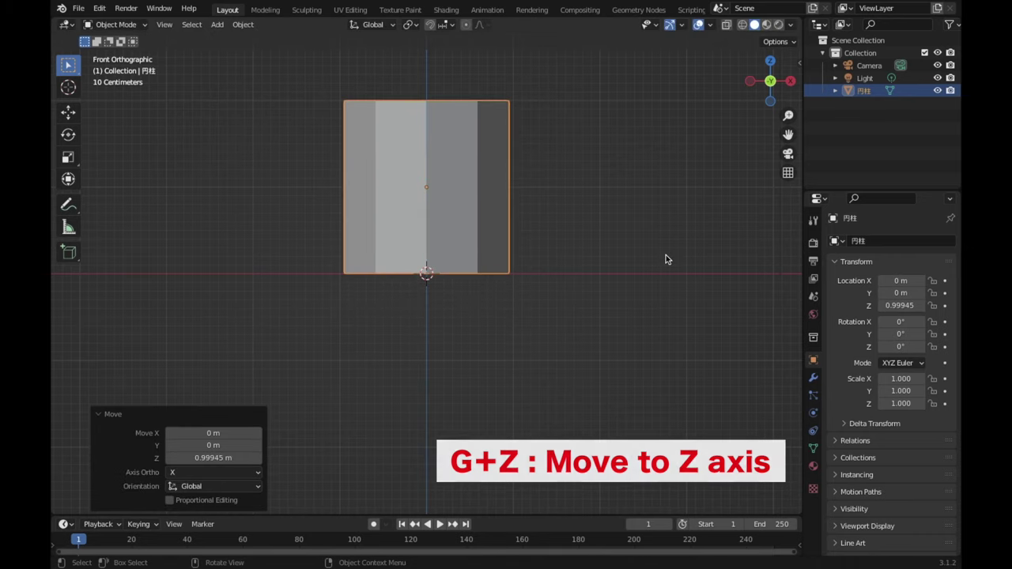
pyautogui.moveTo(625, 226)
pyautogui.keyDown('shift'); pyautogui.mouseDown(button='middle')
pyautogui.moveTo(653, 355)
pyautogui.moveTo(641, 348)
pyautogui.mouseUp(button='middle'); pyautogui.keyUp('shift')
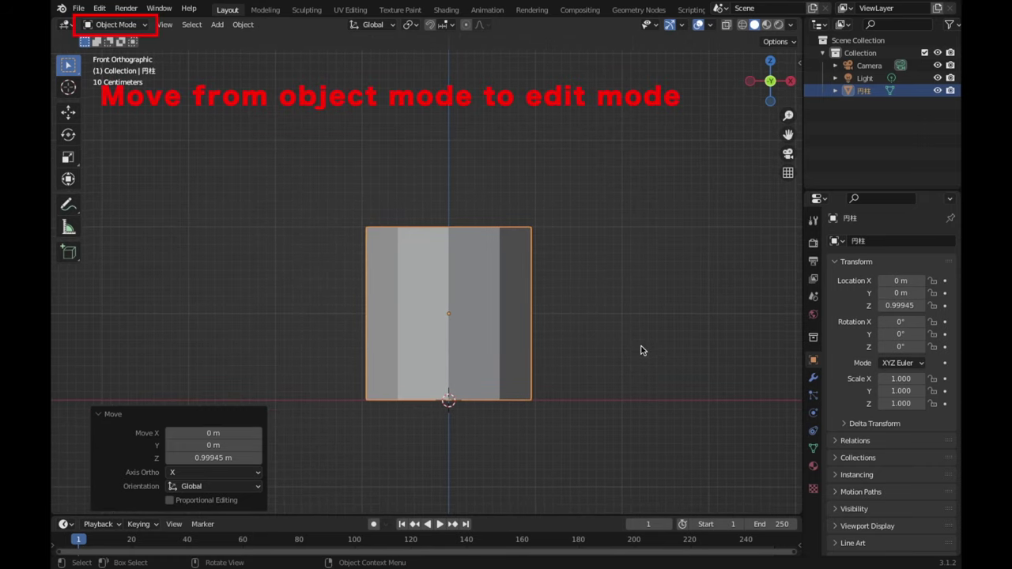
pyautogui.press('Tab')
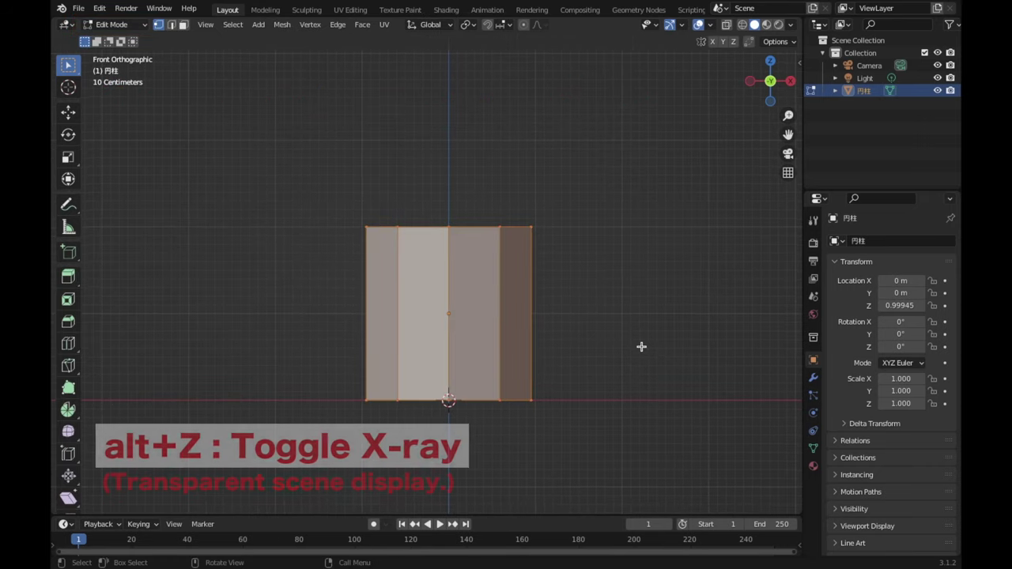
# Step: In X-ray, select the cylinder's bottom ring and scale it outward to widen the base
pyautogui.hotkey('alt', 'z')
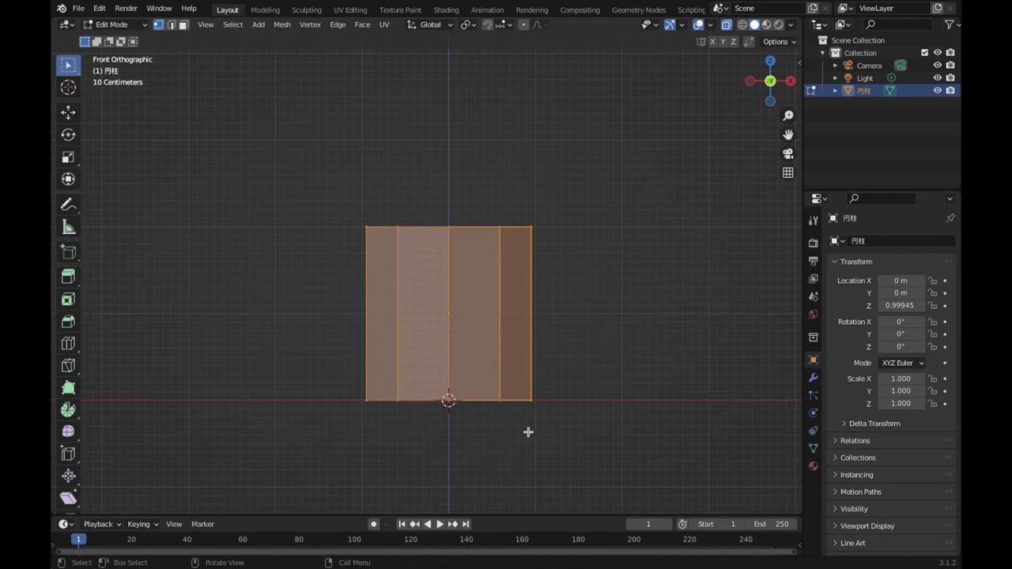
pyautogui.moveTo(299, 365); pyautogui.dragTo(619, 430)
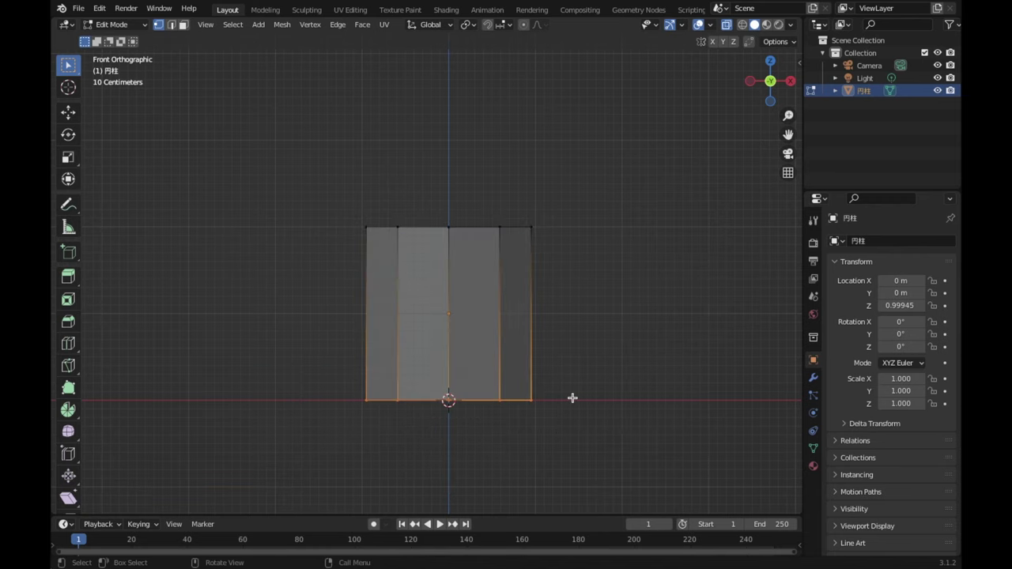
pyautogui.scroll(2, 572, 398)
pyautogui.keyDown('shift'); pyautogui.moveTo(609, 443); pyautogui.dragTo(585, 397, button='middle'); pyautogui.keyUp('shift')
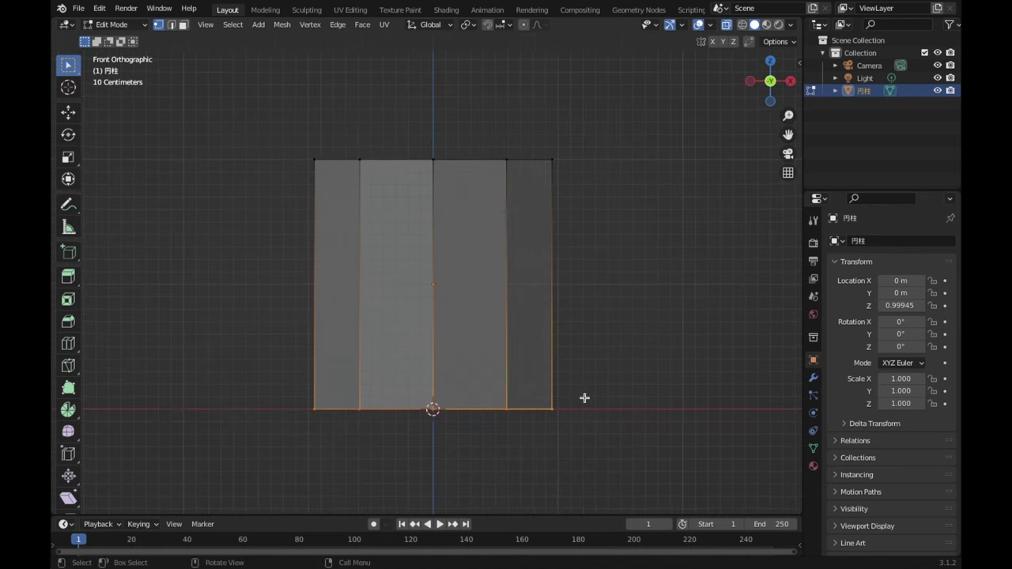
pyautogui.press('s')
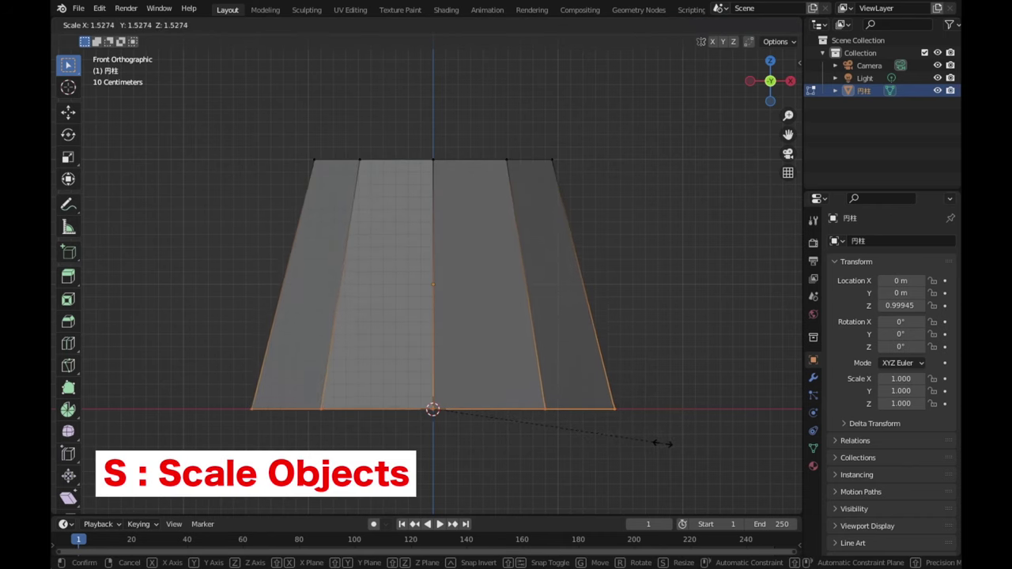
pyautogui.click(660, 442)
# Step: Lower the top ring 0.40854 m along Z and scale it to 0.783
pyautogui.scroll(-2, 664, 445)
pyautogui.moveTo(278, 148); pyautogui.dragTo(644, 233)
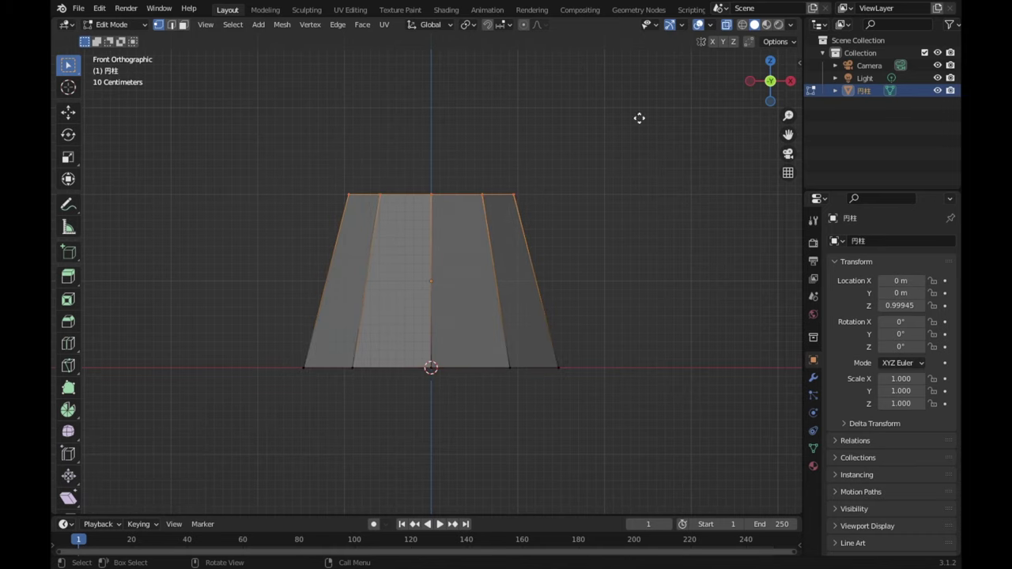
pyautogui.press('g')
pyautogui.press('z')
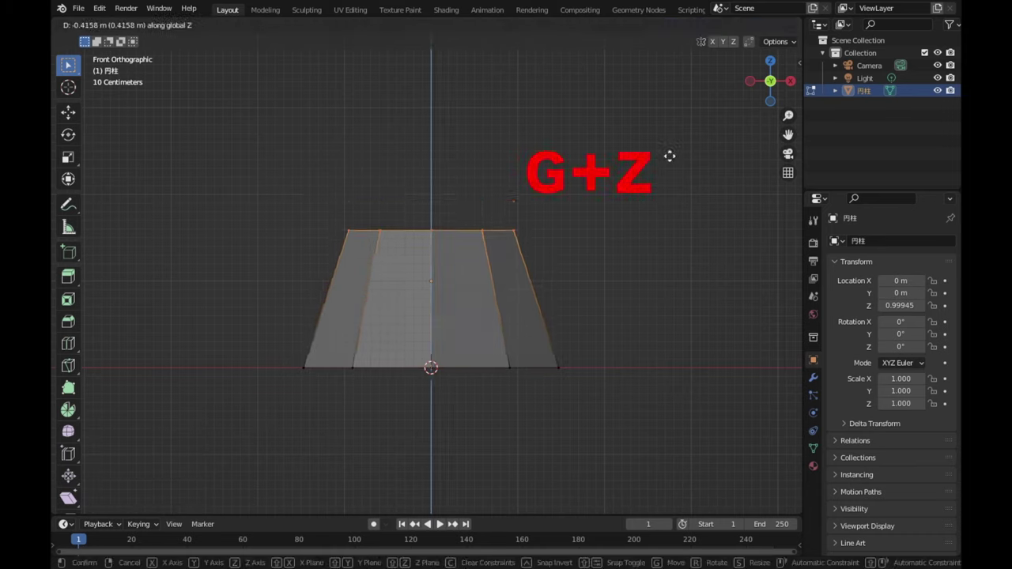
pyautogui.click(670, 156)
pyautogui.press('s')
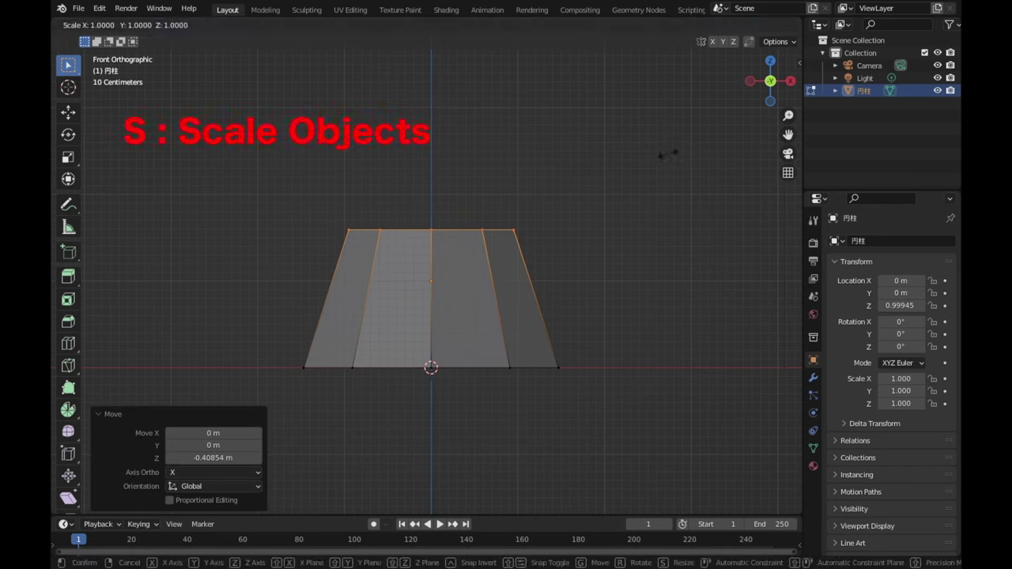
pyautogui.click(612, 157)
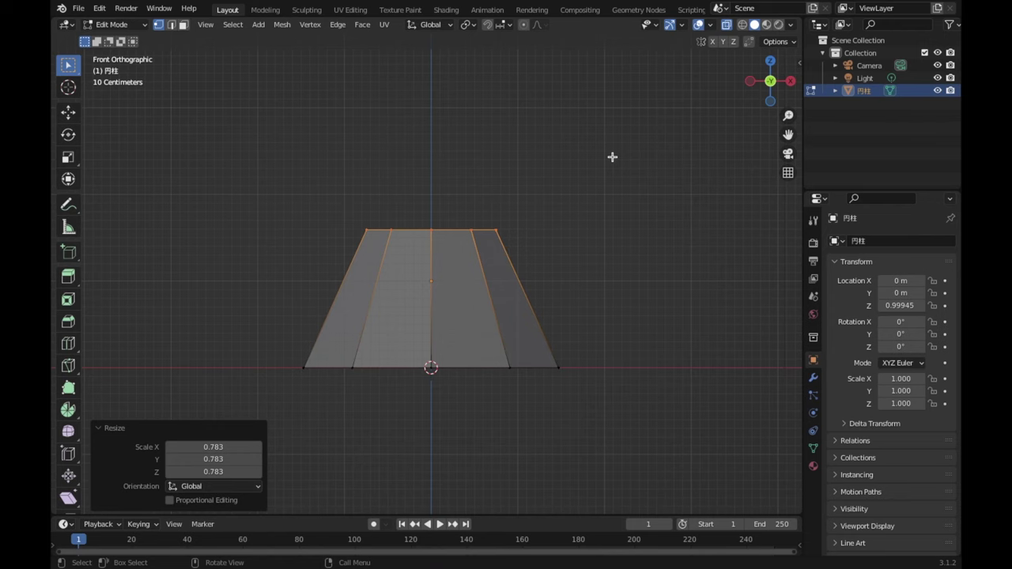
pyautogui.scroll(-3, 612, 157)
pyautogui.moveTo(640, 213)
pyautogui.mouseDown(button='middle')
pyautogui.moveTo(576, 298)
pyautogui.moveTo(596, 271)
pyautogui.mouseUp(button='middle')
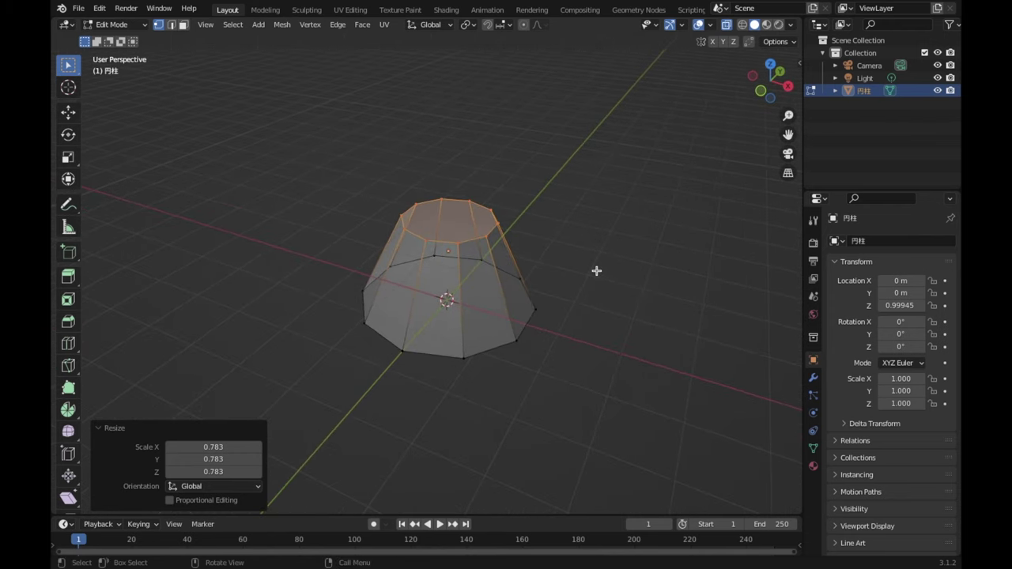
# Step: Extrude the ring of side faces individually outward by 0.396 m to form fluted ridges
pyautogui.click(183, 27)
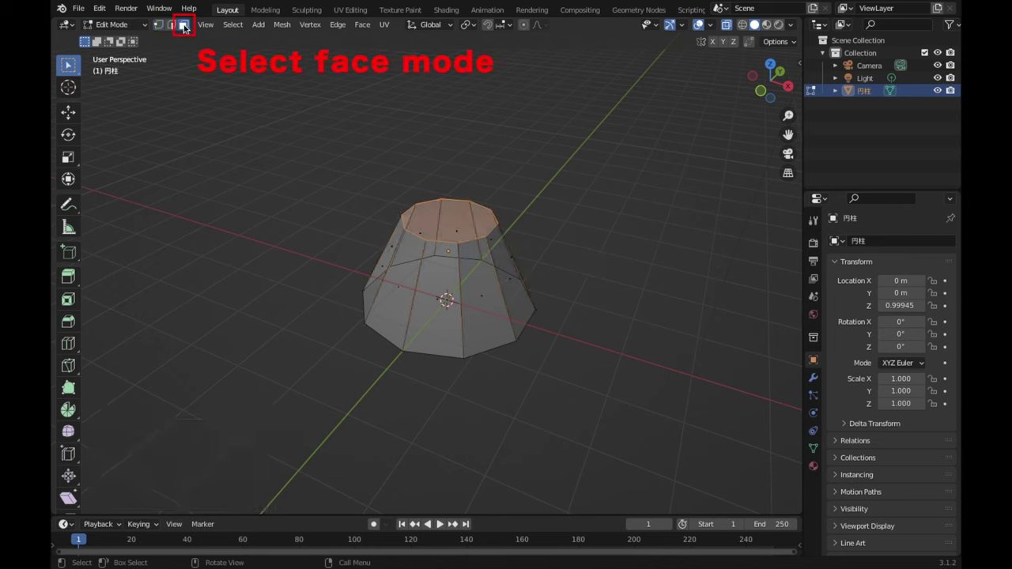
pyautogui.keyDown('alt'); pyautogui.click(504, 298); pyautogui.keyUp('alt')
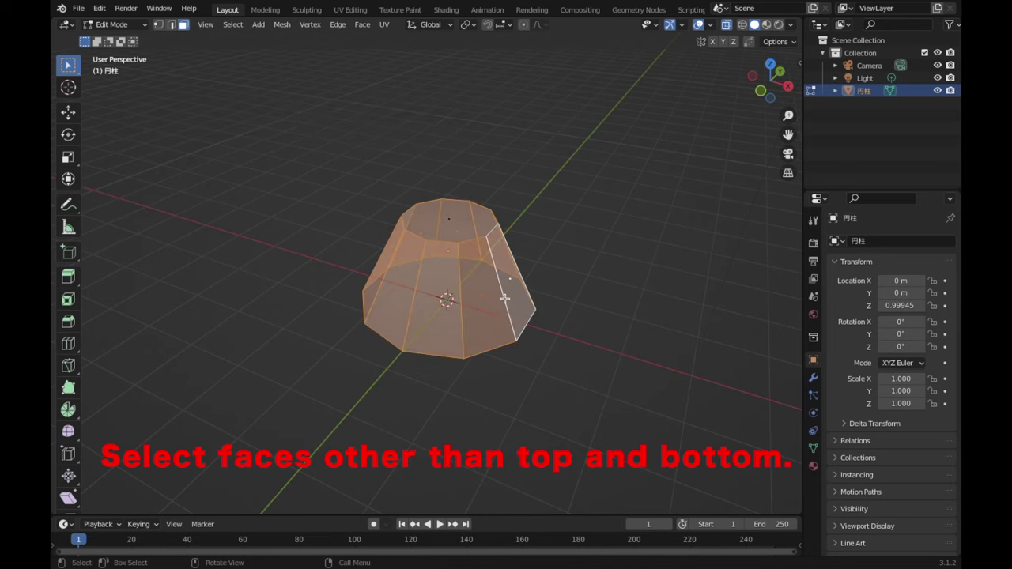
pyautogui.moveTo(559, 390)
pyautogui.mouseDown(button='middle')
pyautogui.moveTo(559, 279)
pyautogui.moveTo(614, 346)
pyautogui.moveTo(578, 475)
pyautogui.moveTo(528, 380)
pyautogui.mouseUp(button='middle')
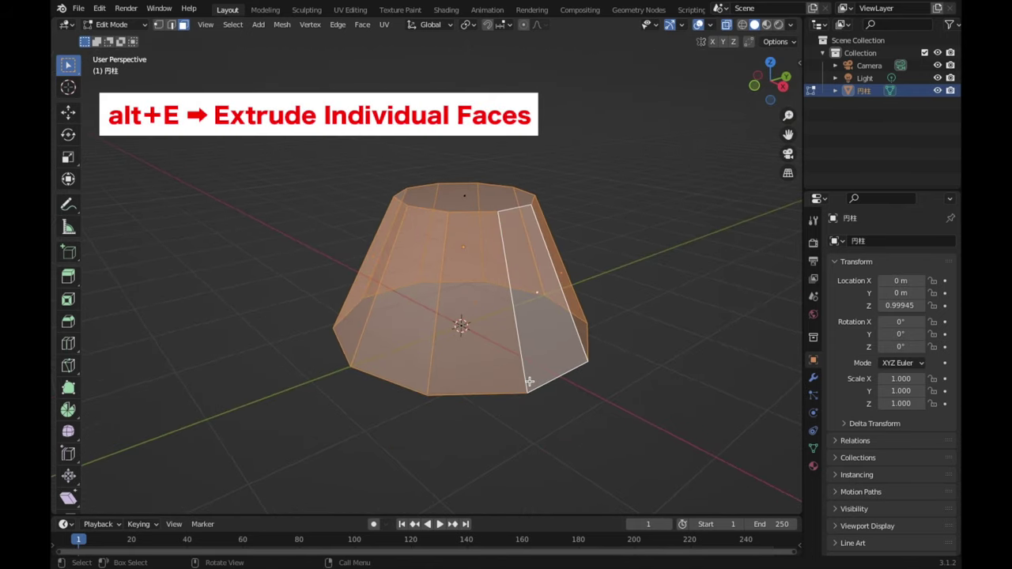
pyautogui.hotkey('alt', 'e')
pyautogui.click(528, 407)
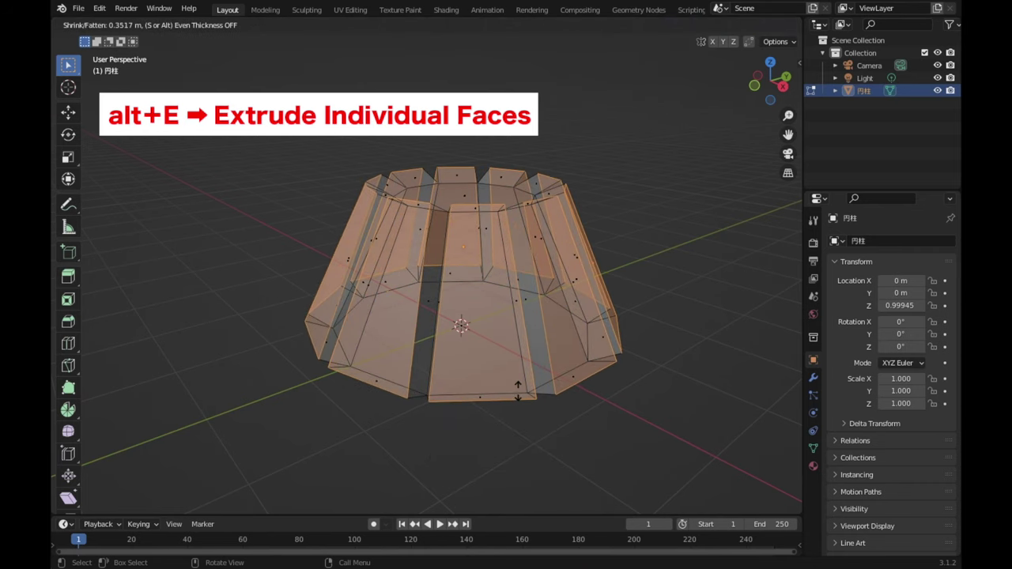
pyautogui.click(517, 387)
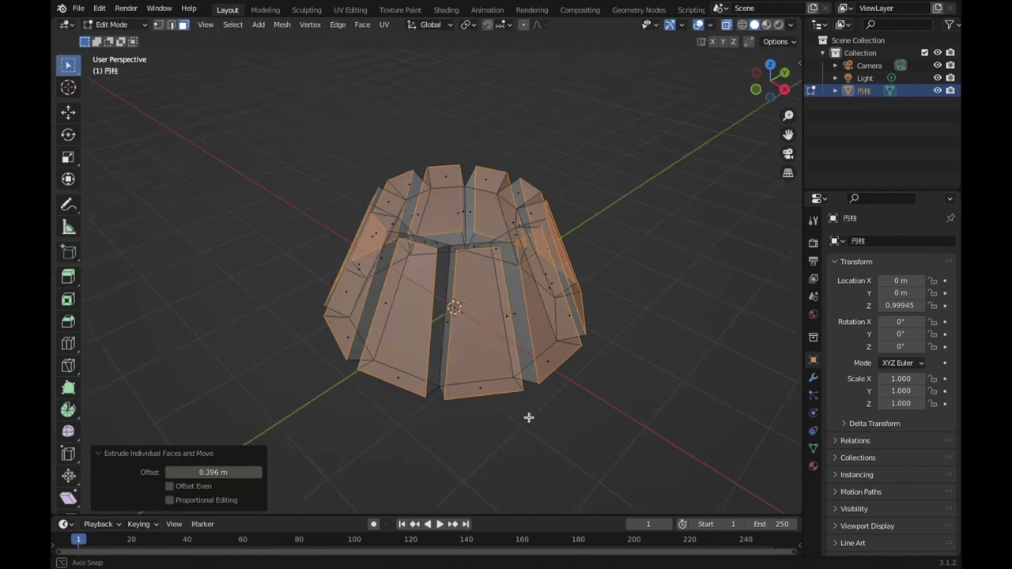
pyautogui.hotkey('alt', 'z')
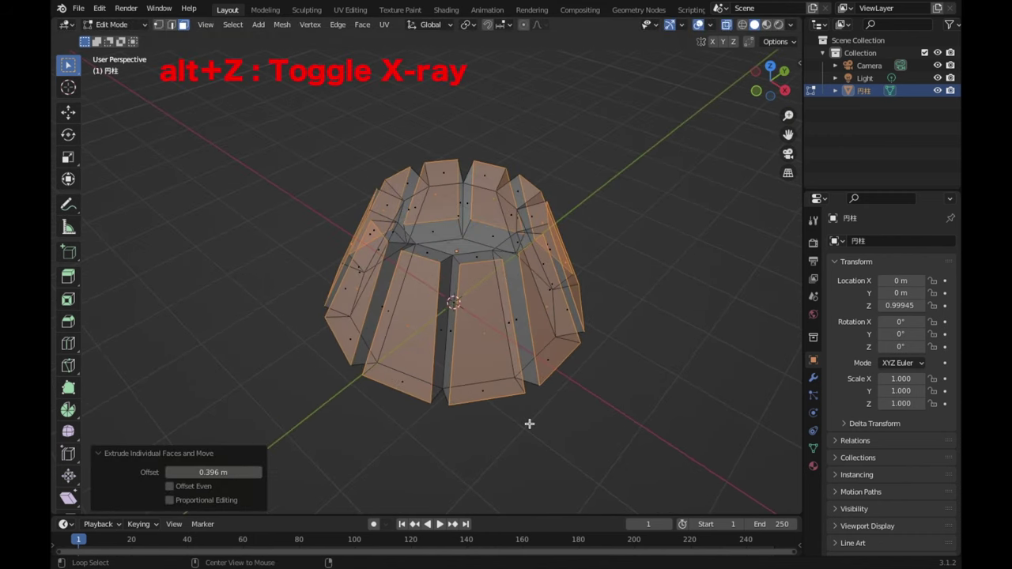
pyautogui.hotkey('alt', 'z')
pyautogui.moveTo(632, 313)
pyautogui.mouseDown(button='middle')
pyautogui.moveTo(583, 266)
pyautogui.moveTo(650, 350)
pyautogui.moveTo(635, 331)
pyautogui.mouseUp(button='middle')
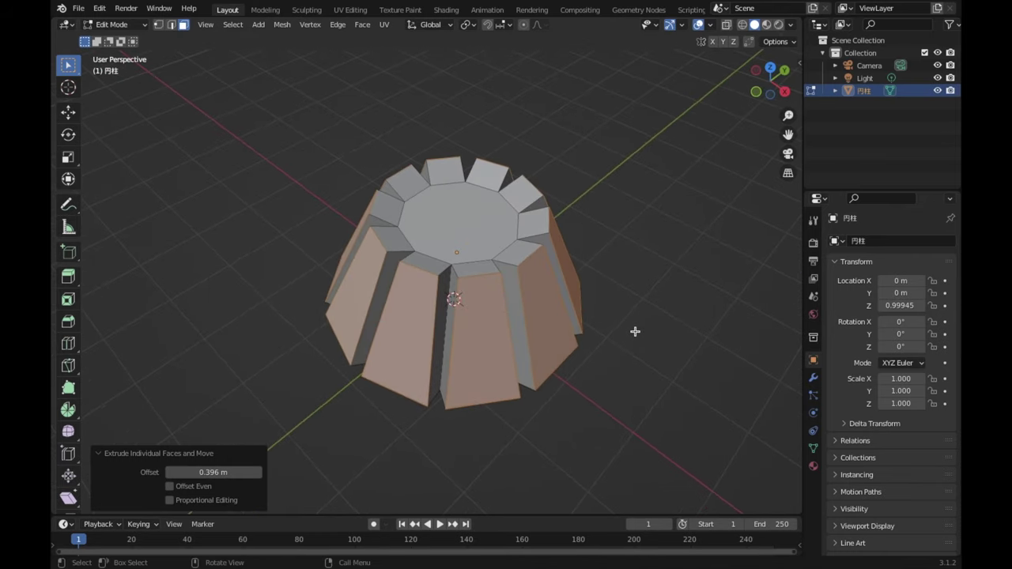
pyautogui.click(756, 92)
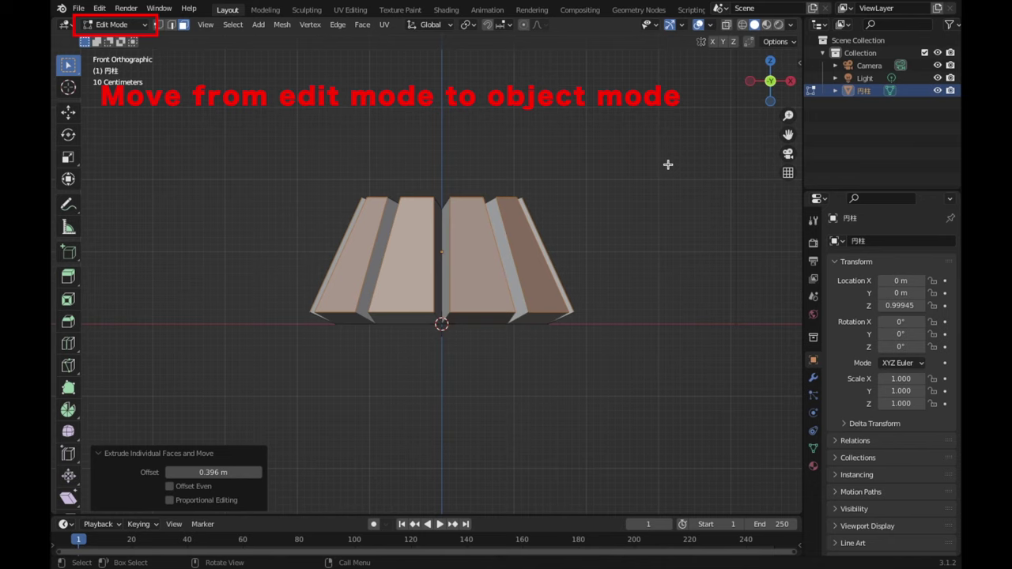
# Step: Add a Subdivision Surface modifier at level 3 for viewport and render, and shade the mould smooth
pyautogui.press('Tab')
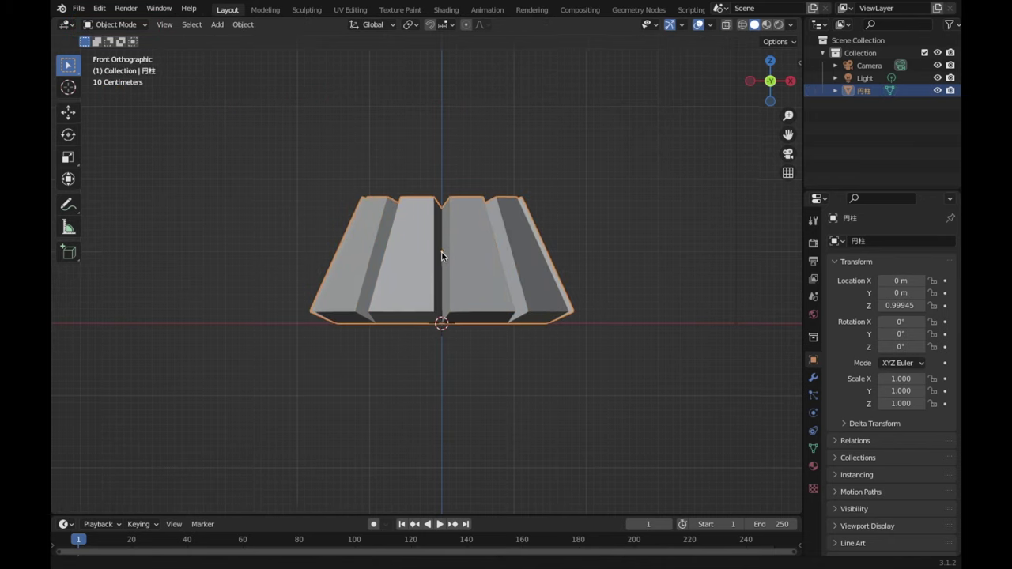
pyautogui.keyDown('shift'); pyautogui.moveTo(442, 256); pyautogui.dragTo(443, 317, button='middle'); pyautogui.keyUp('shift')
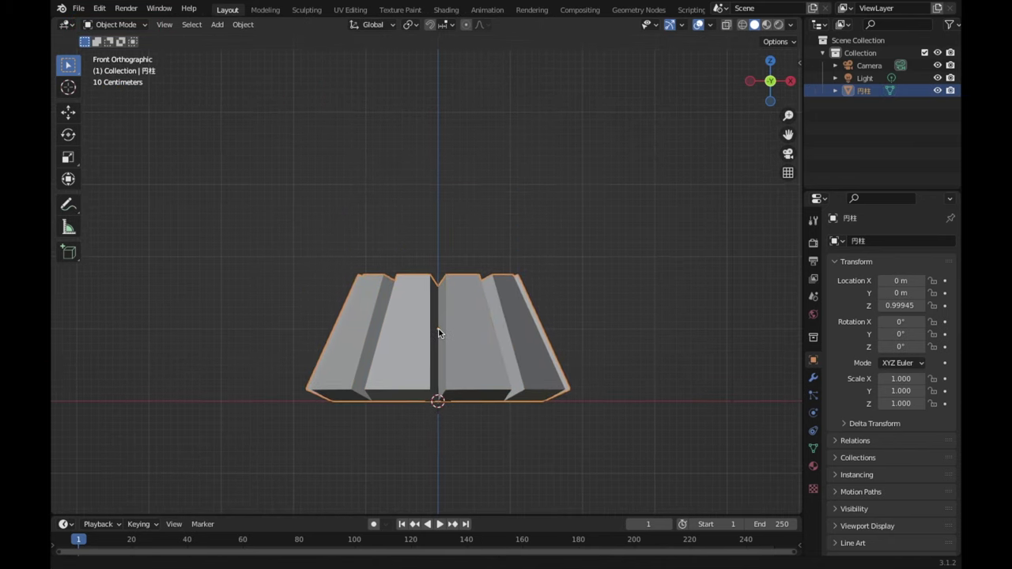
pyautogui.click(813, 378)
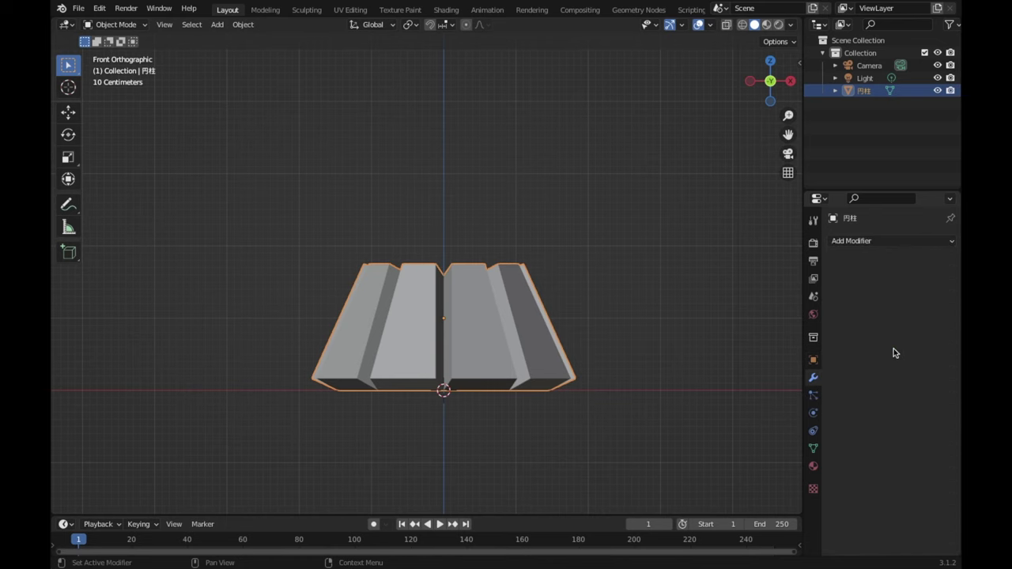
pyautogui.click(924, 241)
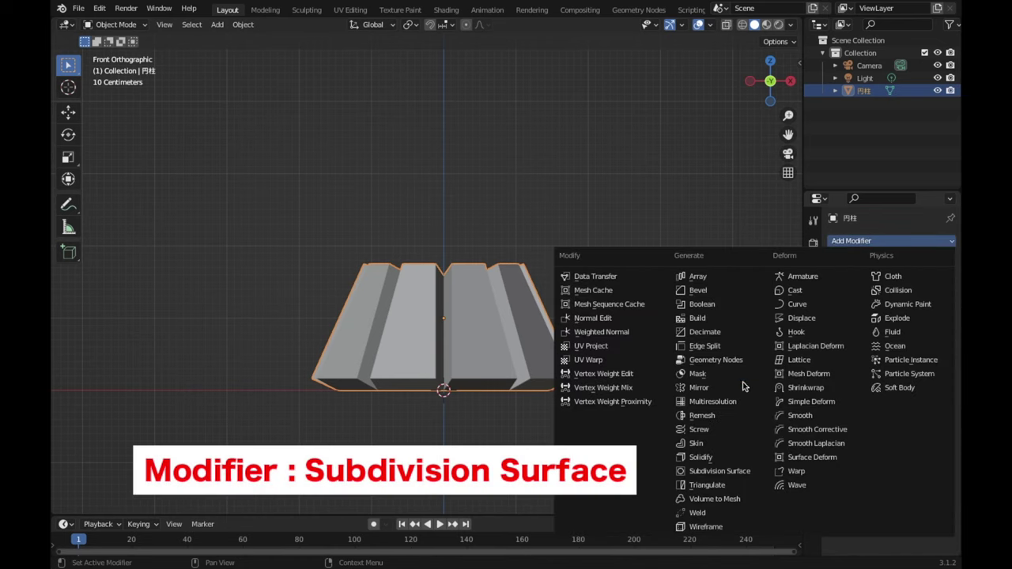
pyautogui.click(731, 474)
pyautogui.click(934, 297)
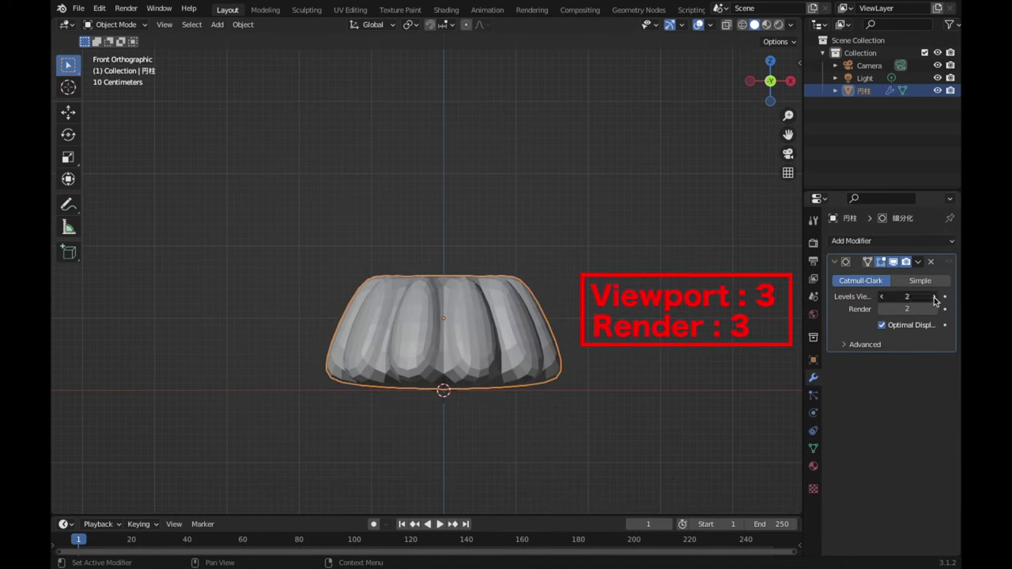
pyautogui.click(934, 296)
pyautogui.click(935, 309)
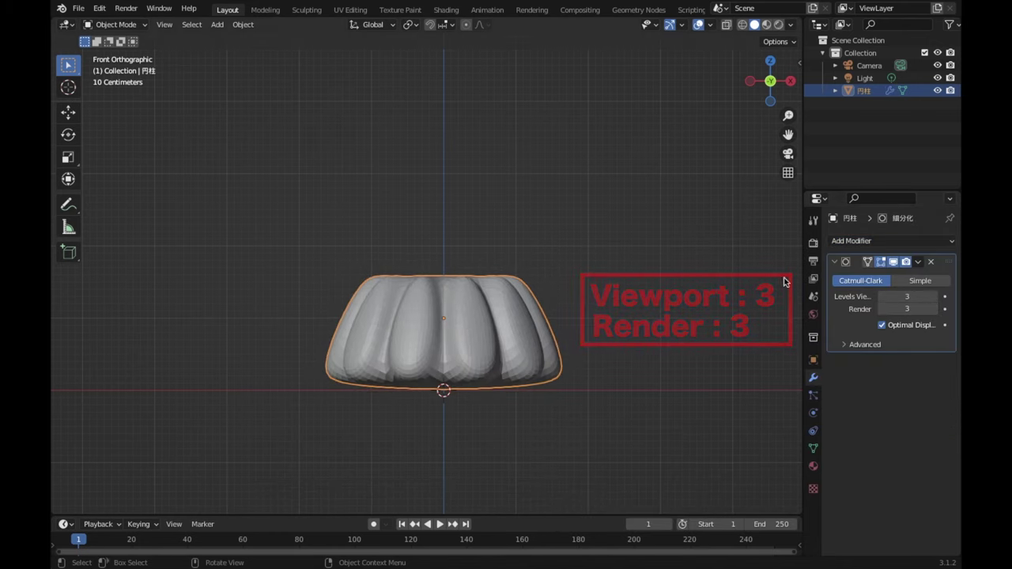
pyautogui.rightClick(699, 227)
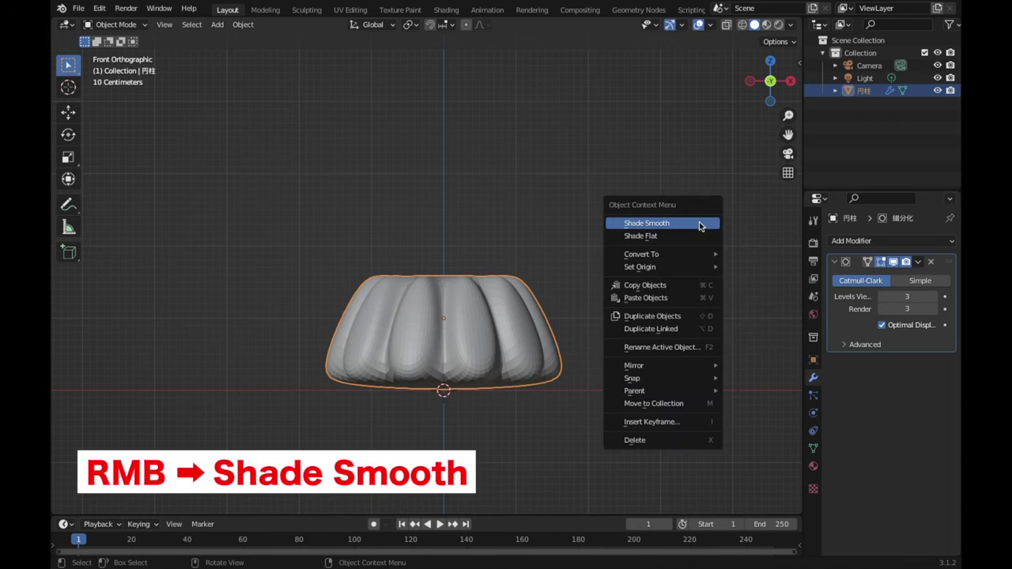
pyautogui.click(646, 228)
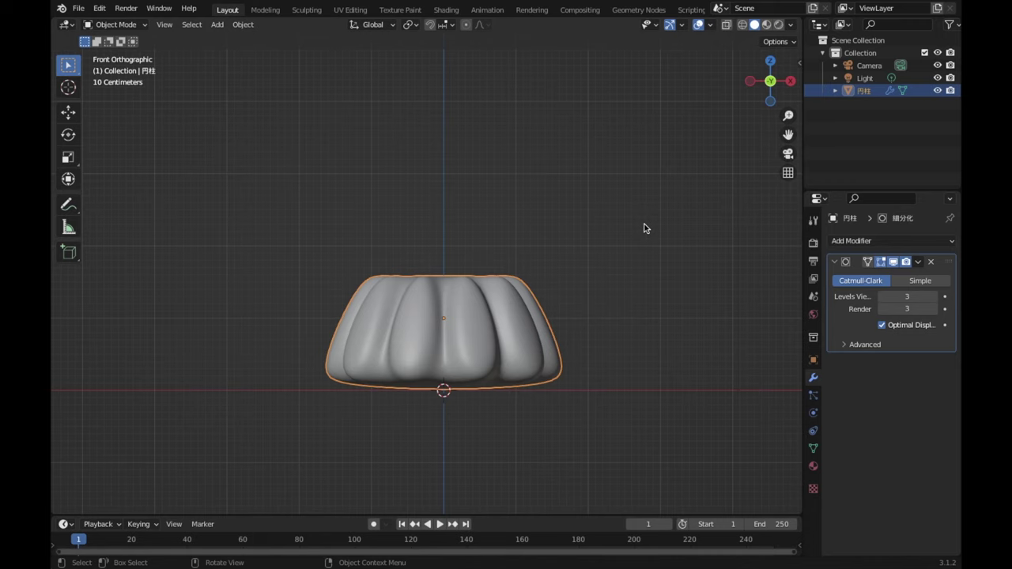
# Step: Scale the mould along Z to 1.224 times its height
pyautogui.press('s')
pyautogui.press('z')
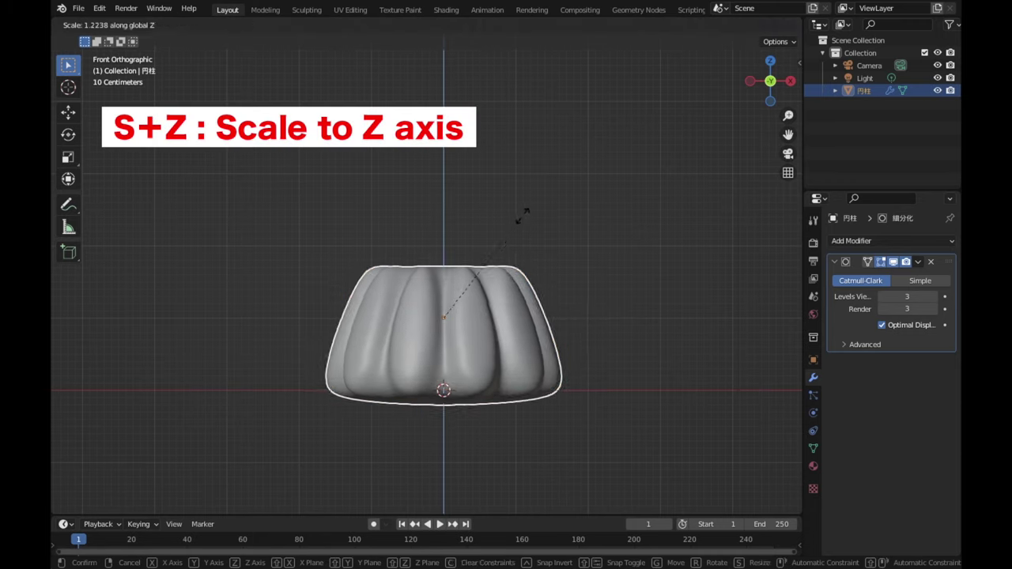
pyautogui.click(522, 215)
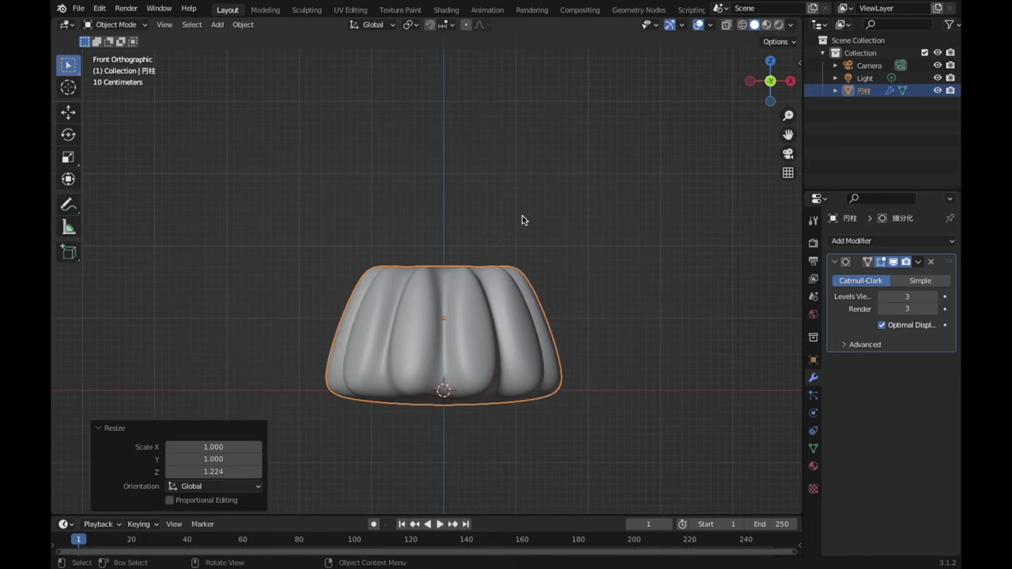
pyautogui.moveTo(522, 215)
pyautogui.mouseDown(button='middle')
pyautogui.moveTo(492, 290)
pyautogui.moveTo(497, 366)
pyautogui.moveTo(622, 305)
pyautogui.moveTo(643, 221)
pyautogui.moveTo(483, 280)
pyautogui.moveTo(477, 295)
pyautogui.moveTo(474, 284)
pyautogui.mouseUp(button='middle')
pyautogui.moveTo(578, 330); pyautogui.dragTo(561, 255, button='middle')
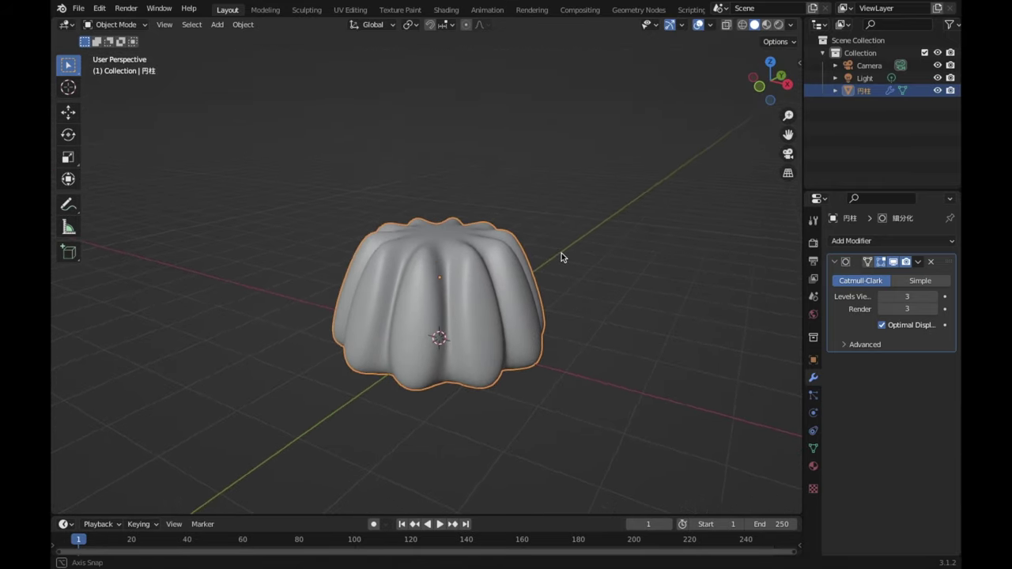
pyautogui.scroll(1, 561, 257)
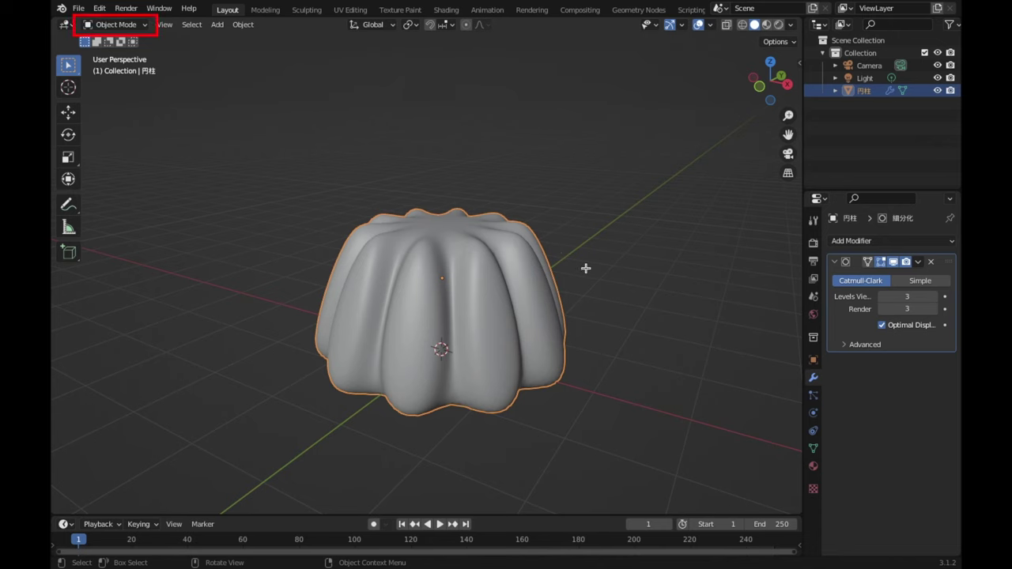
# Step: In Edit Mode, cut two edge loops around the sides: one near the top, one through the middle
pyautogui.press('Tab')
pyautogui.hotkey('alt', 'a')
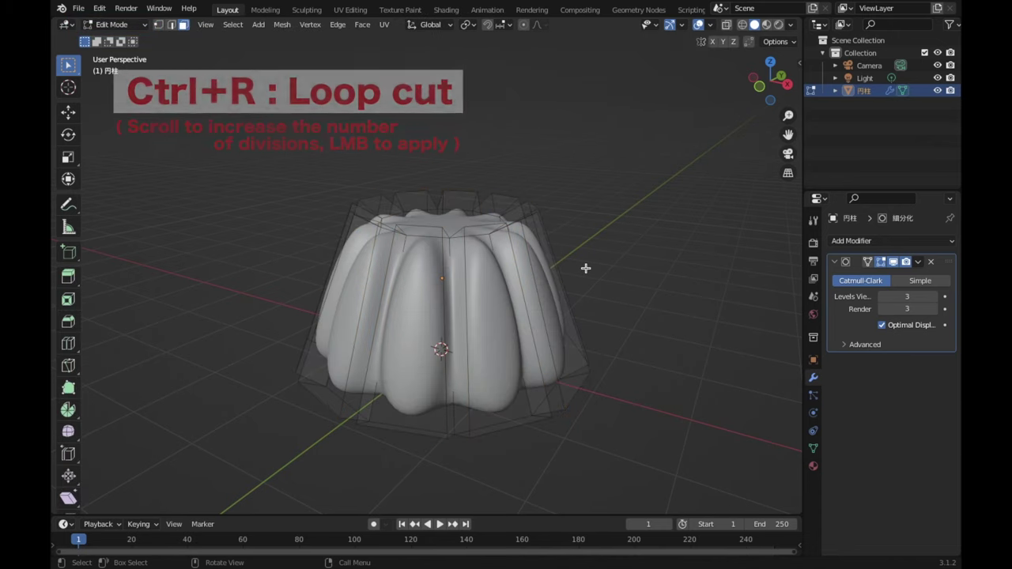
pyautogui.hotkey('ctrl', 'r')
pyautogui.click(582, 264)
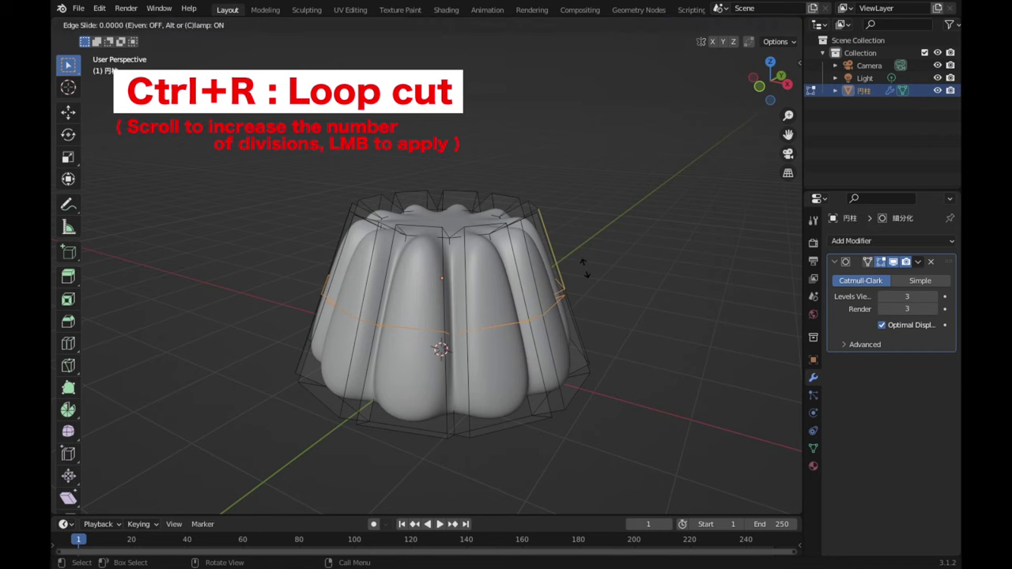
pyautogui.click(604, 203)
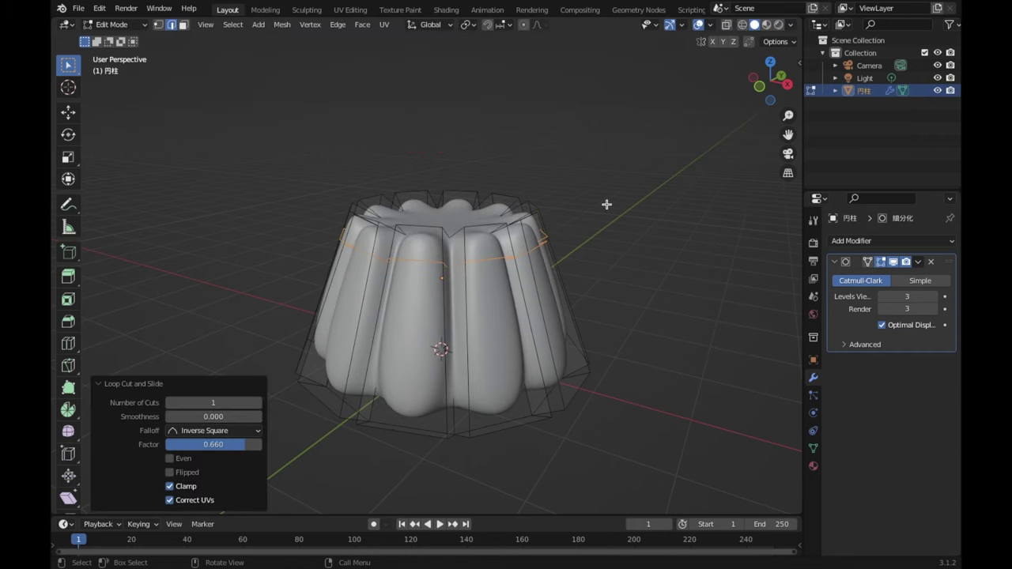
pyautogui.hotkey('ctrl', 'r')
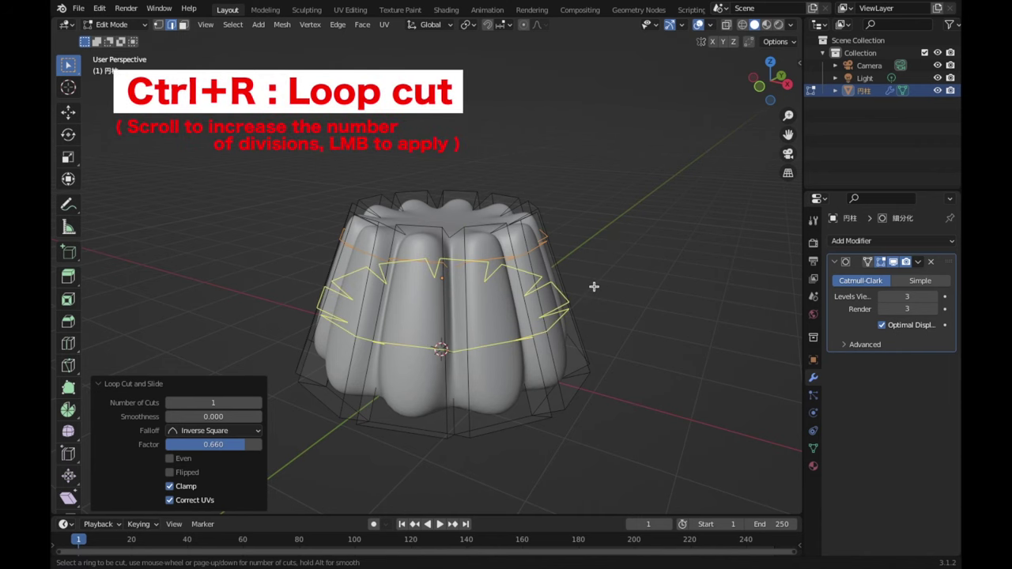
pyautogui.click(591, 283)
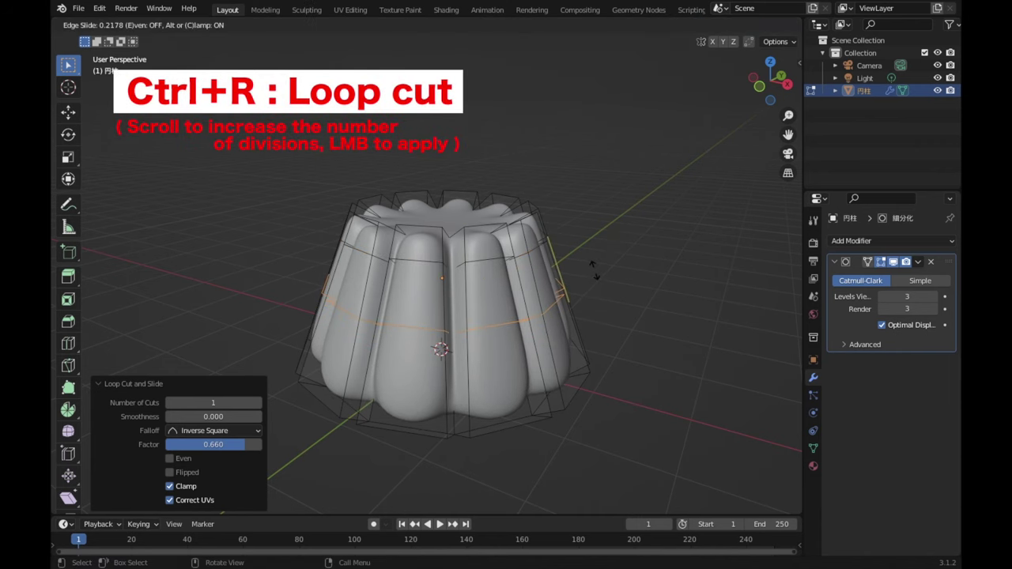
pyautogui.click(593, 269)
# Step: Cut a third edge loop and slide it toward the base at factor -0.559
pyautogui.moveTo(596, 269)
pyautogui.mouseDown(button='middle')
pyautogui.moveTo(642, 285)
pyautogui.moveTo(641, 276)
pyautogui.mouseUp(button='middle')
pyautogui.hotkey('ctrl', 'r')
pyautogui.click(552, 346)
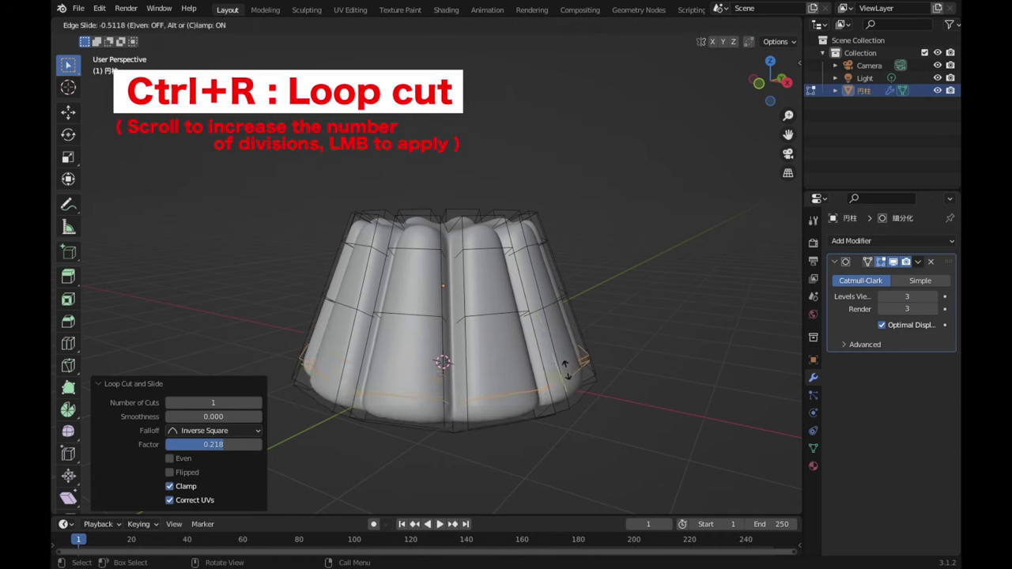
pyautogui.click(568, 372)
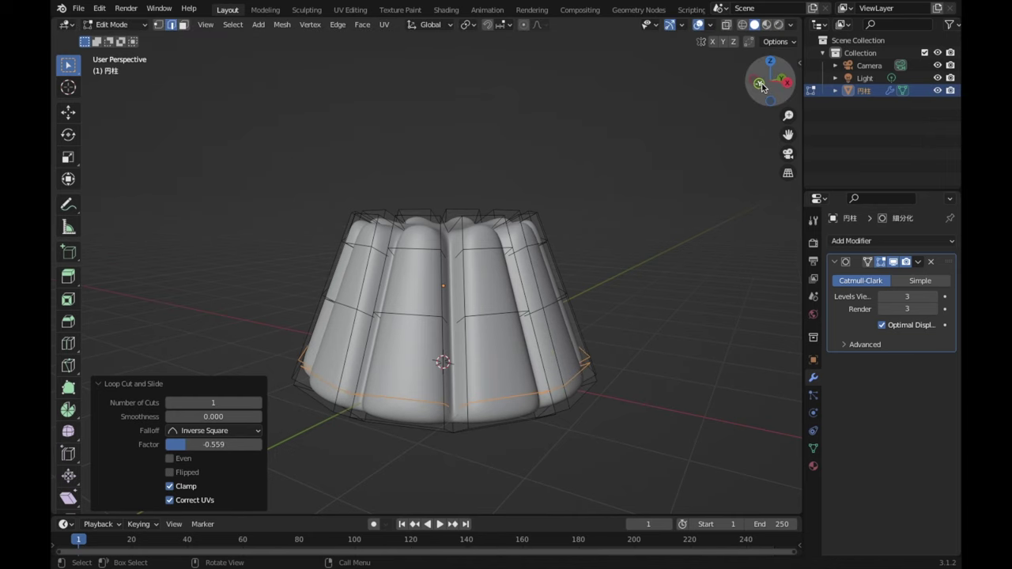
pyautogui.click(764, 87)
pyautogui.keyDown('shift'); pyautogui.moveTo(648, 299); pyautogui.dragTo(682, 290, button='middle'); pyautogui.keyUp('shift')
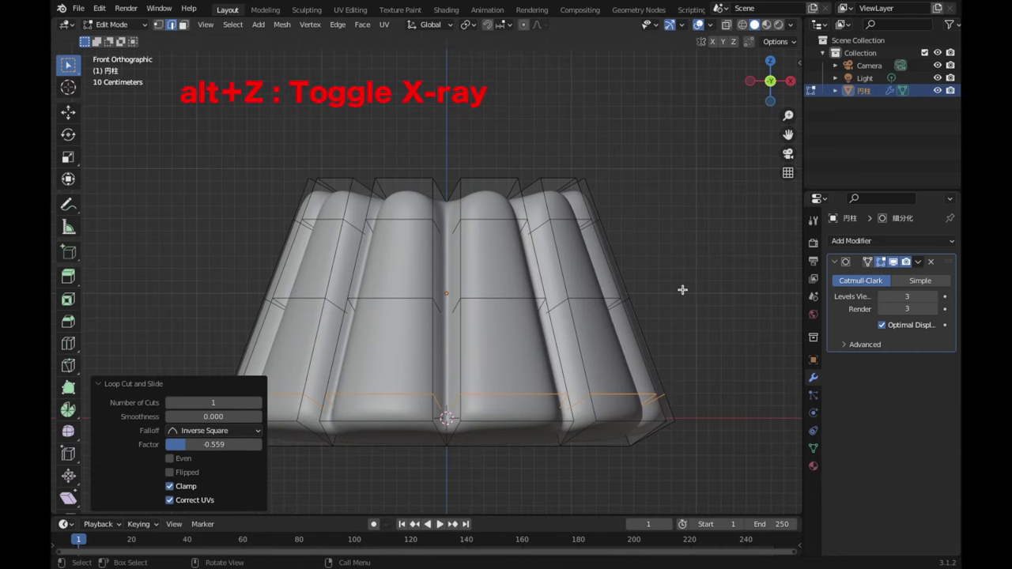
# Step: Scale the top rim edges to 0.721 with smooth proportional editing at size 0.621
pyautogui.hotkey('alt', 'z')
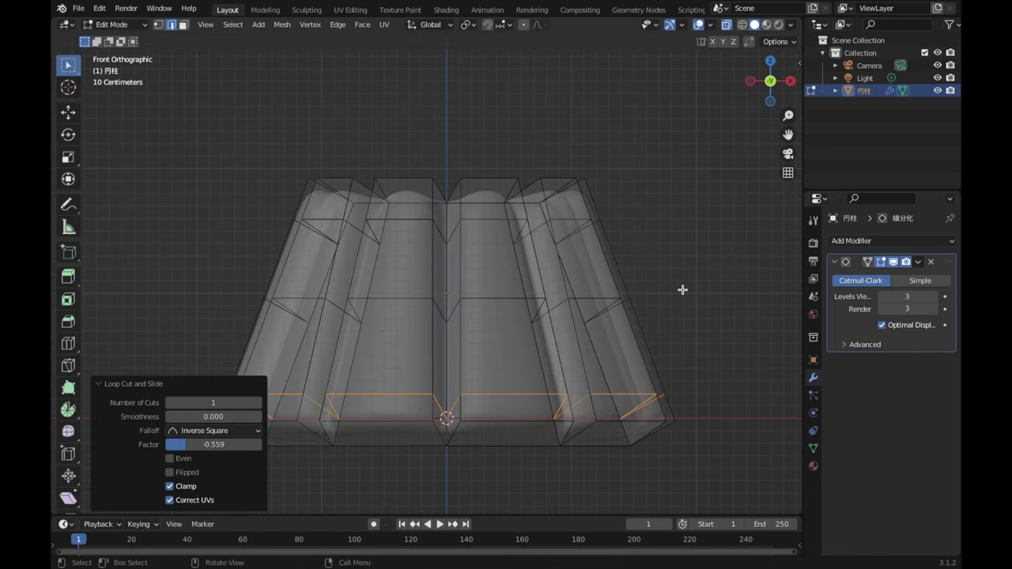
pyautogui.moveTo(242, 95); pyautogui.dragTo(666, 196)
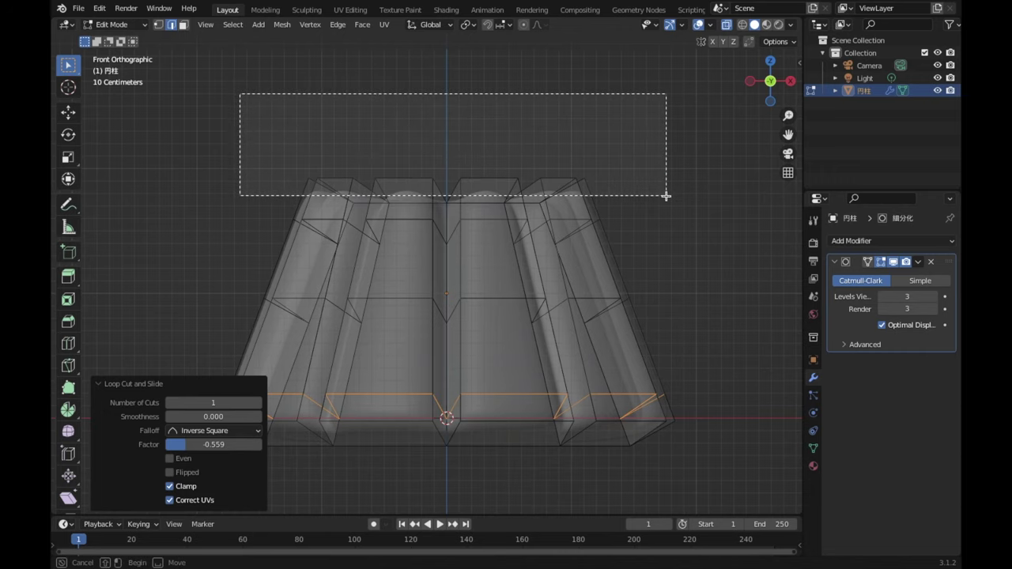
pyautogui.moveTo(665, 196); pyautogui.dragTo(663, 187)
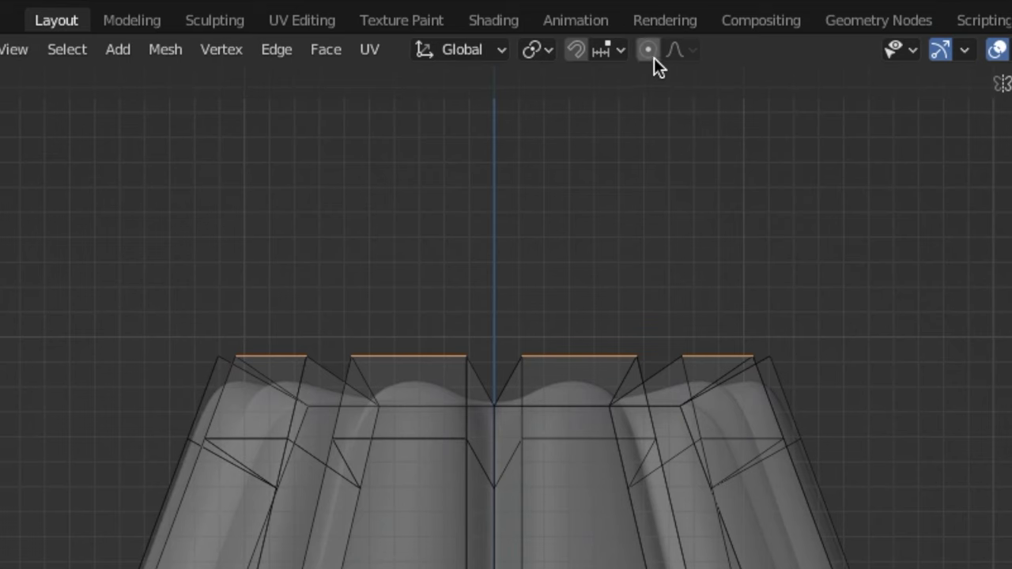
pyautogui.click(648, 51)
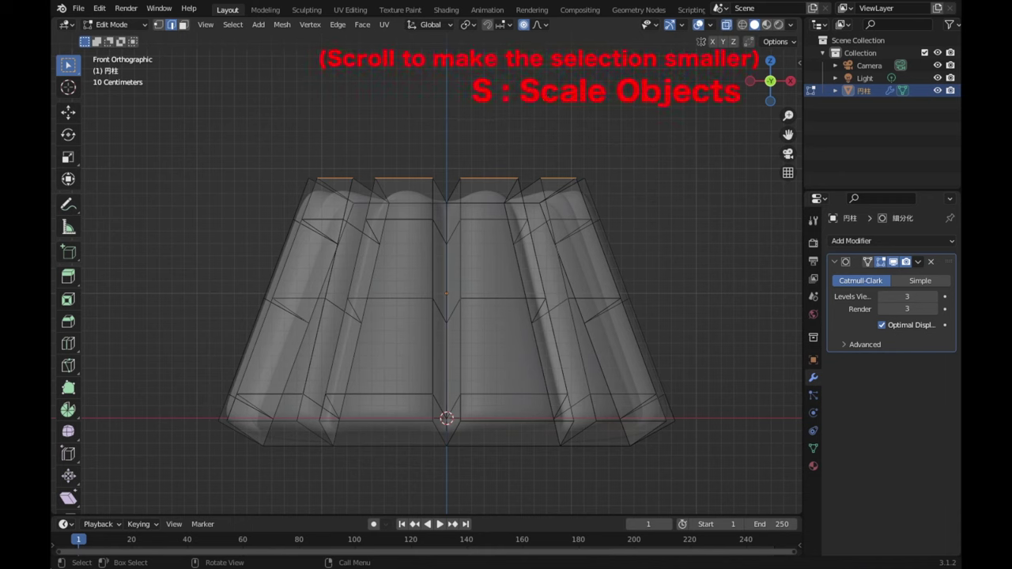
pyautogui.press('s')
pyautogui.scroll(2, 541, 106)
pyautogui.scroll(2, 541, 106)
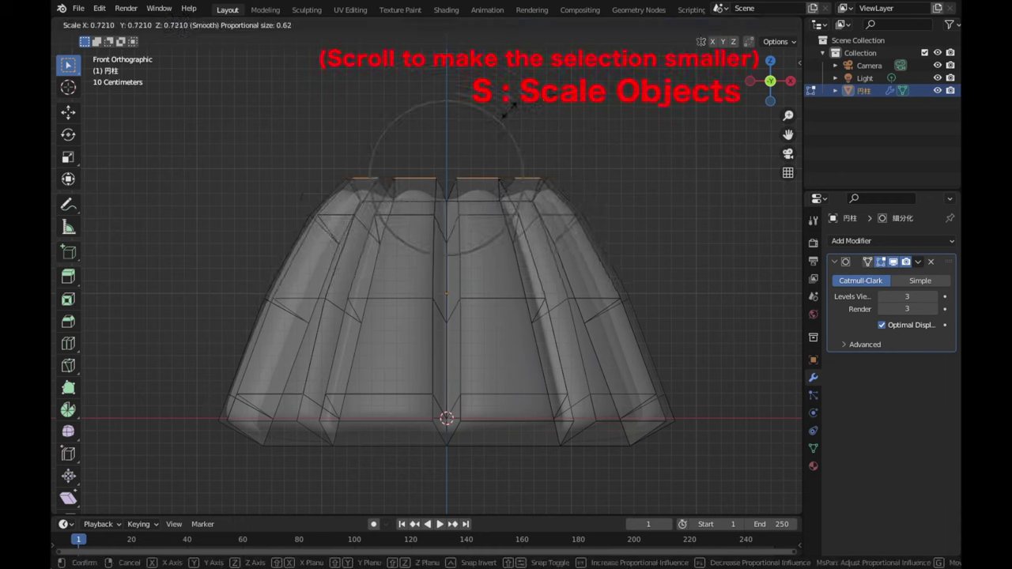
pyautogui.click(508, 110)
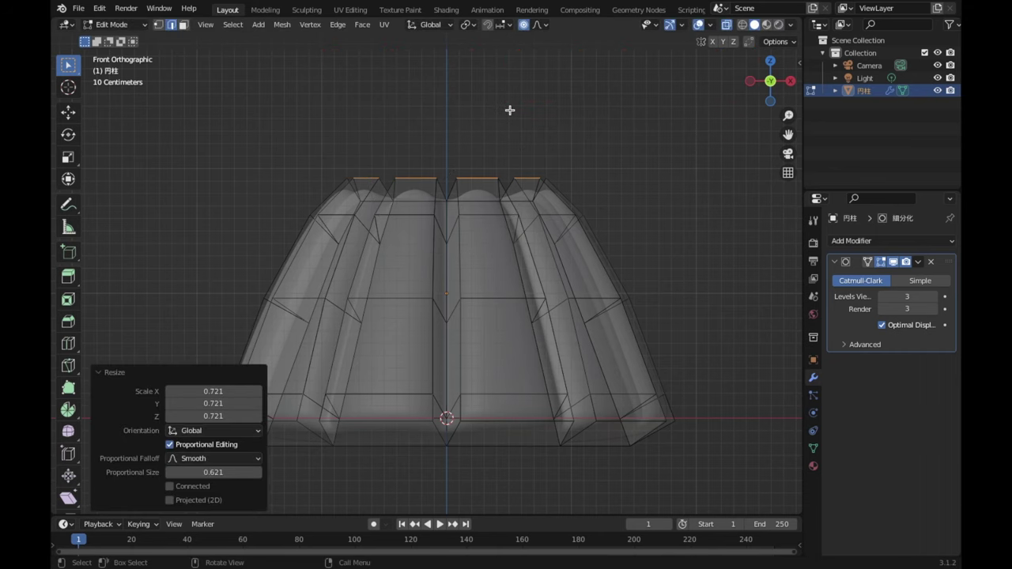
# Step: Scale the middle edge loop to 1.072 with proportional size 1.611 to bulge it outward
pyautogui.keyDown('alt'); pyautogui.click(495, 295); pyautogui.keyUp('alt')
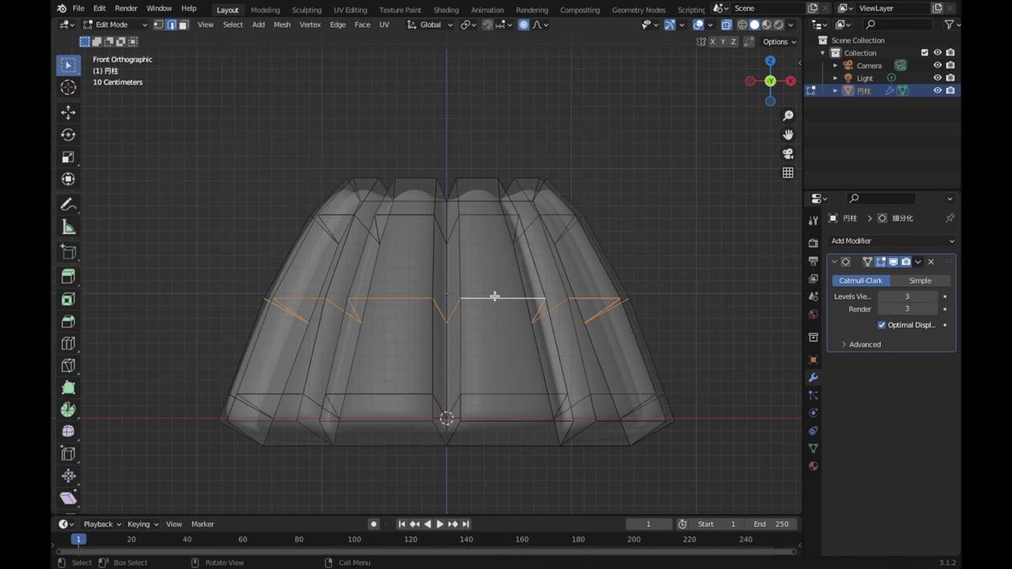
pyautogui.press('s')
pyautogui.scroll(-5, 495, 294)
pyautogui.scroll(-5, 496, 294)
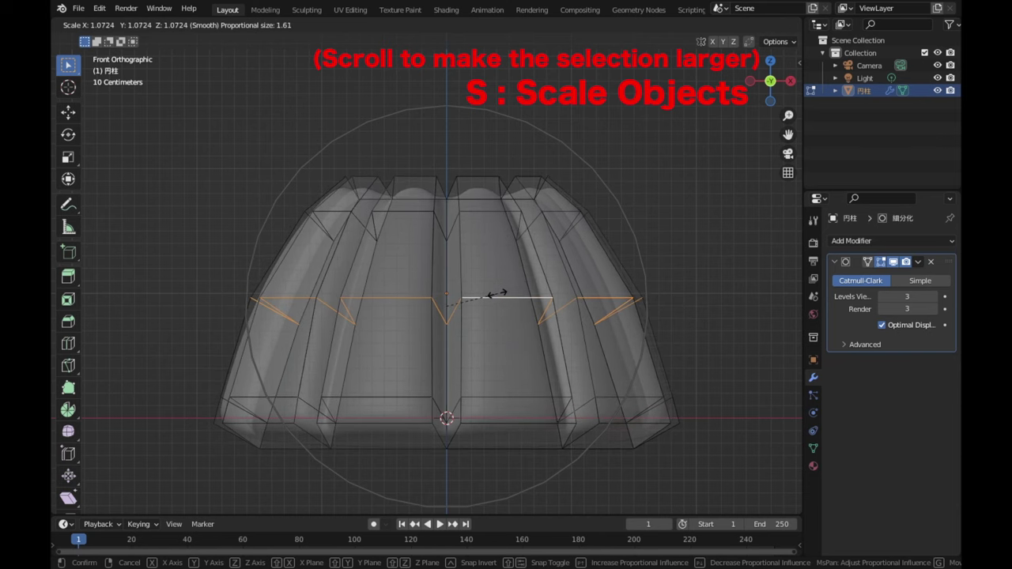
pyautogui.click(495, 295)
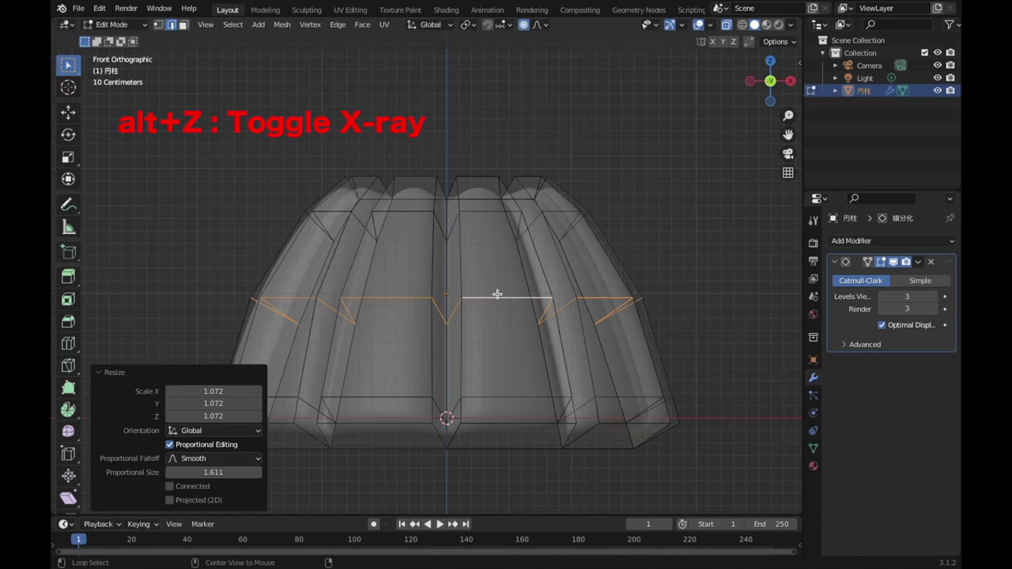
# Step: Turn off X-ray, return to Object Mode and orbit to inspect the mould from above and below
pyautogui.hotkey('alt', 'z')
pyautogui.press('Tab')
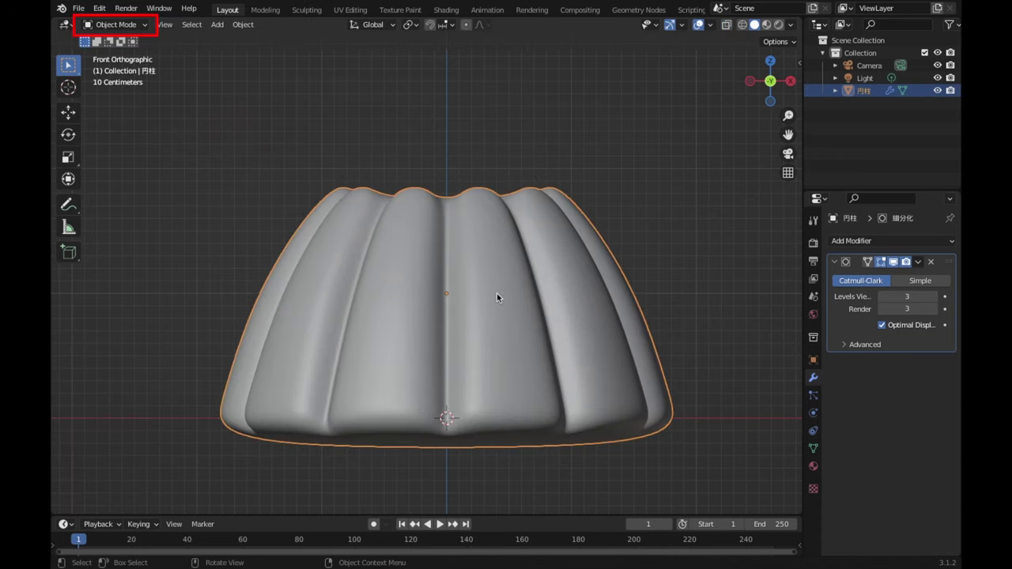
pyautogui.scroll(-2, 496, 297)
pyautogui.moveTo(496, 297)
pyautogui.mouseDown(button='middle')
pyautogui.moveTo(601, 301)
pyautogui.moveTo(567, 388)
pyautogui.moveTo(583, 332)
pyautogui.mouseUp(button='middle')
pyautogui.moveTo(578, 385)
pyautogui.mouseDown(button='middle')
pyautogui.moveTo(546, 253)
pyautogui.moveTo(627, 364)
pyautogui.moveTo(585, 308)
pyautogui.moveTo(597, 317)
pyautogui.mouseUp(button='middle')
pyautogui.press('Tab')
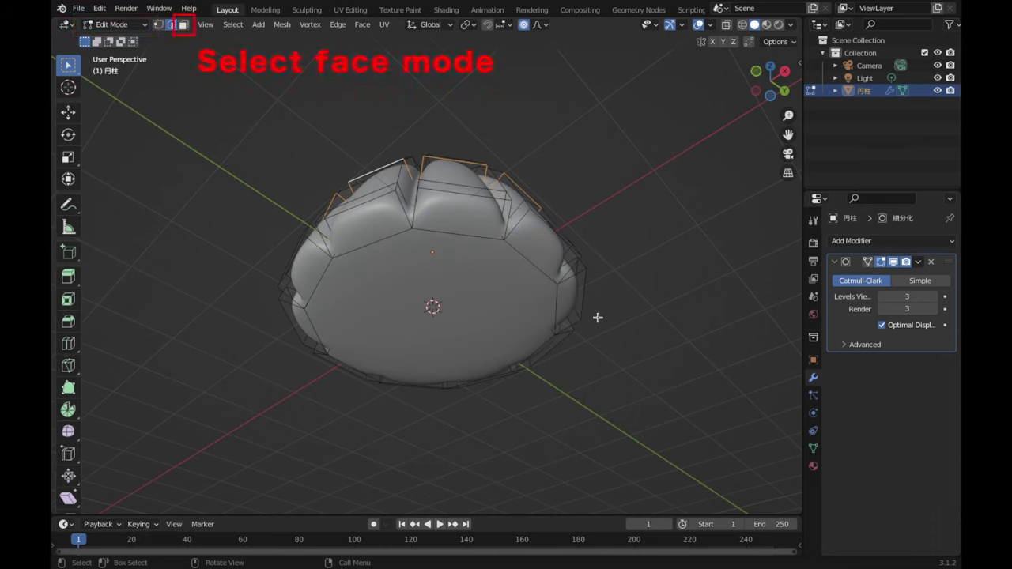
# Step: Select the mould's bottom face and inset it by 1.096 m
pyautogui.click(184, 25)
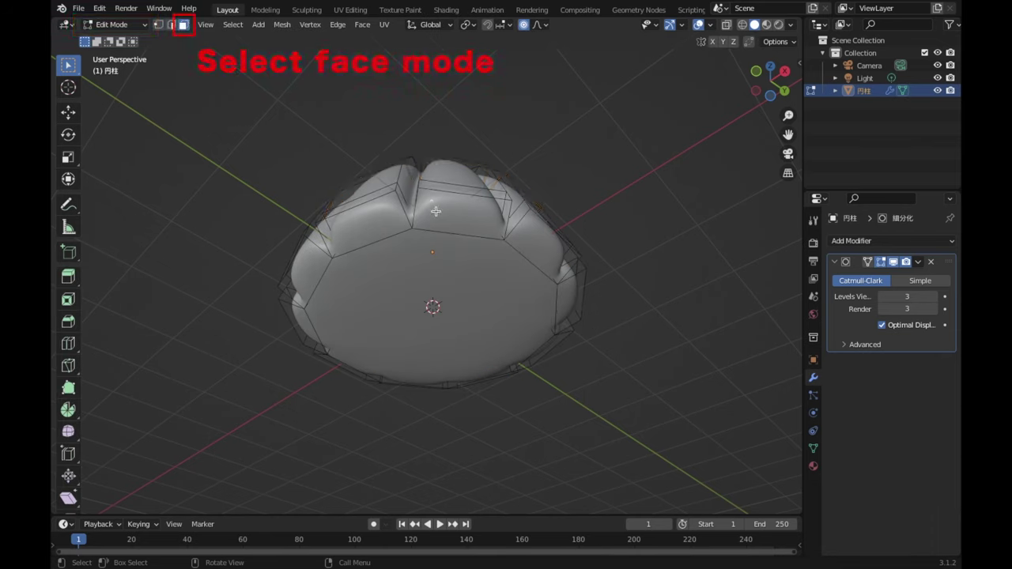
pyautogui.click(465, 287)
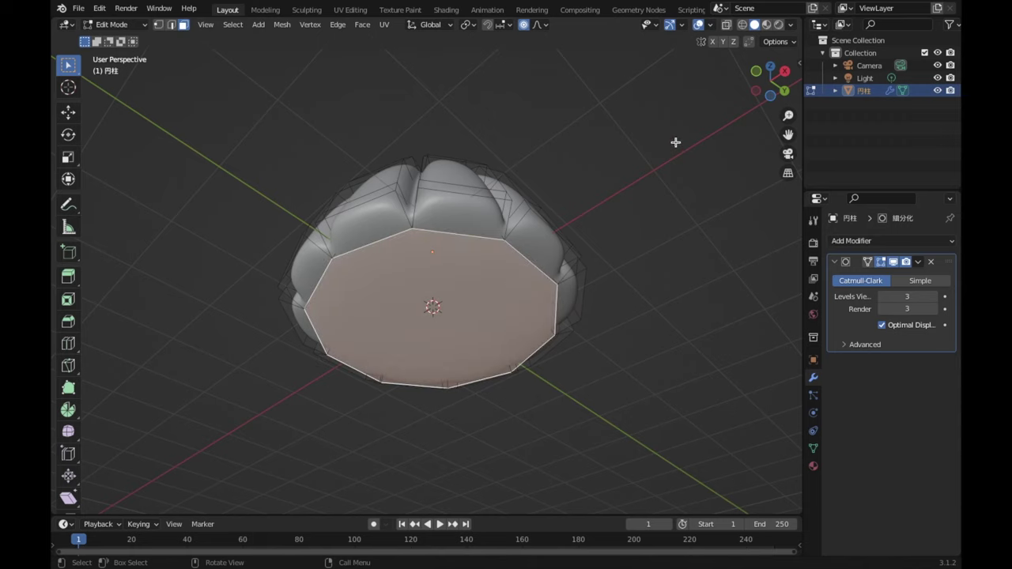
pyautogui.press('i')
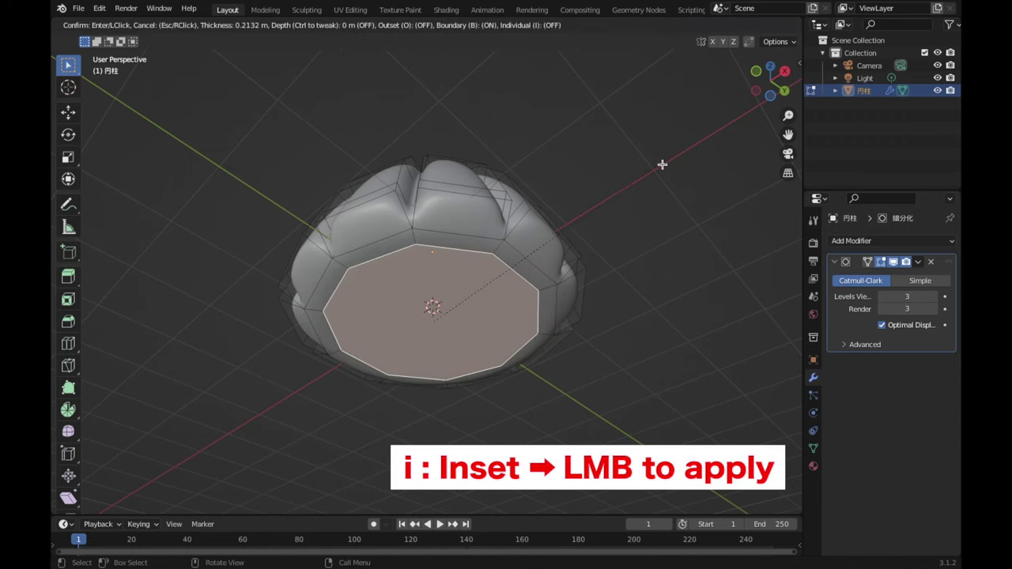
pyautogui.click(619, 231)
# Step: Raise the inset centre face 0.20086 m along Z with proportional falloff to hollow the underside
pyautogui.press('g')
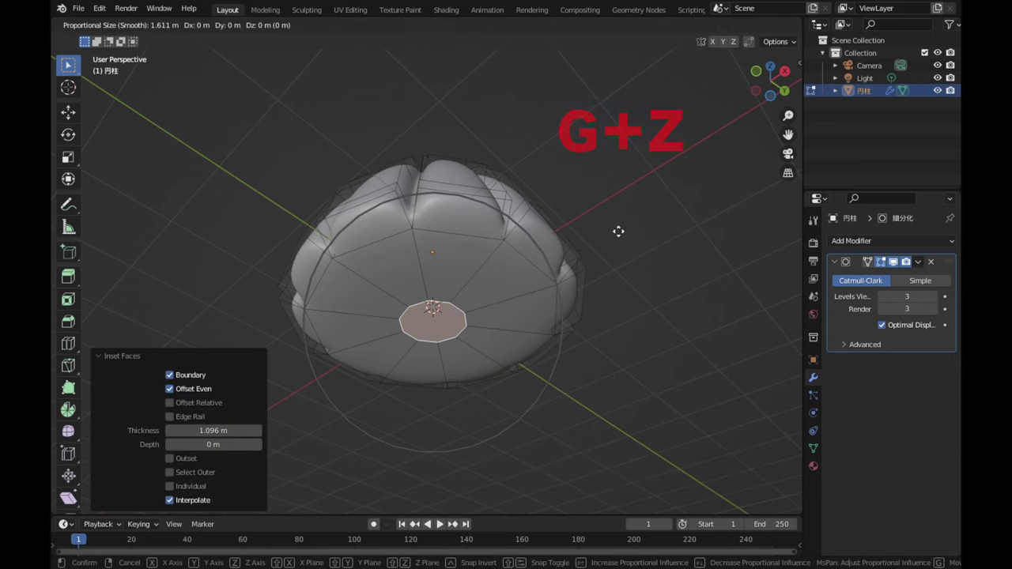
pyautogui.press('z')
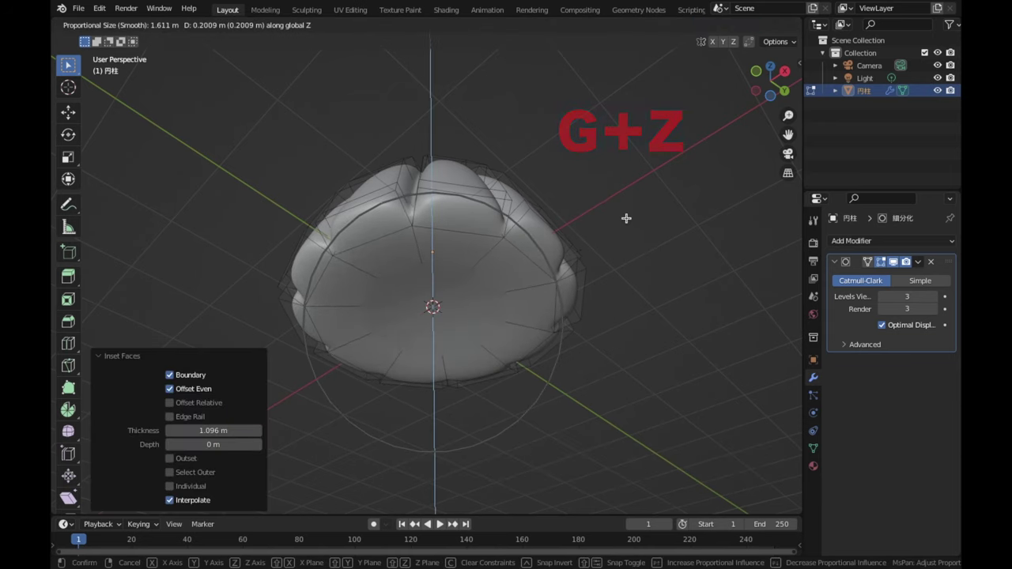
pyautogui.click(626, 219)
pyautogui.scroll(-2, 625, 219)
pyautogui.moveTo(626, 219); pyautogui.dragTo(616, 353, button='middle')
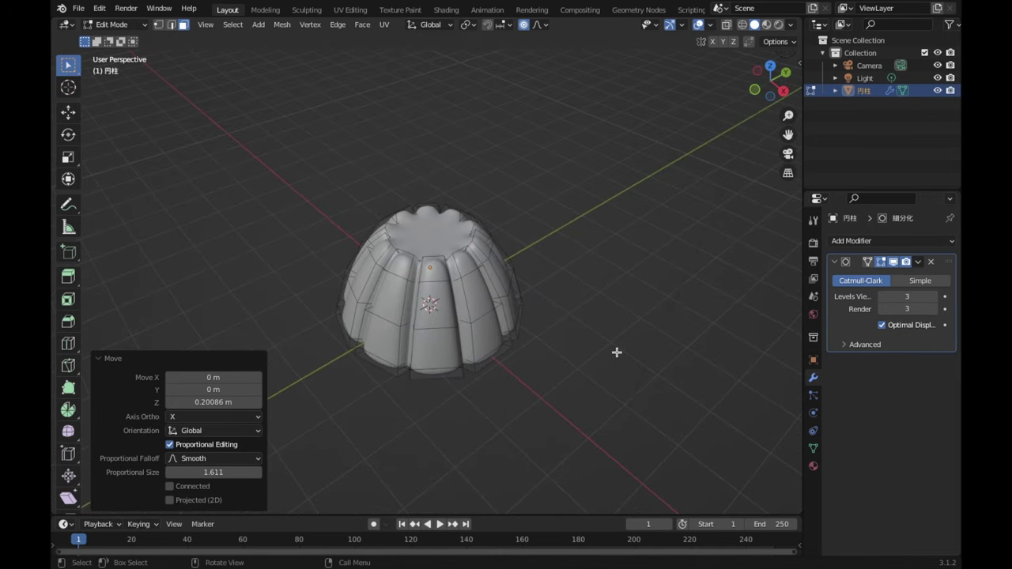
pyautogui.scroll(2, 600, 336)
pyautogui.scroll(1, 582, 325)
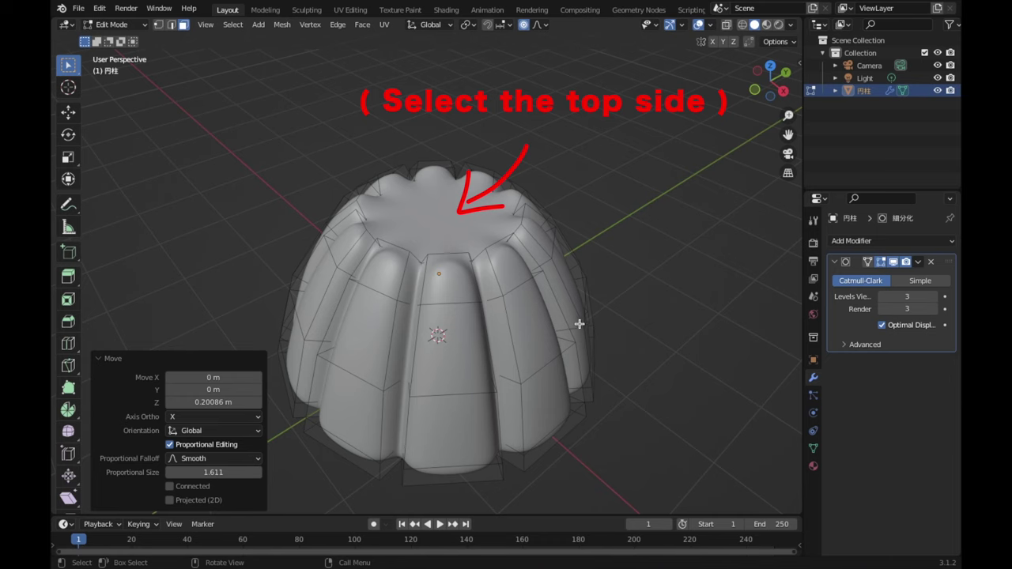
# Step: Inset the mould's top face by 0.5389 m
pyautogui.click(447, 223)
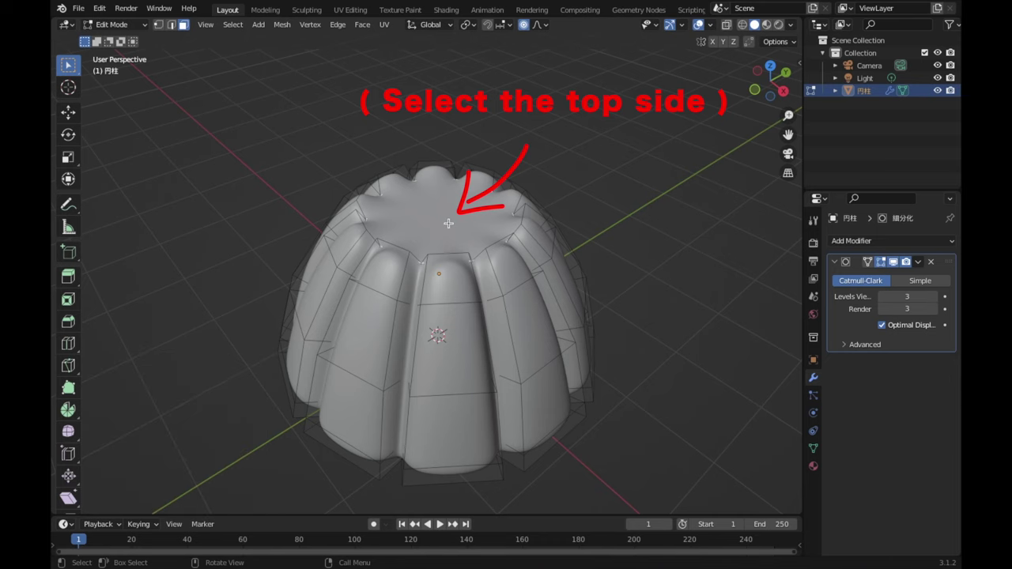
pyautogui.hotkey('alt', 'z')
pyautogui.moveTo(607, 145)
pyautogui.mouseDown(button='middle')
pyautogui.moveTo(603, 169)
pyautogui.moveTo(603, 158)
pyautogui.mouseUp(button='middle')
pyautogui.hotkey('alt', 'z')
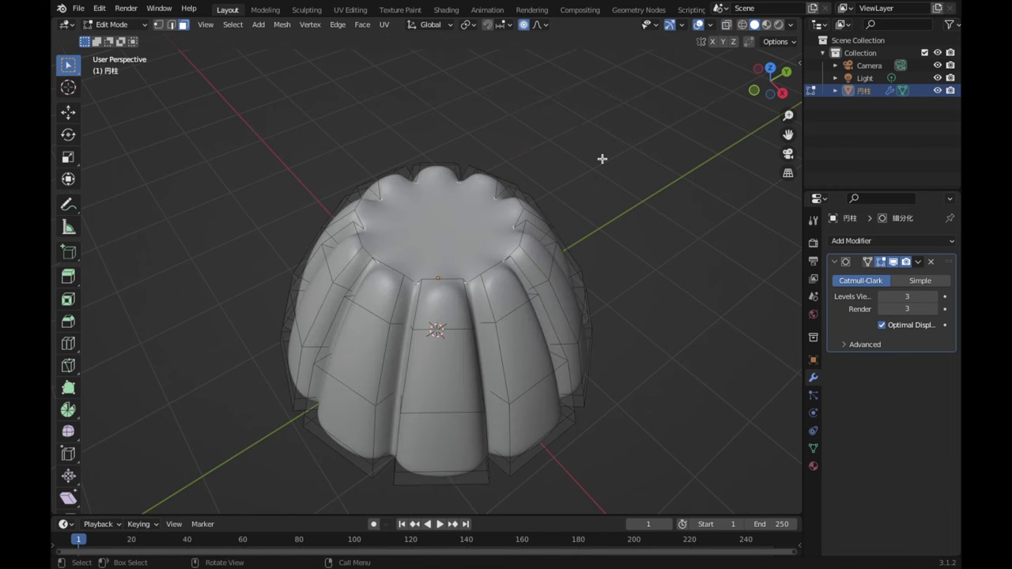
pyautogui.press('i')
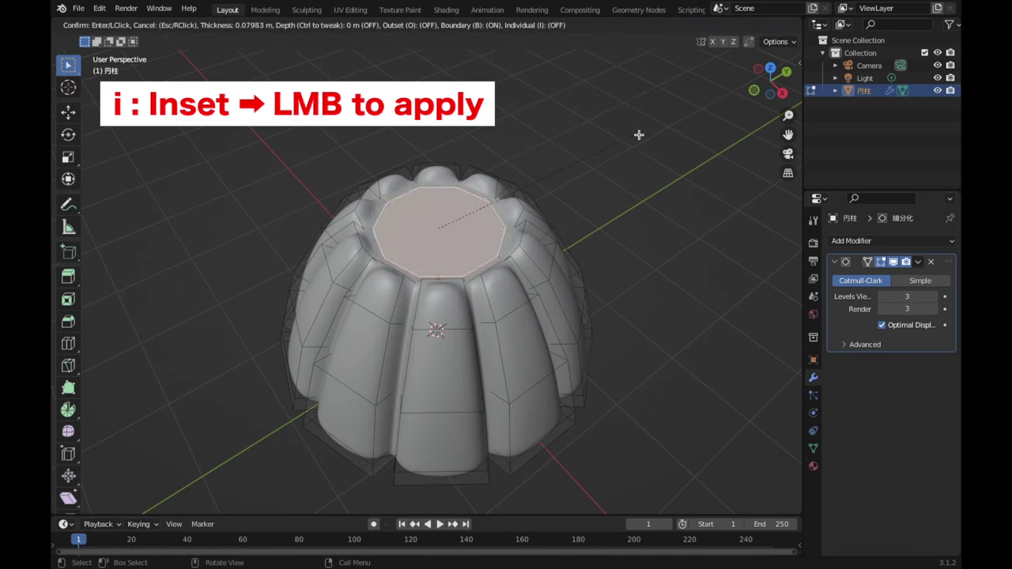
pyautogui.click(602, 165)
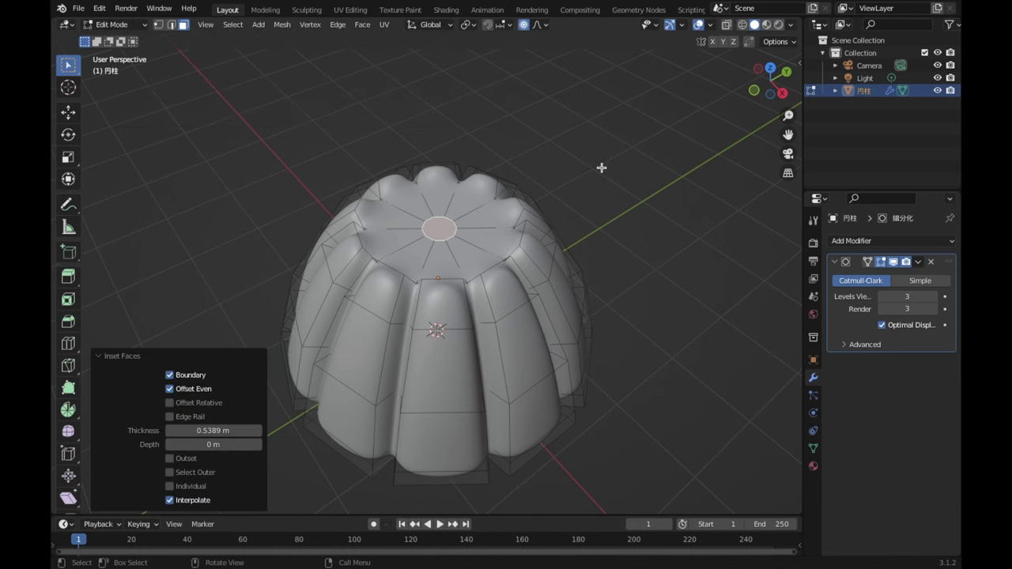
# Step: Sink the inset top face about 0.198 m with proportional falloff, then return to Object Mode
pyautogui.moveTo(601, 166); pyautogui.dragTo(606, 151, button='middle')
pyautogui.press('g')
pyautogui.press('z')
pyautogui.scroll(3, 606, 156)
pyautogui.scroll(3, 606, 157)
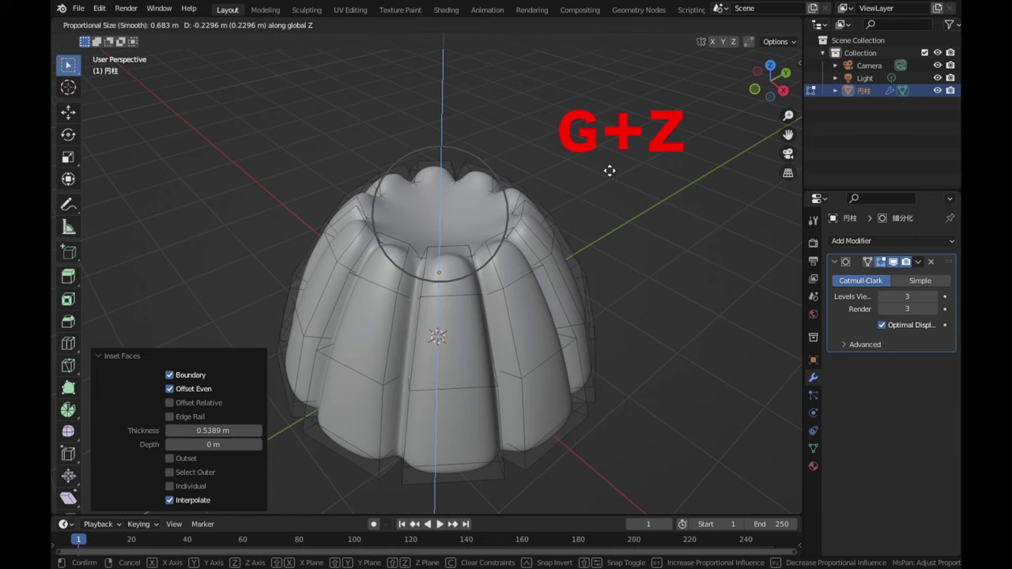
pyautogui.click(609, 168)
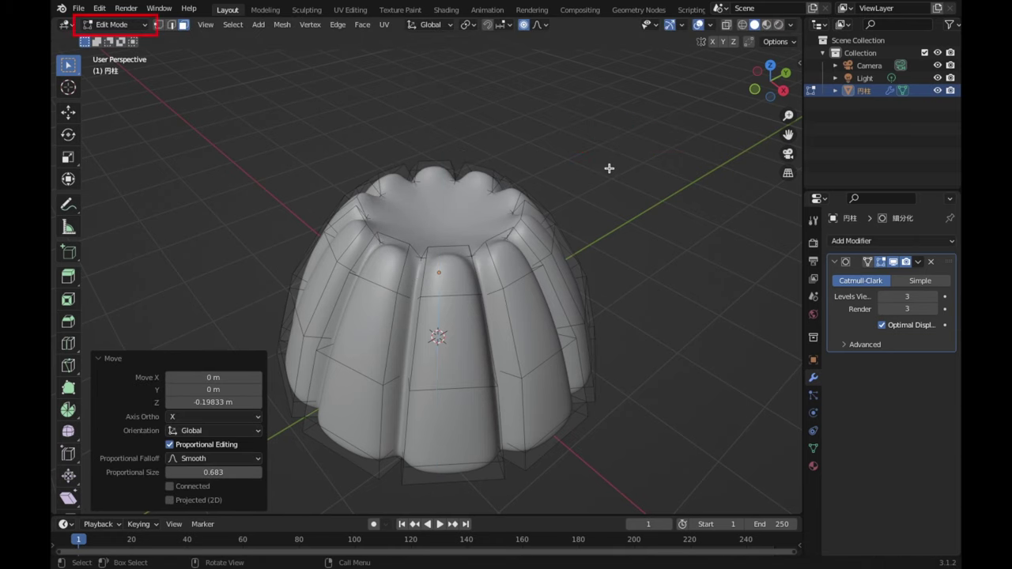
pyautogui.press('Tab')
pyautogui.scroll(-2, 608, 167)
# Step: Add a NURBS path and move it 4.0663 m along X
pyautogui.moveTo(627, 231)
pyautogui.mouseDown(button='middle')
pyautogui.moveTo(621, 201)
pyautogui.moveTo(488, 262)
pyautogui.moveTo(590, 229)
pyautogui.moveTo(624, 263)
pyautogui.moveTo(620, 216)
pyautogui.mouseUp(button='middle')
pyautogui.scroll(1, 619, 210)
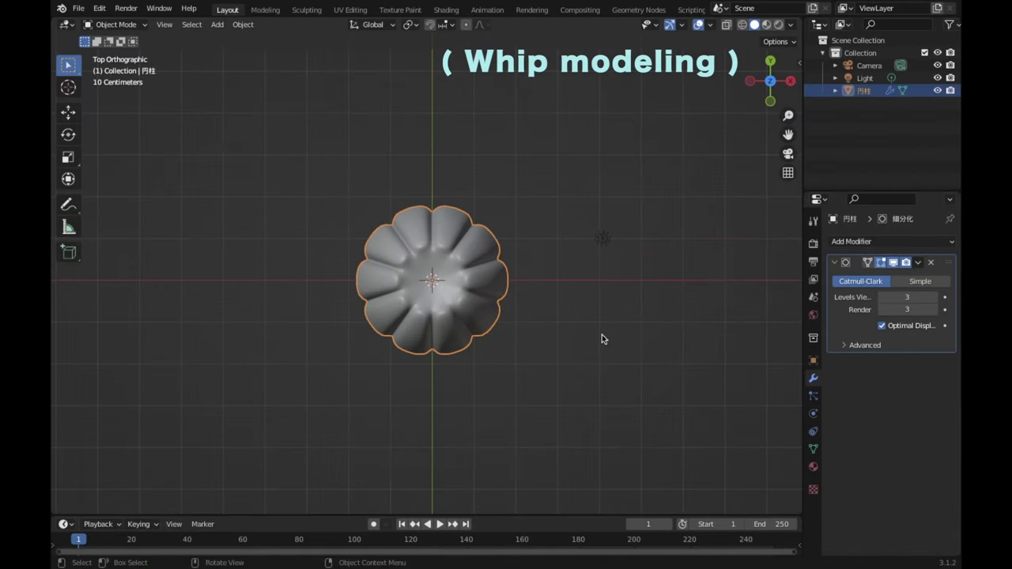
pyautogui.keyDown('shift'); pyautogui.moveTo(679, 274); pyautogui.dragTo(463, 287, button='middle'); pyautogui.keyUp('shift')
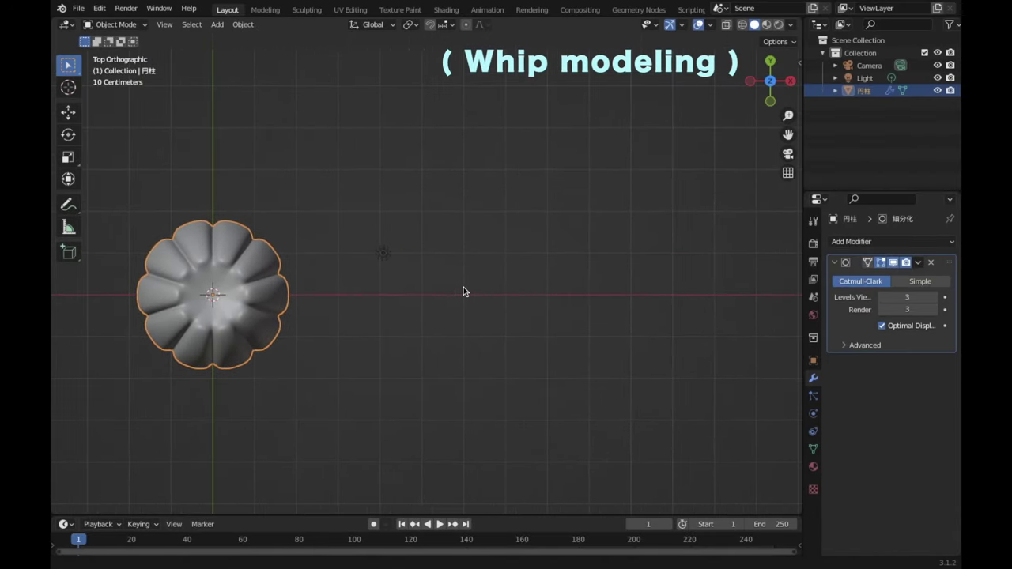
pyautogui.scroll(-1, 465, 299)
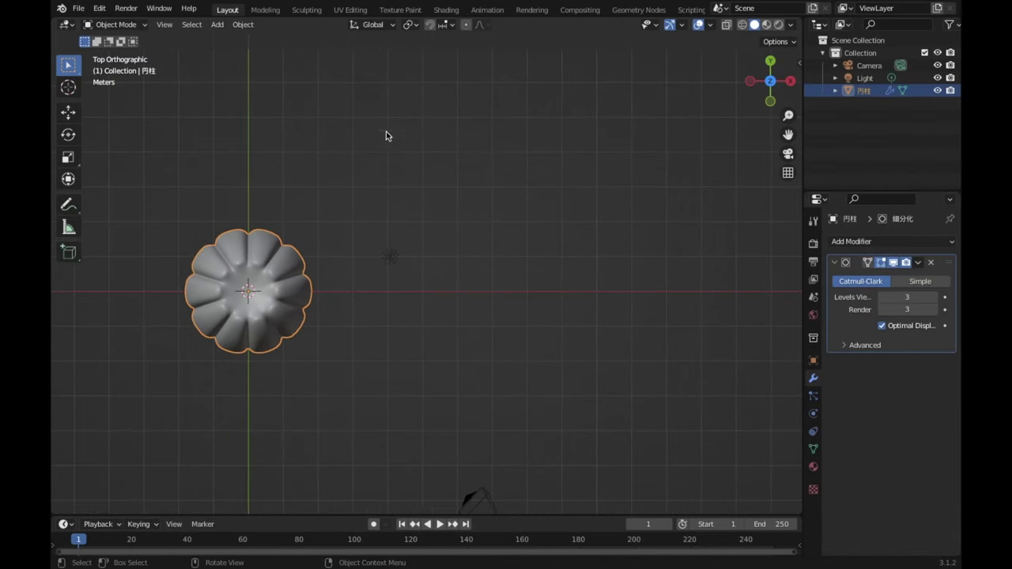
pyautogui.hotkey('shift', 'a')
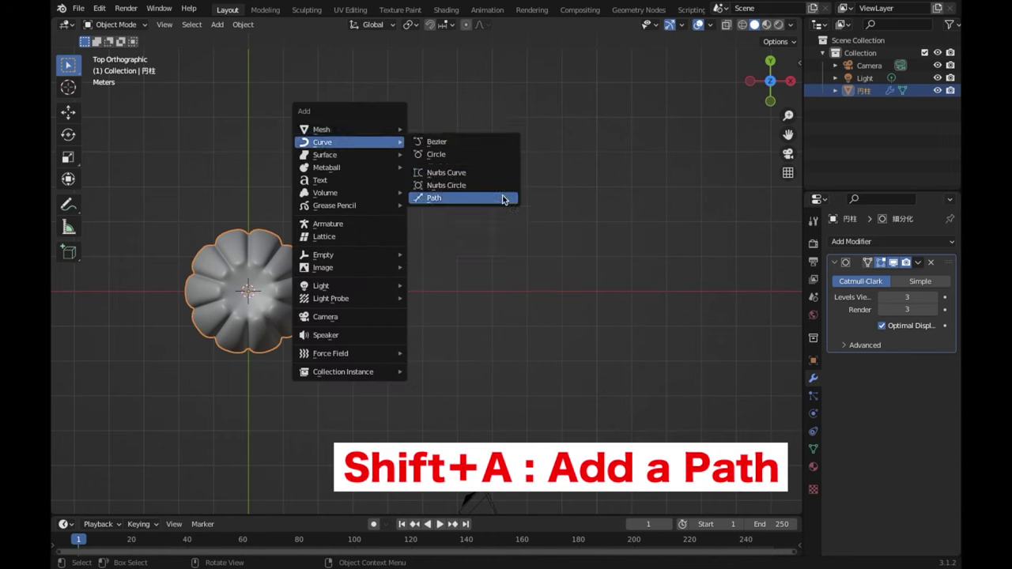
pyautogui.moveTo(349, 142)
pyautogui.click(504, 198)
pyautogui.press('g')
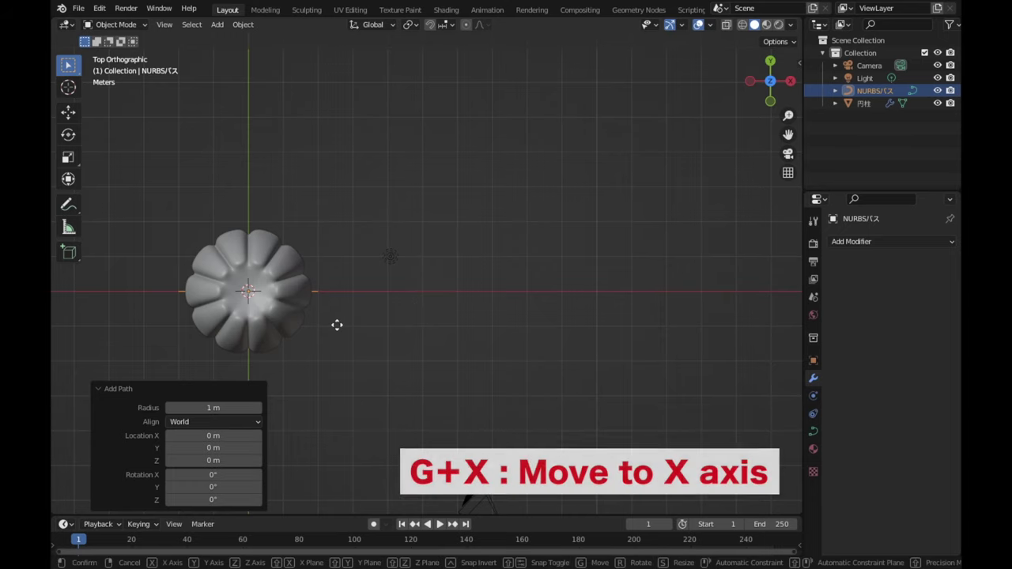
pyautogui.press('x')
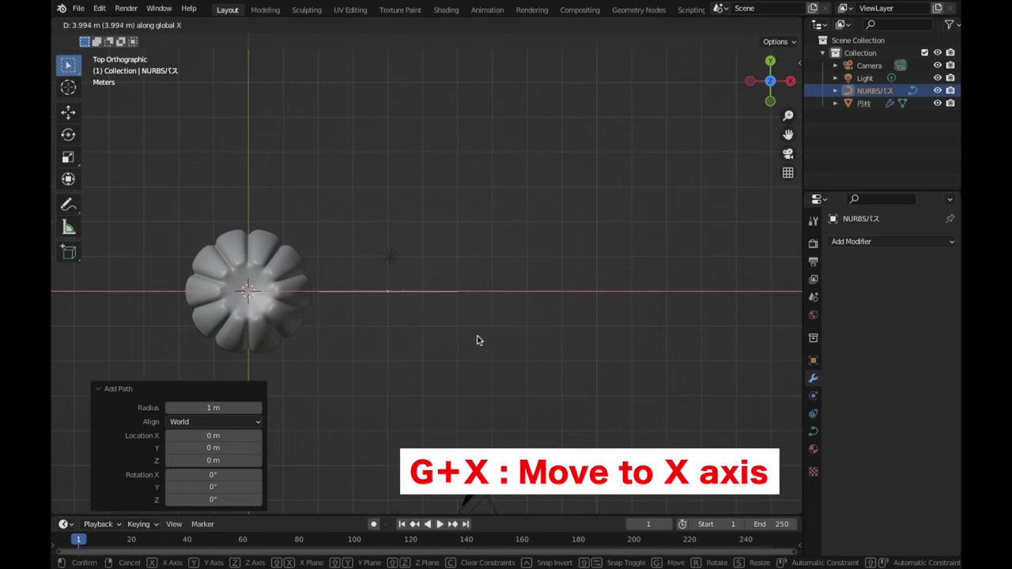
pyautogui.click(478, 341)
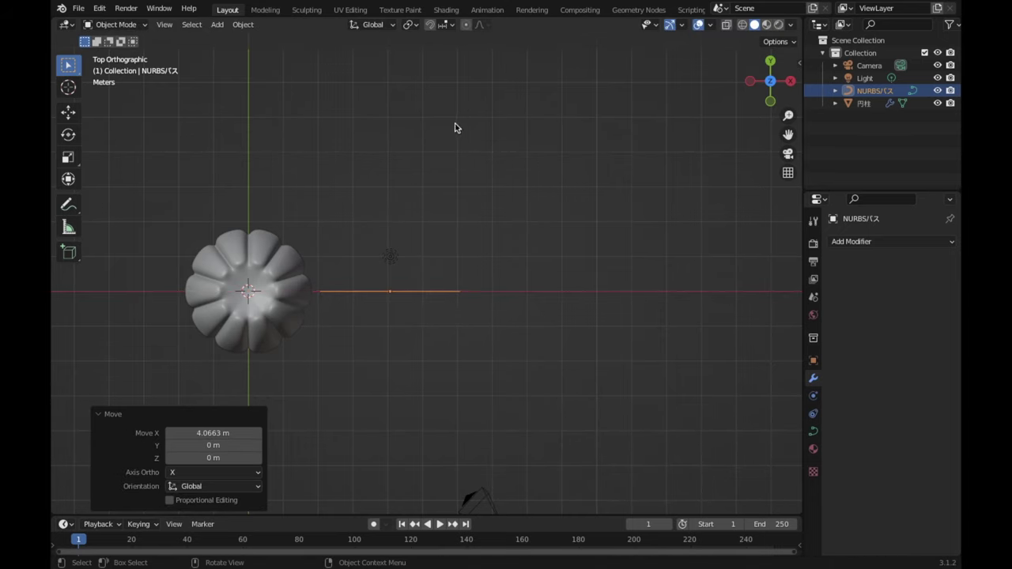
# Step: Add a Bezier curve and move it along X beside the mould, nudging it 1.1799 m further
pyautogui.hotkey('shift', 'a')
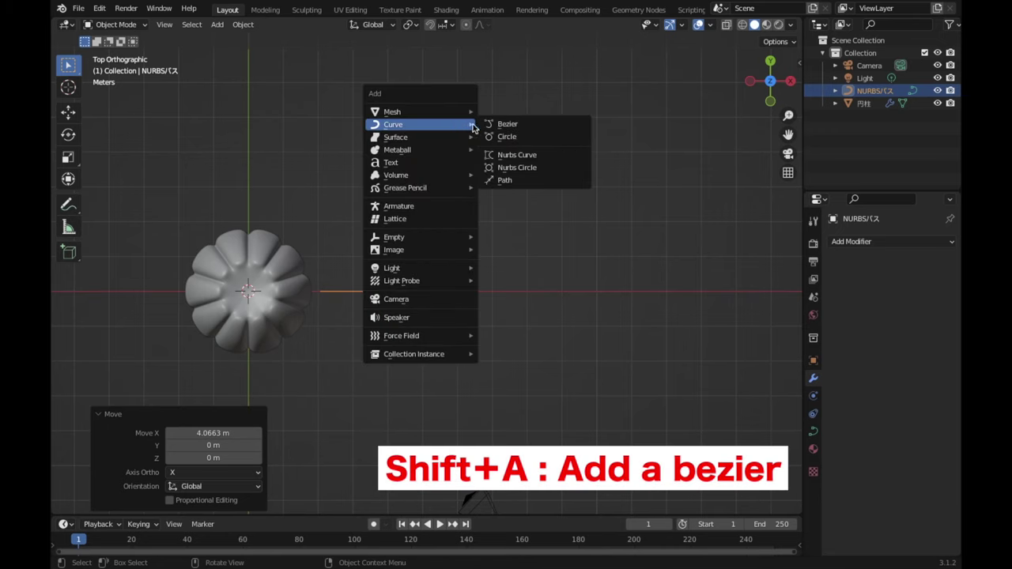
pyautogui.click(543, 125)
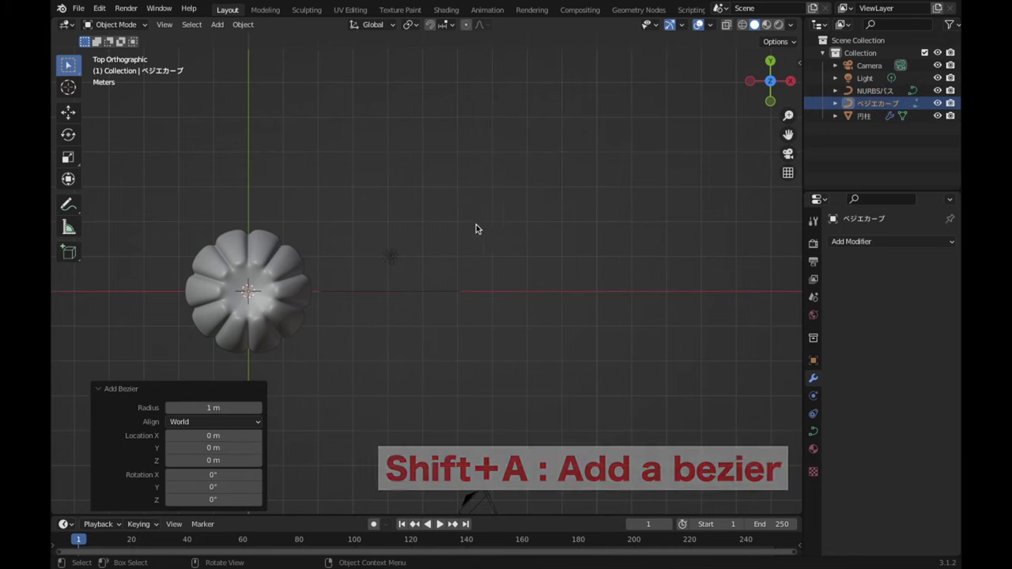
pyautogui.press('g')
pyautogui.press('x')
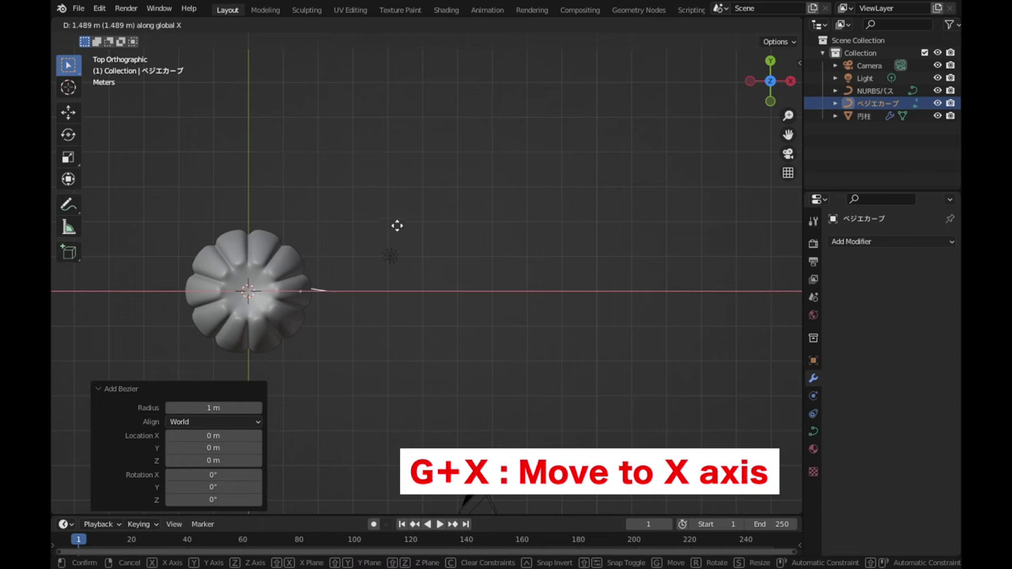
pyautogui.click(559, 261)
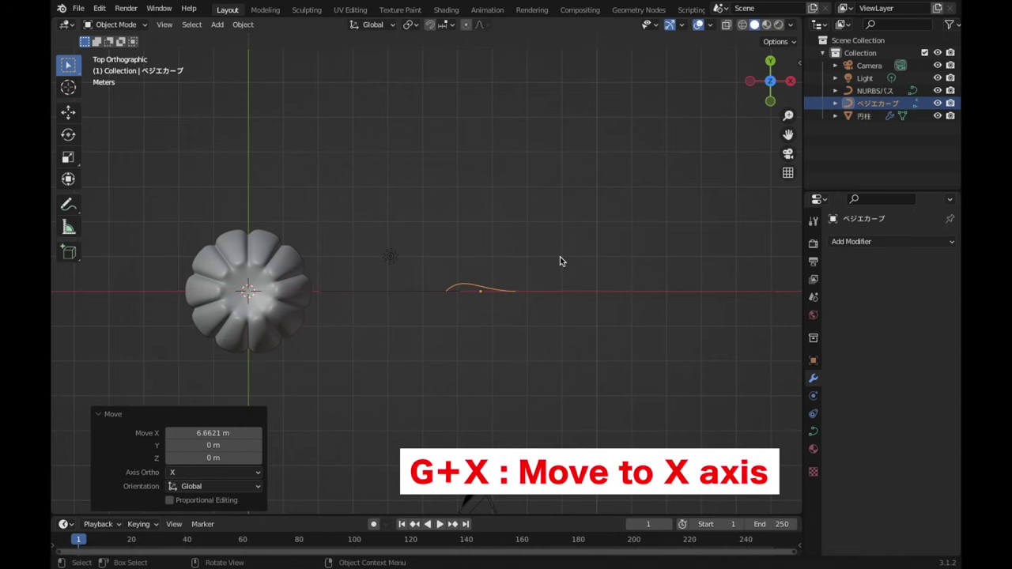
pyautogui.press('g')
pyautogui.press('x')
pyautogui.click(517, 246)
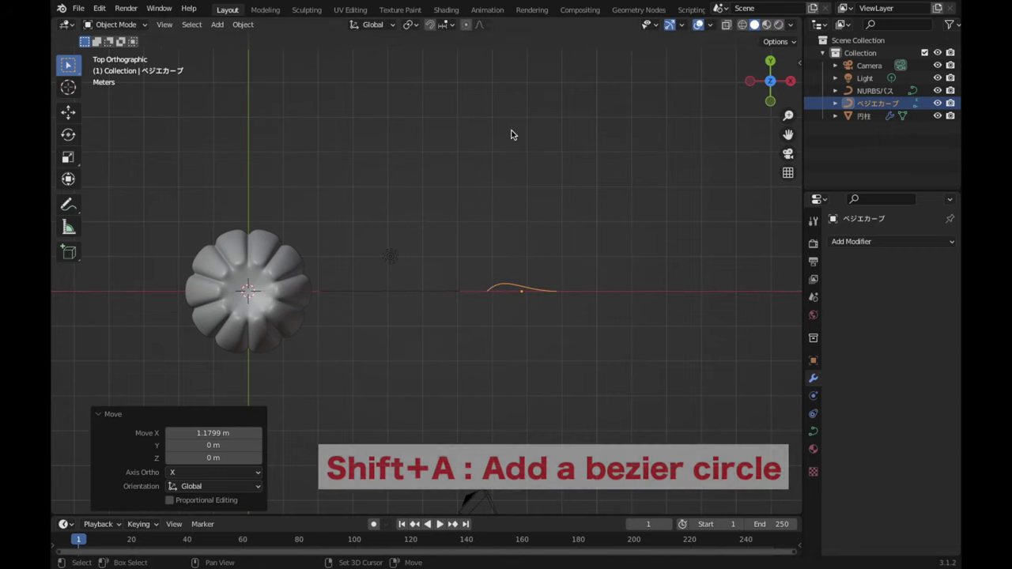
# Step: Add a Bezier circle and move it 10.583 m along X
pyautogui.hotkey('shift', 'a')
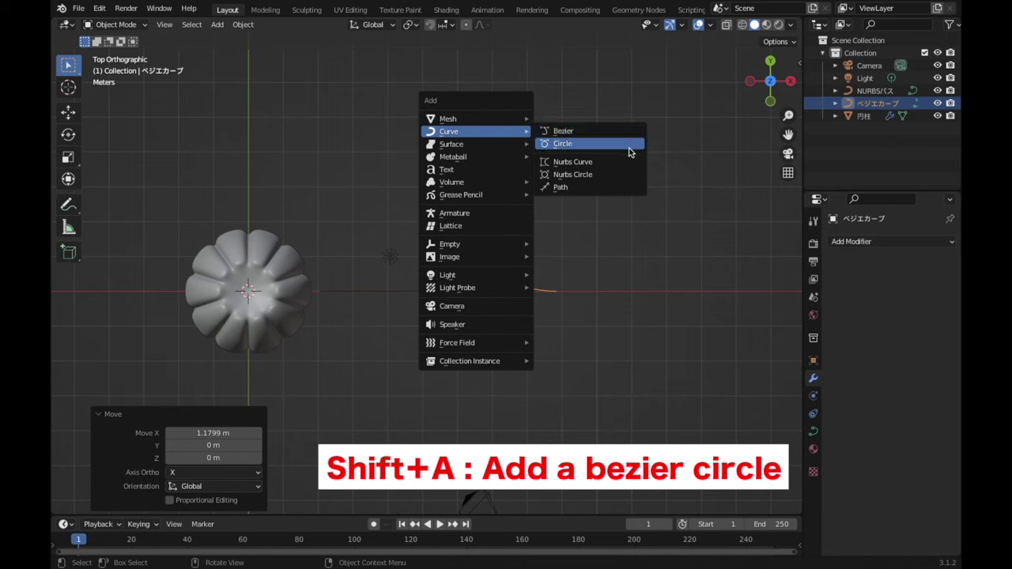
pyautogui.click(630, 147)
pyautogui.press('g')
pyautogui.press('x')
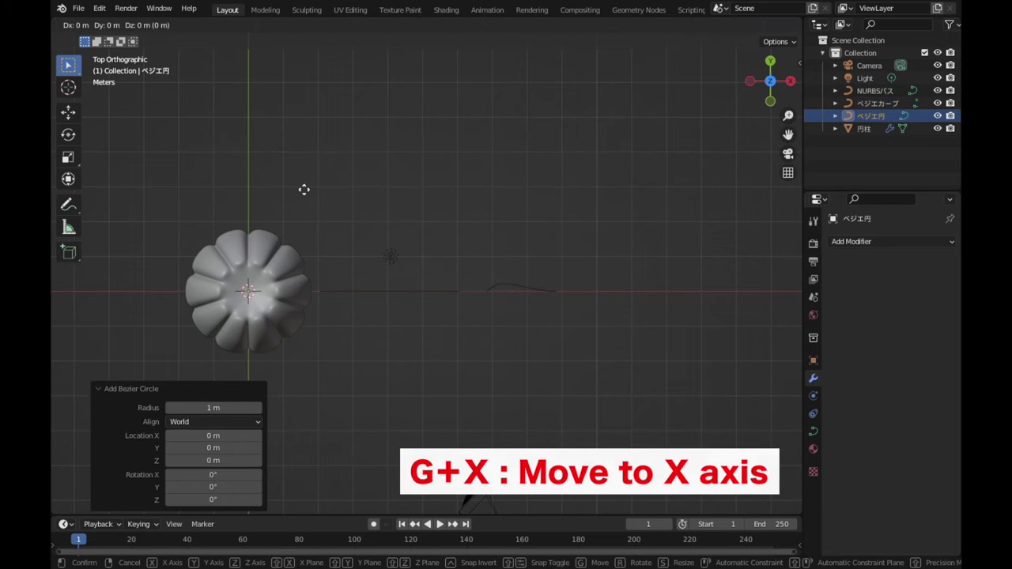
pyautogui.click(673, 208)
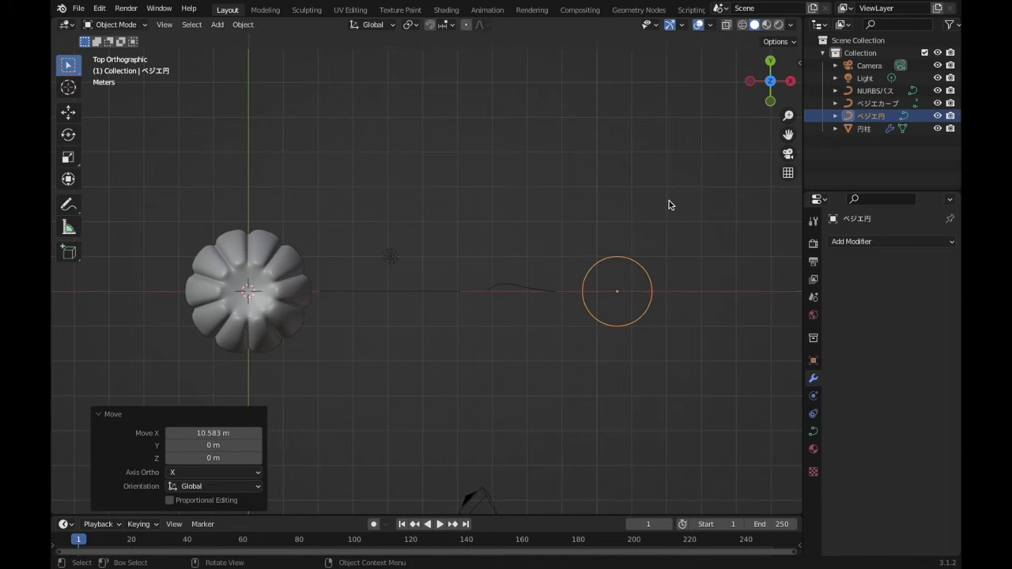
pyautogui.scroll(1, 669, 205)
pyautogui.scroll(1, 671, 255)
pyautogui.scroll(1, 623, 235)
pyautogui.scroll(1, 555, 202)
pyautogui.scroll(1, 555, 201)
pyautogui.scroll(1, 563, 225)
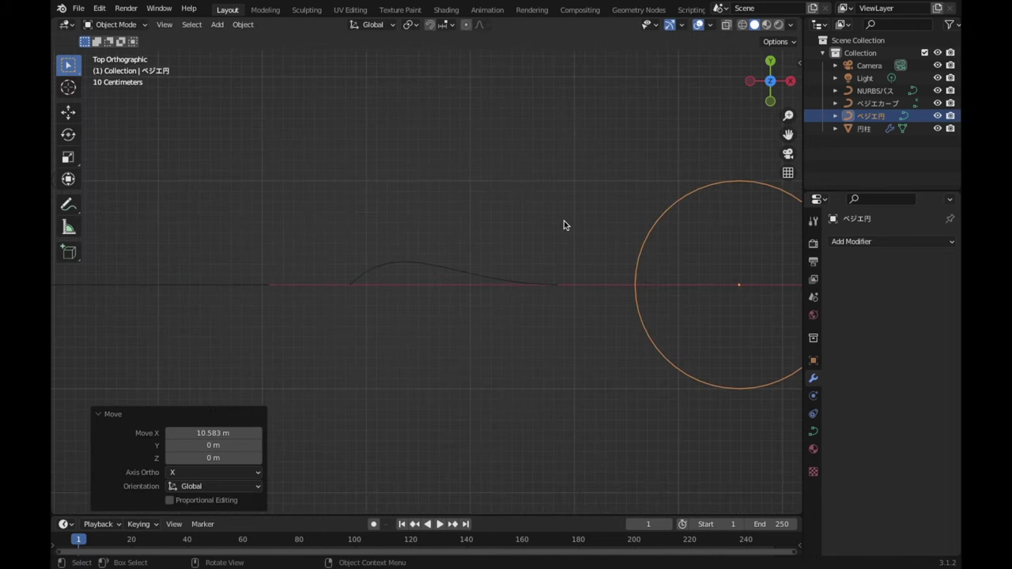
pyautogui.click(426, 267)
pyautogui.scroll(1, 426, 266)
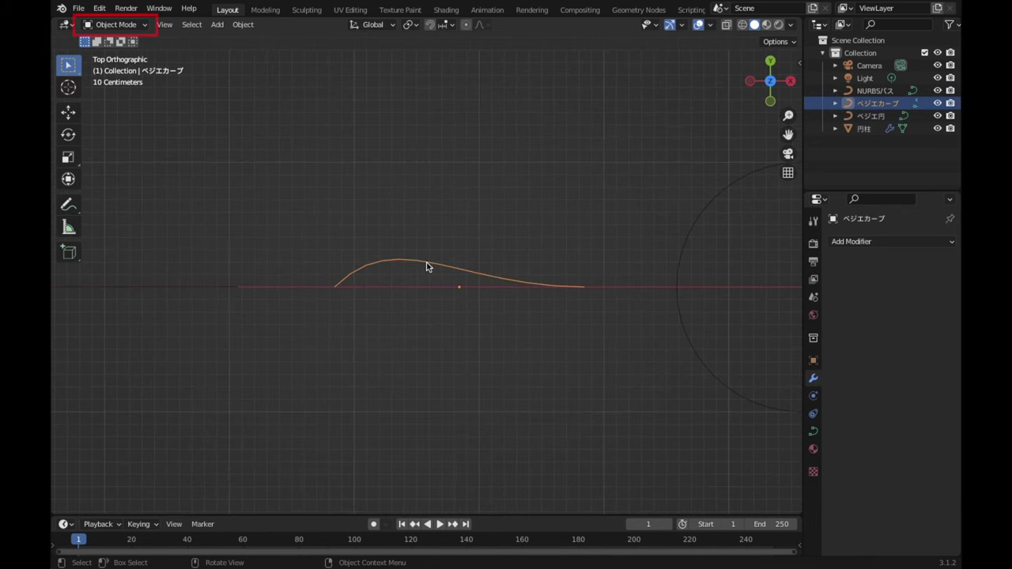
# Step: With proportional editing off, shorten the curve's right end handles to 0.293
pyautogui.press('Tab')
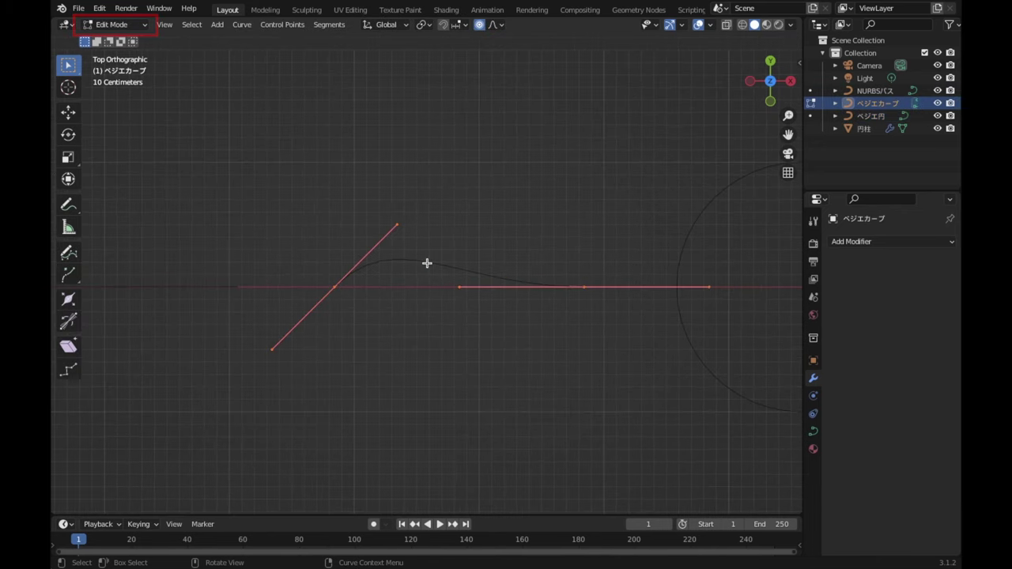
pyautogui.click(481, 26)
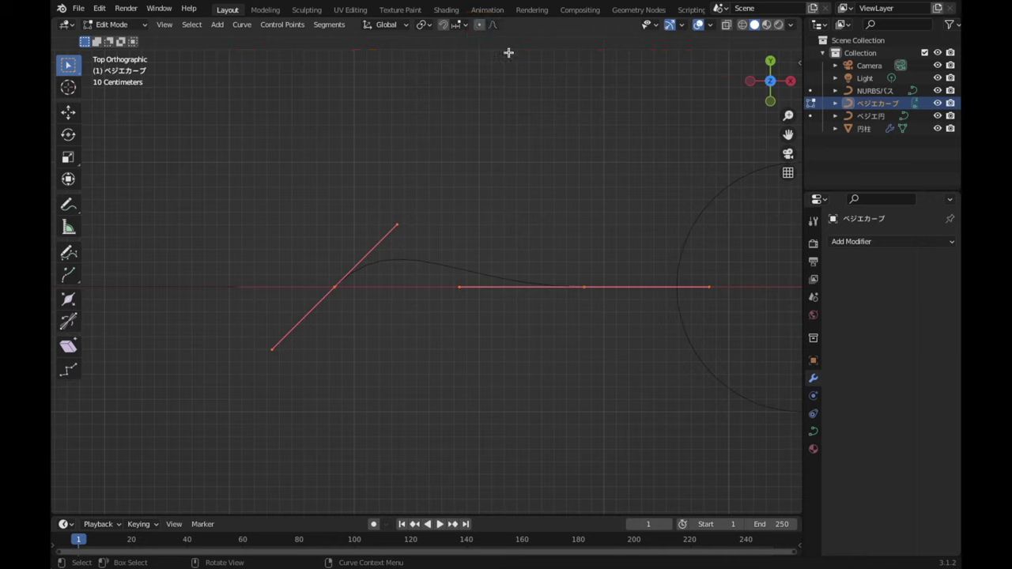
pyautogui.moveTo(695, 267); pyautogui.dragTo(755, 328)
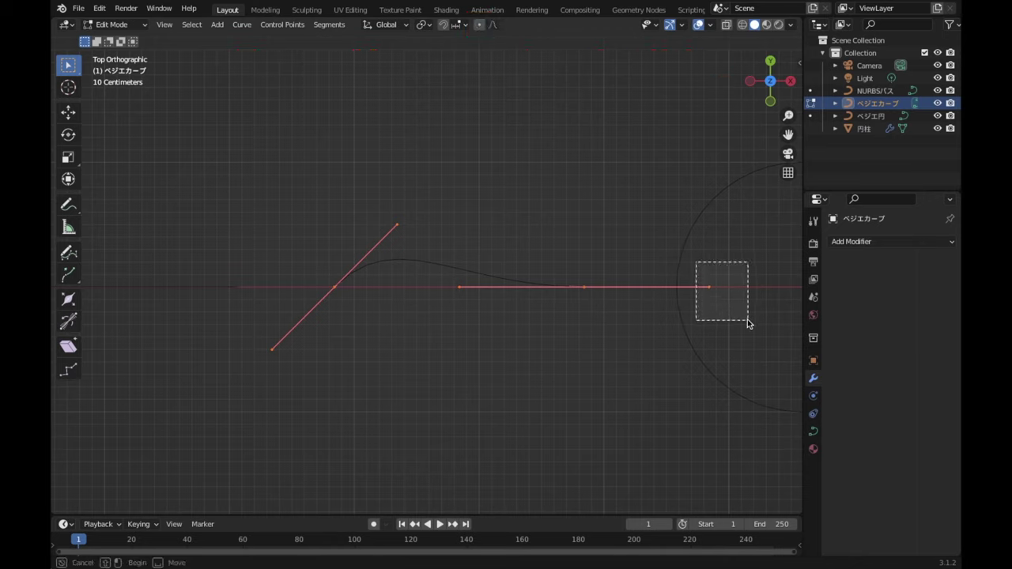
pyautogui.press('g')
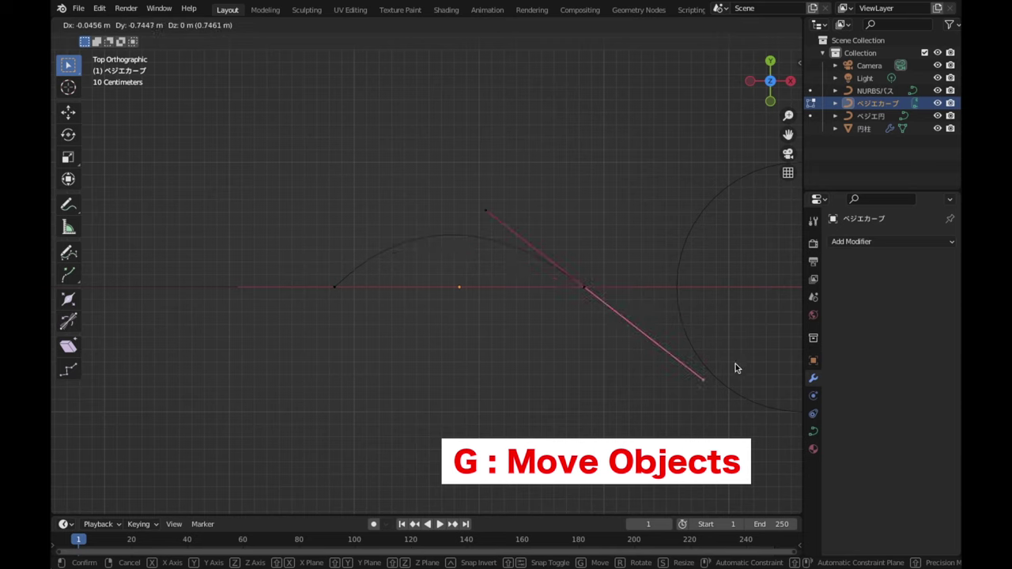
pyautogui.click(633, 413)
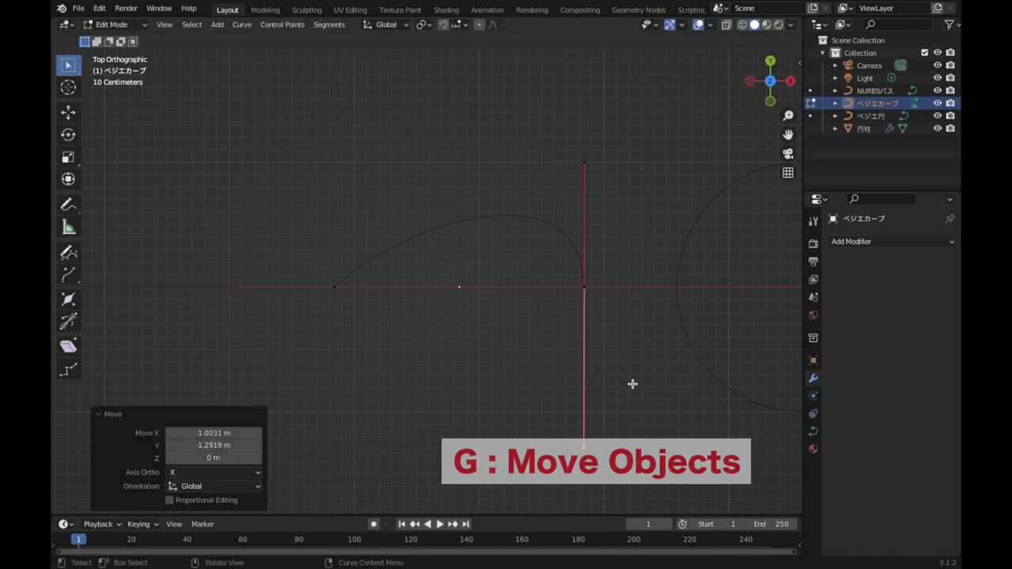
pyautogui.moveTo(640, 219); pyautogui.dragTo(546, 324)
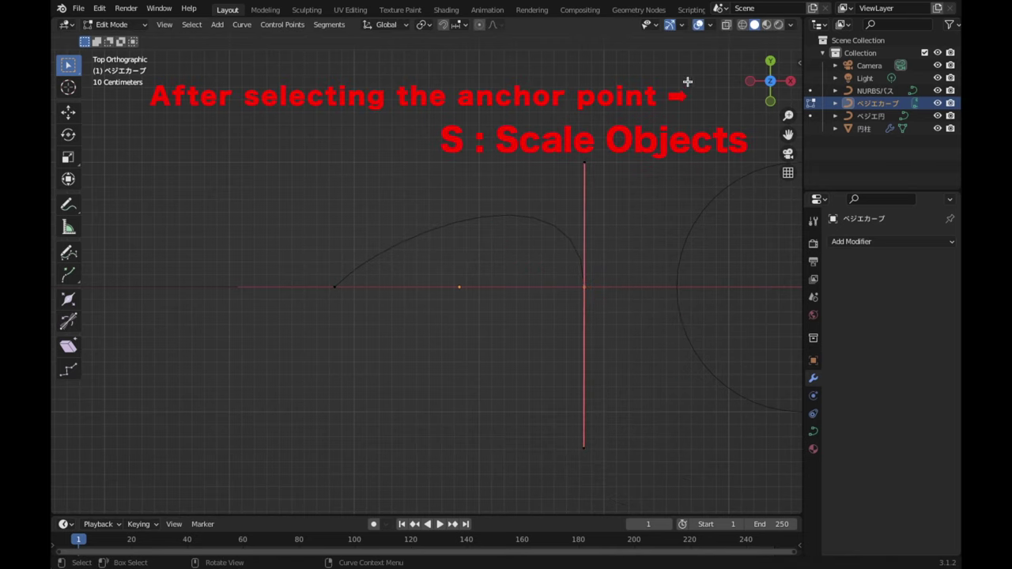
pyautogui.press('s')
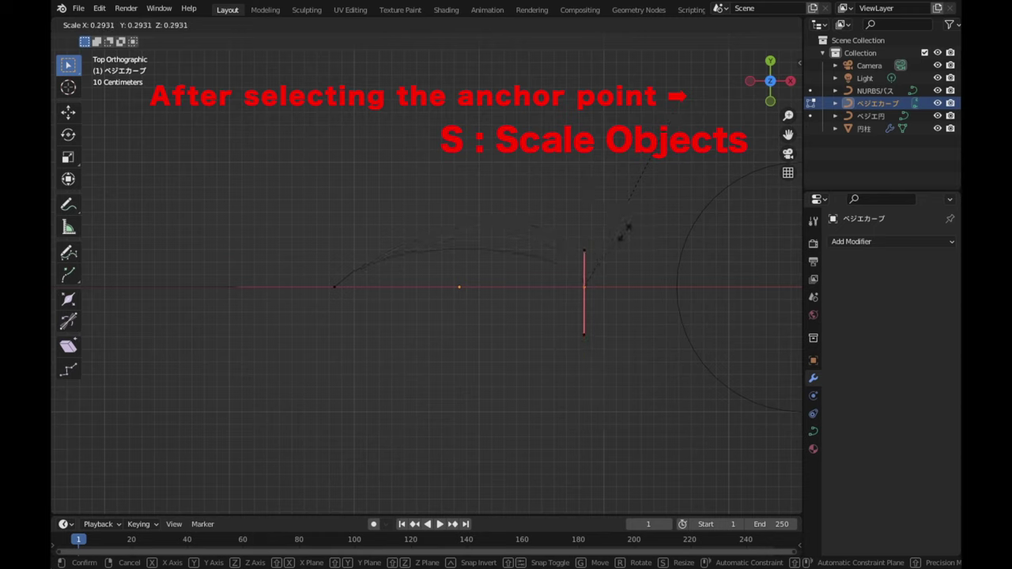
pyautogui.click(624, 231)
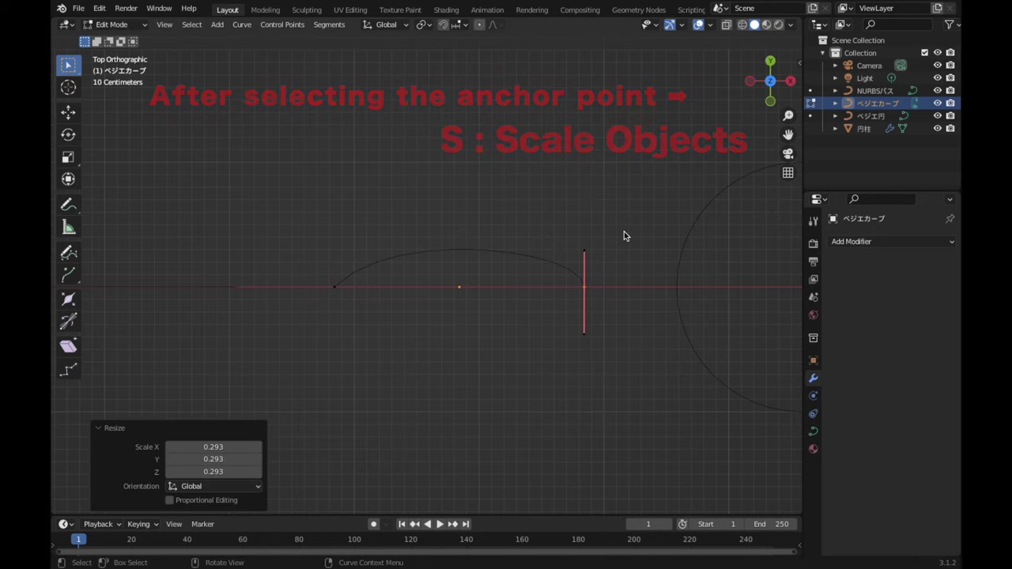
# Step: Stand the left end handle upright and shorten it, then select all curve points
pyautogui.click(335, 288)
pyautogui.moveTo(357, 198); pyautogui.dragTo(430, 242)
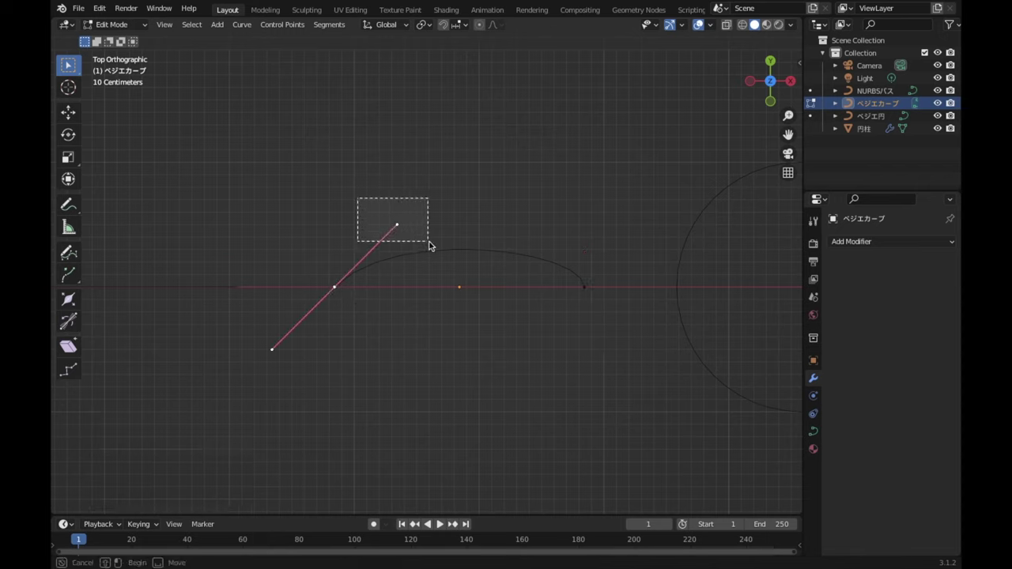
pyautogui.press('g')
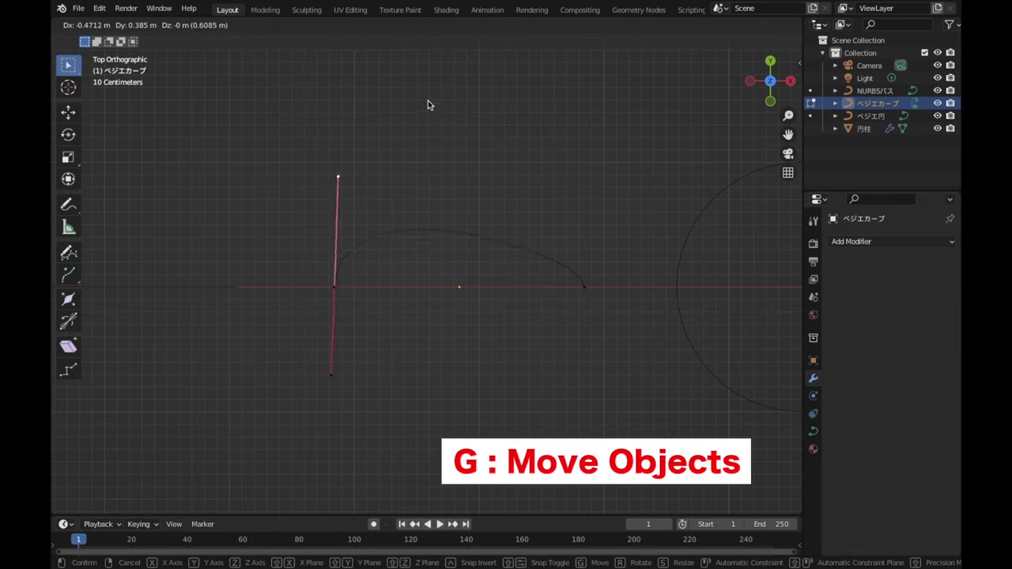
pyautogui.click(425, 98)
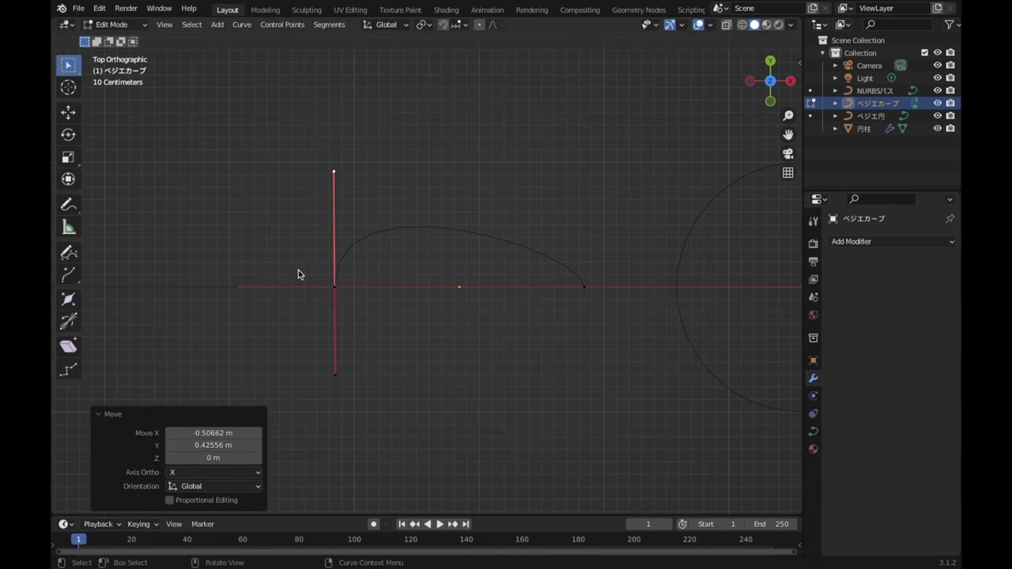
pyautogui.moveTo(298, 274); pyautogui.dragTo(373, 320)
pyautogui.press('s')
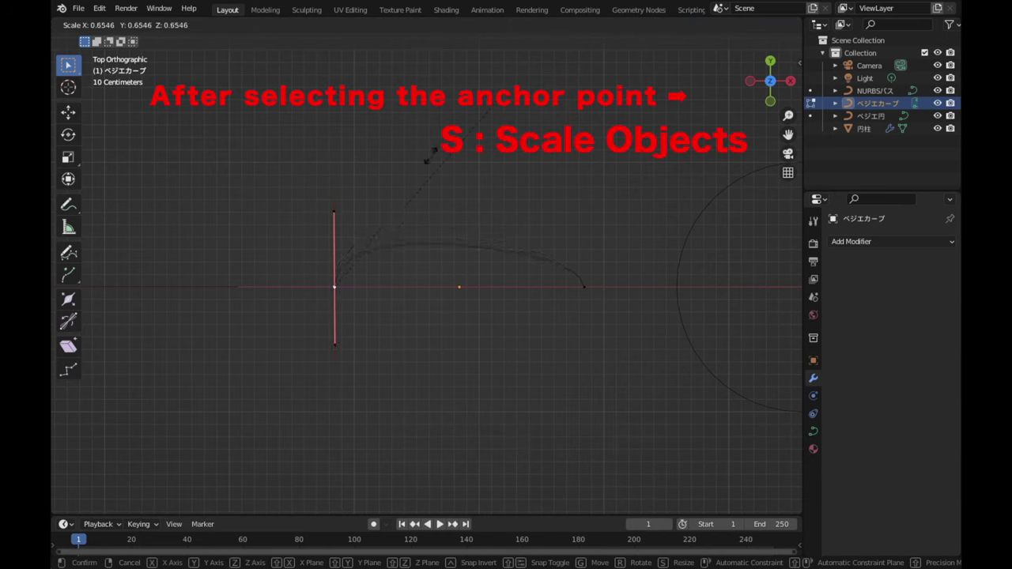
pyautogui.click(377, 195)
pyautogui.press('a')
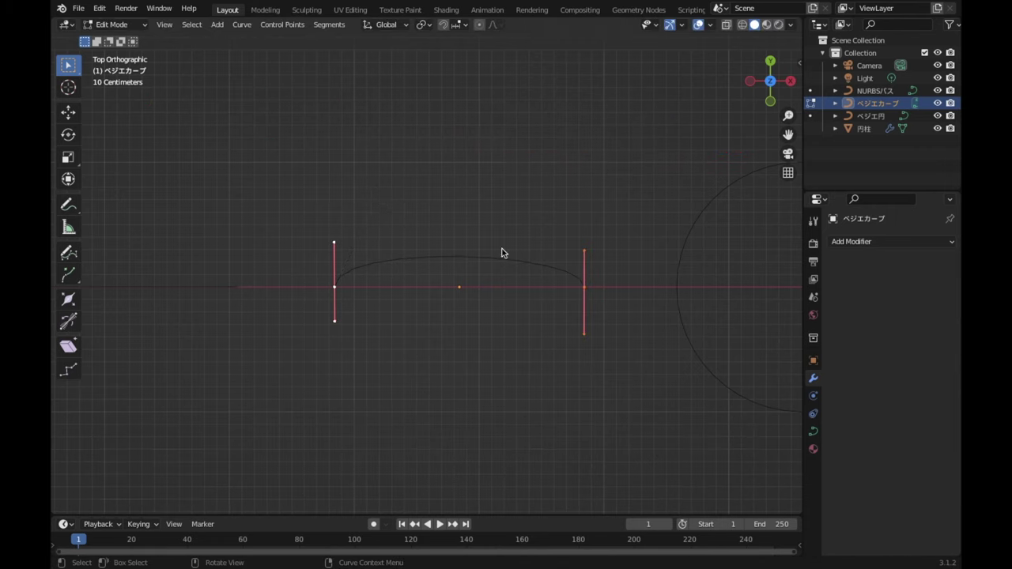
pyautogui.rightClick(554, 214)
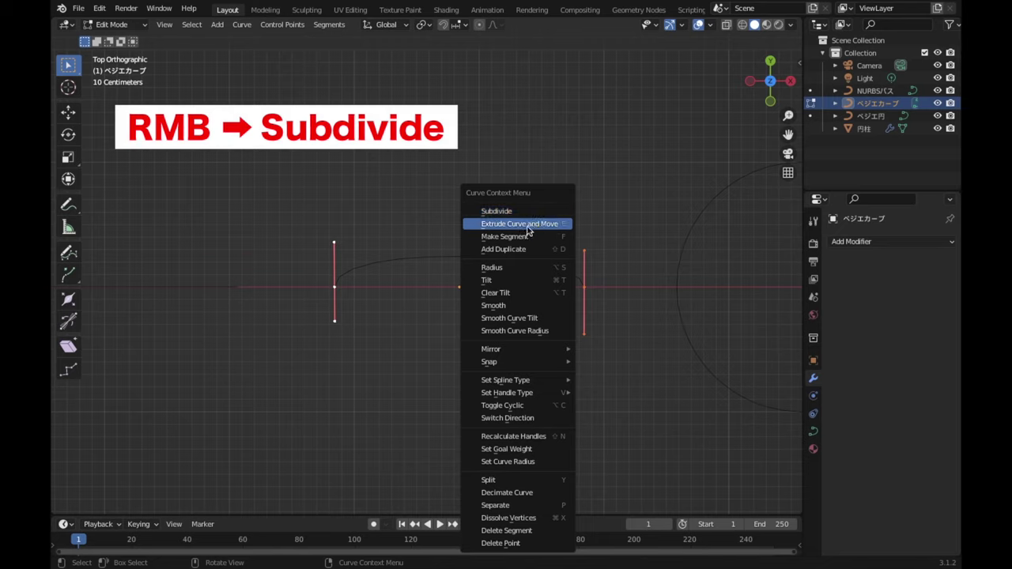
# Step: Subdivide the arch curve's top segment with 2 cuts and return to Object Mode
pyautogui.click(485, 212)
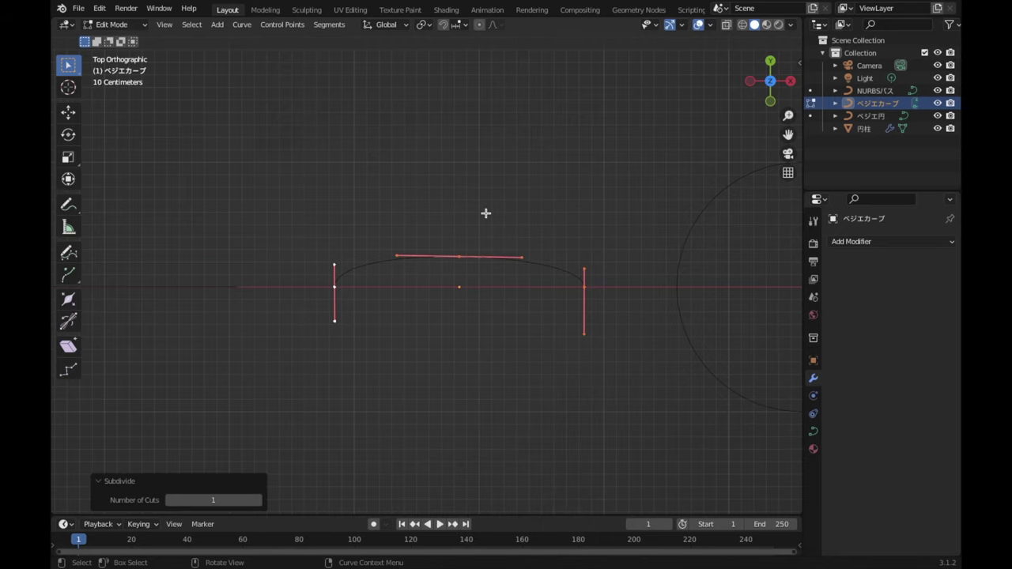
pyautogui.click(258, 502)
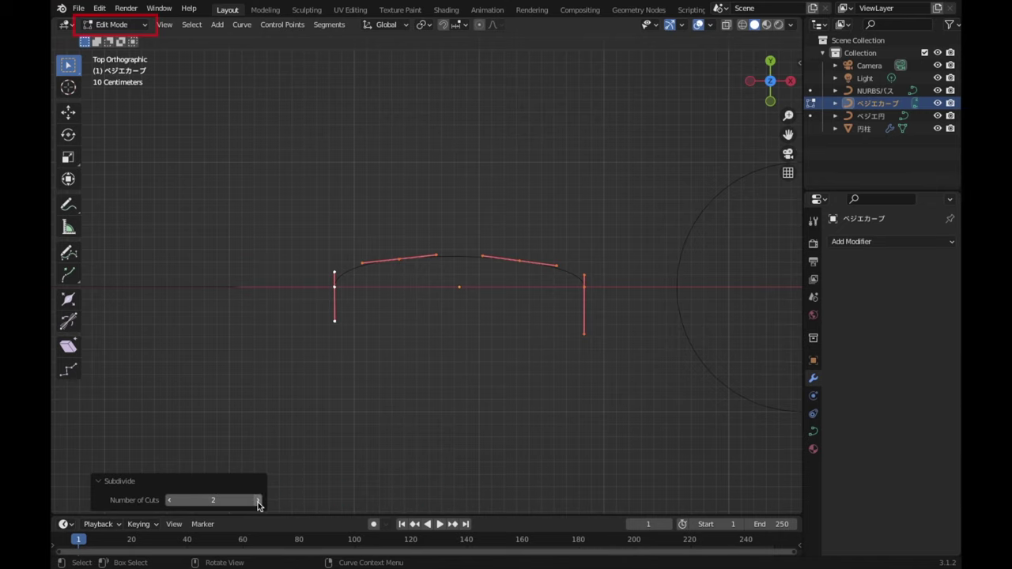
pyautogui.press('Tab')
pyautogui.scroll(-2, 530, 327)
pyautogui.keyDown('shift'); pyautogui.moveTo(737, 295); pyautogui.dragTo(545, 295, button='middle'); pyautogui.keyUp('shift')
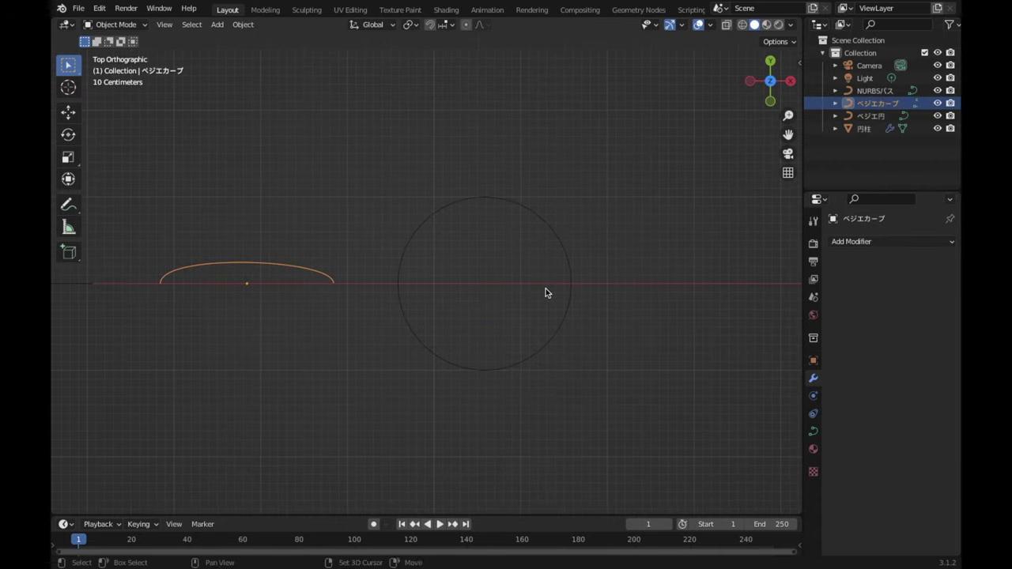
pyautogui.click(492, 201)
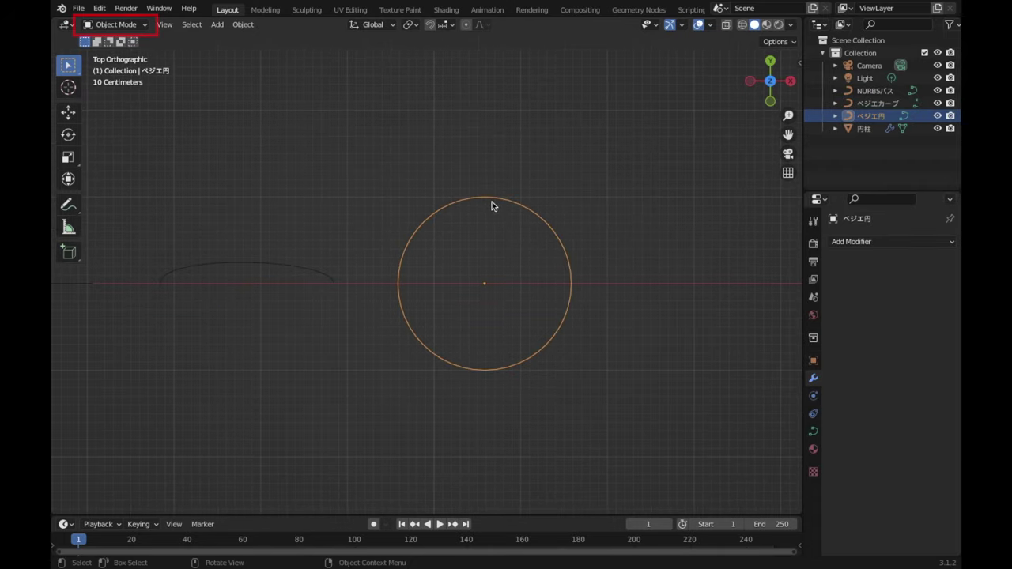
# Step: Subdivide every segment of the Bezier circle with 3 cuts
pyautogui.press('Tab')
pyautogui.scroll(1, 710, 258)
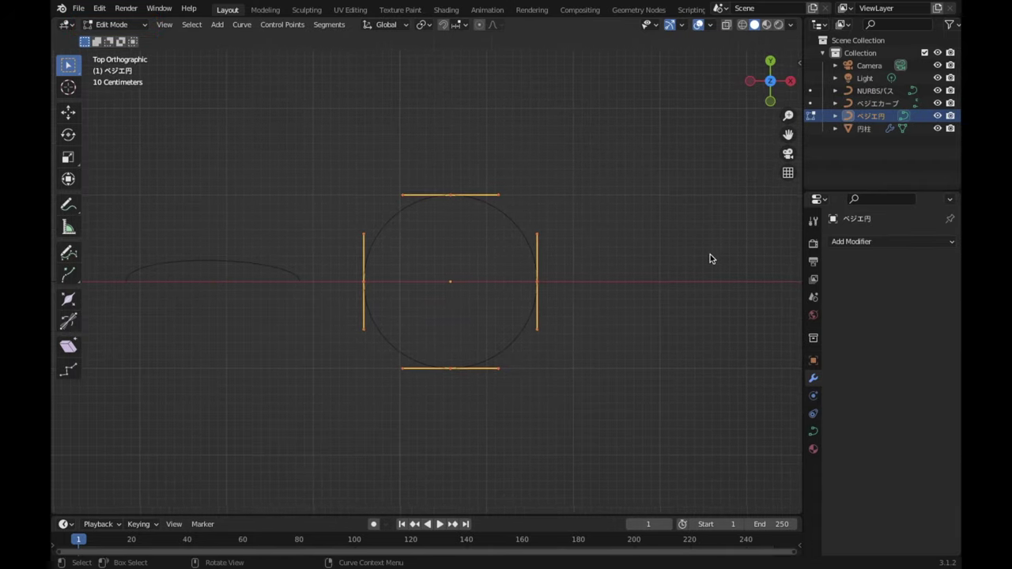
pyautogui.rightClick(651, 129)
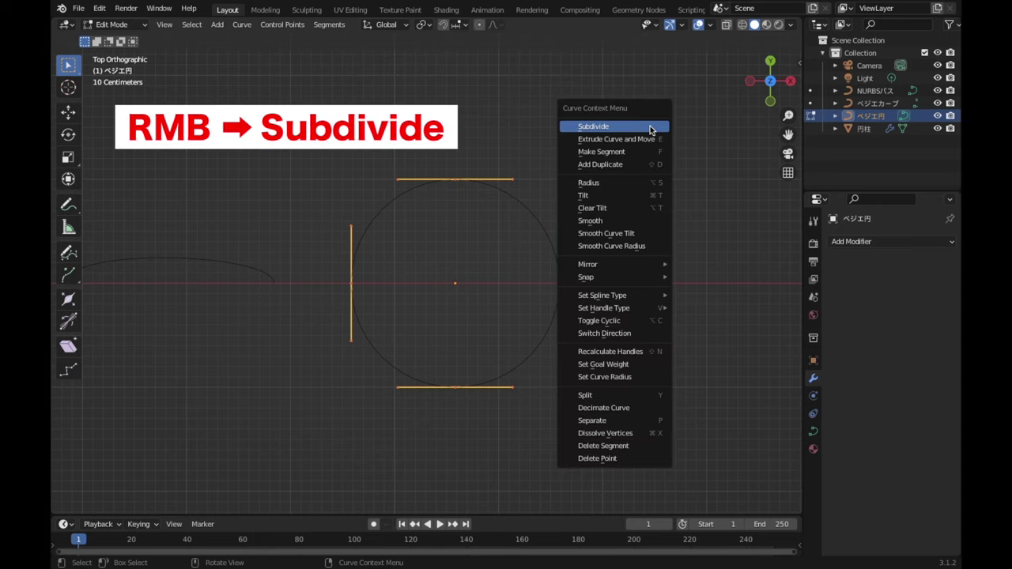
pyautogui.click(633, 127)
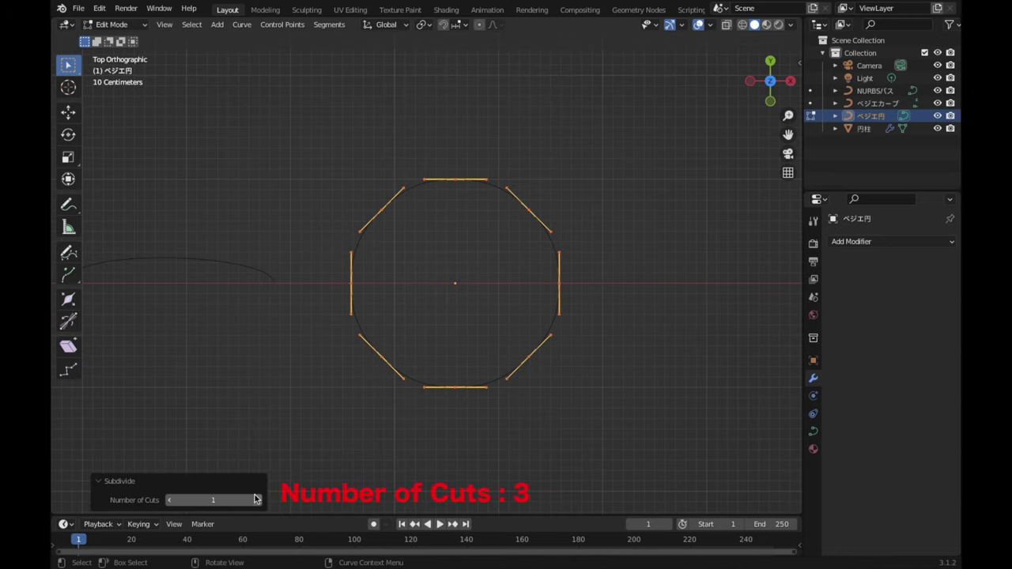
pyautogui.click(258, 501)
pyautogui.click(257, 500)
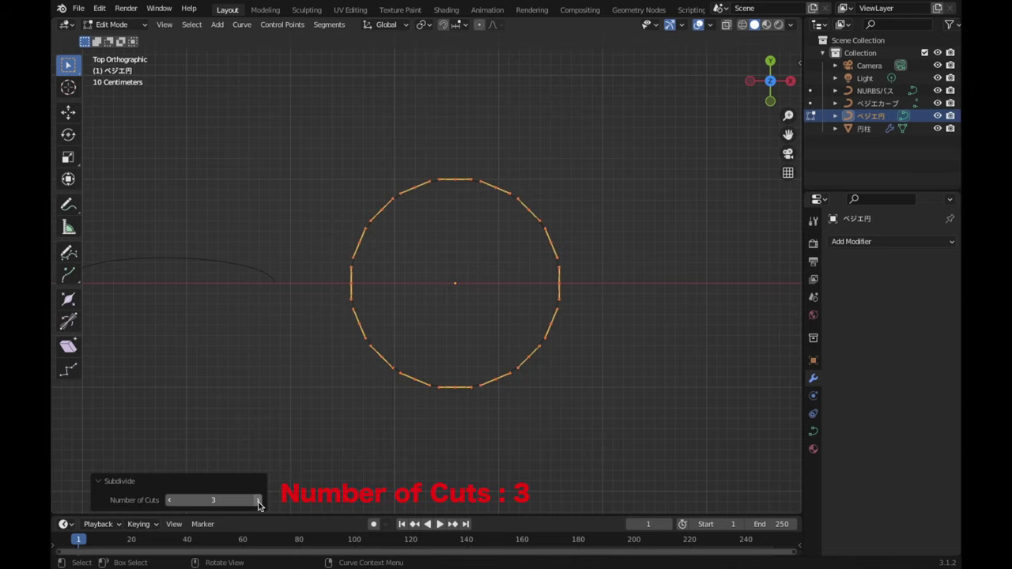
# Step: Scale alternate anchor points inward to 0.673 to form the star, then return to Object Mode
pyautogui.scroll(1, 602, 275)
pyautogui.hotkey('alt', 'a')
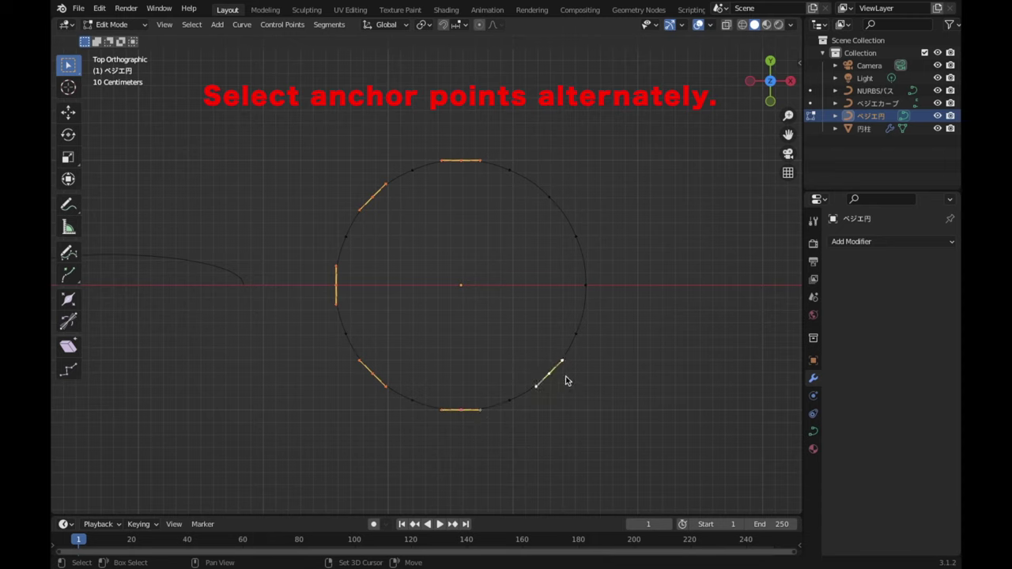
pyautogui.keyDown('shift'); pyautogui.click(565, 189); pyautogui.keyUp('shift')
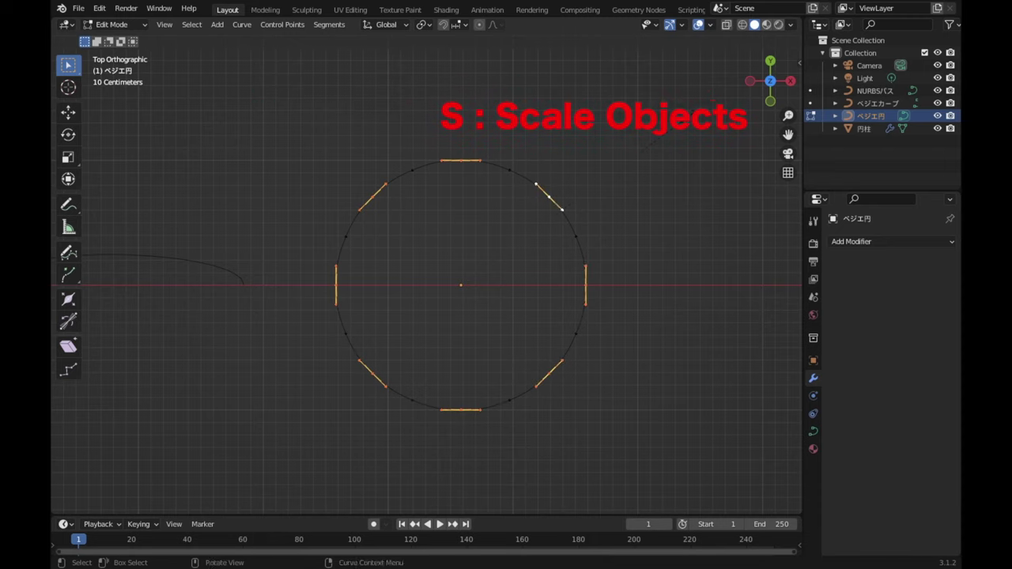
pyautogui.press('s')
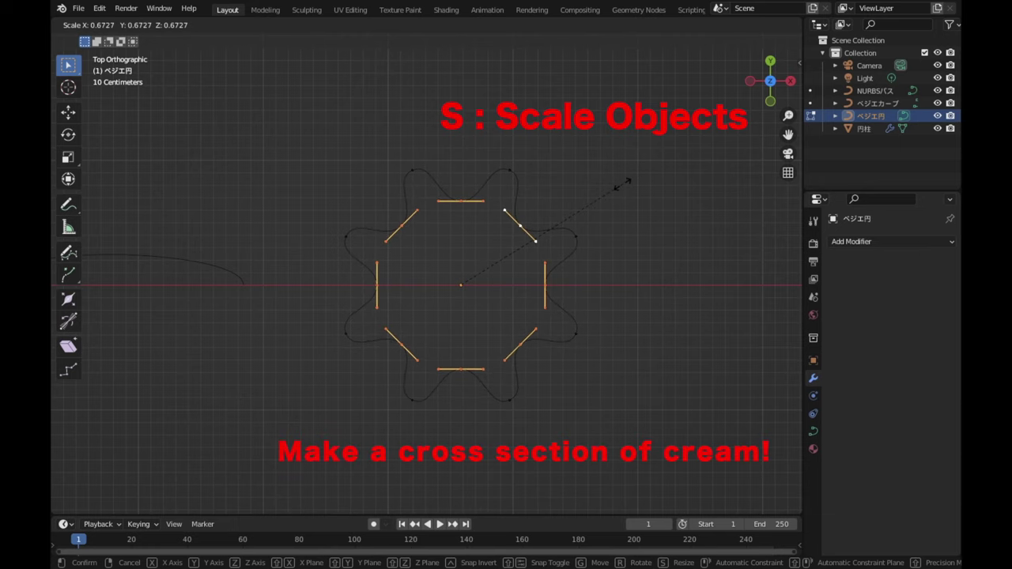
pyautogui.click(621, 185)
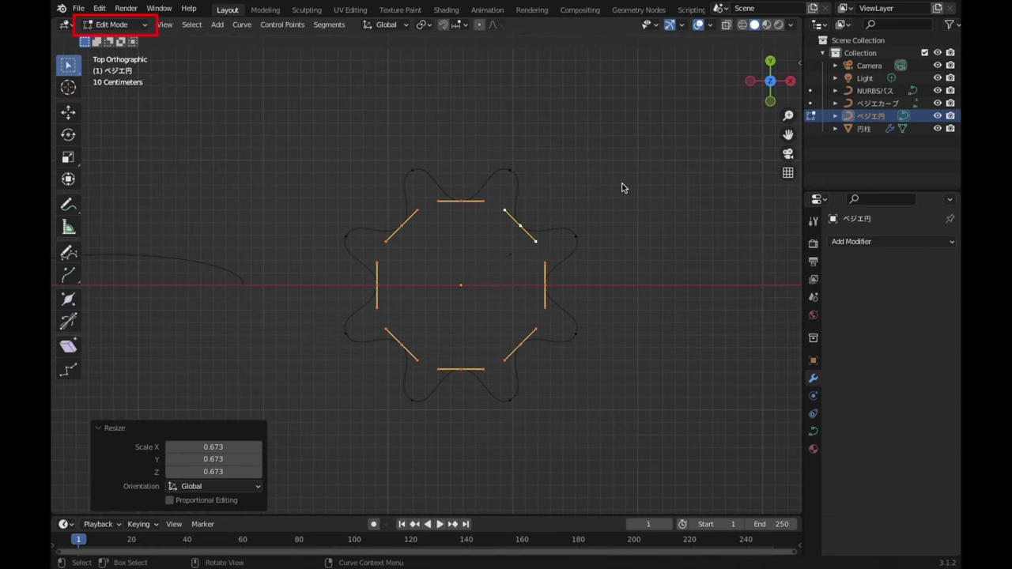
pyautogui.press('Tab')
pyautogui.scroll(-3, 623, 187)
# Step: Set the Bezier arch curve as the NURBS path's Taper Object
pyautogui.scroll(-2, 570, 345)
pyautogui.moveTo(570, 346); pyautogui.dragTo(450, 341, button='middle')
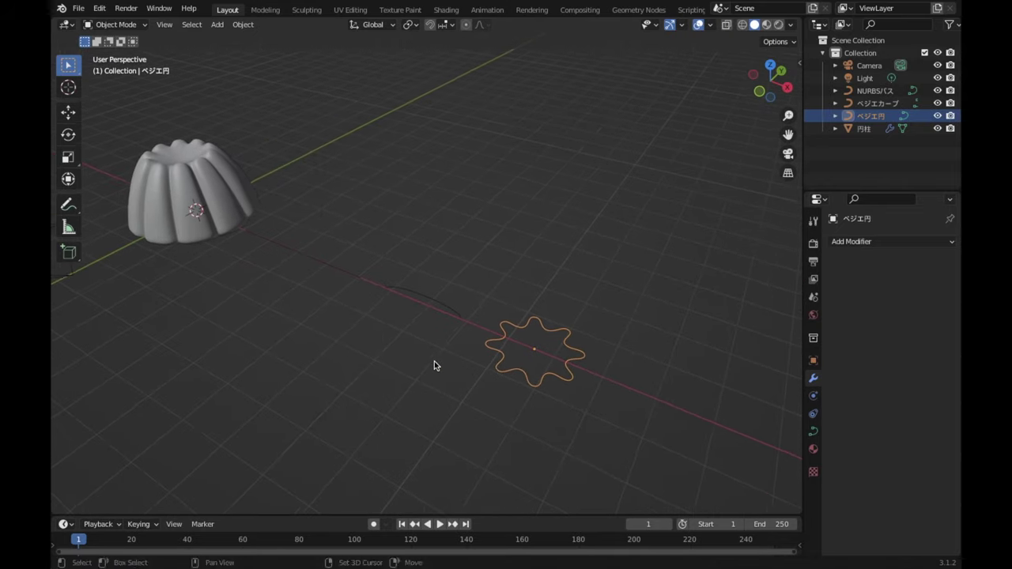
pyautogui.moveTo(450, 342); pyautogui.dragTo(398, 357, button='middle')
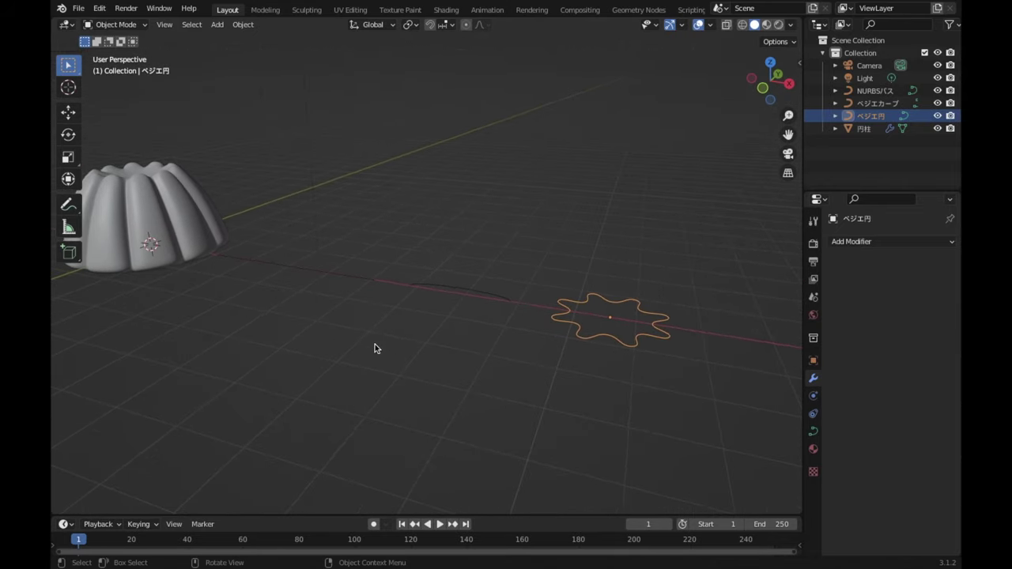
pyautogui.click(339, 273)
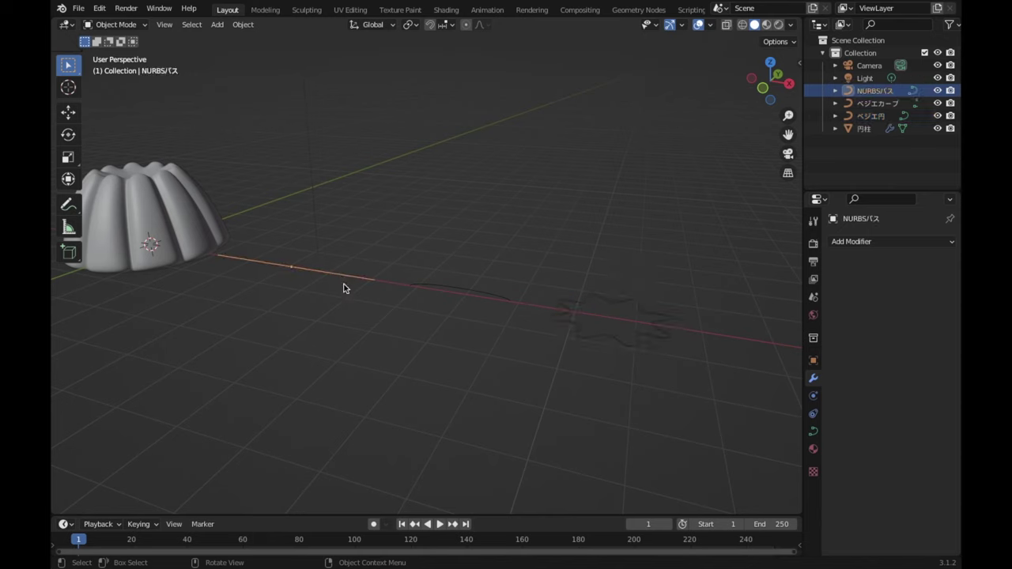
pyautogui.click(814, 432)
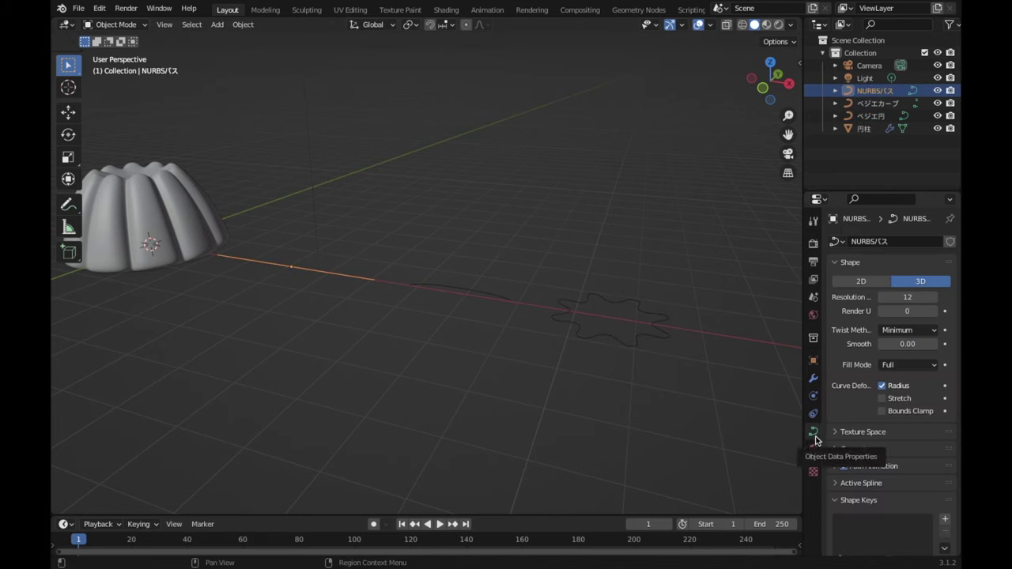
pyautogui.scroll(-1, 932, 383)
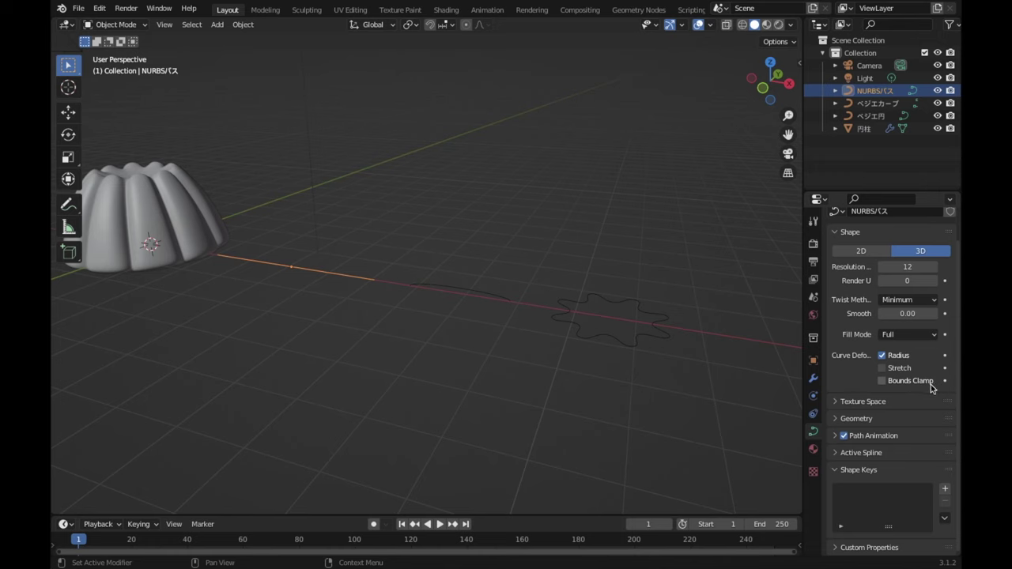
pyautogui.click(840, 418)
pyautogui.scroll(-3, 925, 443)
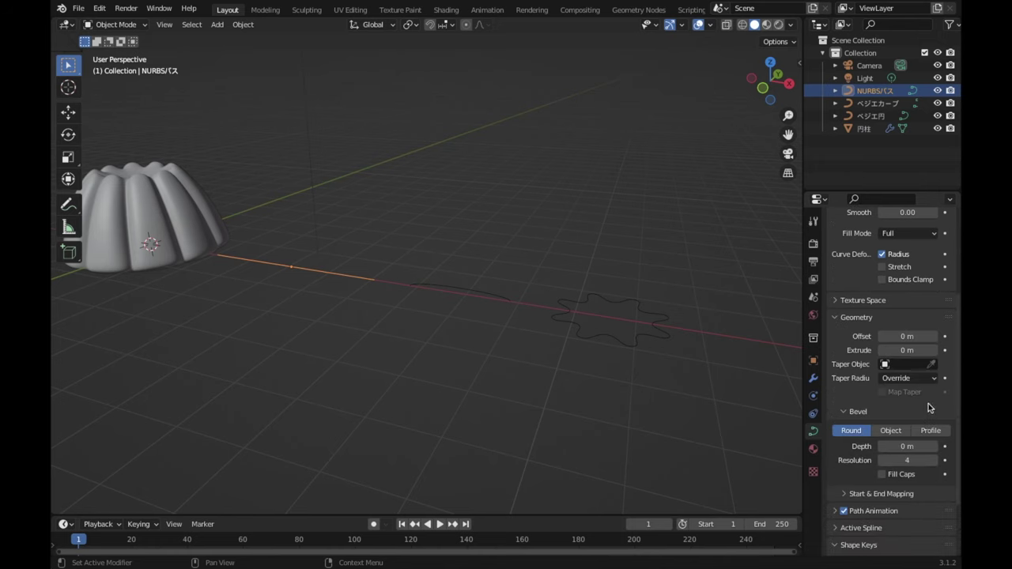
pyautogui.scroll(-2, 933, 395)
pyautogui.click(932, 290)
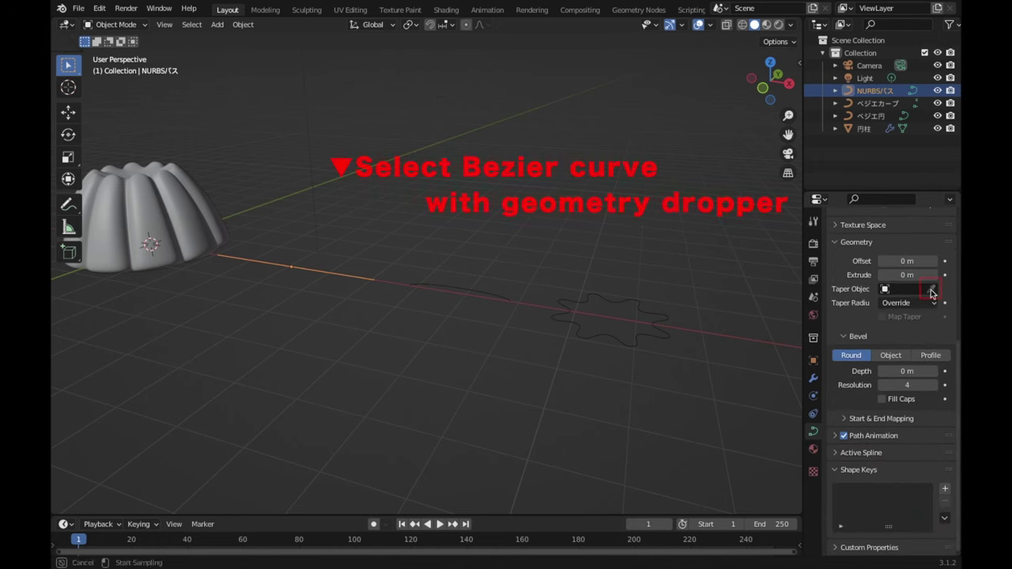
pyautogui.click(501, 294)
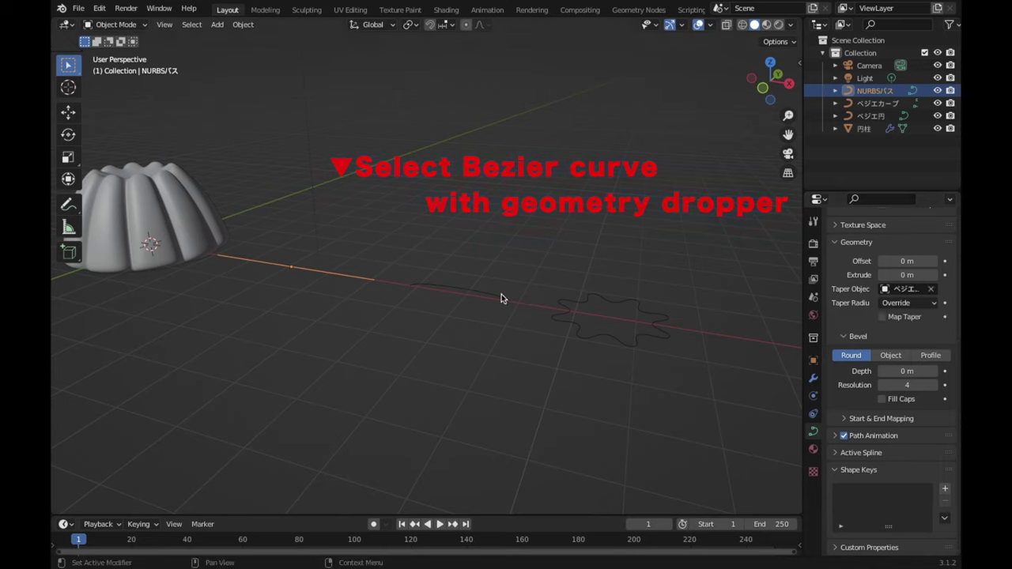
# Step: Set the path's bevel mode to Object and use the star circle as bevel shape
pyautogui.click(903, 355)
pyautogui.click(932, 387)
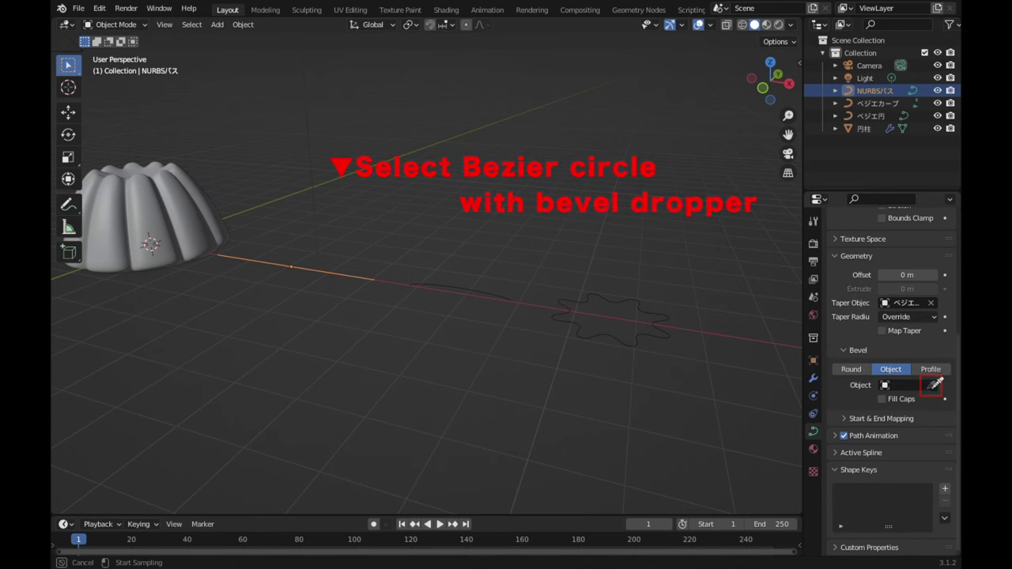
pyautogui.click(619, 307)
pyautogui.moveTo(445, 350)
pyautogui.mouseDown(button='middle')
pyautogui.moveTo(345, 358)
pyautogui.moveTo(585, 409)
pyautogui.moveTo(440, 335)
pyautogui.moveTo(609, 384)
pyautogui.moveTo(440, 292)
pyautogui.mouseUp(button='middle')
pyautogui.moveTo(402, 314)
pyautogui.mouseDown(button='middle')
pyautogui.moveTo(330, 300)
pyautogui.moveTo(475, 335)
pyautogui.moveTo(506, 320)
pyautogui.mouseUp(button='middle')
pyautogui.scroll(-3, 507, 316)
pyautogui.scroll(-1, 506, 307)
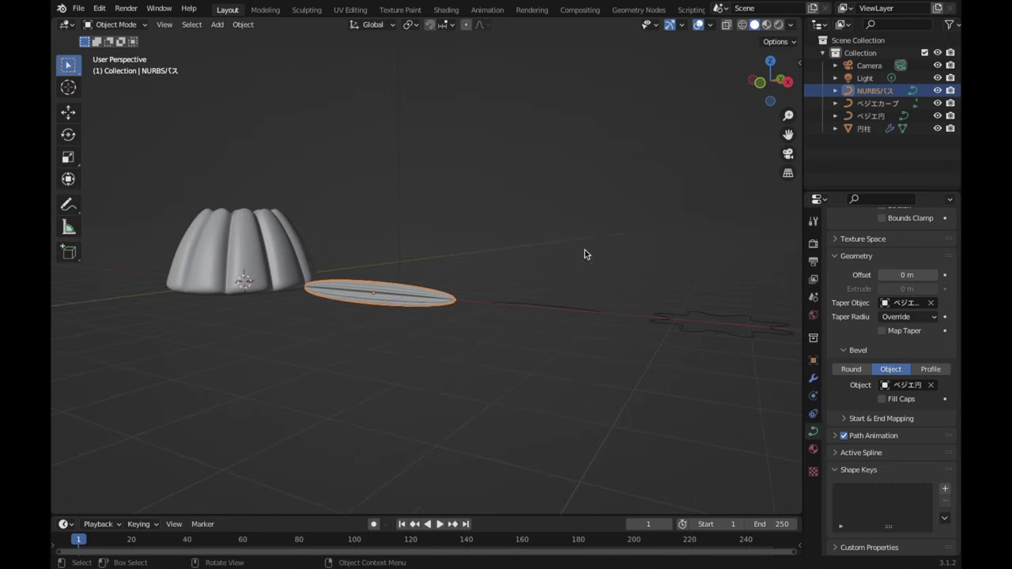
# Step: In the taper arc curve's Edit Mode, raise a selected handle
pyautogui.click(770, 62)
pyautogui.scroll(1, 702, 223)
pyautogui.scroll(2, 696, 227)
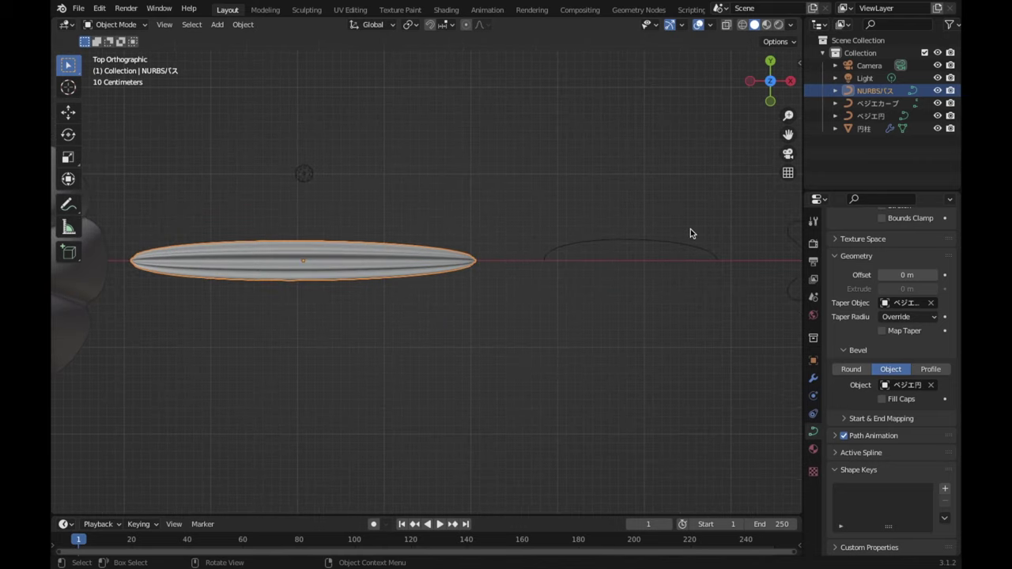
pyautogui.scroll(-1, 690, 230)
pyautogui.keyDown('shift'); pyautogui.moveTo(691, 235); pyautogui.dragTo(700, 282, button='middle'); pyautogui.keyUp('shift')
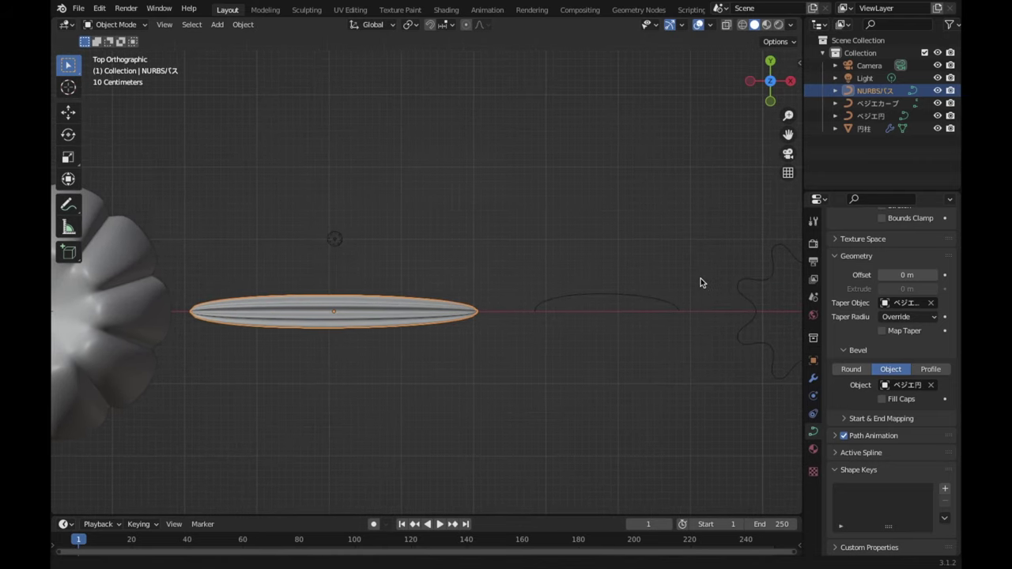
pyautogui.click(593, 295)
pyautogui.press('Tab')
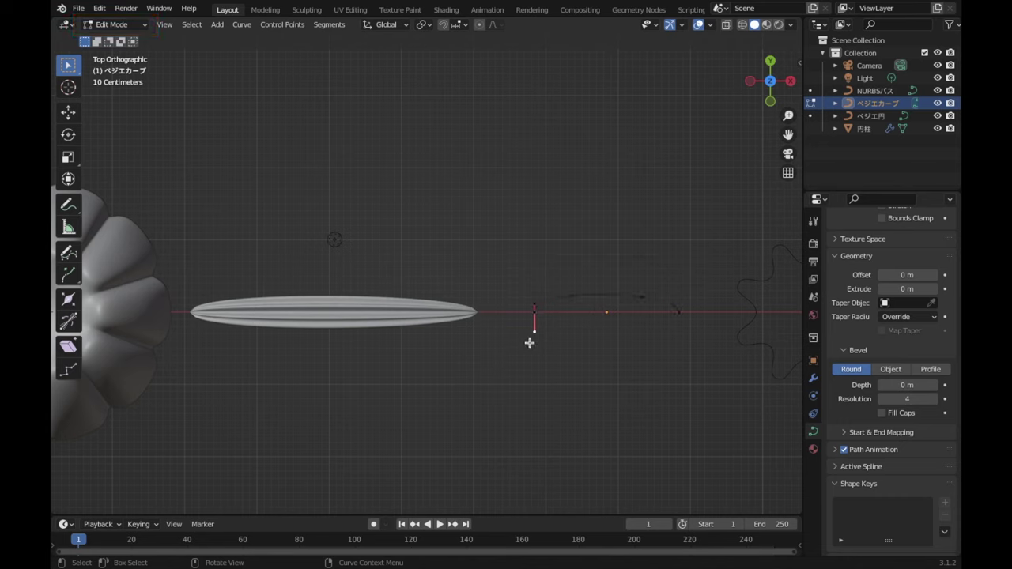
pyautogui.press('g')
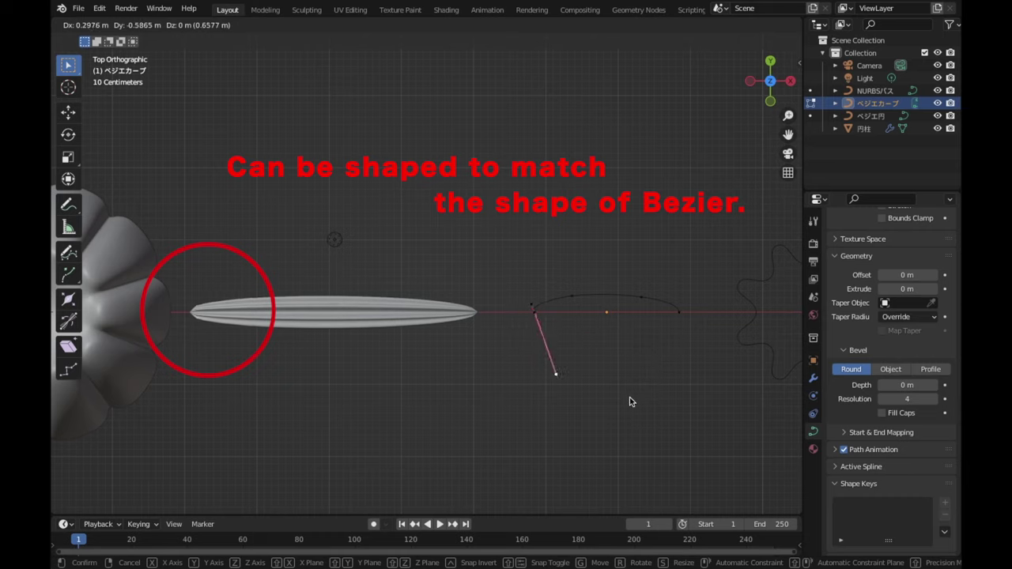
pyautogui.rightClick(587, 340)
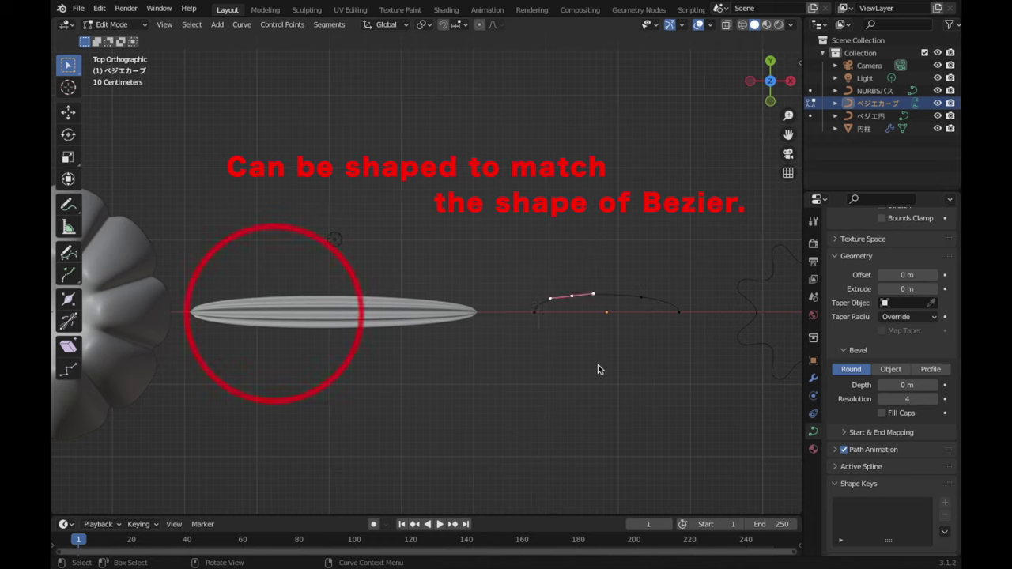
pyautogui.press('g')
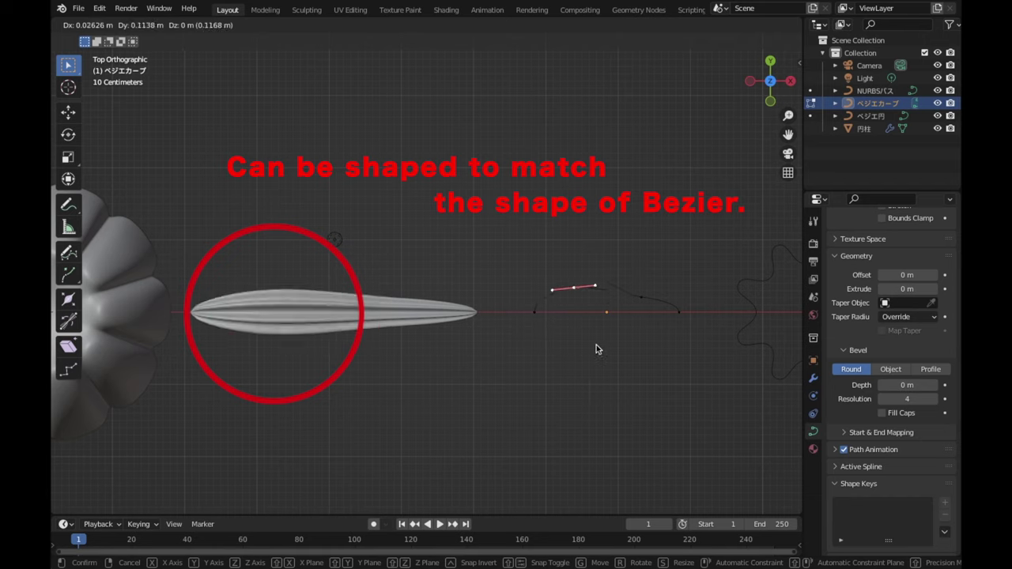
pyautogui.click(594, 330)
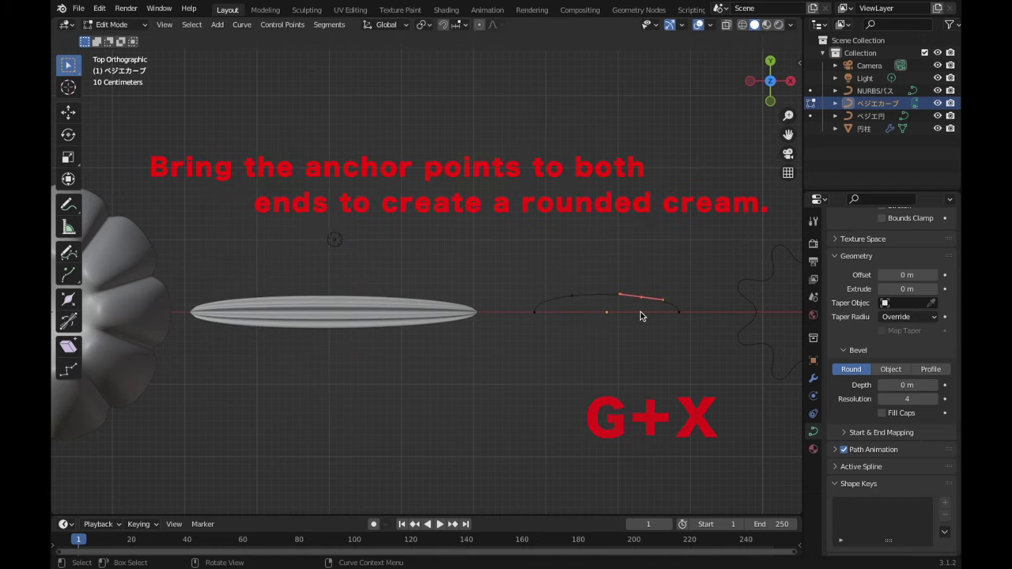
# Step: Shift the arc's upper points along X toward the ends, then return to Object Mode
pyautogui.press('g')
pyautogui.press('x')
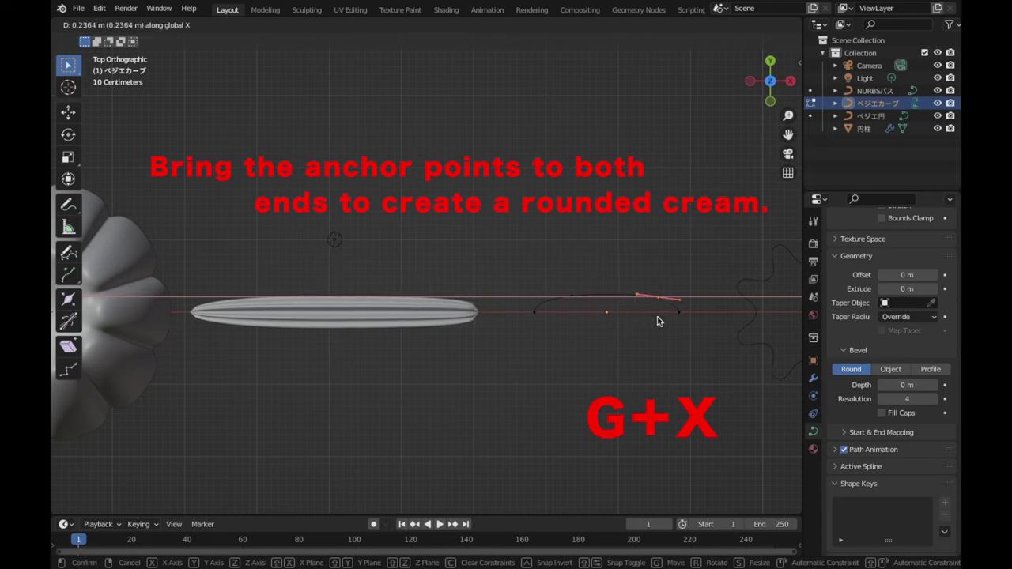
pyautogui.click(659, 321)
pyautogui.click(574, 300)
pyautogui.press('g')
pyautogui.press('x')
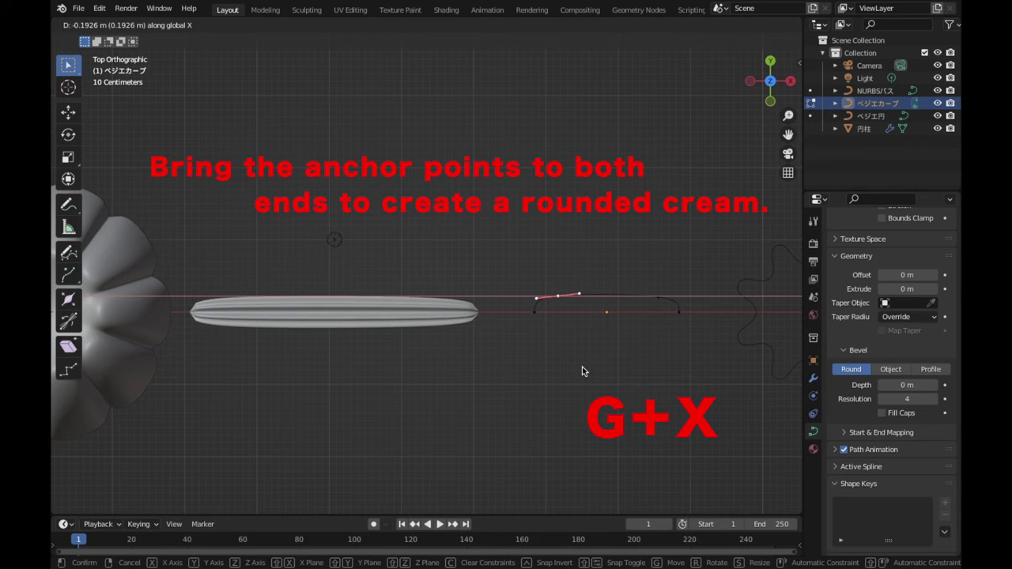
pyautogui.click(584, 368)
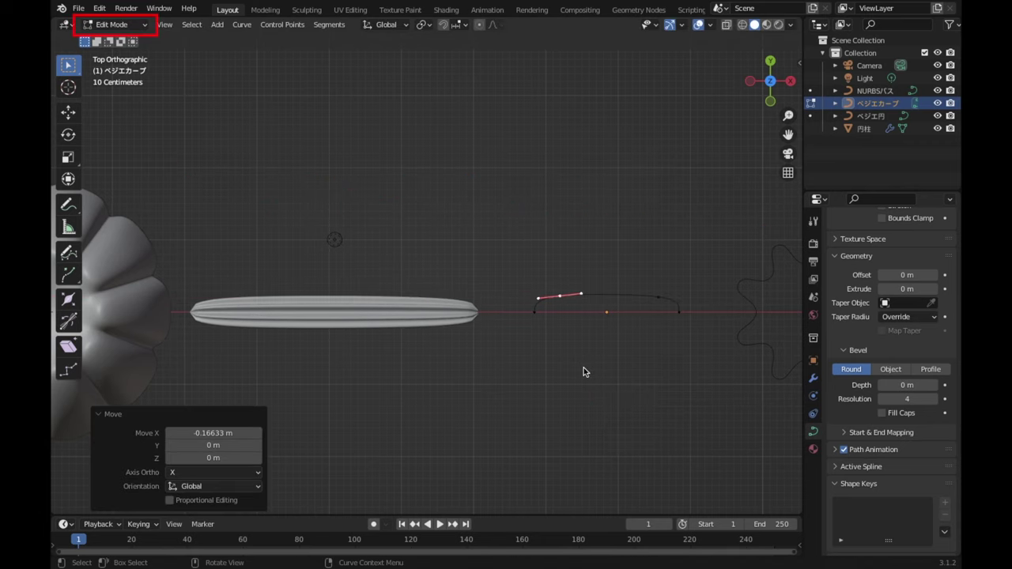
pyautogui.press('Tab')
pyautogui.scroll(3, 551, 391)
pyautogui.moveTo(548, 394)
pyautogui.keyDown('shift'); pyautogui.mouseDown(button='middle')
pyautogui.moveTo(648, 370)
pyautogui.moveTo(594, 312)
pyautogui.moveTo(572, 242)
pyautogui.moveTo(641, 321)
pyautogui.moveTo(659, 323)
pyautogui.mouseUp(button='middle'); pyautogui.keyUp('shift')
# Step: Move one handle on the star cross-section curve and return to Object Mode
pyautogui.click(770, 73)
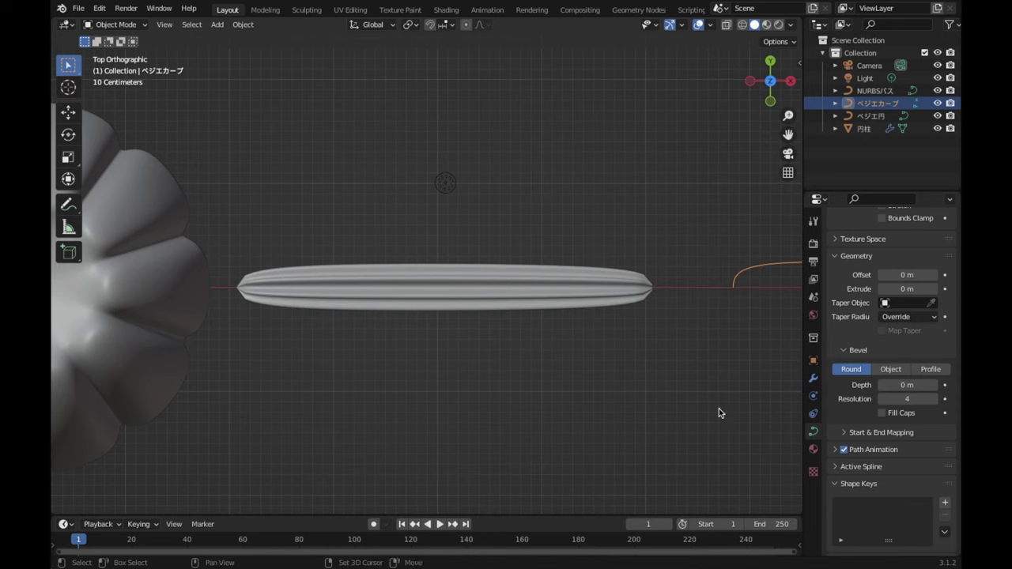
pyautogui.scroll(-3, 719, 408)
pyautogui.moveTo(719, 408)
pyautogui.keyDown('shift'); pyautogui.mouseDown(button='middle')
pyautogui.moveTo(544, 420)
pyautogui.moveTo(576, 414)
pyautogui.mouseUp(button='middle'); pyautogui.keyUp('shift')
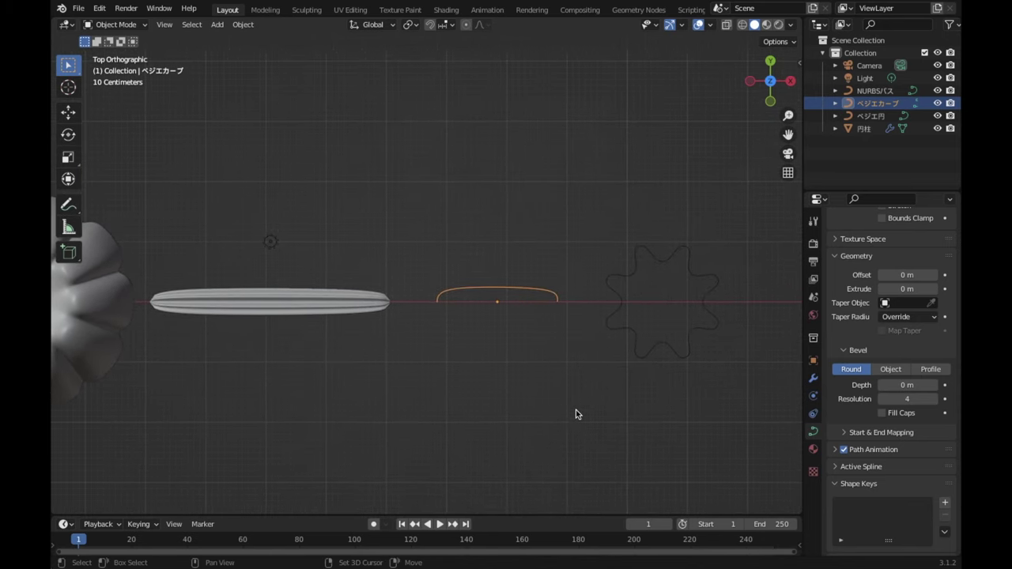
pyautogui.click(712, 290)
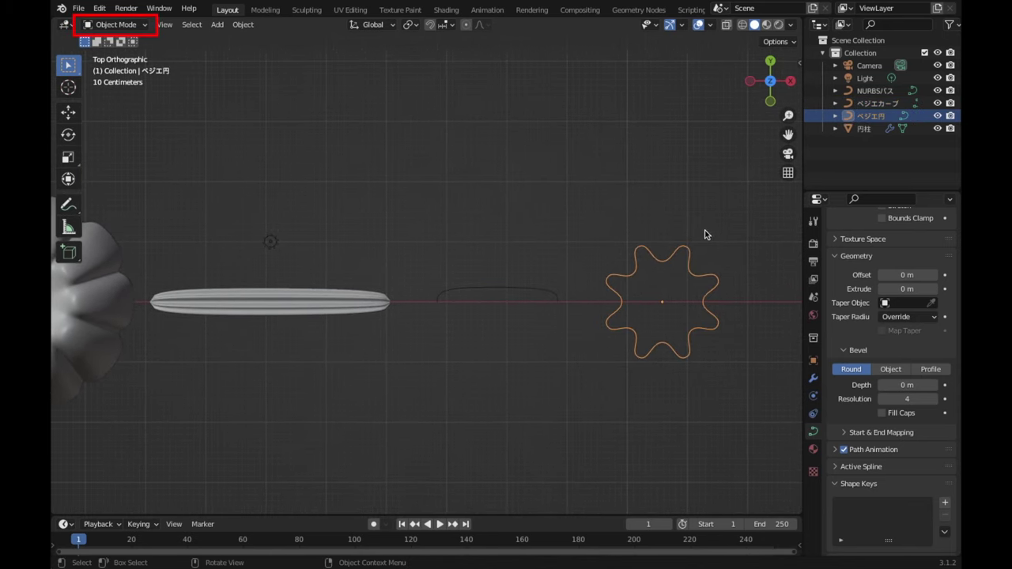
pyautogui.press('Tab')
pyautogui.scroll(1, 728, 287)
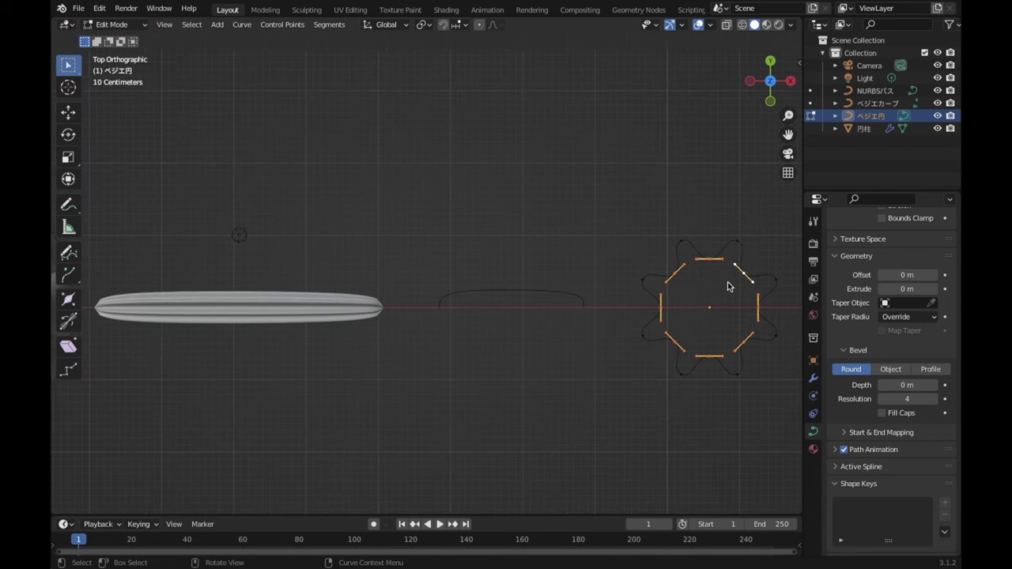
pyautogui.press('g')
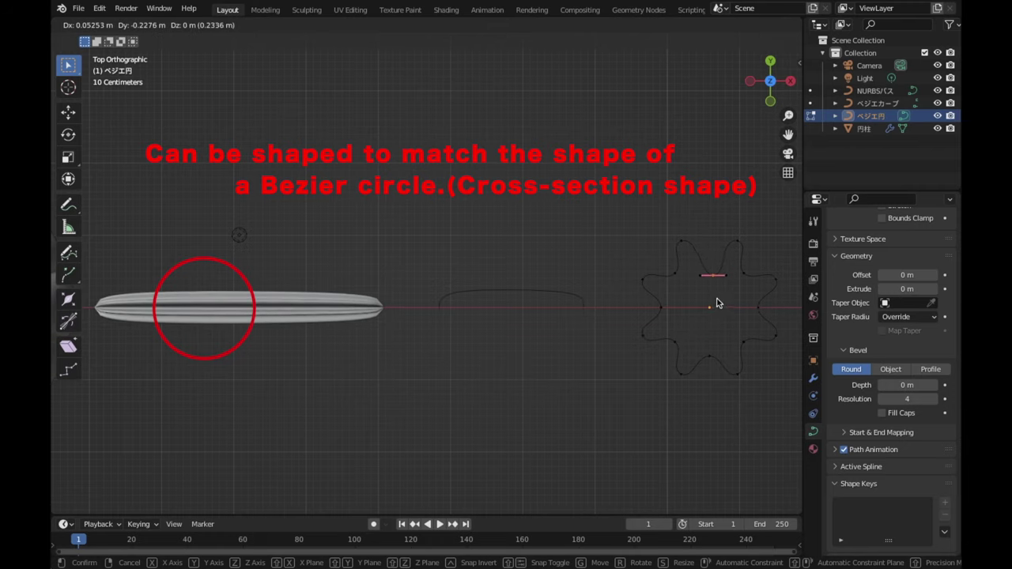
pyautogui.click(715, 277)
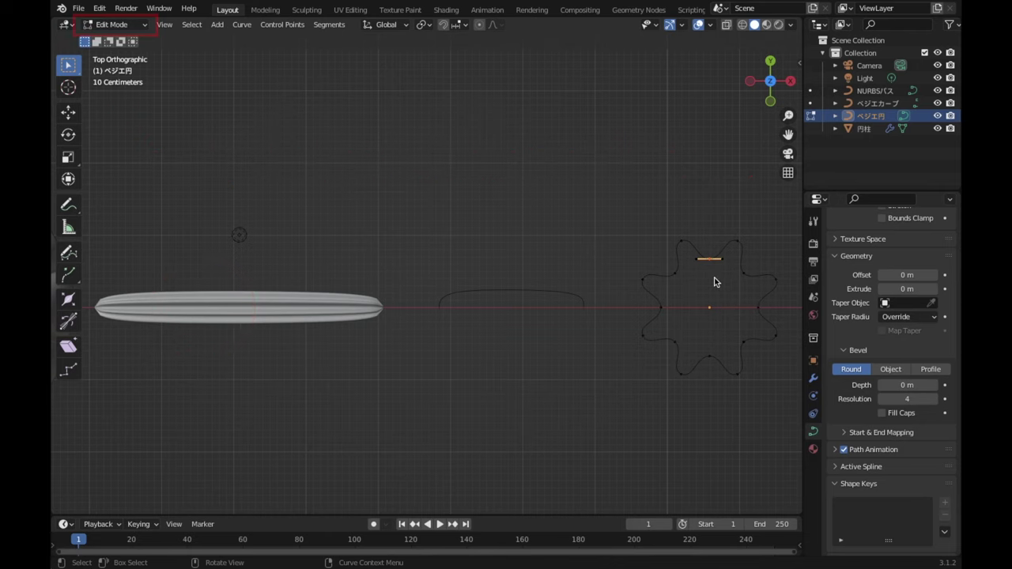
pyautogui.press('Tab')
pyautogui.scroll(-2, 714, 278)
# Step: Select the cream tube and centre it over the jelly mould along the X axis
pyautogui.scroll(-1, 715, 277)
pyautogui.keyDown('shift'); pyautogui.moveTo(378, 358); pyautogui.dragTo(583, 375, button='middle'); pyautogui.keyUp('shift')
pyautogui.scroll(1, 584, 376)
pyautogui.scroll(2, 608, 371)
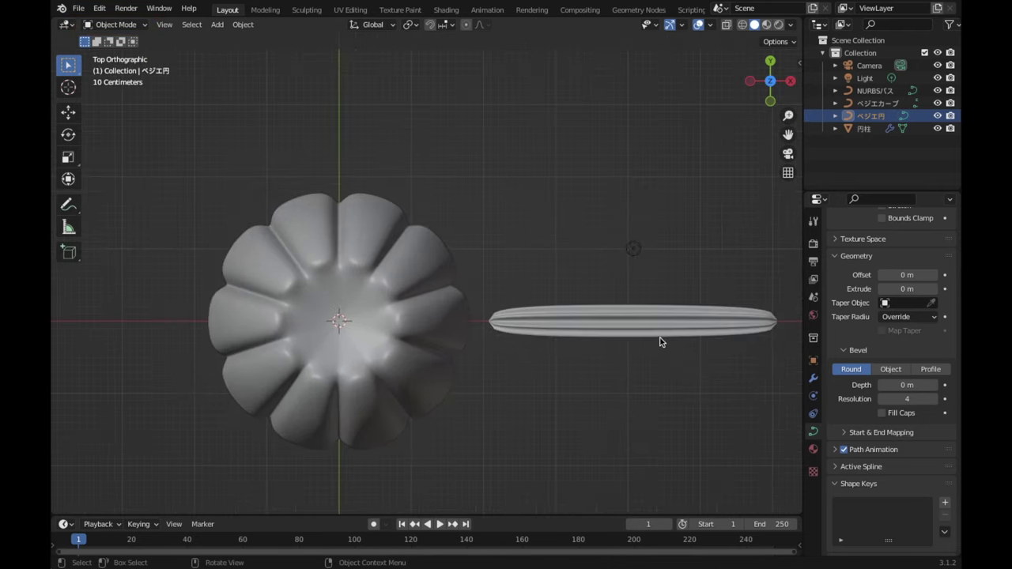
pyautogui.click(657, 330)
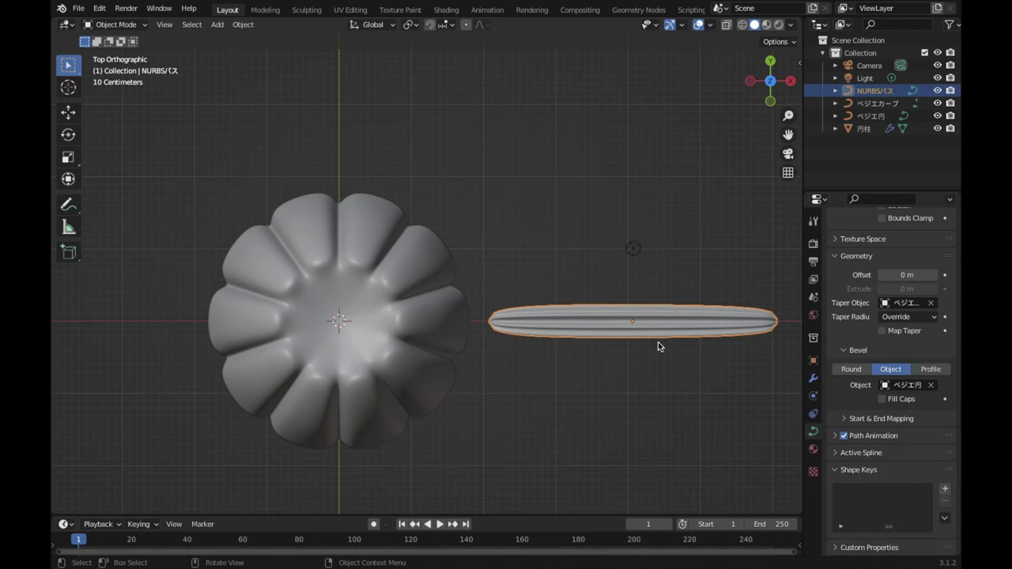
pyautogui.press('g')
pyautogui.press('x')
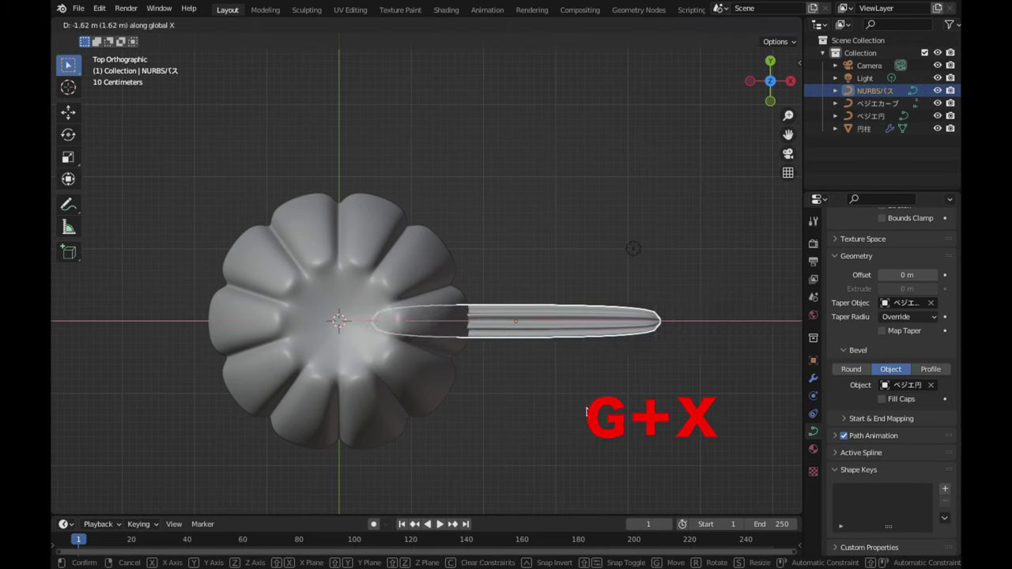
pyautogui.click(564, 395)
# Step: Raise the cream tube 1.9088 m along Z onto the top of the mould
pyautogui.scroll(-2, 564, 400)
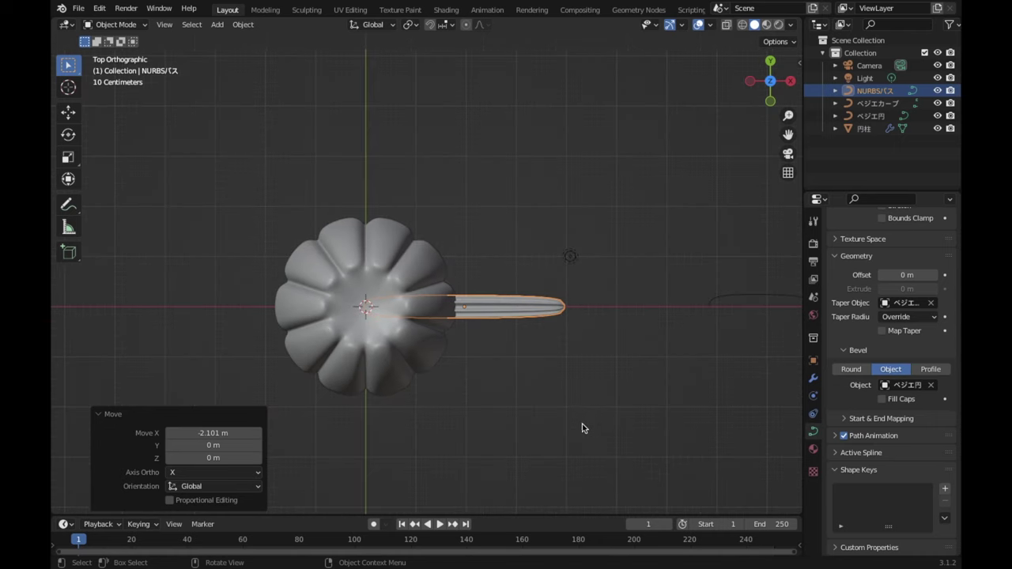
pyautogui.moveTo(581, 424); pyautogui.dragTo(537, 309, button='middle')
pyautogui.scroll(2, 536, 379)
pyautogui.scroll(1, 530, 388)
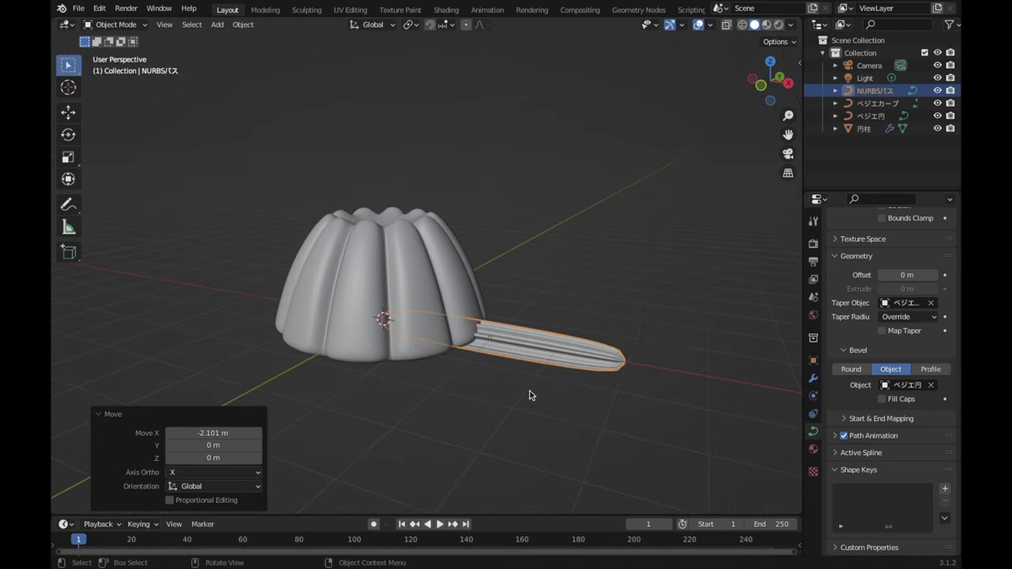
pyautogui.press('g')
pyautogui.press('z')
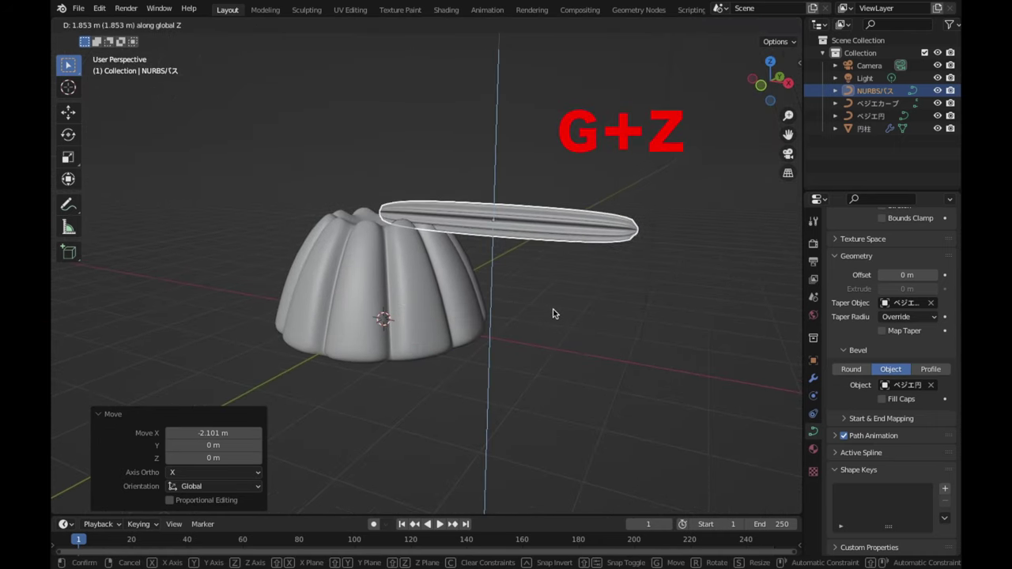
pyautogui.click(553, 310)
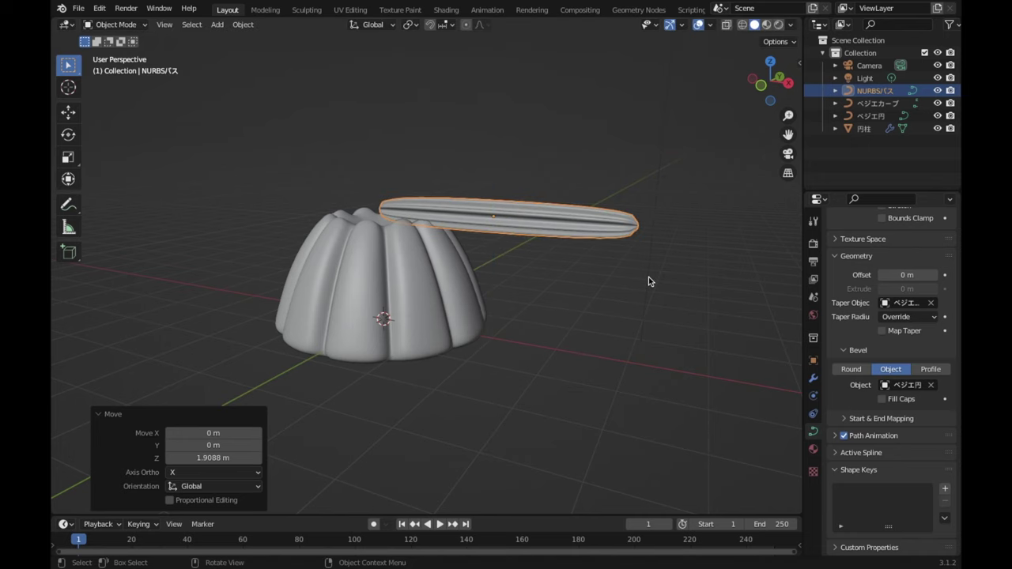
# Step: From the top view, shift the tube slightly off-centre and scale it to 0.92
pyautogui.click(765, 63)
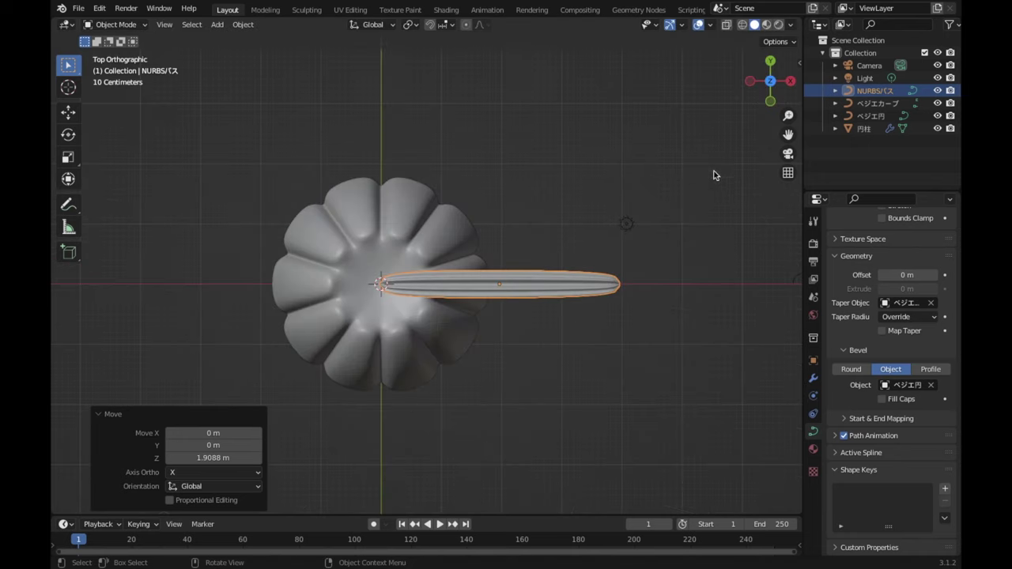
pyautogui.scroll(1, 681, 230)
pyautogui.scroll(2, 681, 230)
pyautogui.press('g')
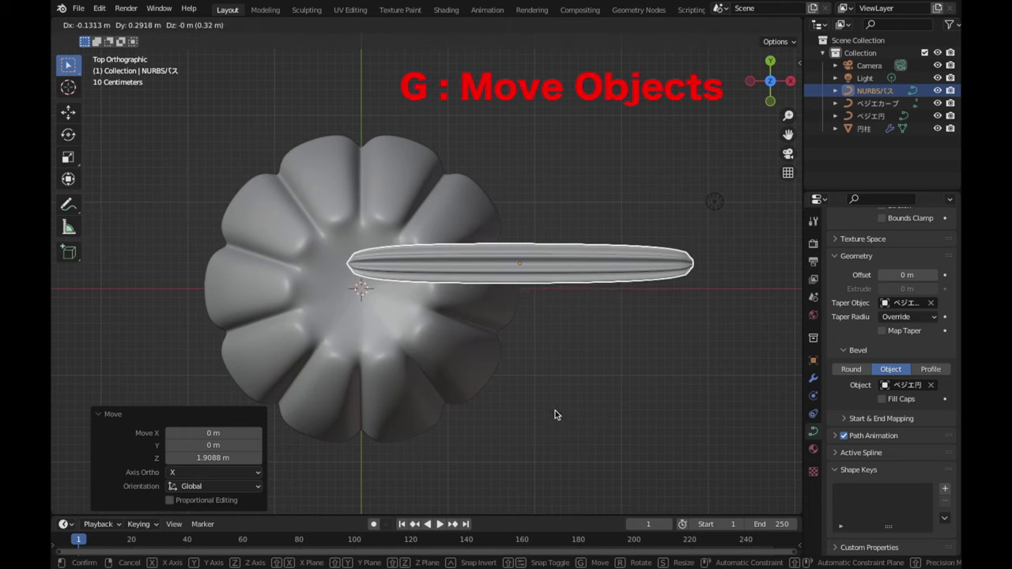
pyautogui.click(555, 389)
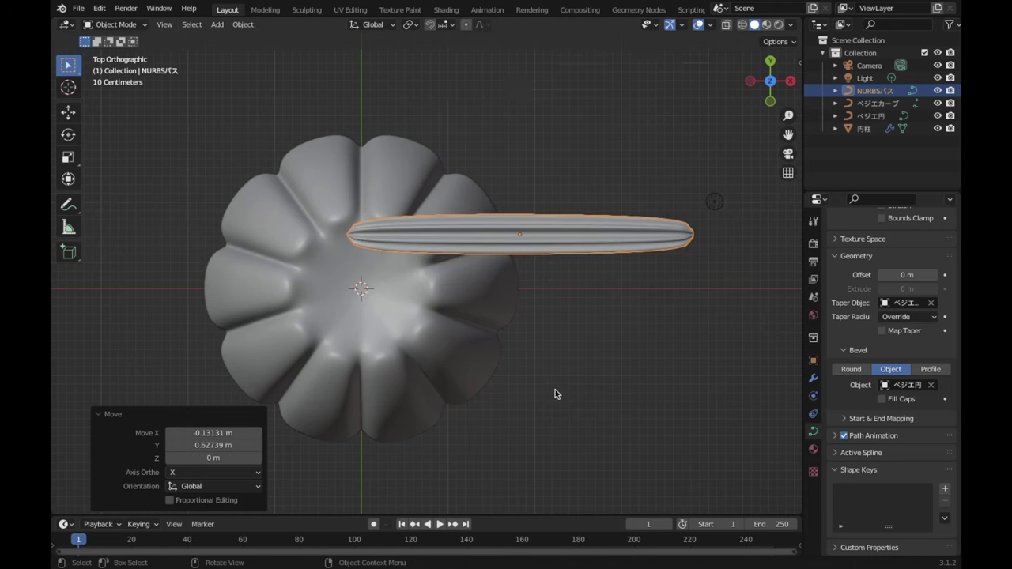
pyautogui.press('s')
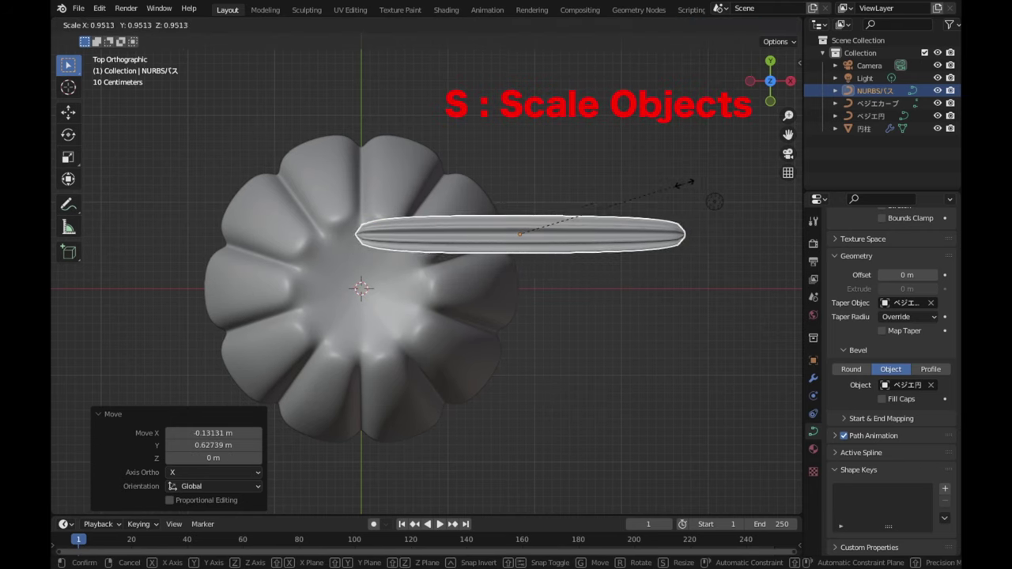
pyautogui.click(682, 188)
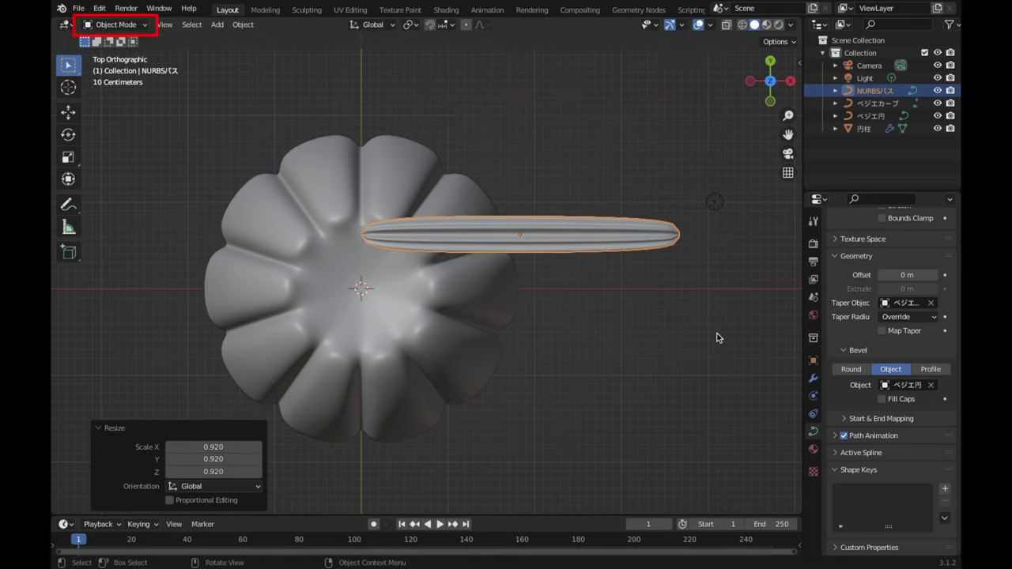
# Step: In Edit Mode, drag the path's endpoint and right-hand point down to start bending the tube
pyautogui.press('Tab')
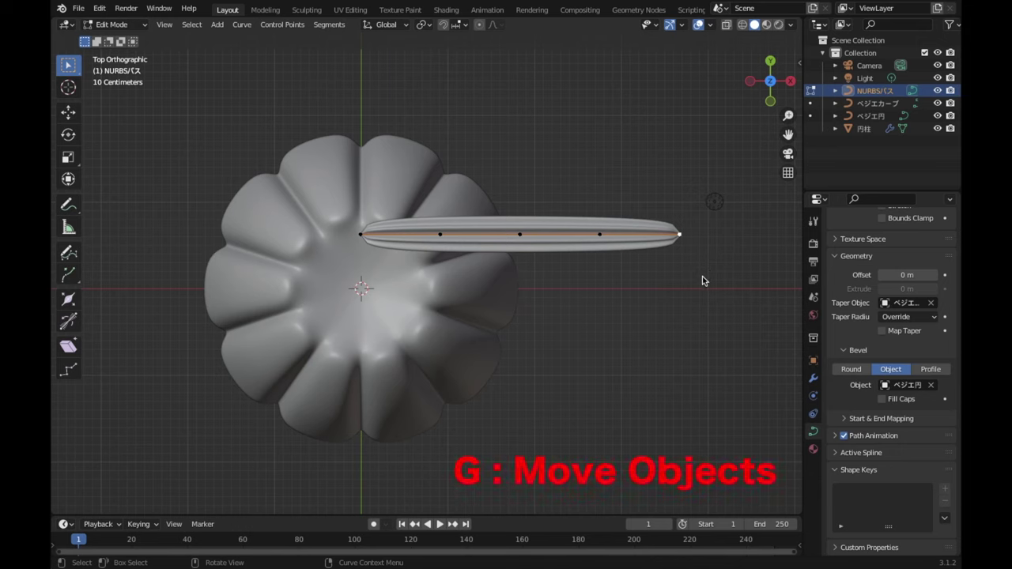
pyautogui.press('g')
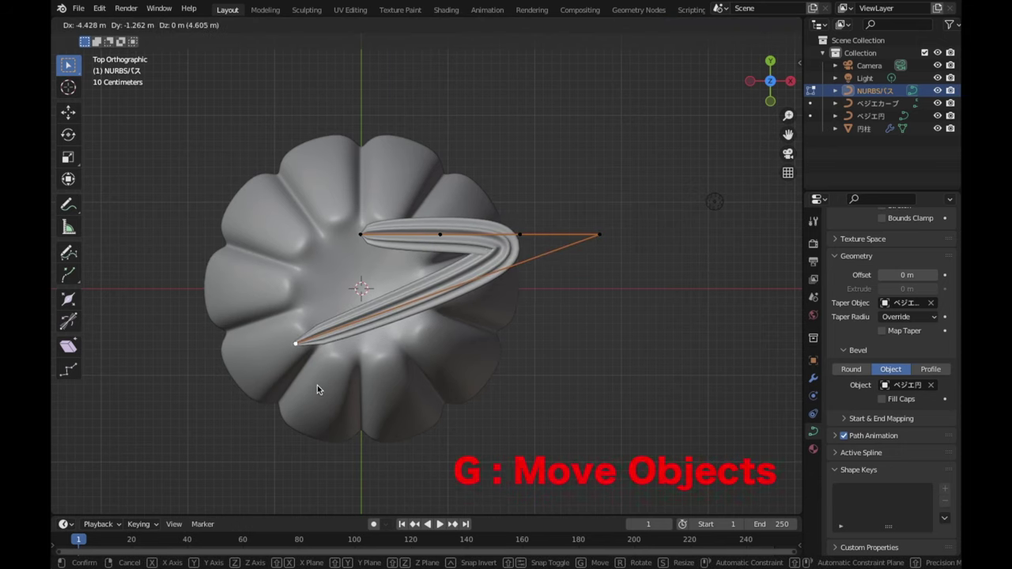
pyautogui.click(317, 389)
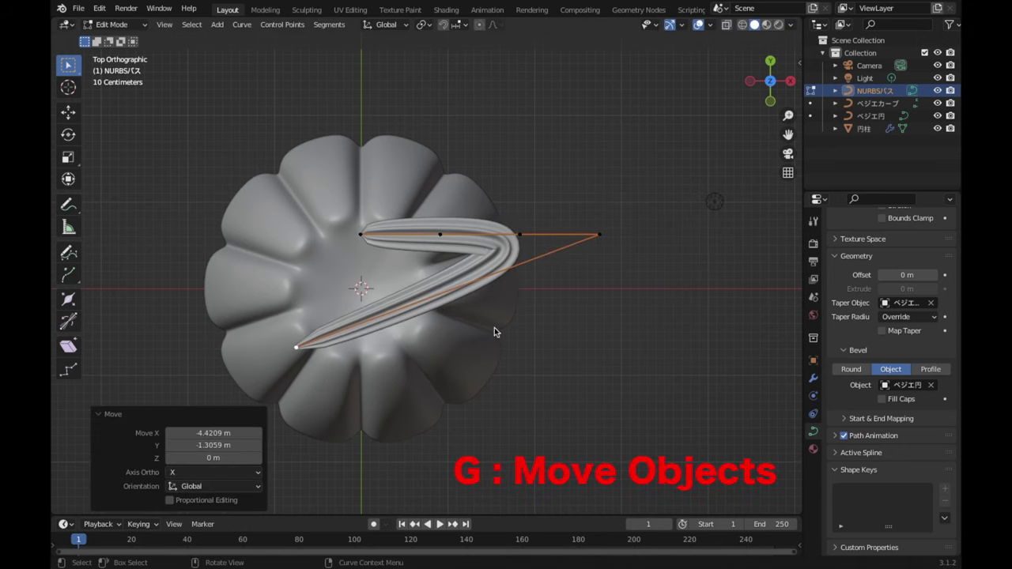
pyautogui.press('g')
pyautogui.click(400, 381)
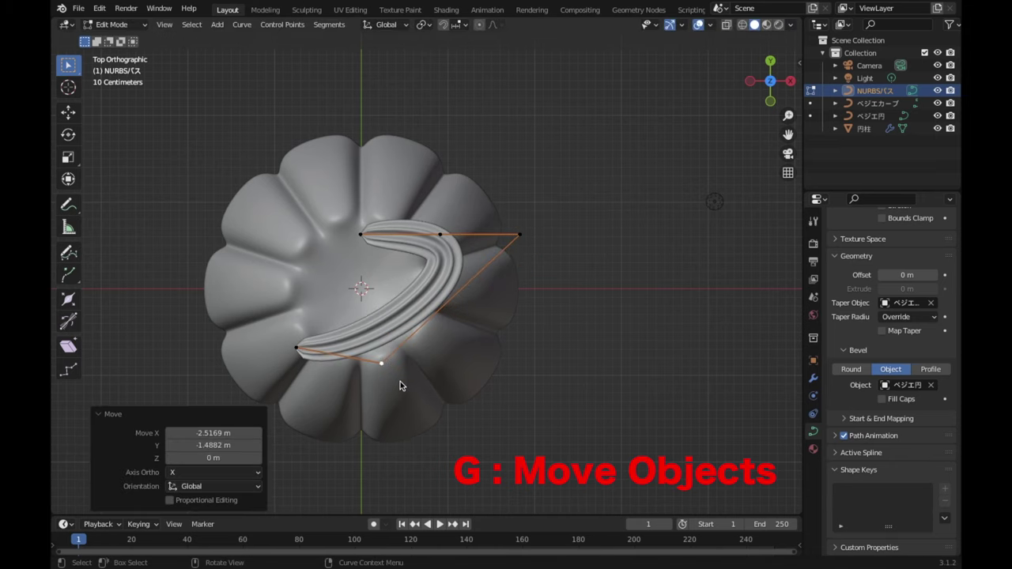
pyautogui.click(520, 235)
pyautogui.press('g')
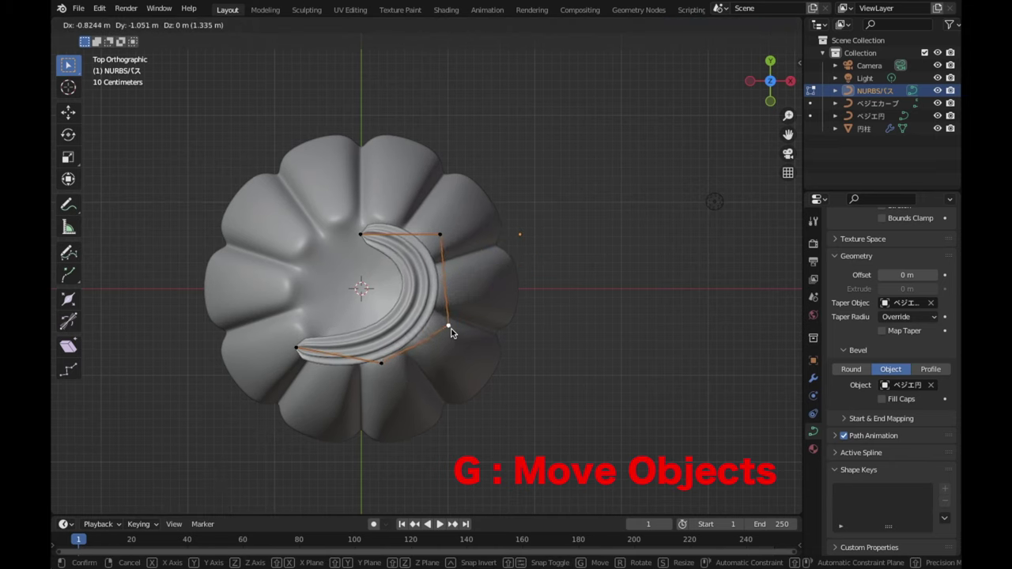
pyautogui.click(447, 325)
# Step: Raise the left point, nudge the lower point and pull the right point toward the centre
pyautogui.click(295, 348)
pyautogui.press('g')
pyautogui.click(301, 300)
pyautogui.click(381, 363)
pyautogui.press('g')
pyautogui.click(368, 362)
pyautogui.click(445, 322)
pyautogui.press('g')
pyautogui.click(427, 317)
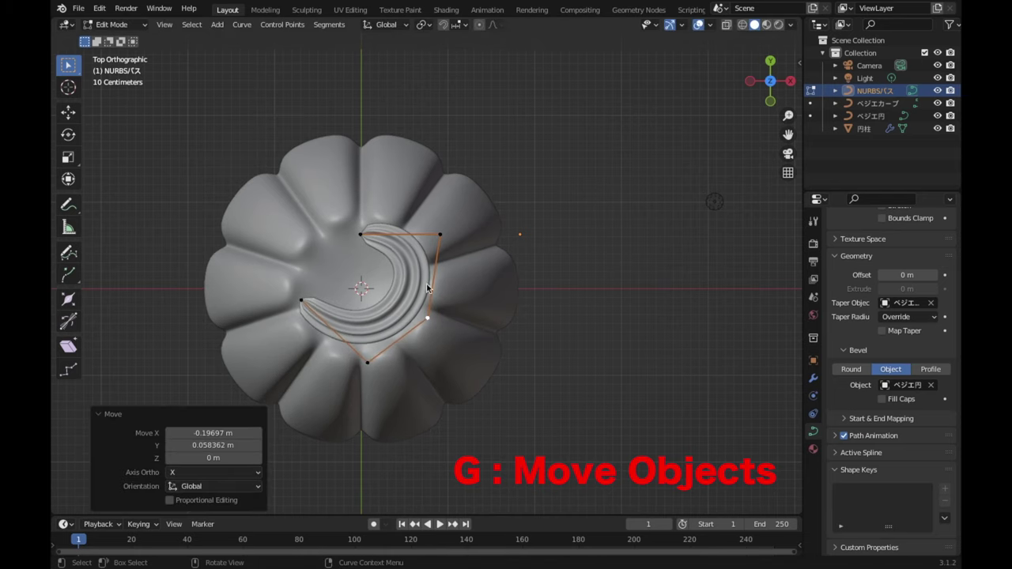
# Step: Move the top-right point inward to close the C-shaped hook around the mould's centre
pyautogui.click(440, 234)
pyautogui.press('g')
pyautogui.click(429, 243)
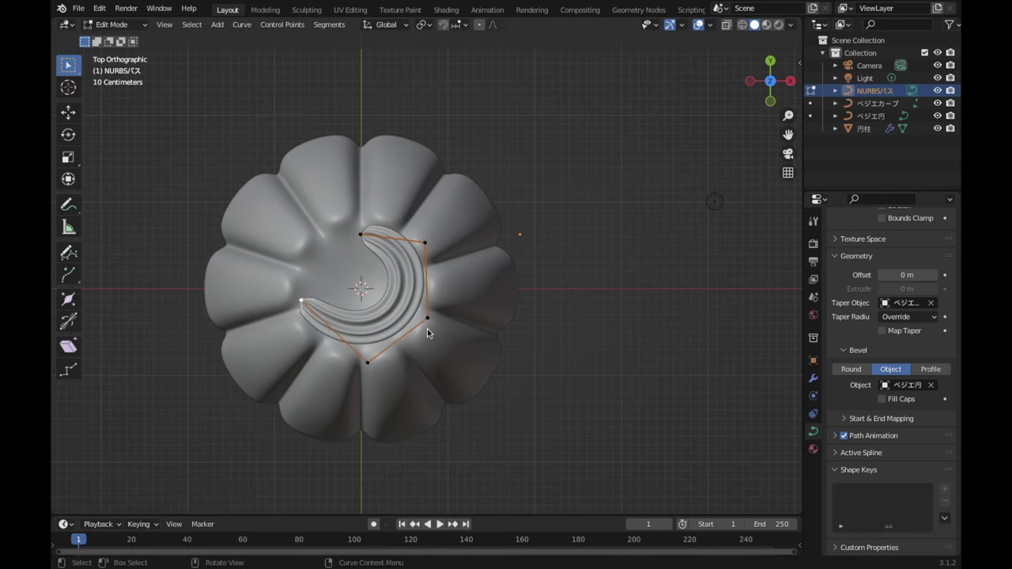
pyautogui.scroll(1, 415, 336)
pyautogui.keyDown('shift'); pyautogui.moveTo(415, 332); pyautogui.dragTo(479, 340, button='middle'); pyautogui.keyUp('shift')
# Step: Extrude five new points from the curve end, curling the cream into an outer ring
pyautogui.press('e')
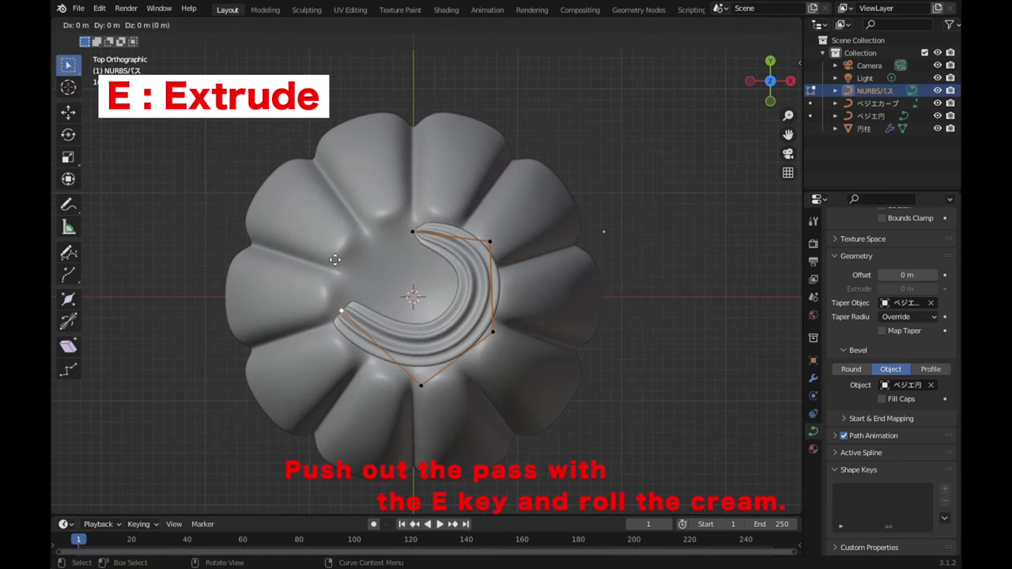
pyautogui.click(362, 204)
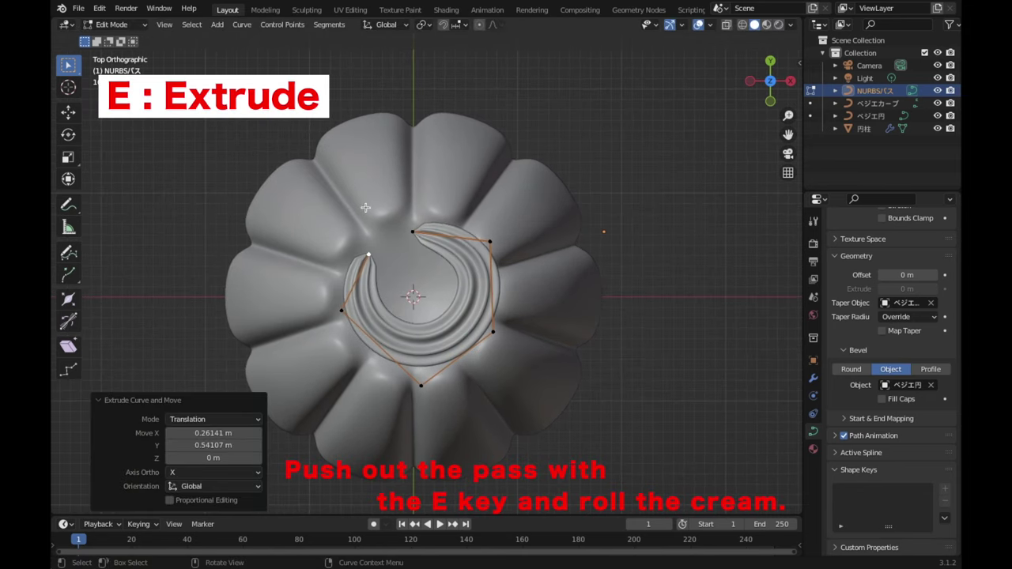
pyautogui.press('e')
pyautogui.click(457, 229)
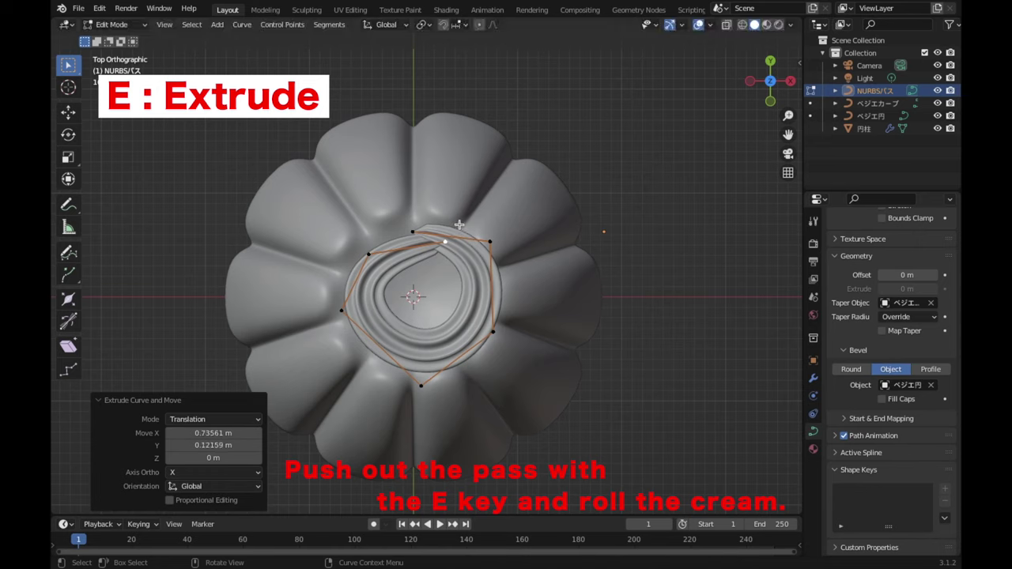
pyautogui.press('e')
pyautogui.click(484, 283)
pyautogui.press('e')
pyautogui.click(445, 341)
pyautogui.press('e')
pyautogui.click(376, 328)
# Step: Extrude four more points that tighten the coil into an inner ring near the centre
pyautogui.press('e')
pyautogui.click(401, 273)
pyautogui.press('e')
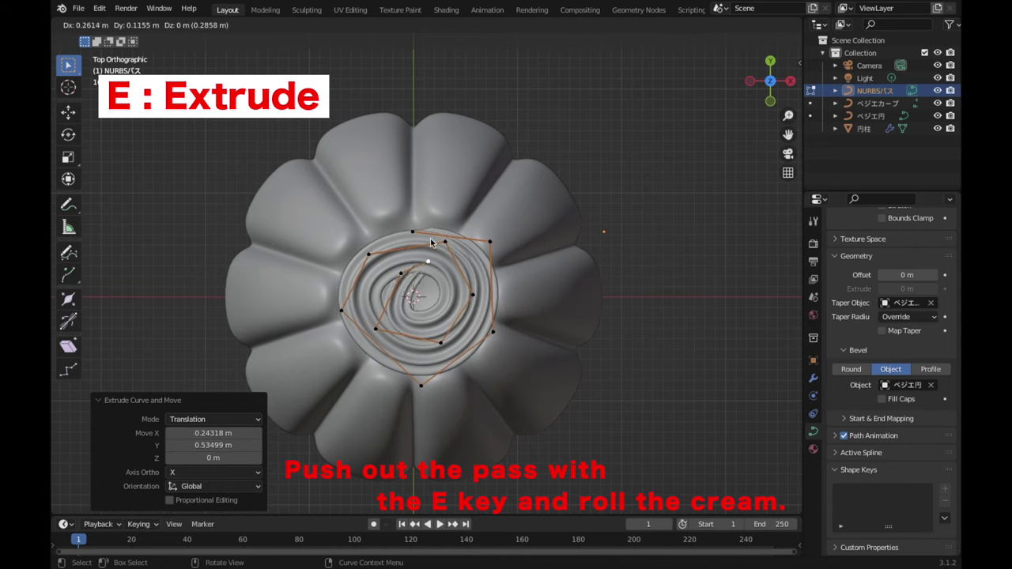
pyautogui.click(454, 253)
pyautogui.press('e')
pyautogui.click(417, 301)
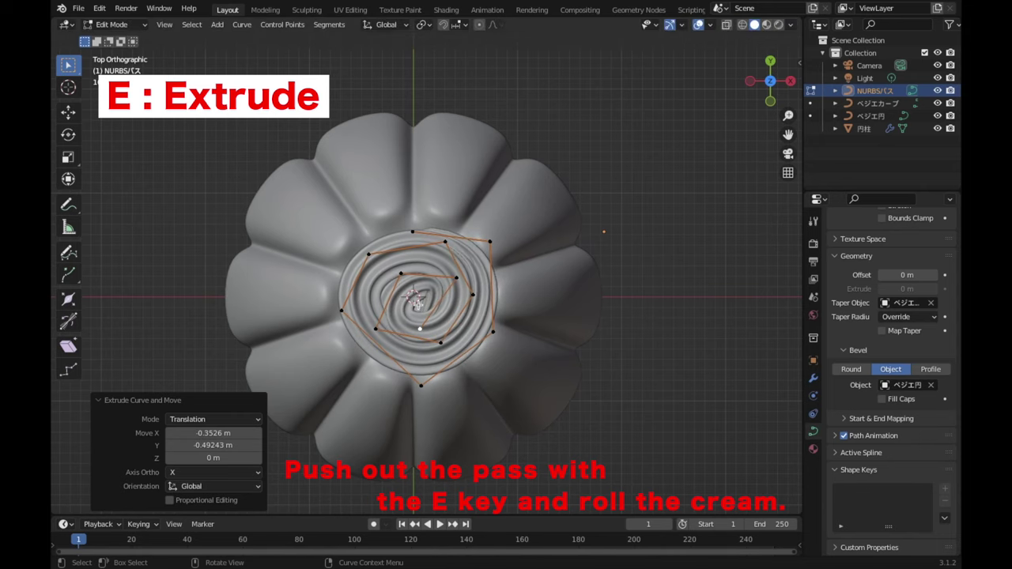
pyautogui.press('e')
pyautogui.click(403, 275)
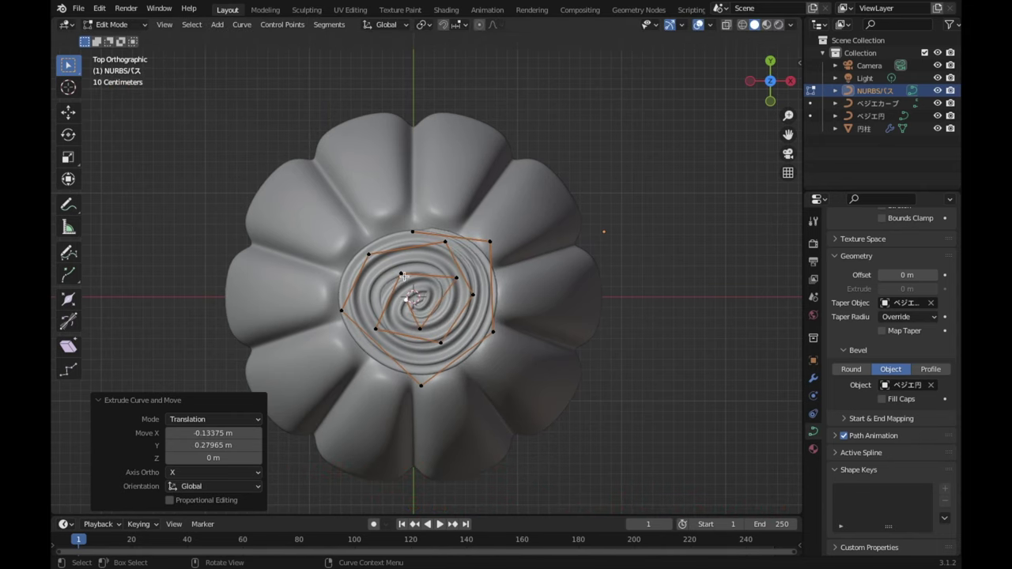
pyautogui.moveTo(497, 386)
pyautogui.mouseDown(button='middle')
pyautogui.moveTo(514, 257)
pyautogui.moveTo(595, 265)
pyautogui.mouseUp(button='middle')
pyautogui.scroll(2, 595, 270)
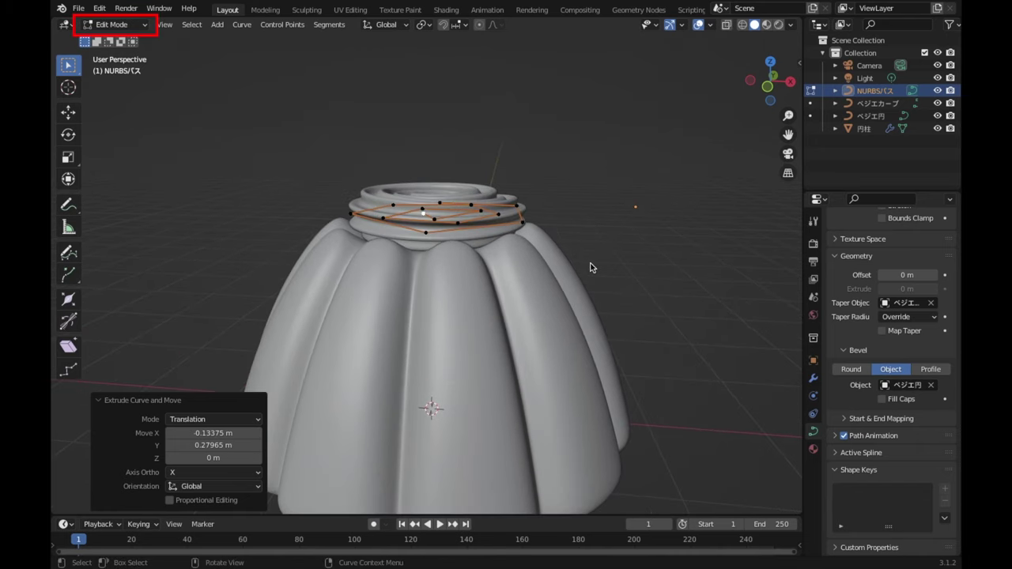
# Step: Back in Object Mode, raise the cream object slightly along Z
pyautogui.press('Tab')
pyautogui.moveTo(667, 190)
pyautogui.mouseDown(button='middle')
pyautogui.moveTo(687, 226)
pyautogui.moveTo(650, 191)
pyautogui.mouseUp(button='middle')
pyautogui.press('g')
pyautogui.press('z')
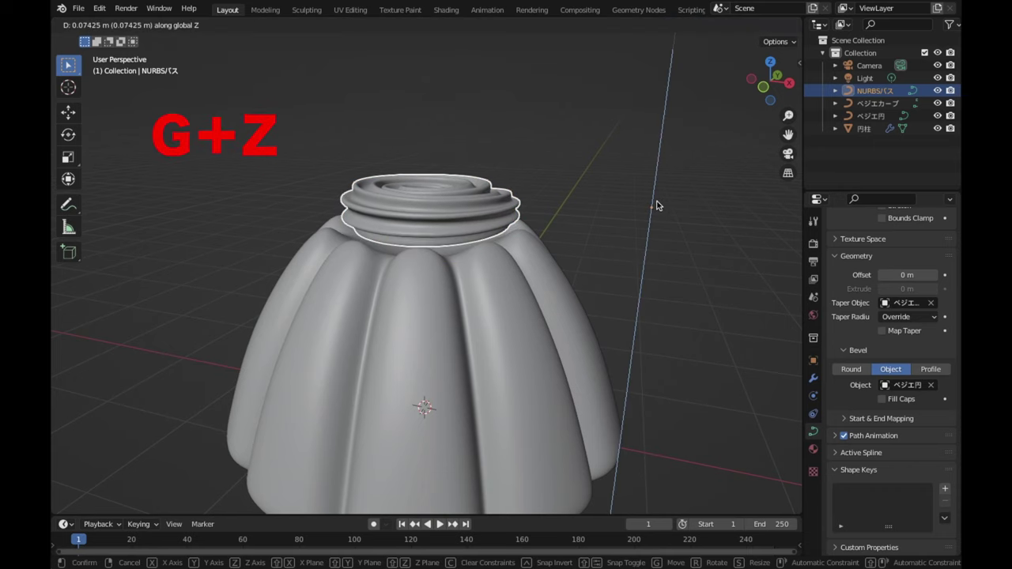
pyautogui.click(654, 195)
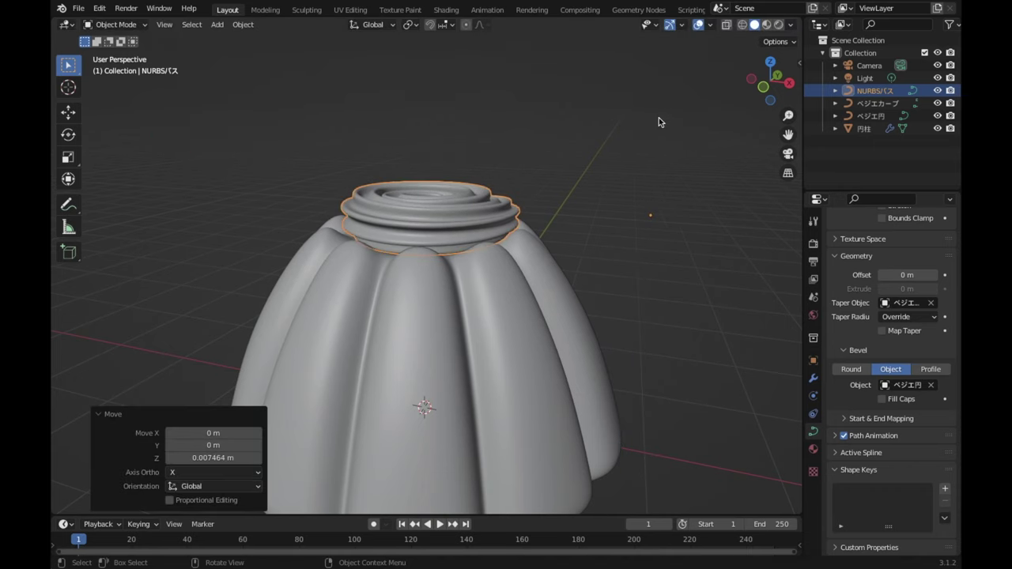
# Step: Set the cream's origin to its geometry and scale the spiral to 0.804
pyautogui.moveTo(625, 177)
pyautogui.mouseDown(button='middle')
pyautogui.moveTo(564, 253)
pyautogui.moveTo(574, 286)
pyautogui.mouseUp(button='middle')
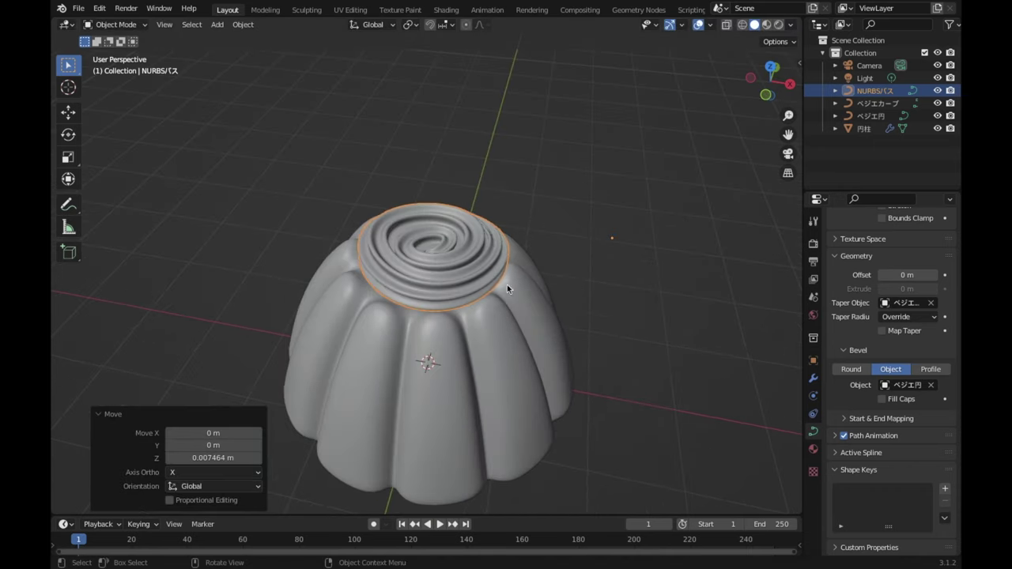
pyautogui.click(241, 25)
pyautogui.moveTo(264, 51)
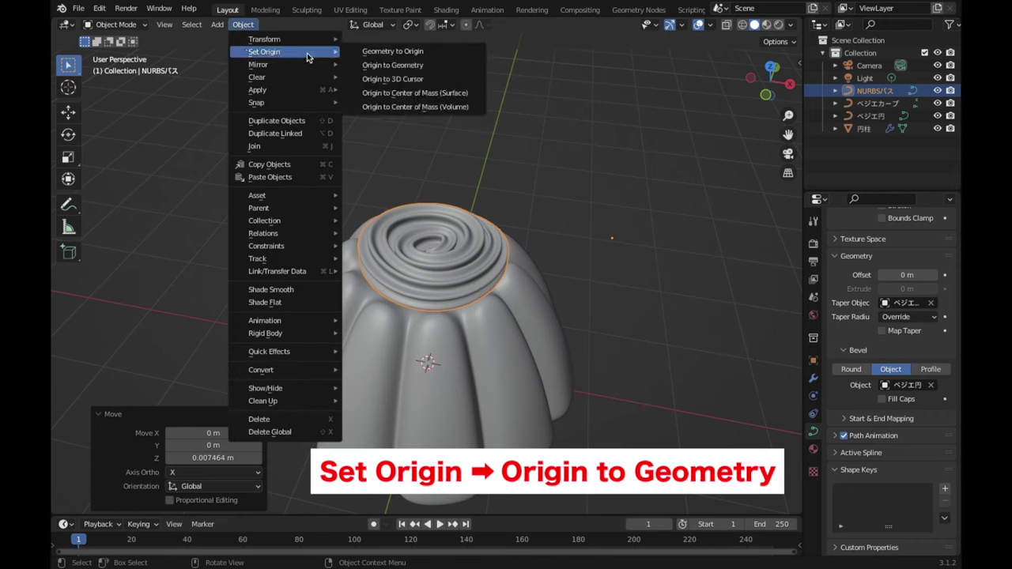
pyautogui.click(457, 66)
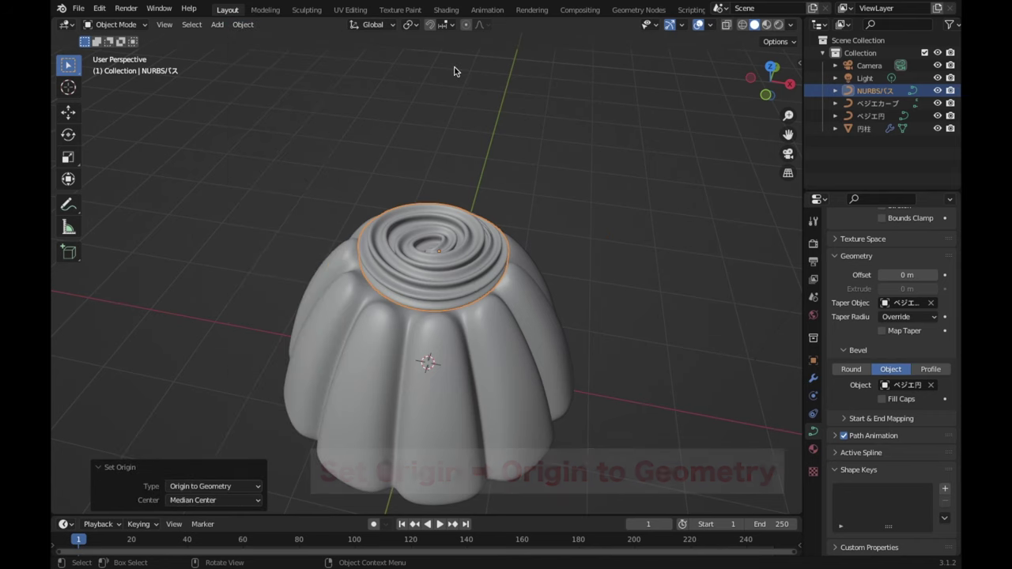
pyautogui.moveTo(542, 181); pyautogui.dragTo(549, 193, button='middle')
pyautogui.press('s')
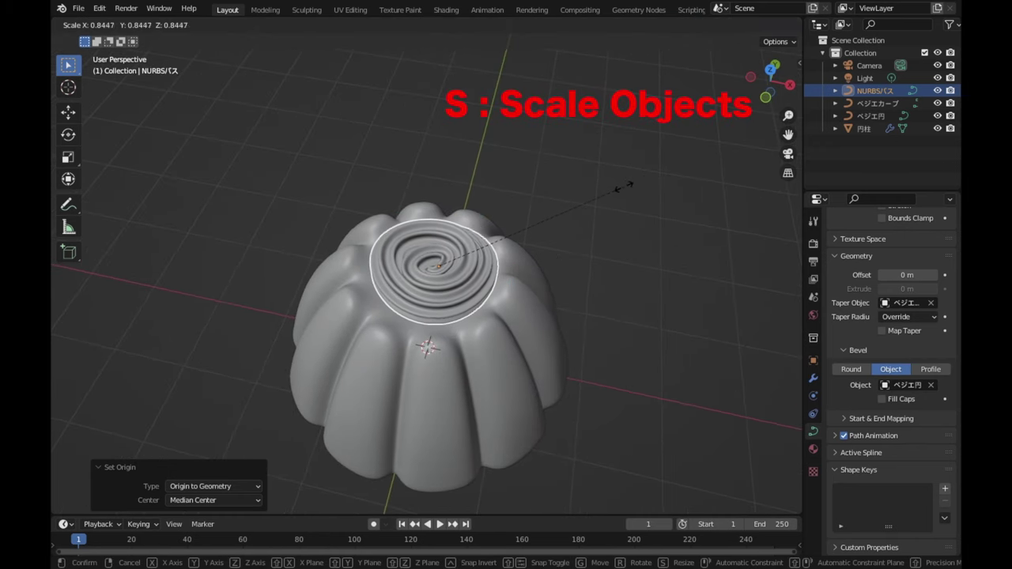
pyautogui.click(614, 196)
# Step: Lower the cream 0.087 m along Z so it sits on the mould top
pyautogui.moveTo(614, 194)
pyautogui.mouseDown(button='middle')
pyautogui.moveTo(508, 255)
pyautogui.moveTo(629, 206)
pyautogui.mouseUp(button='middle')
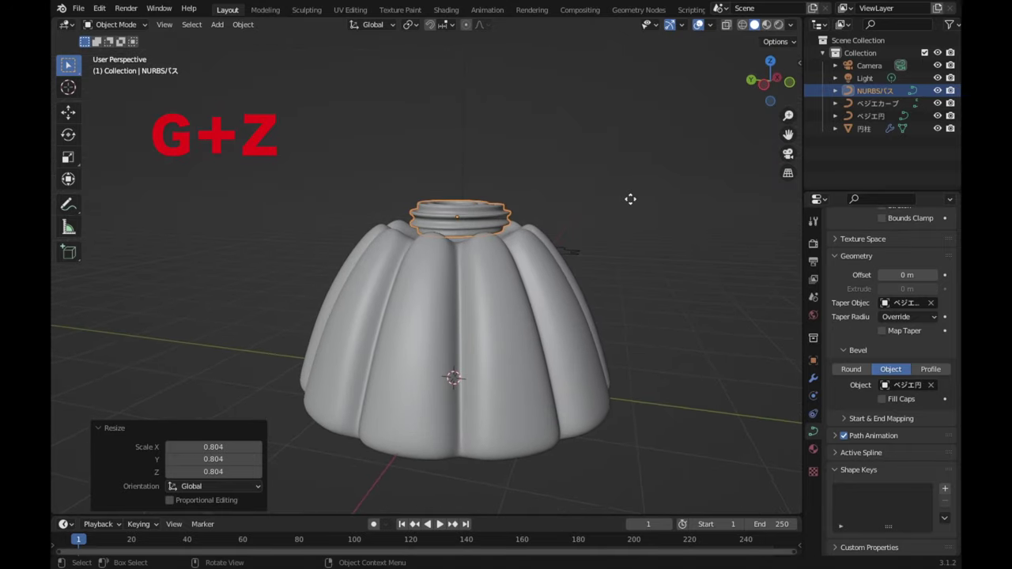
pyautogui.press('g')
pyautogui.press('z')
pyautogui.click(633, 209)
pyautogui.moveTo(640, 208)
pyautogui.mouseDown(button='middle')
pyautogui.moveTo(529, 237)
pyautogui.moveTo(519, 313)
pyautogui.mouseUp(button='middle')
# Step: Nudge the cream 0.053 m along Y to centre it, then return to Edit Mode
pyautogui.press('g')
pyautogui.press('x')
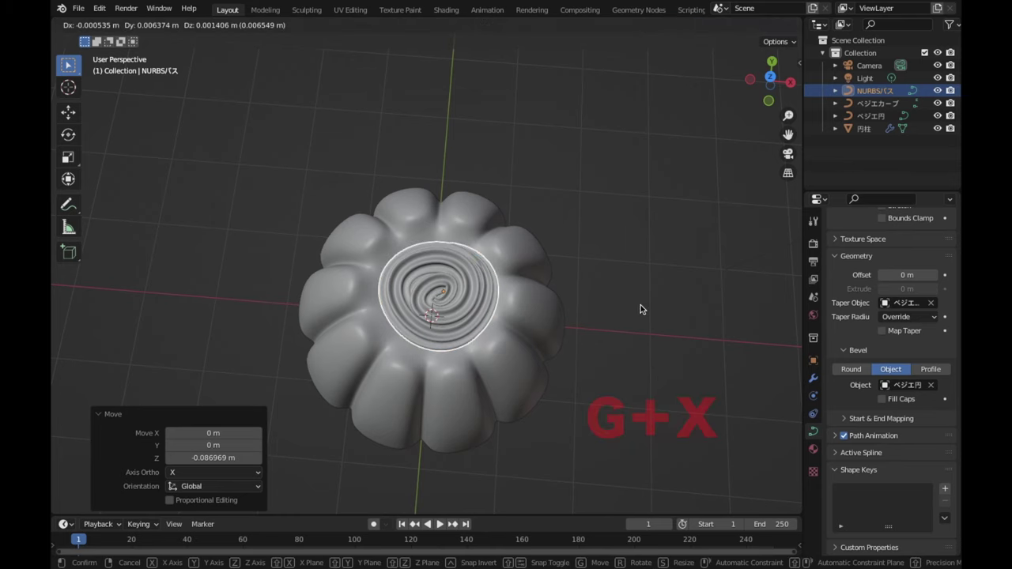
pyautogui.rightClick(634, 300)
pyautogui.press('g')
pyautogui.press('y')
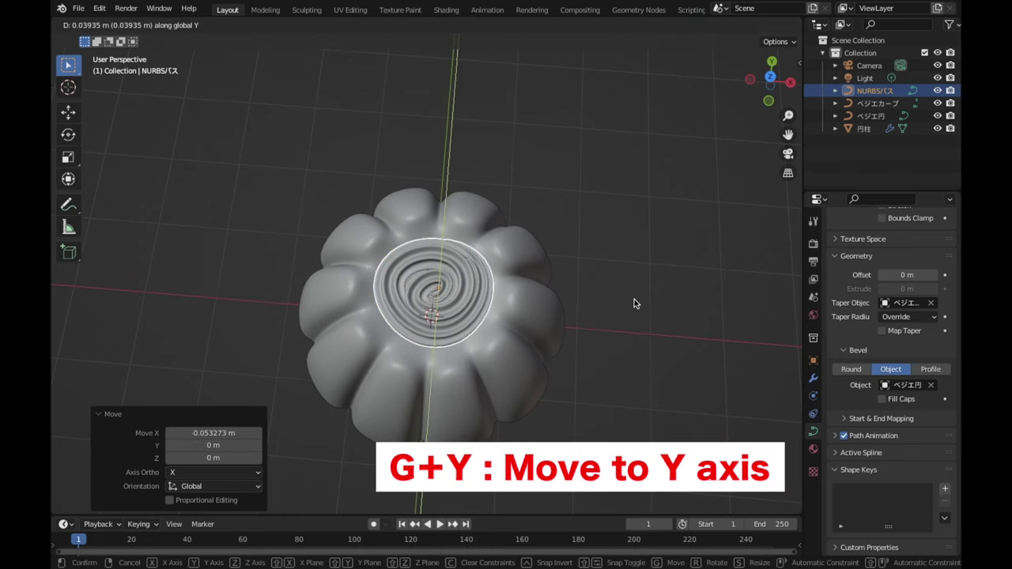
pyautogui.click(634, 299)
pyautogui.moveTo(648, 316)
pyautogui.mouseDown(button='middle')
pyautogui.moveTo(666, 361)
pyautogui.moveTo(674, 269)
pyautogui.moveTo(684, 312)
pyautogui.mouseUp(button='middle')
pyautogui.scroll(3, 674, 269)
pyautogui.press('Tab')
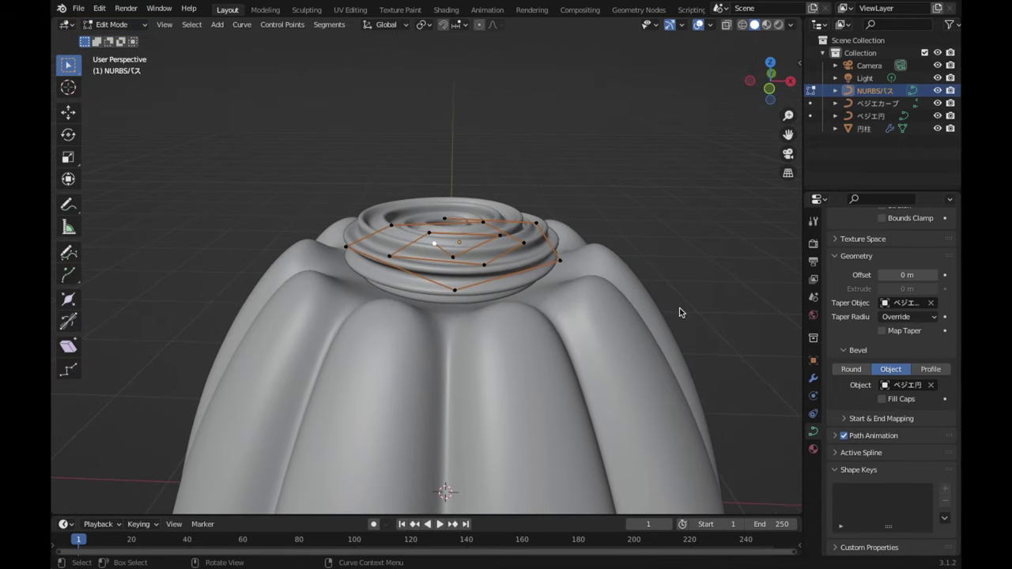
# Step: Lift the selected spiral points and then a single point vertically to start the peak
pyautogui.press('g')
pyautogui.press('z')
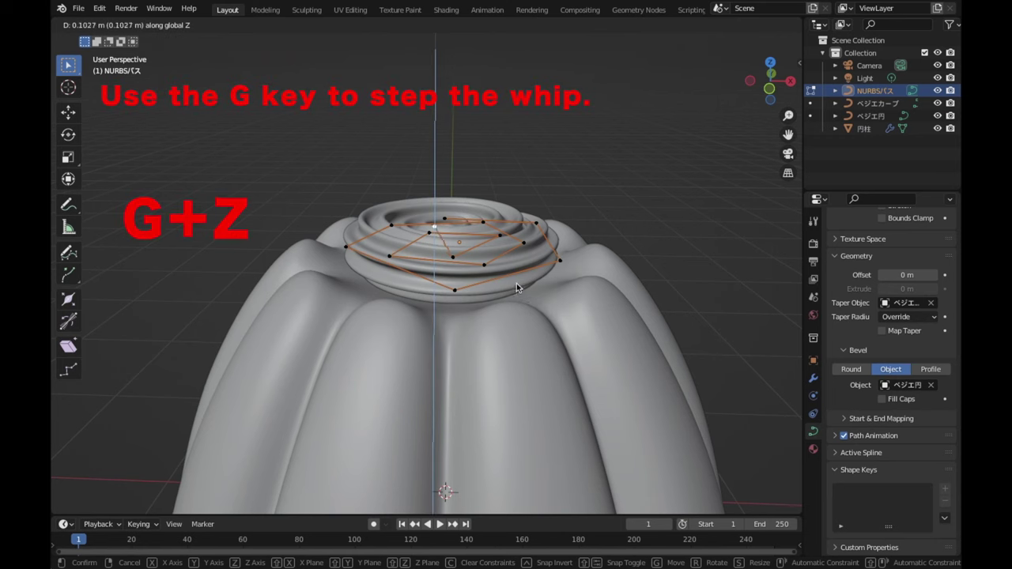
pyautogui.click(515, 224)
pyautogui.moveTo(522, 225)
pyautogui.mouseDown(button='middle')
pyautogui.moveTo(574, 282)
pyautogui.moveTo(553, 283)
pyautogui.mouseUp(button='middle')
pyautogui.scroll(2, 552, 282)
pyautogui.click(460, 297)
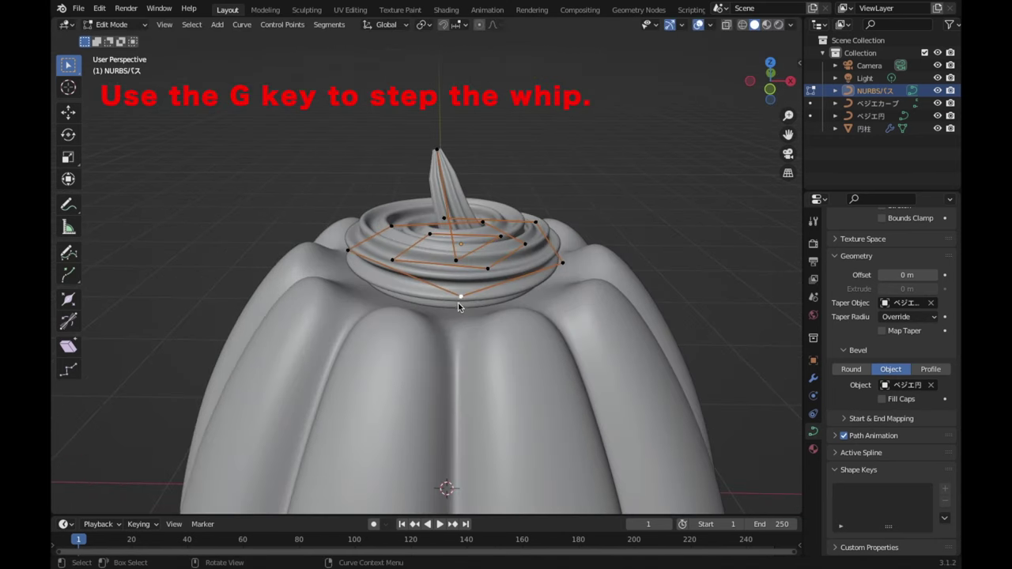
pyautogui.press('g')
pyautogui.press('z')
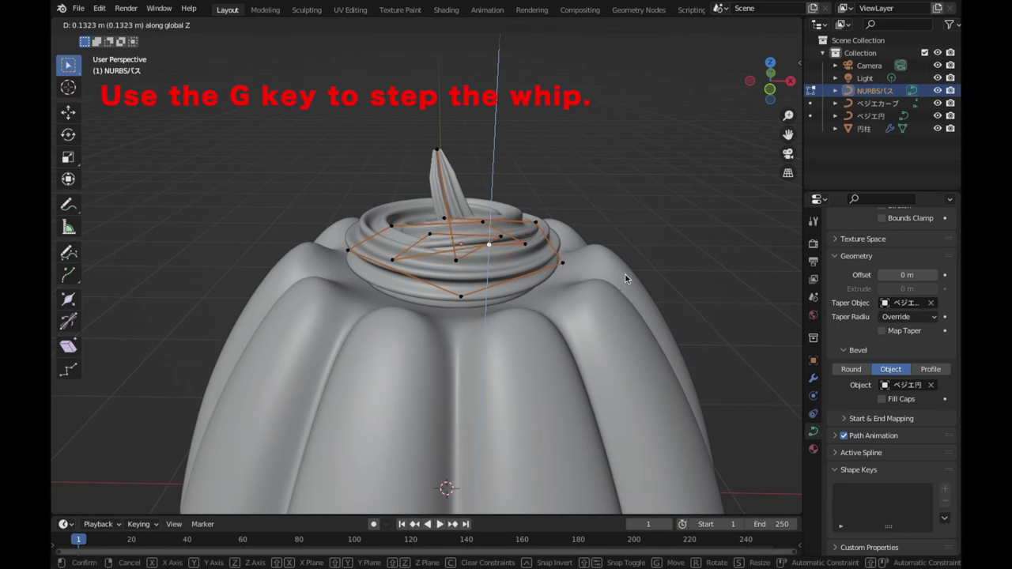
pyautogui.click(603, 275)
pyautogui.moveTo(603, 275)
pyautogui.mouseDown(button='middle')
pyautogui.moveTo(554, 310)
pyautogui.moveTo(506, 257)
pyautogui.mouseUp(button='middle')
# Step: Raise another spiral point in several moves to stack the swirl higher
pyautogui.click(498, 254)
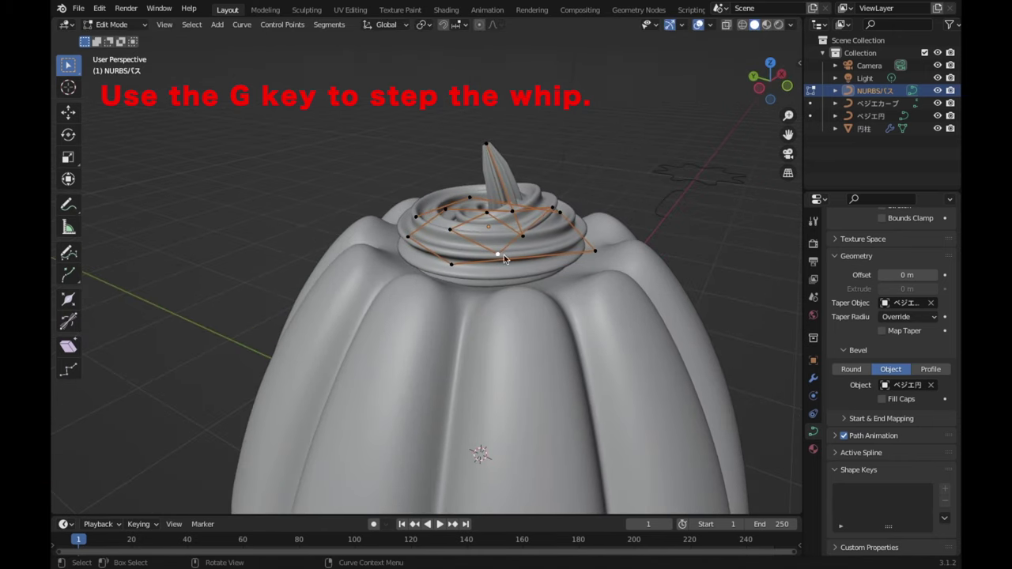
pyautogui.press('g')
pyautogui.click(541, 349)
pyautogui.moveTo(541, 349)
pyautogui.mouseDown(button='middle')
pyautogui.moveTo(588, 370)
pyautogui.moveTo(503, 226)
pyautogui.moveTo(564, 248)
pyautogui.moveTo(443, 293)
pyautogui.moveTo(553, 159)
pyautogui.moveTo(476, 306)
pyautogui.moveTo(504, 326)
pyautogui.mouseUp(button='middle')
pyautogui.press('g')
pyautogui.click(469, 237)
pyautogui.press('g')
pyautogui.click(442, 292)
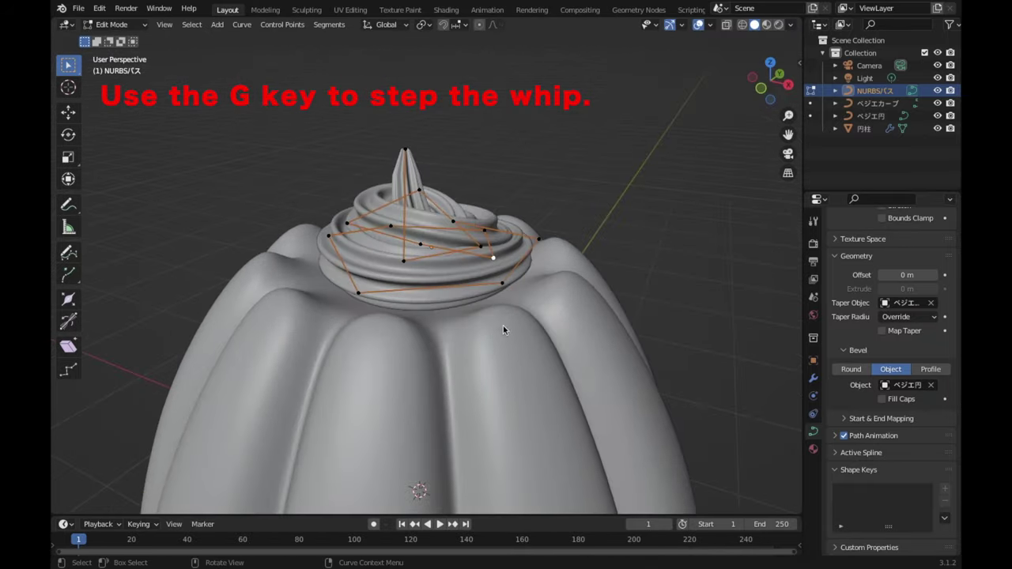
pyautogui.press('g')
pyautogui.moveTo(617, 250)
pyautogui.mouseDown(button='middle')
pyautogui.moveTo(553, 300)
pyautogui.moveTo(490, 198)
pyautogui.moveTo(506, 207)
pyautogui.mouseUp(button='middle')
pyautogui.click(490, 198)
# Step: Reposition the top point and two more spiral points to shape the upper tiers
pyautogui.press('g')
pyautogui.click(582, 353)
pyautogui.moveTo(583, 353); pyautogui.dragTo(640, 275, button='middle')
pyautogui.press('g')
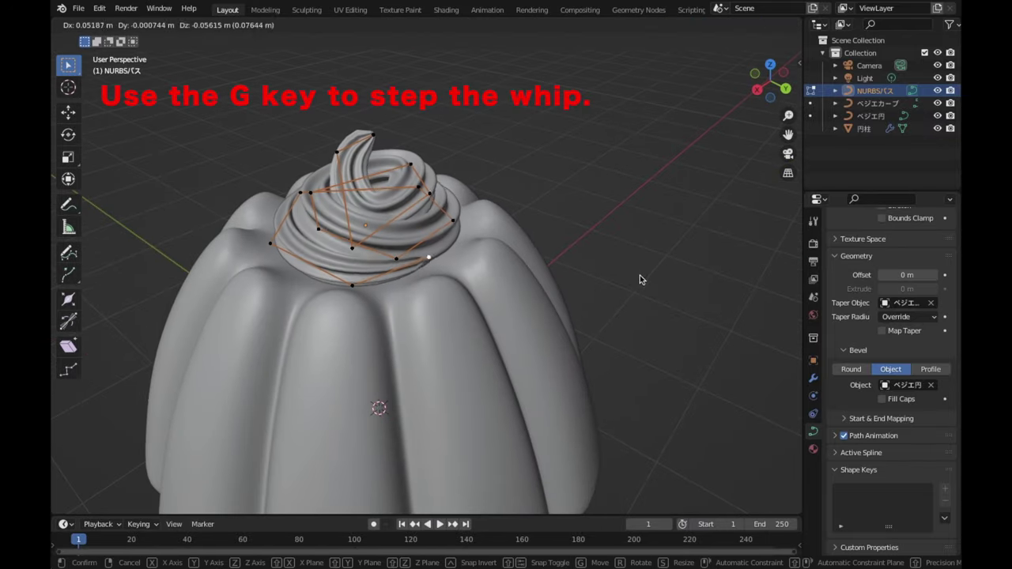
pyautogui.click(469, 381)
pyautogui.moveTo(469, 381)
pyautogui.mouseDown(button='middle')
pyautogui.moveTo(496, 408)
pyautogui.moveTo(421, 307)
pyautogui.moveTo(376, 292)
pyautogui.moveTo(517, 275)
pyautogui.mouseUp(button='middle')
pyautogui.press('g')
pyautogui.click(482, 423)
# Step: Shift the remaining spiral points to finish the tiered cream cone with a pointed tip
pyautogui.press('g')
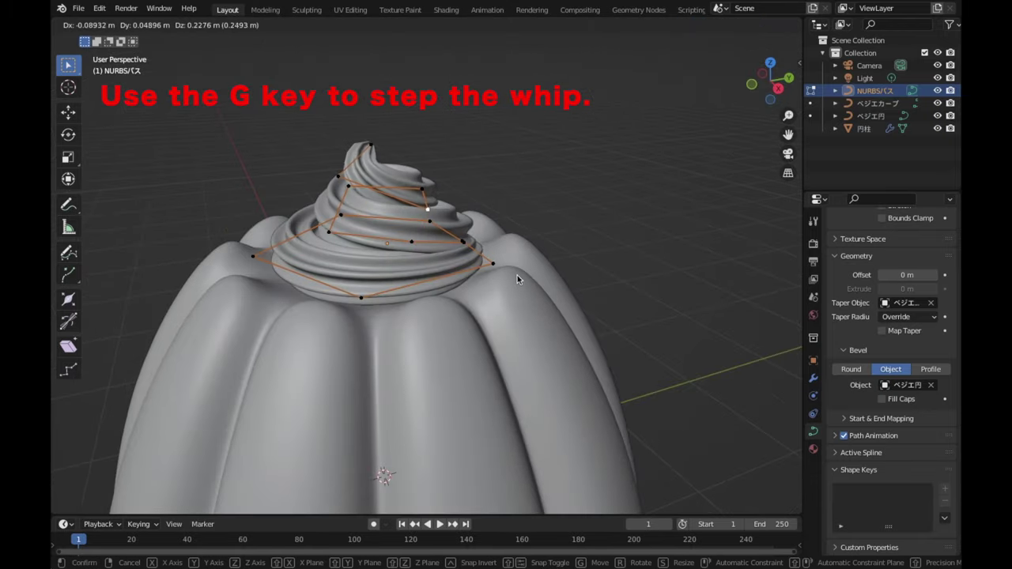
pyautogui.click(379, 182)
pyautogui.moveTo(379, 181)
pyautogui.mouseDown(button='middle')
pyautogui.moveTo(419, 150)
pyautogui.moveTo(192, 238)
pyautogui.moveTo(333, 311)
pyautogui.moveTo(387, 158)
pyautogui.moveTo(340, 148)
pyautogui.mouseUp(button='middle')
pyautogui.press('g')
pyautogui.click(333, 311)
# Step: Reposition the spiral's points and raise one vertically to shape the cream swirl
pyautogui.moveTo(391, 184)
pyautogui.mouseDown(button='middle')
pyautogui.moveTo(324, 226)
pyautogui.moveTo(479, 237)
pyautogui.mouseUp(button='middle')
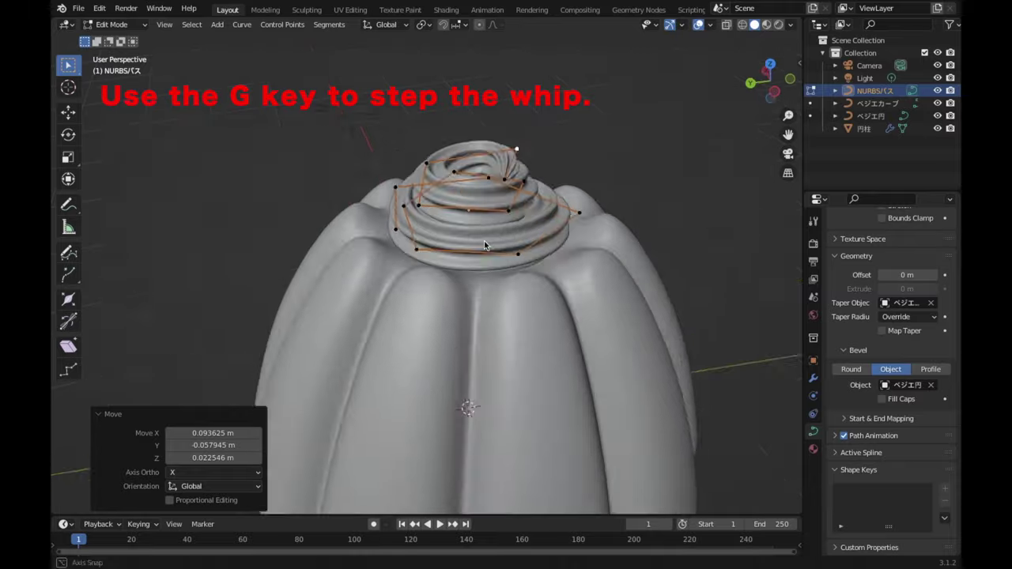
pyautogui.press('g')
pyautogui.click(416, 225)
pyautogui.press('g')
pyautogui.moveTo(416, 224)
pyautogui.mouseDown(button='middle')
pyautogui.moveTo(529, 335)
pyautogui.moveTo(579, 253)
pyautogui.mouseUp(button='middle')
pyautogui.click(529, 335)
pyautogui.press('g')
pyautogui.press('z')
pyautogui.click(638, 238)
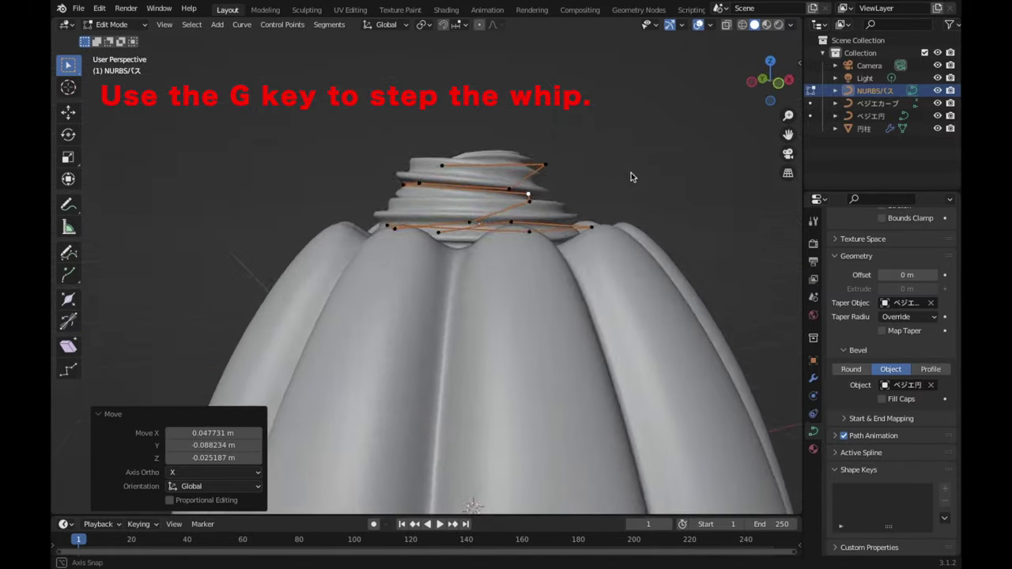
pyautogui.moveTo(633, 176); pyautogui.dragTo(706, 274, button='middle')
pyautogui.press('g')
pyautogui.click(530, 327)
pyautogui.moveTo(531, 327)
pyautogui.mouseDown(button='middle')
pyautogui.moveTo(452, 302)
pyautogui.moveTo(707, 224)
pyautogui.moveTo(551, 274)
pyautogui.moveTo(553, 371)
pyautogui.moveTo(547, 144)
pyautogui.moveTo(565, 153)
pyautogui.mouseUp(button='middle')
# Step: Extrude one more point at the spiral's top and return to Object Mode
pyautogui.press('e')
pyautogui.click(554, 371)
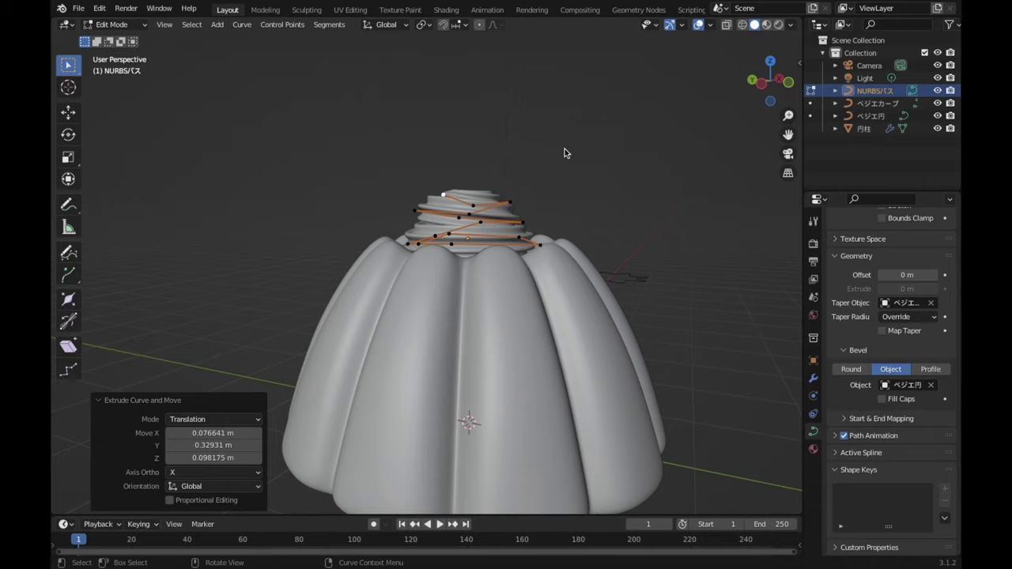
pyautogui.press('Tab')
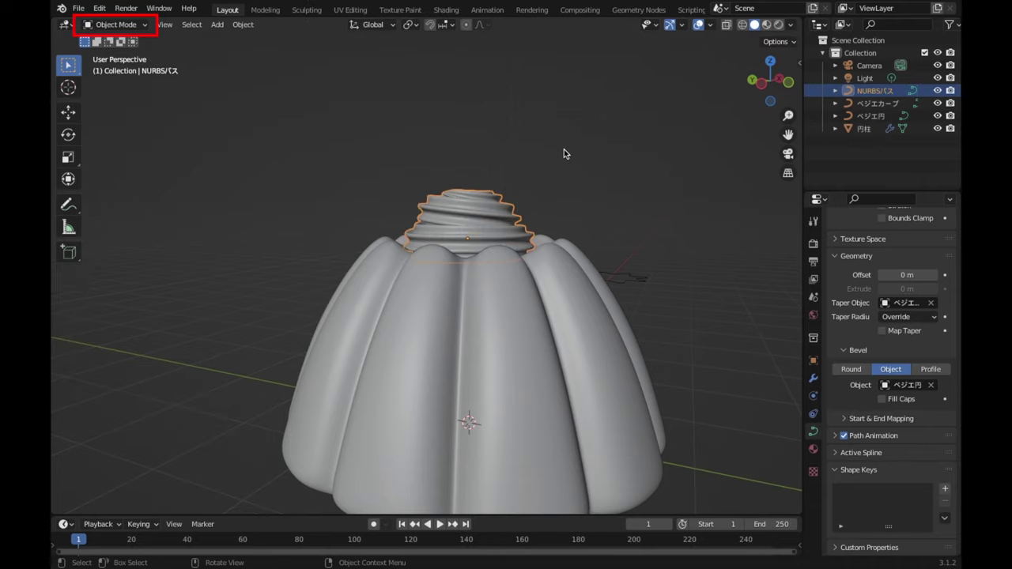
pyautogui.scroll(-3, 563, 154)
pyautogui.moveTo(617, 219)
pyautogui.mouseDown(button='middle')
pyautogui.moveTo(558, 301)
pyautogui.moveTo(552, 223)
pyautogui.mouseUp(button='middle')
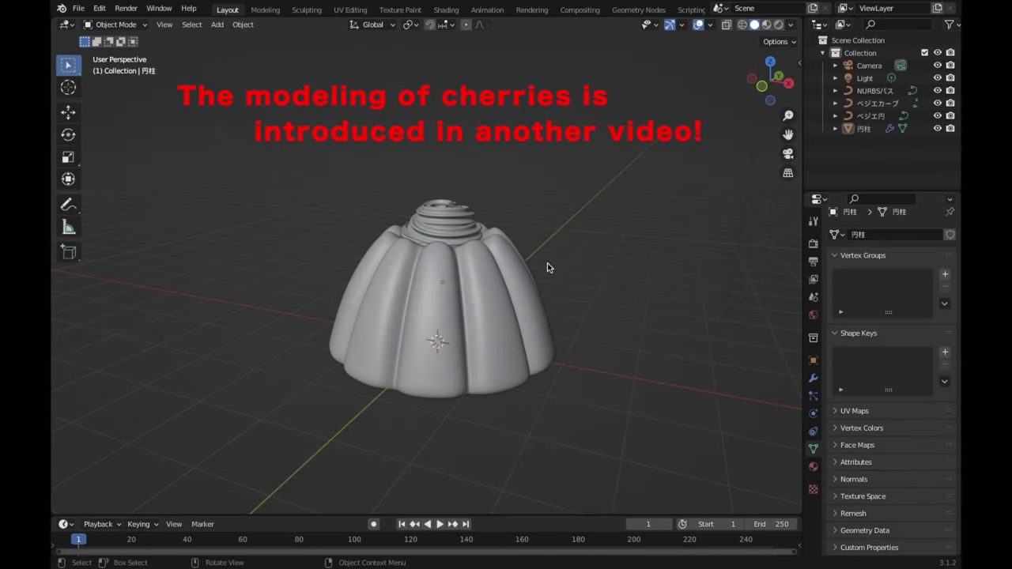
# Step: Paste the cherry and lift it vertically above the cream swirl
pyautogui.hotkey('ctrl', 'v')
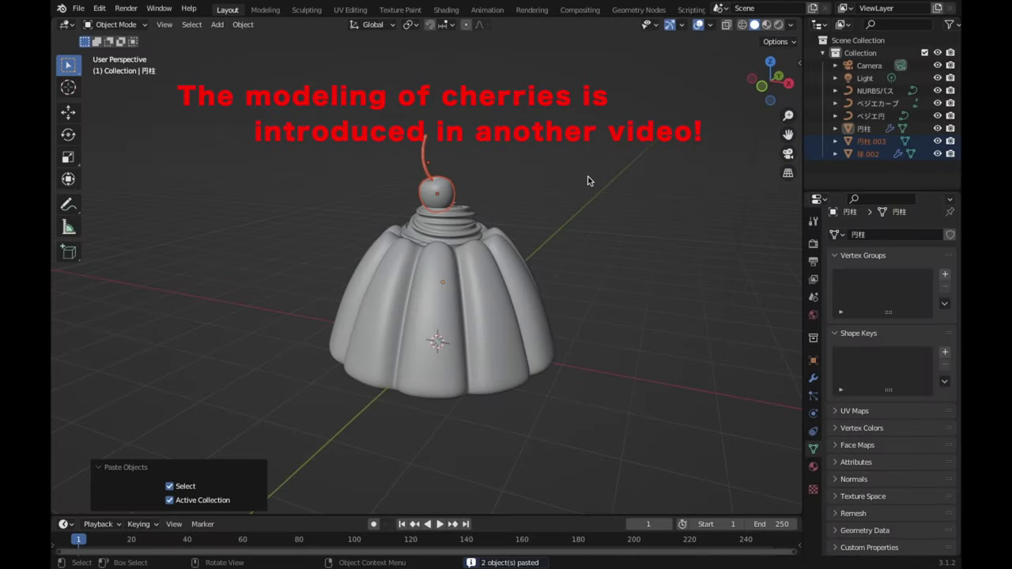
pyautogui.scroll(3, 588, 181)
pyautogui.moveTo(594, 169)
pyautogui.mouseDown(button='middle')
pyautogui.moveTo(584, 208)
pyautogui.moveTo(693, 215)
pyautogui.mouseUp(button='middle')
pyautogui.press('g')
pyautogui.press('y')
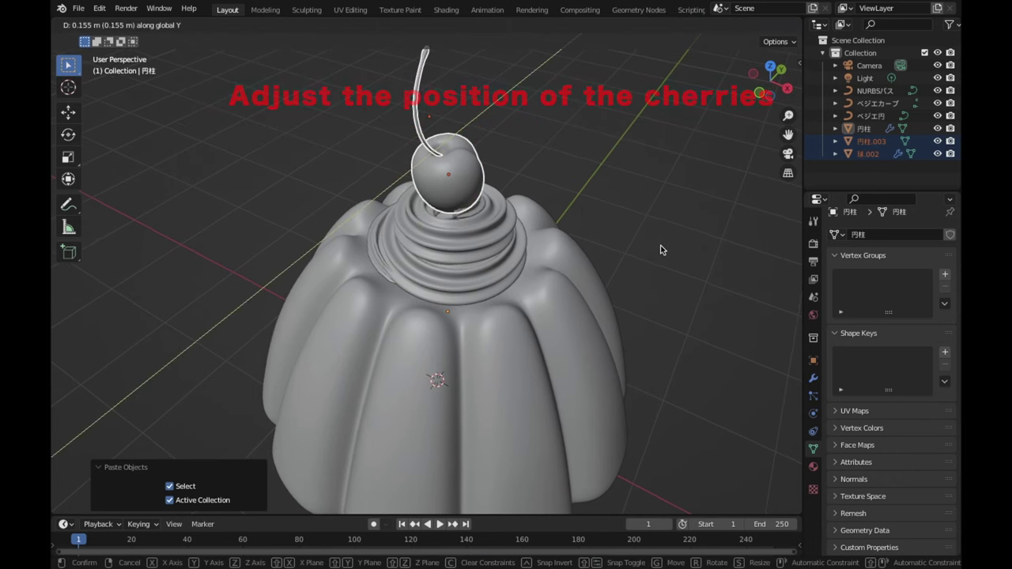
pyautogui.press('z')
pyautogui.click(654, 244)
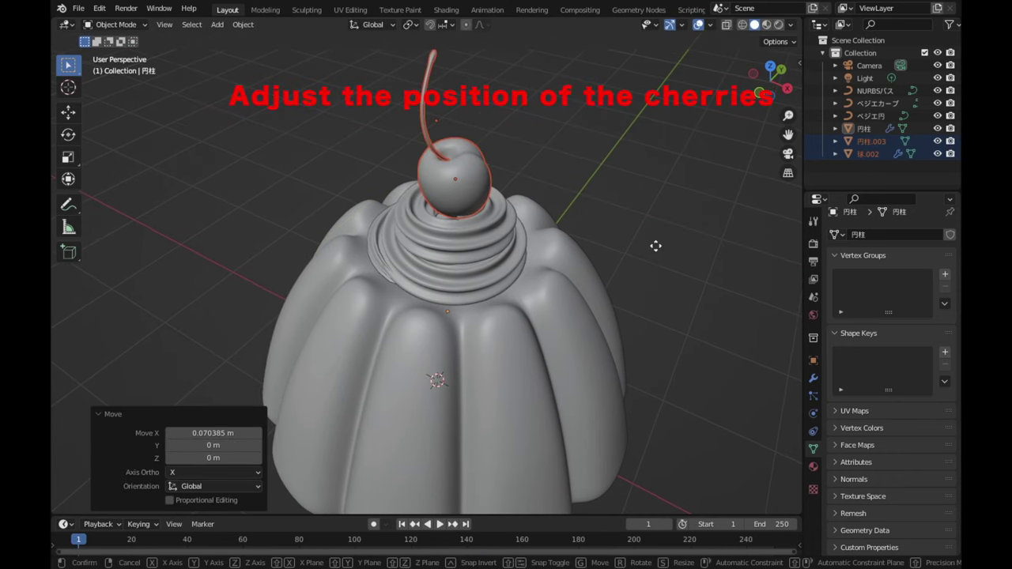
# Step: Rotate the cherry, enlarge it slightly and fine-tune its height
pyautogui.moveTo(655, 244); pyautogui.dragTo(635, 118, button='middle')
pyautogui.press('r')
pyautogui.click(637, 116)
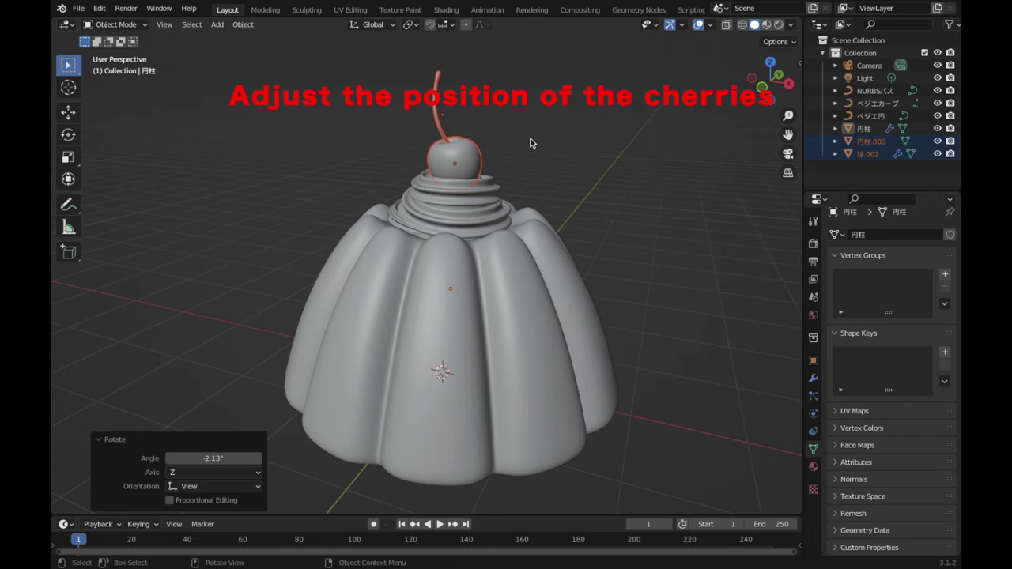
pyautogui.press('s')
pyautogui.click(531, 138)
pyautogui.press('g')
pyautogui.press('z')
pyautogui.click(557, 142)
pyautogui.moveTo(557, 142); pyautogui.dragTo(639, 204, button='middle')
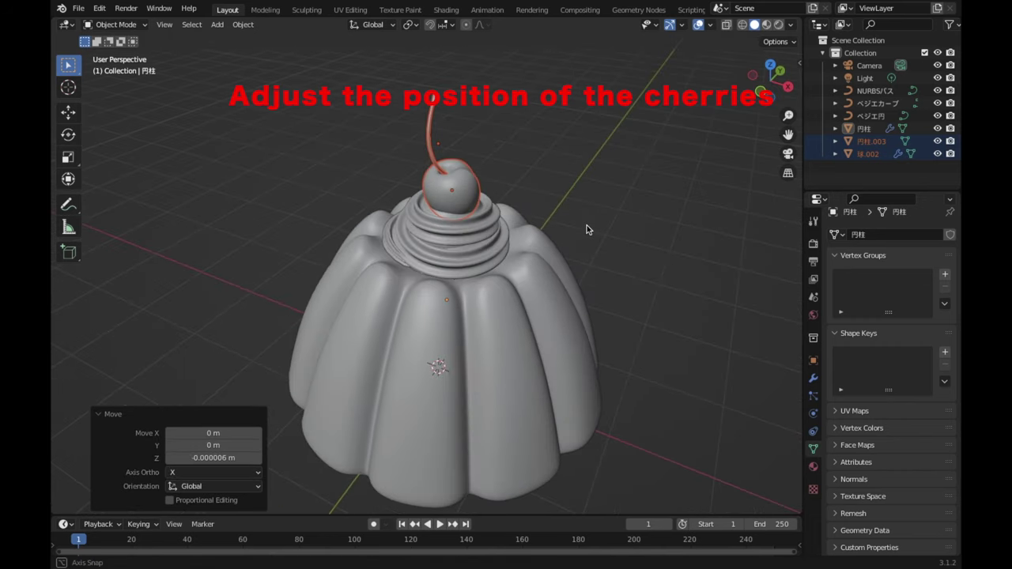
# Step: Nudge the cherry along Y onto the swirl's peak, then deselect it
pyautogui.press('g')
pyautogui.press('y')
pyautogui.click(587, 105)
pyautogui.moveTo(587, 105)
pyautogui.mouseDown(button='middle')
pyautogui.moveTo(563, 133)
pyautogui.moveTo(572, 119)
pyautogui.mouseUp(button='middle')
pyautogui.click(621, 195)
pyautogui.moveTo(621, 195)
pyautogui.mouseDown(button='middle')
pyautogui.moveTo(588, 150)
pyautogui.moveTo(644, 185)
pyautogui.moveTo(700, 192)
pyautogui.mouseUp(button='middle')
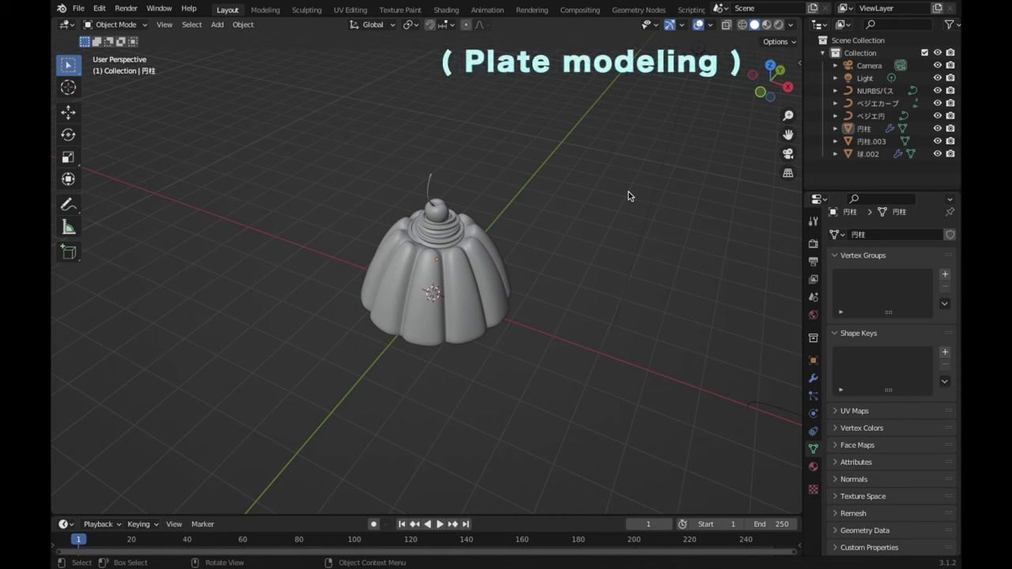
# Step: Add a mesh circle and scale it by 2.618 to surround the mould
pyautogui.hotkey('shift', 'a')
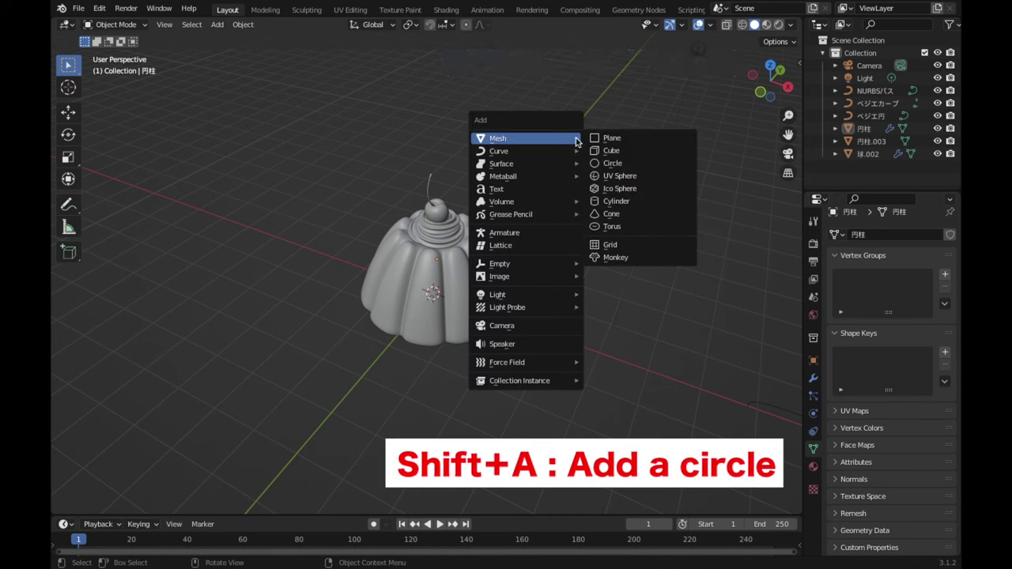
pyautogui.click(674, 162)
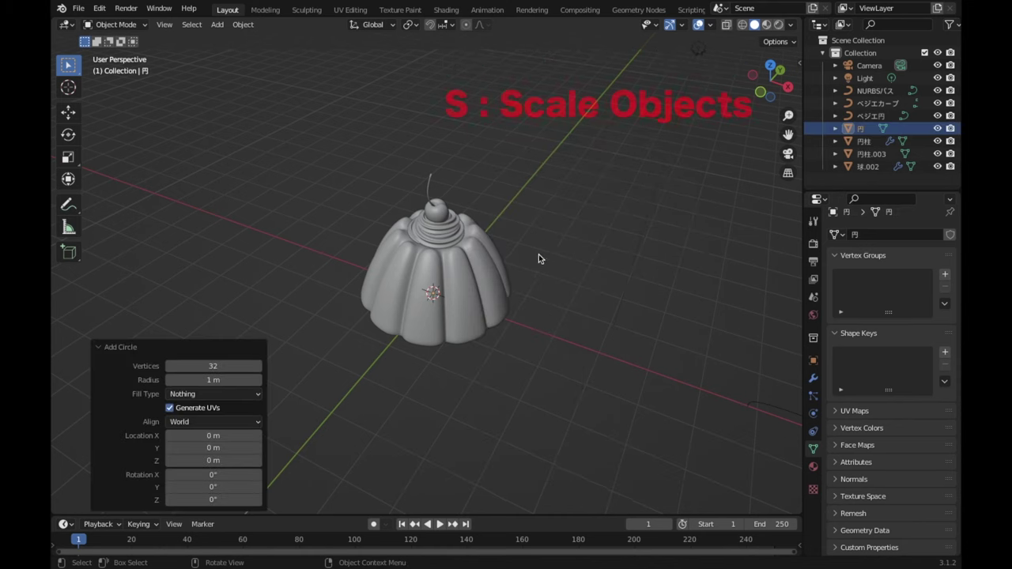
pyautogui.press('s')
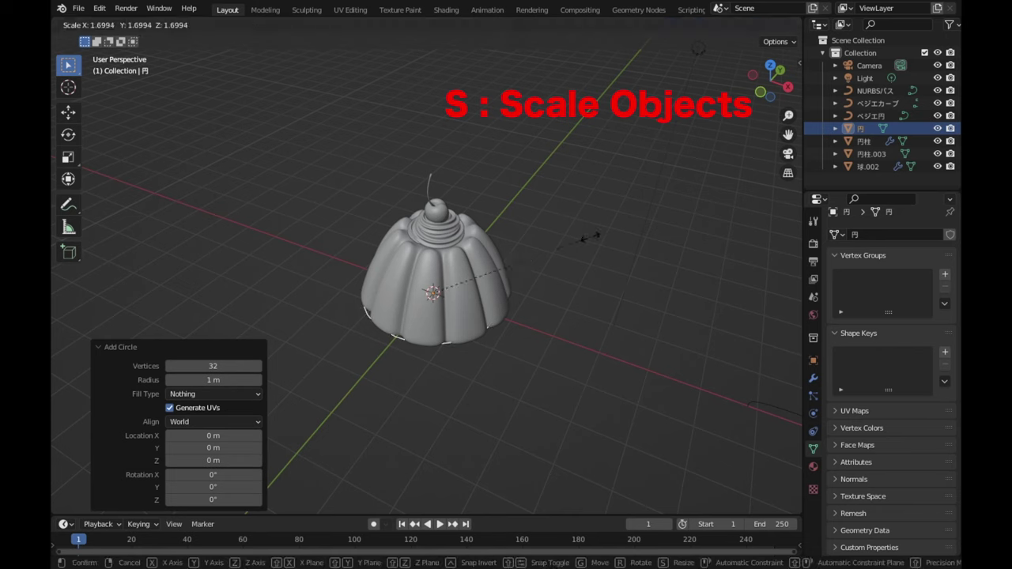
pyautogui.click(673, 201)
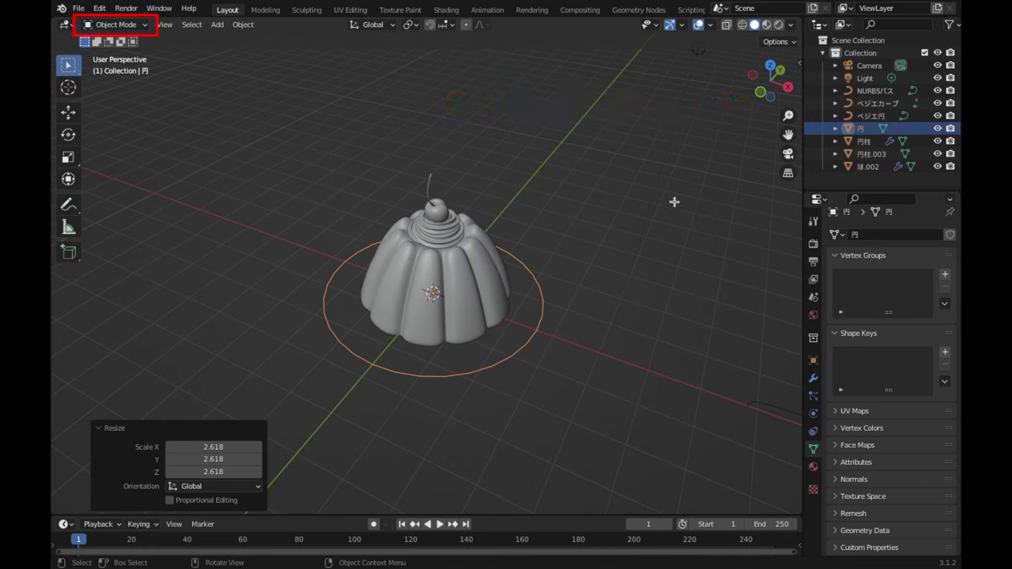
# Step: Fill the circle with a face and extrude it -0.09476 m into a thick plate
pyautogui.press('Tab')
pyautogui.press('f')
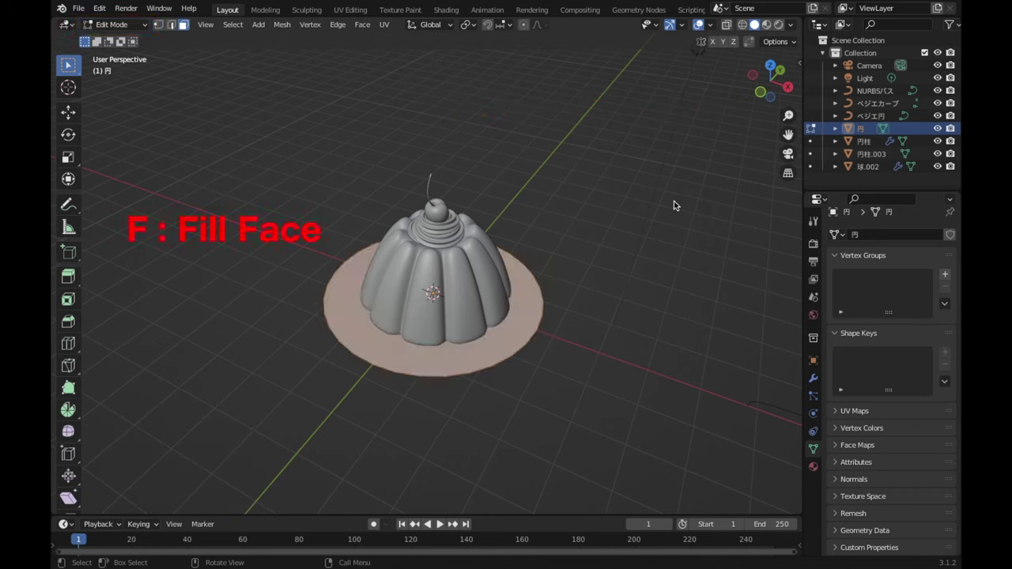
pyautogui.scroll(-2, 673, 205)
pyautogui.moveTo(602, 322); pyautogui.dragTo(608, 272, button='middle')
pyautogui.scroll(1, 608, 272)
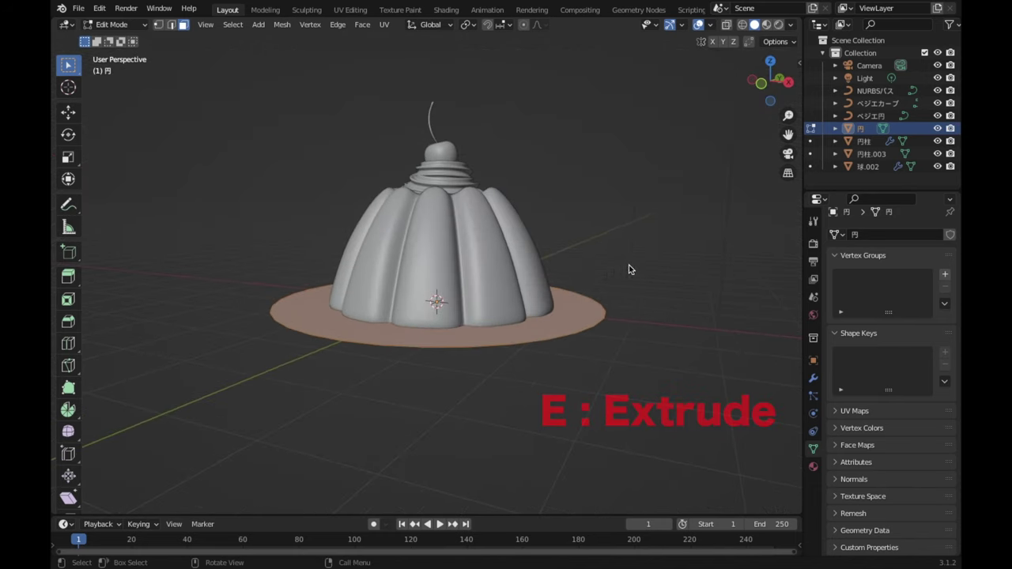
pyautogui.press('e')
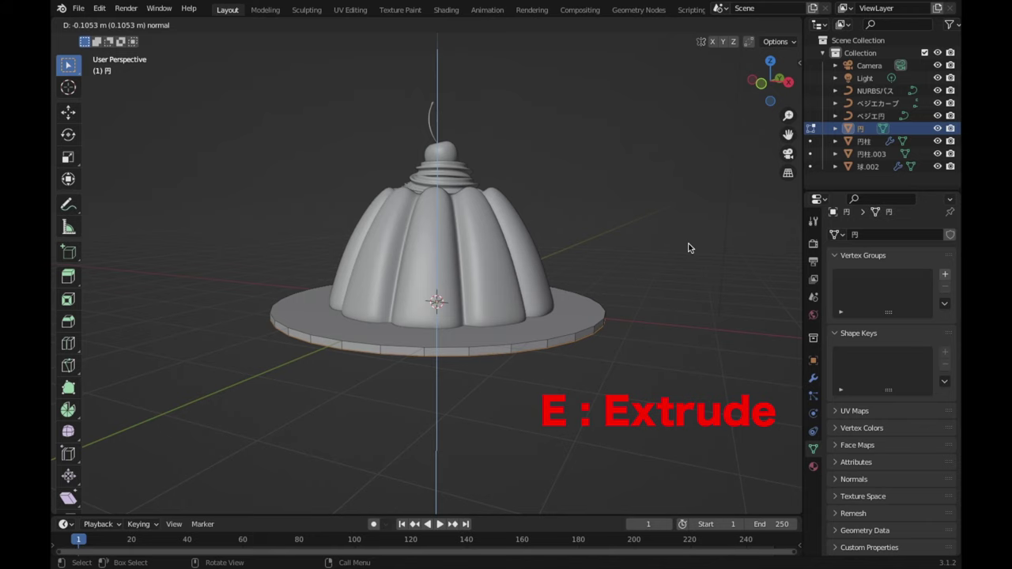
pyautogui.click(687, 249)
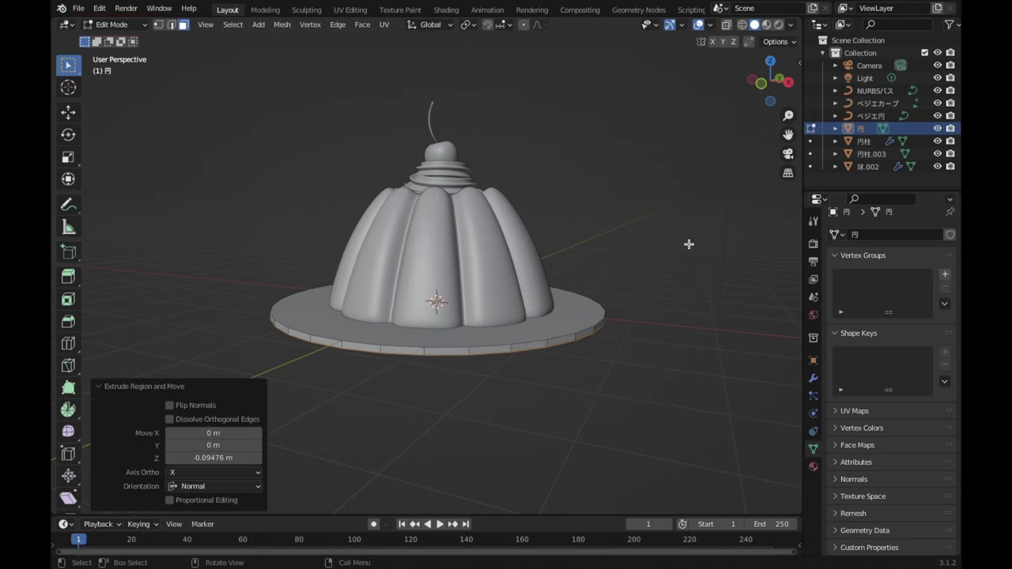
pyautogui.press('Tab')
pyautogui.moveTo(687, 248); pyautogui.dragTo(689, 275, button='middle')
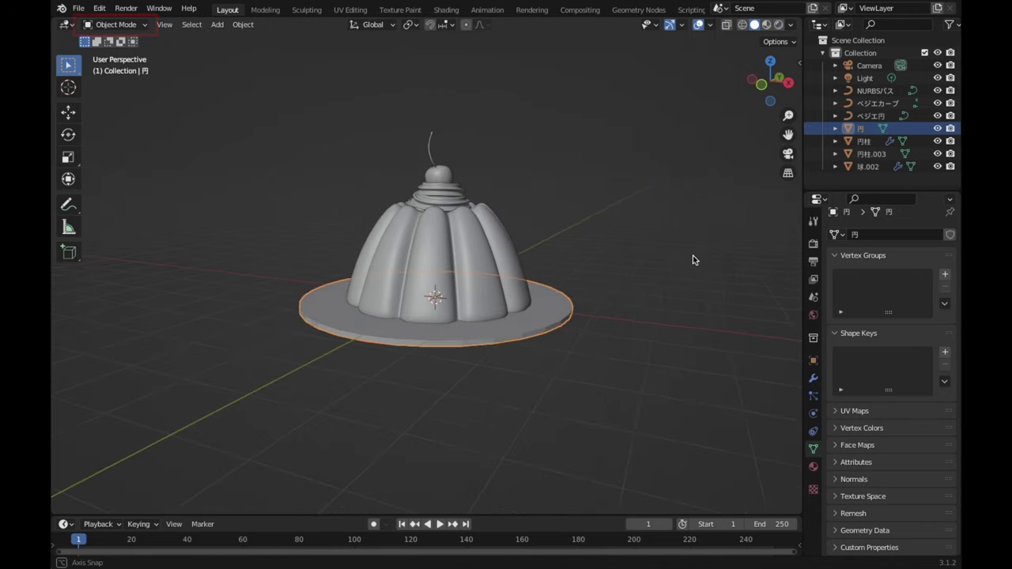
# Step: Shade the plate smooth and add a Subdivision Surface modifier with viewport levels 3
pyautogui.rightClick(698, 158)
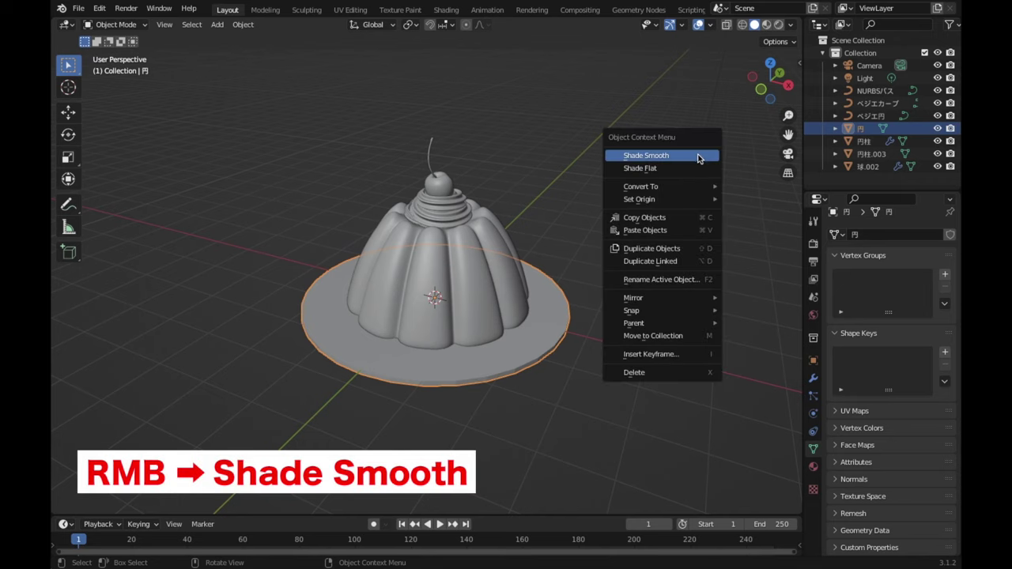
pyautogui.click(649, 158)
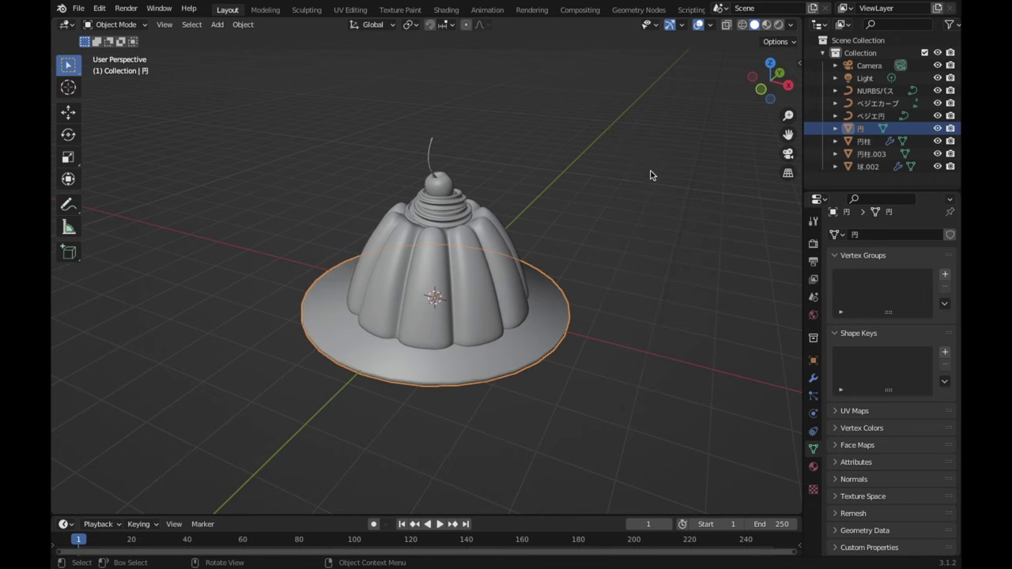
pyautogui.click(812, 379)
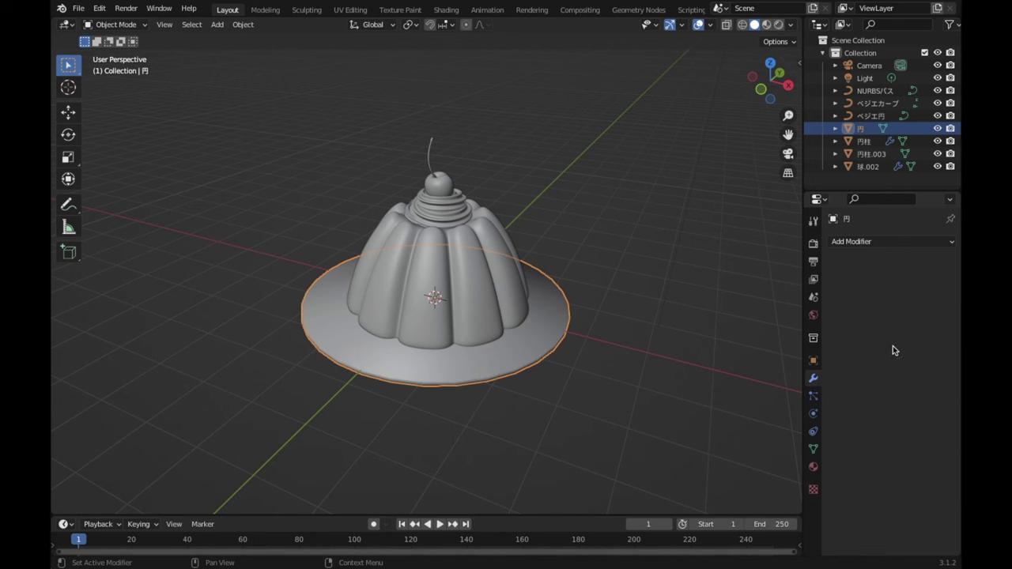
pyautogui.click(926, 242)
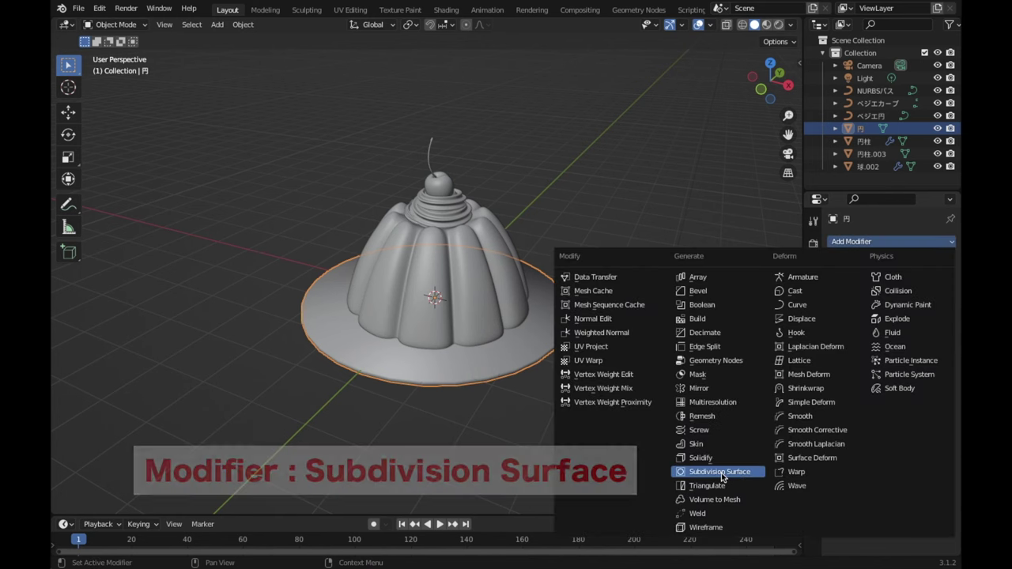
pyautogui.click(722, 474)
pyautogui.click(935, 298)
pyautogui.click(936, 297)
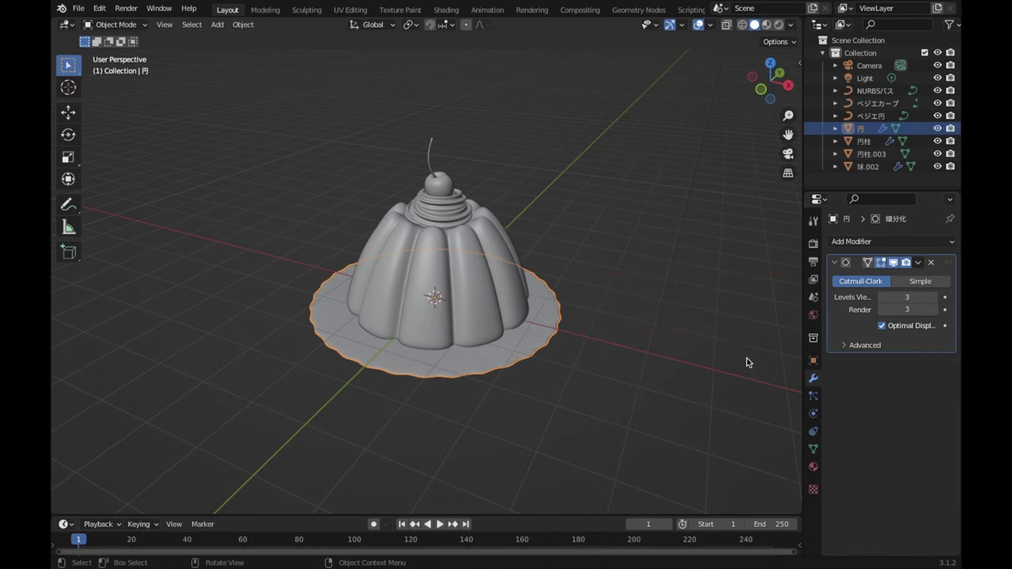
# Step: Select the plate's rim vertex loop and inset its top face by 0.4866 m
pyautogui.press('Tab')
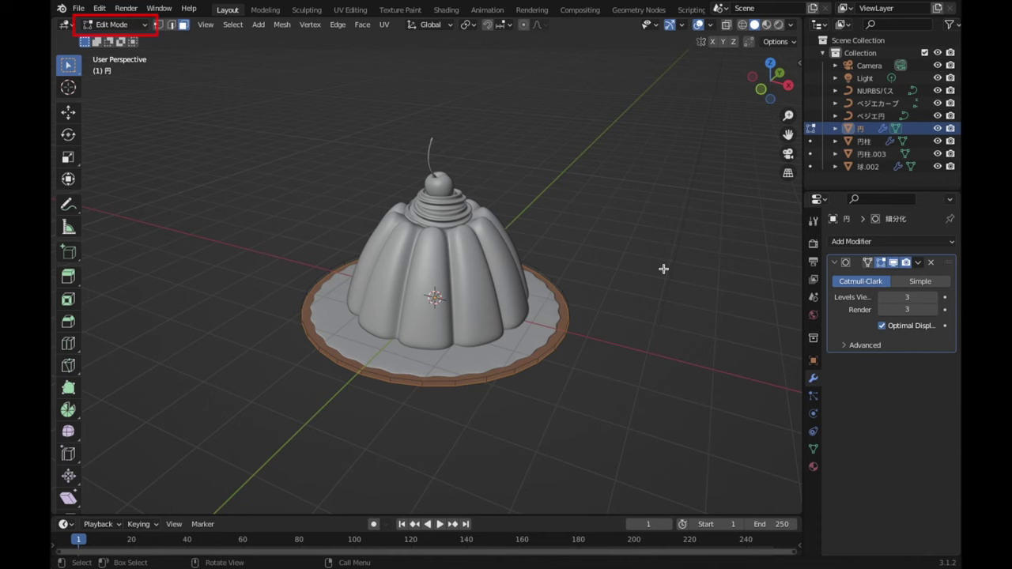
pyautogui.press('1')
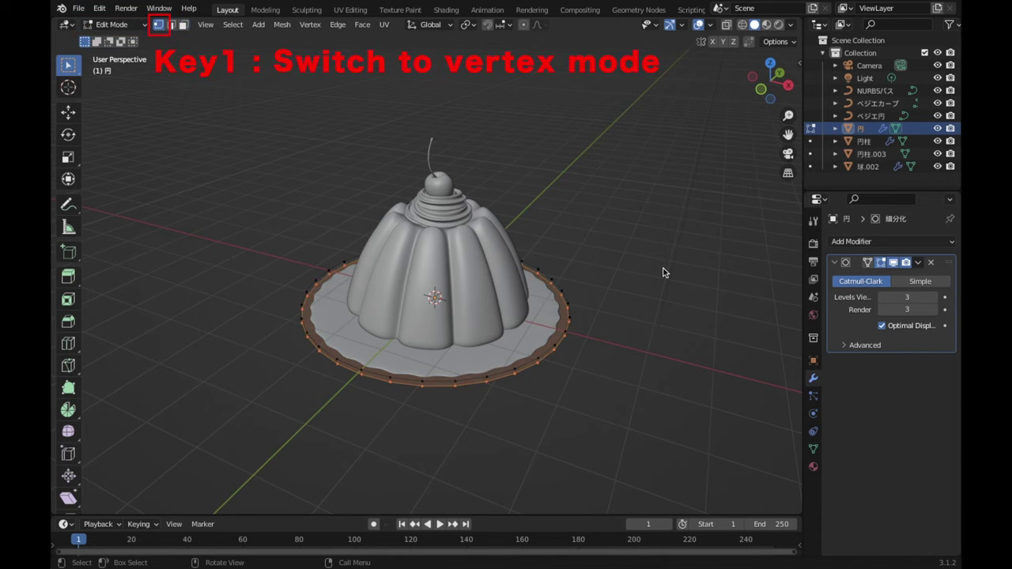
pyautogui.scroll(1, 664, 273)
pyautogui.moveTo(664, 273); pyautogui.dragTo(639, 351, button='middle')
pyautogui.keyDown('alt'); pyautogui.click(543, 395); pyautogui.keyUp('alt')
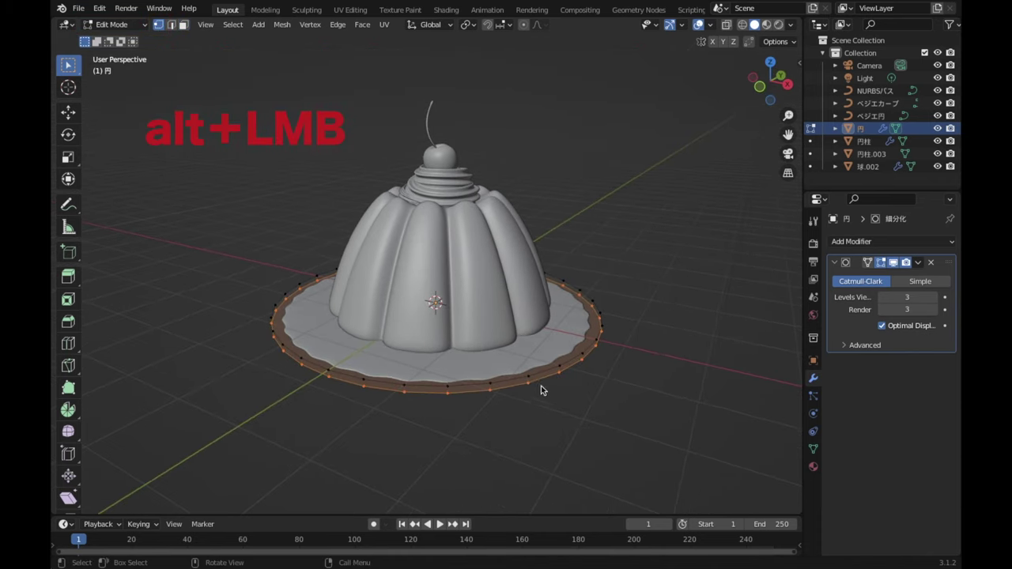
pyautogui.moveTo(639, 195); pyautogui.dragTo(637, 228, button='middle')
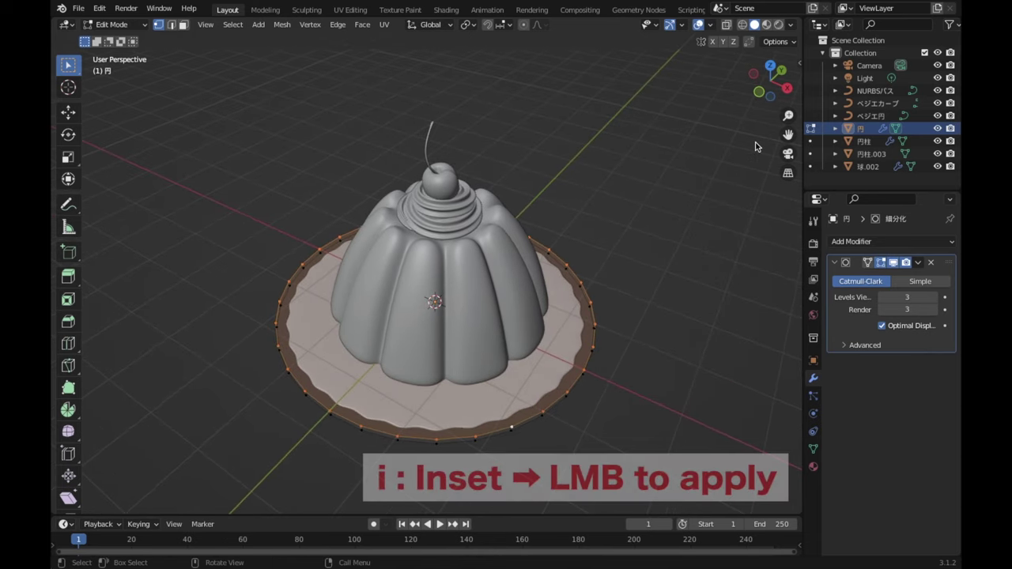
pyautogui.press('i')
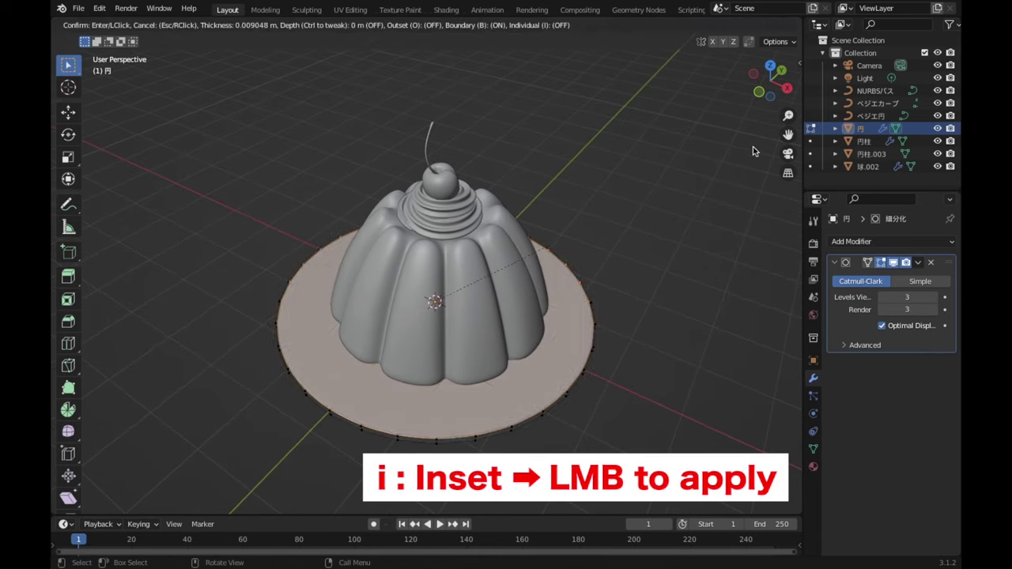
pyautogui.click(696, 197)
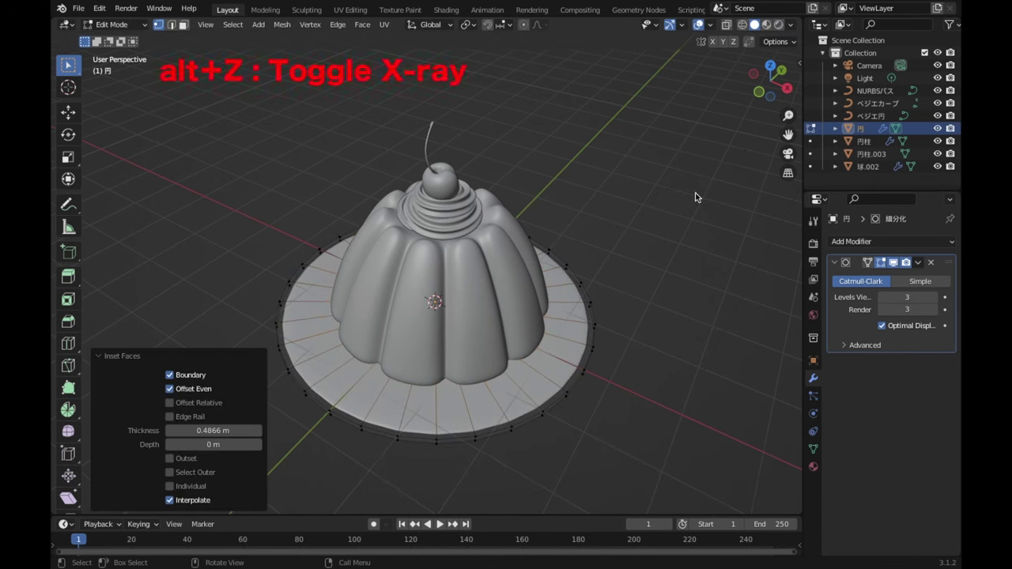
# Step: In a see-through front orthographic view, lower the selected vertex ring 0.067549 m
pyautogui.hotkey('alt', 'z')
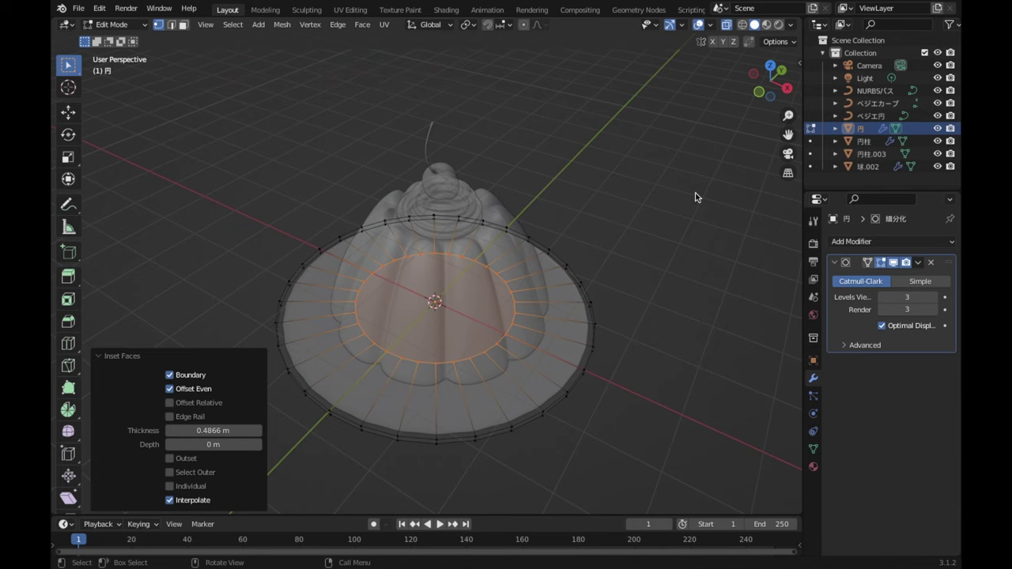
pyautogui.click(759, 93)
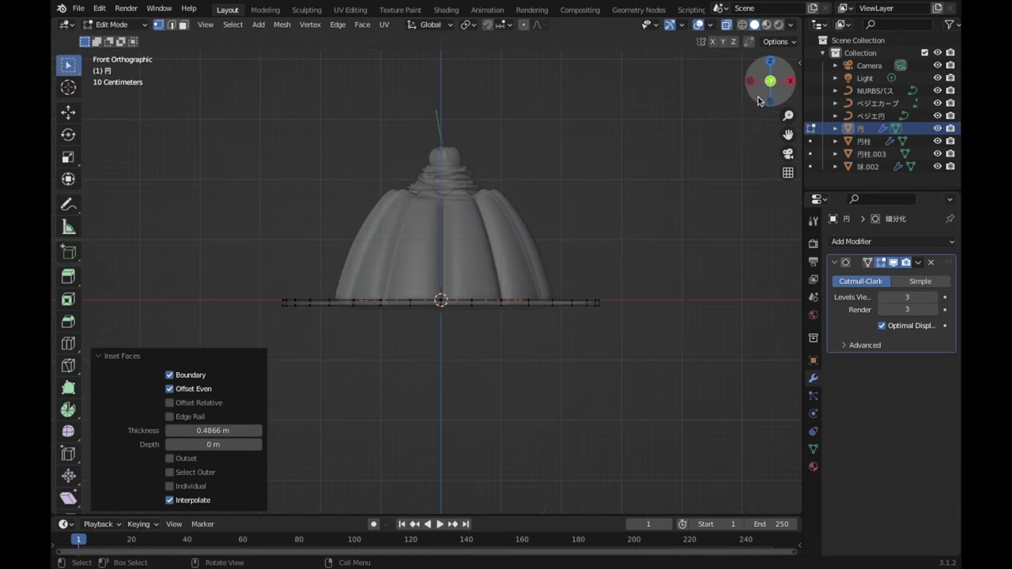
pyautogui.scroll(2, 694, 196)
pyautogui.scroll(1, 696, 196)
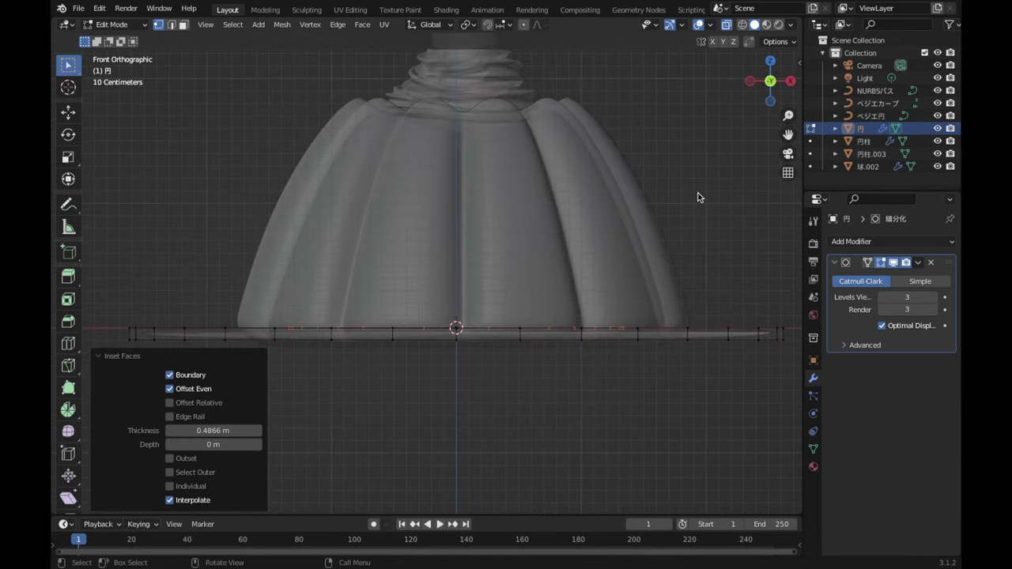
pyautogui.scroll(1, 712, 196)
pyautogui.scroll(1, 725, 189)
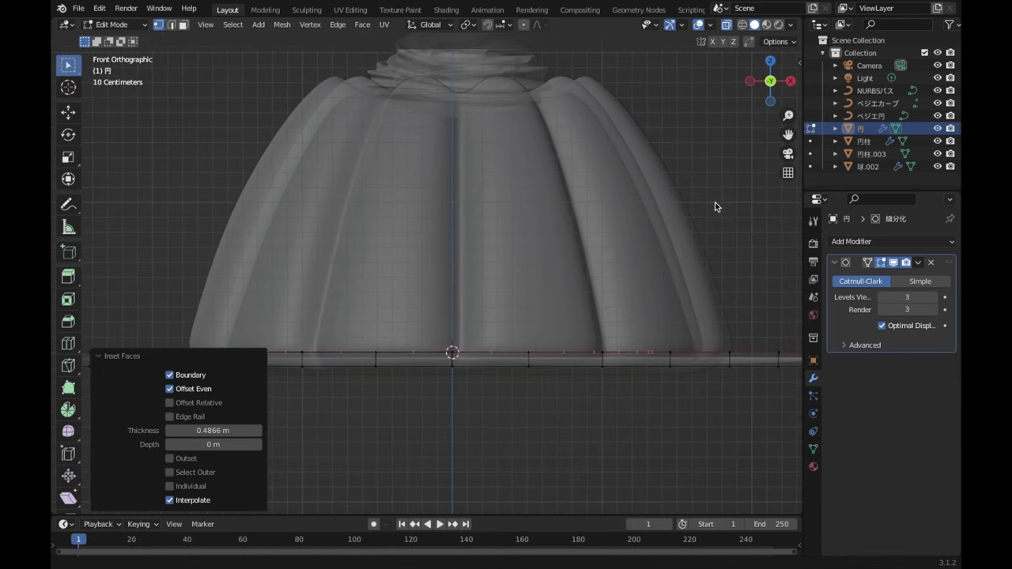
pyautogui.press('g')
pyautogui.press('z')
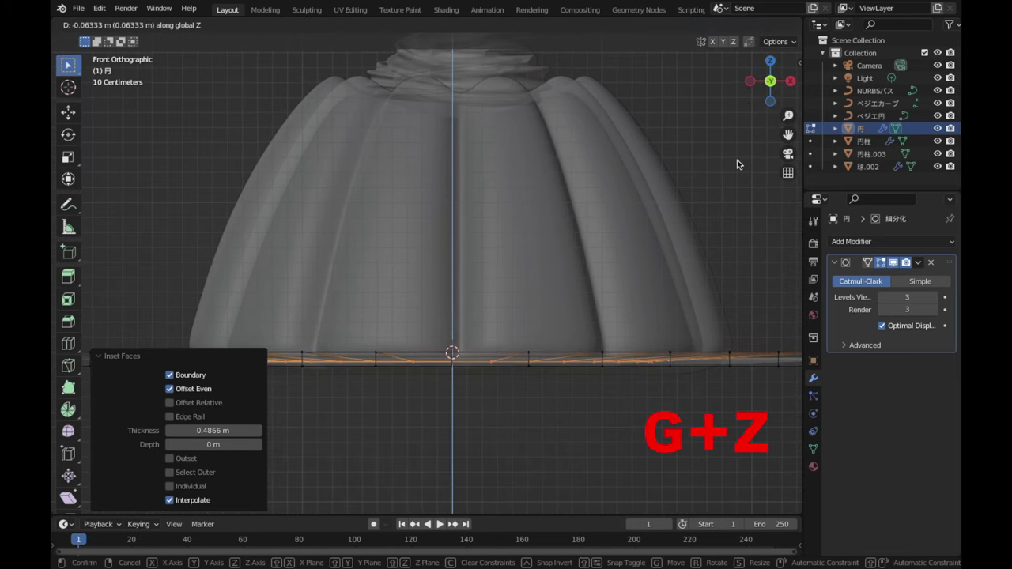
pyautogui.click(738, 160)
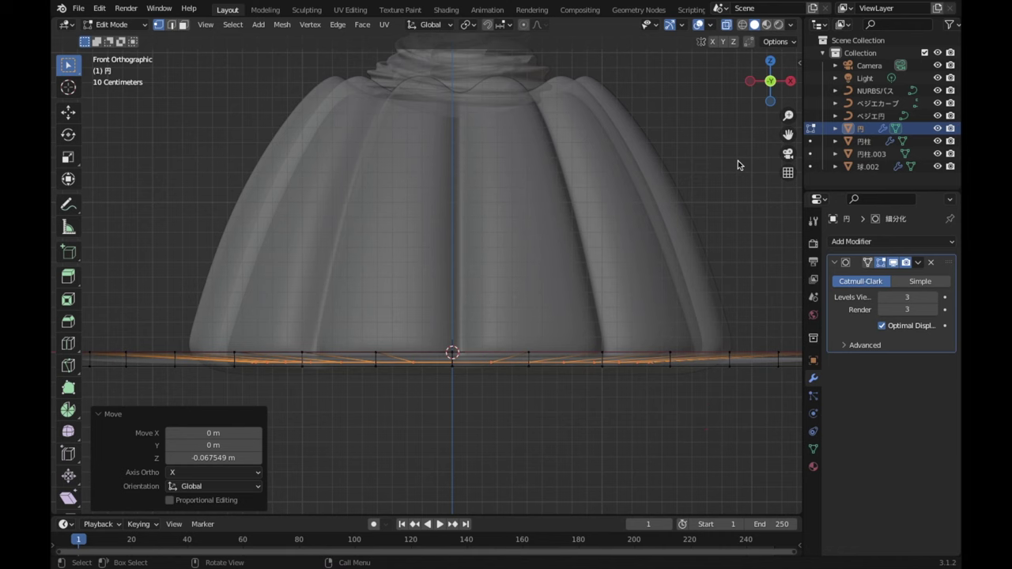
# Step: Scale the ring to 0.826 and turn off the see-through display
pyautogui.scroll(-2, 628, 268)
pyautogui.scroll(-1, 632, 260)
pyautogui.press('s')
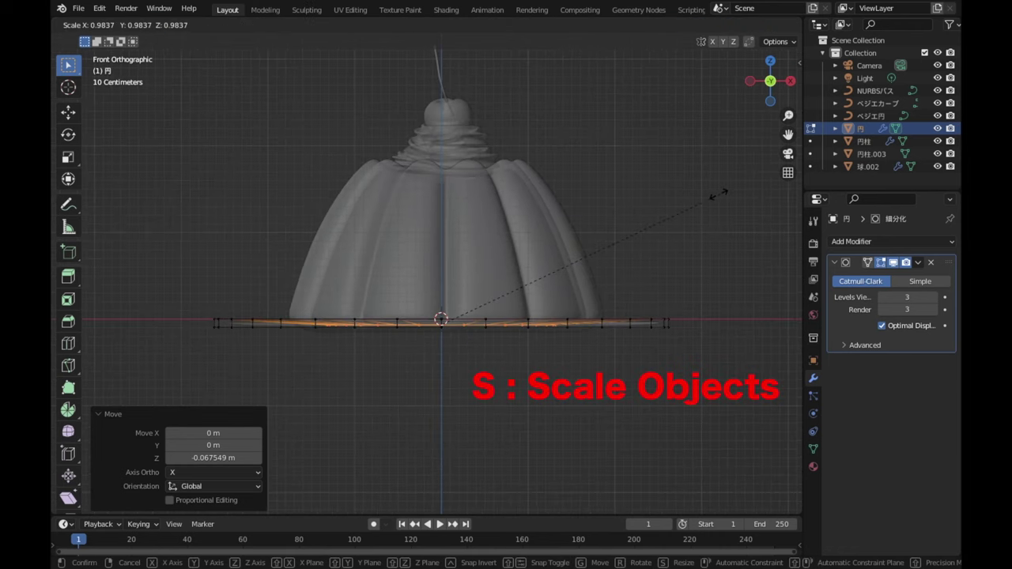
pyautogui.click(674, 213)
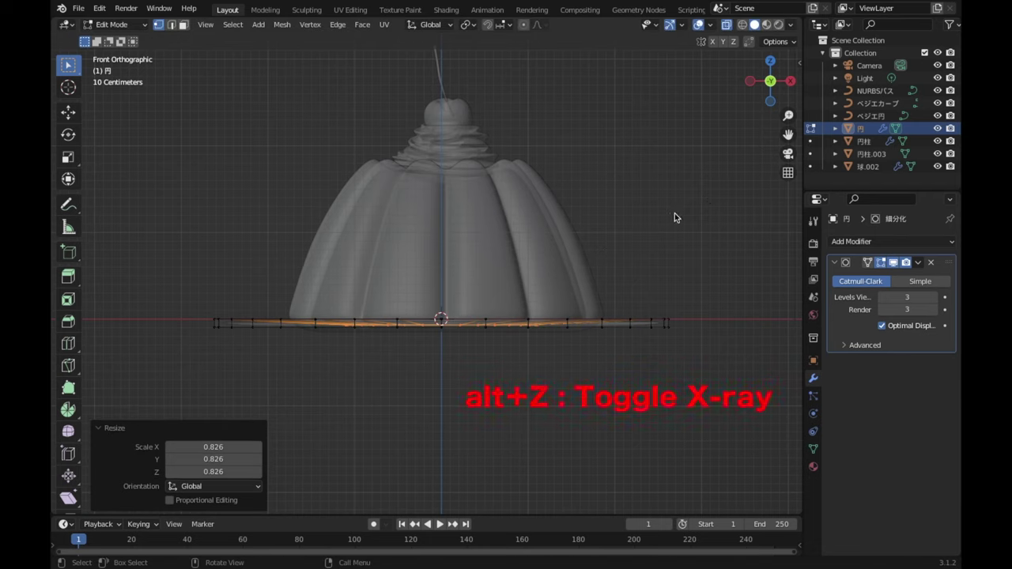
pyautogui.hotkey('alt', 'z')
pyautogui.moveTo(666, 216)
pyautogui.mouseDown(button='middle')
pyautogui.moveTo(616, 308)
pyautogui.moveTo(600, 258)
pyautogui.moveTo(592, 275)
pyautogui.mouseUp(button='middle')
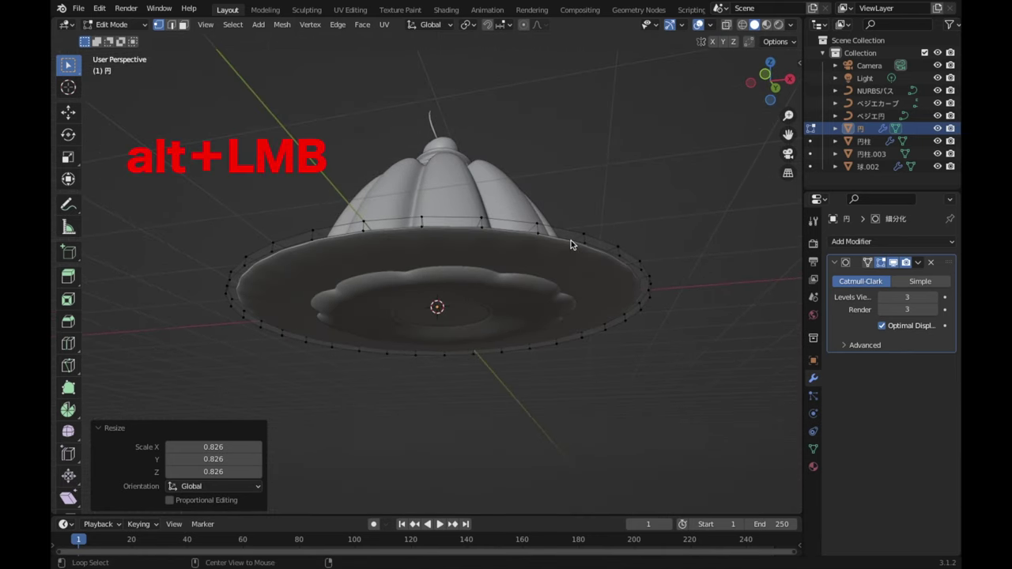
# Step: Inset the plate's rim faces by 0.7018 m and sink the centre downward
pyautogui.keyDown('alt'); pyautogui.click(572, 245); pyautogui.keyUp('alt')
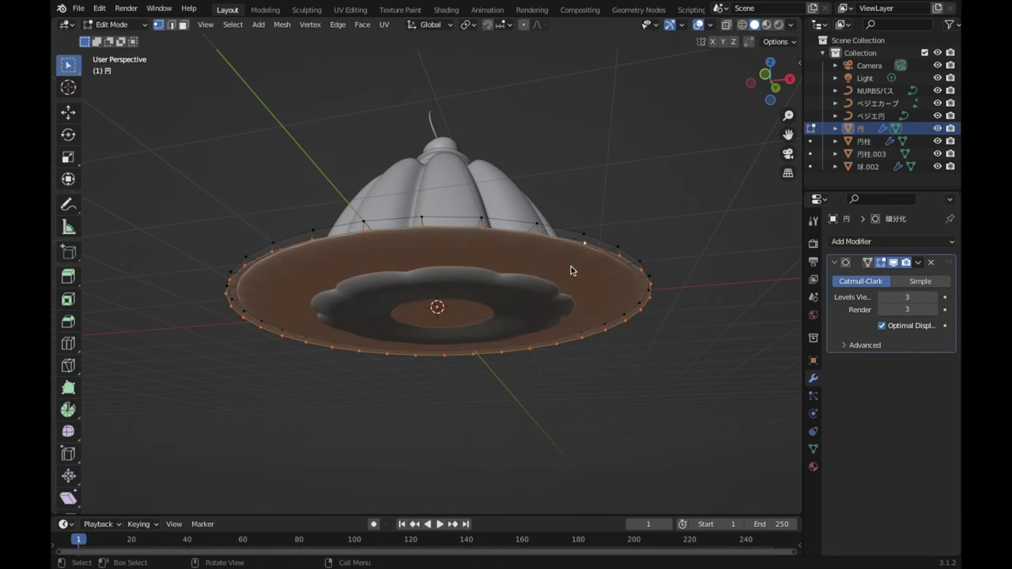
pyautogui.press('i')
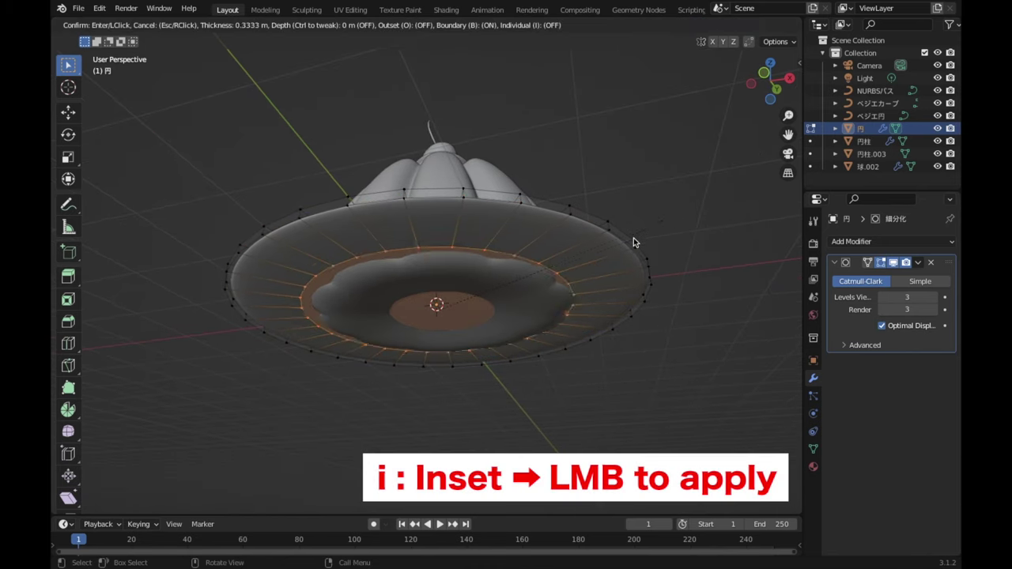
pyautogui.click(587, 269)
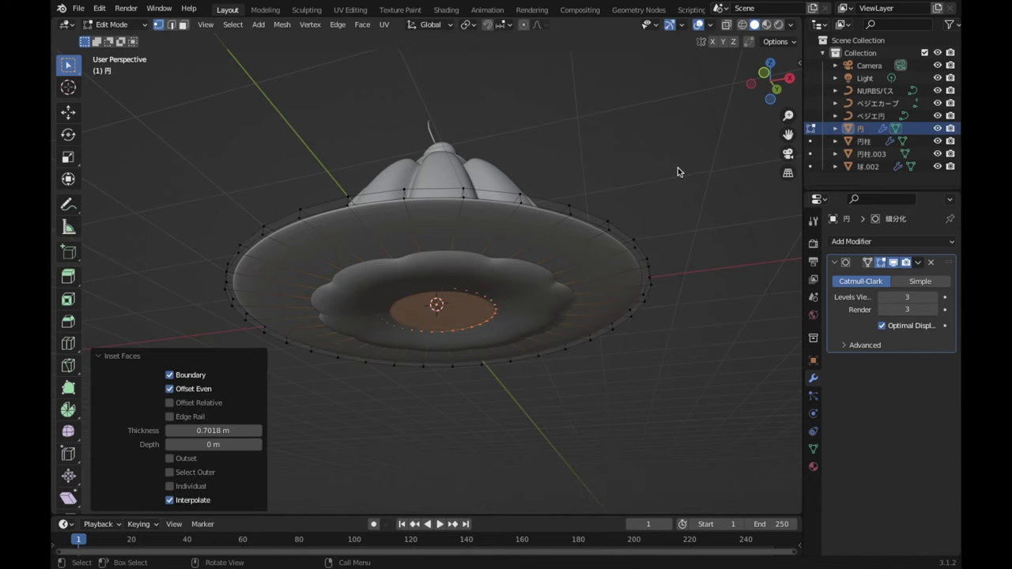
pyautogui.press('g')
pyautogui.press('z')
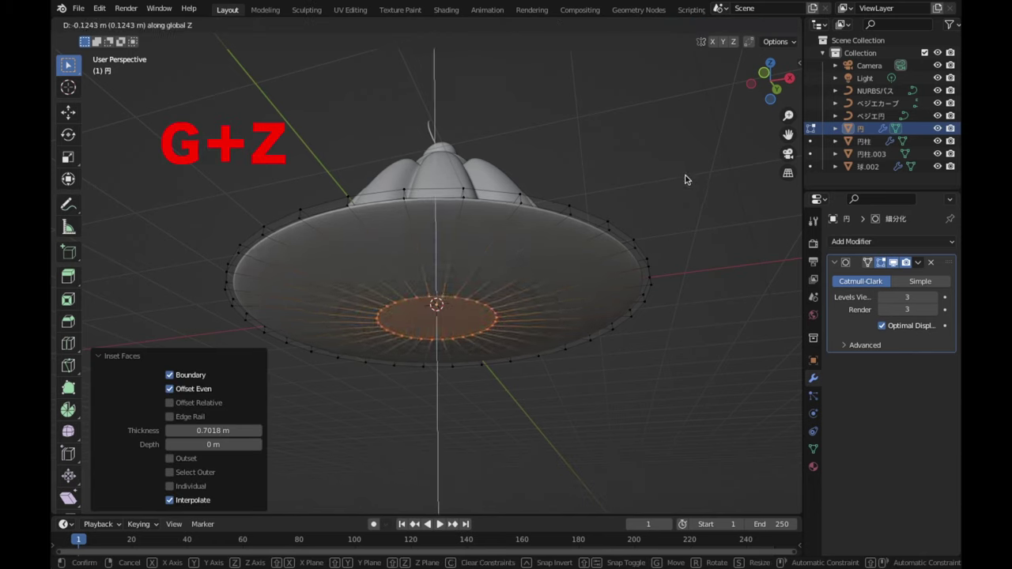
pyautogui.click(685, 174)
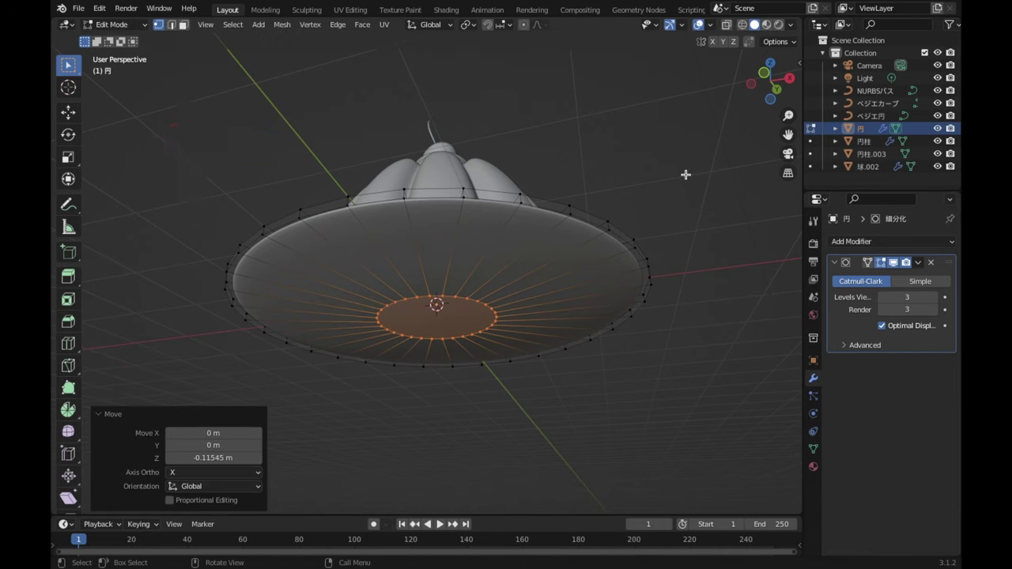
# Step: Set the centre depth to -0.087568 m and inset it again by 0.2333 m
pyautogui.press('g')
pyautogui.press('z')
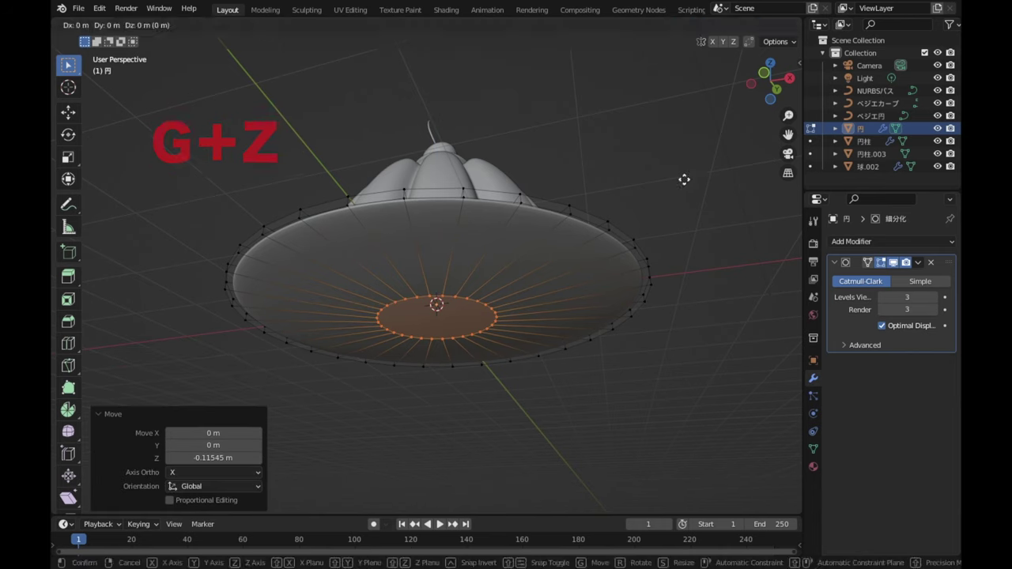
pyautogui.click(690, 185)
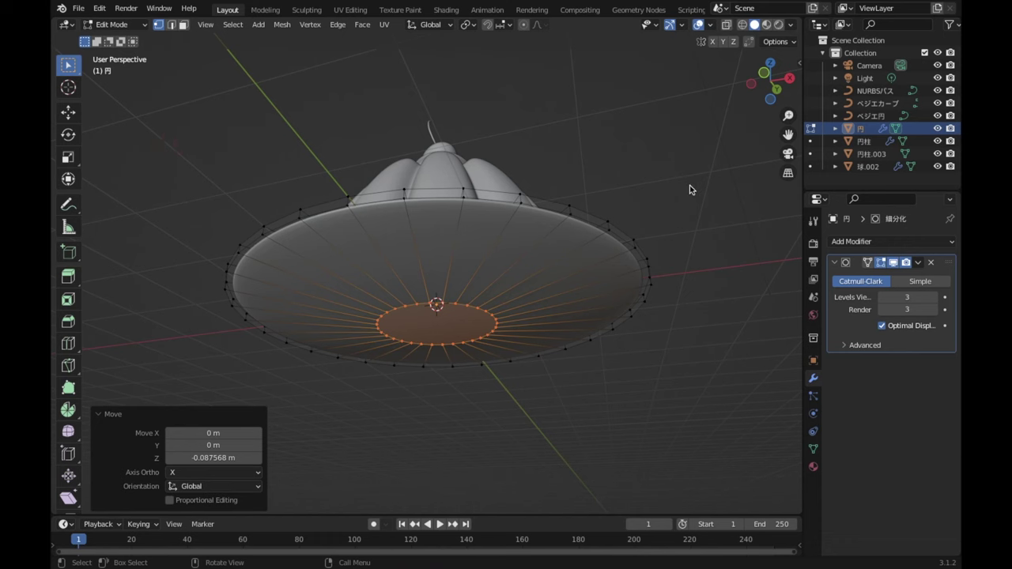
pyautogui.moveTo(632, 257); pyautogui.dragTo(632, 233, button='middle')
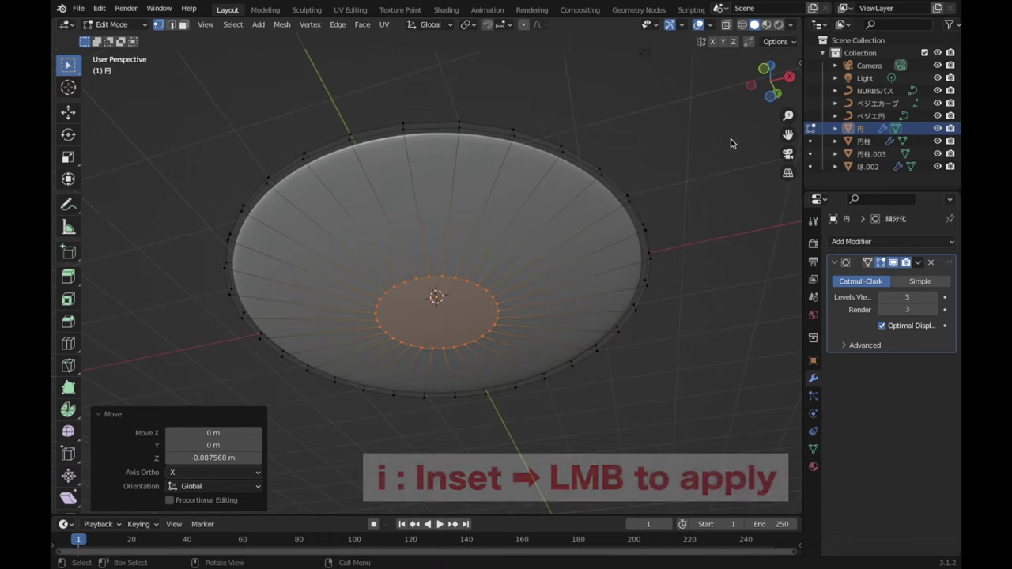
pyautogui.press('i')
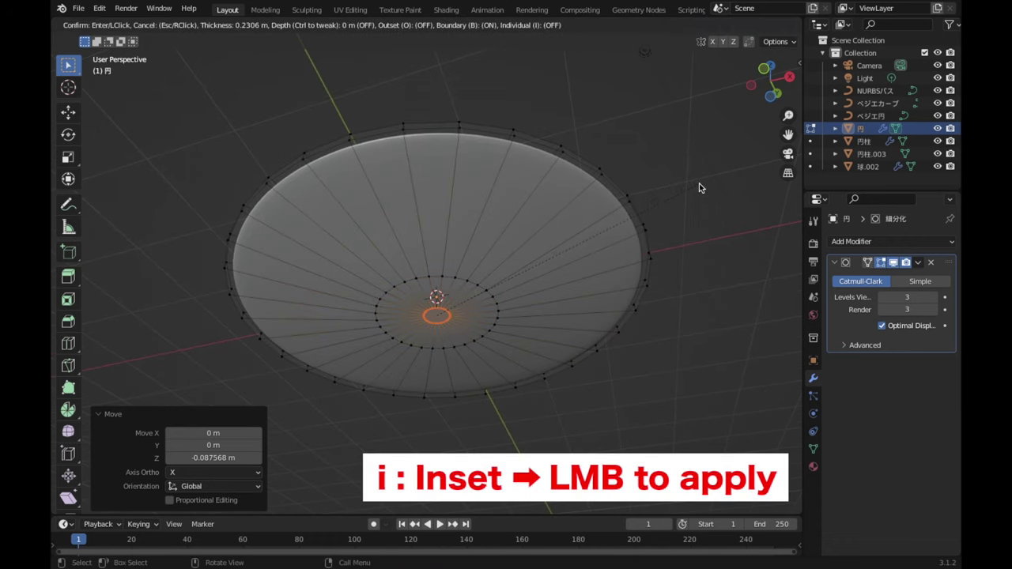
pyautogui.click(699, 184)
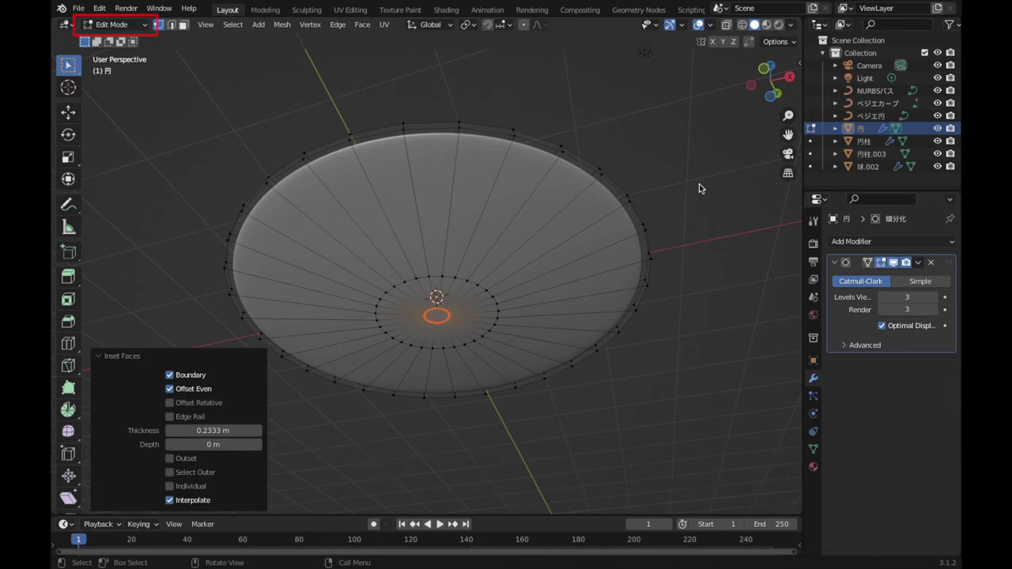
# Step: In Object Mode, raise the whole plate 0.072246 m along Z, then deselect it
pyautogui.press('Tab')
pyautogui.scroll(-3, 699, 186)
pyautogui.moveTo(678, 187)
pyautogui.mouseDown(button='middle')
pyautogui.moveTo(698, 293)
pyautogui.moveTo(626, 316)
pyautogui.moveTo(577, 358)
pyautogui.moveTo(713, 269)
pyautogui.moveTo(627, 307)
pyautogui.moveTo(616, 290)
pyautogui.mouseUp(button='middle')
pyautogui.press('g')
pyautogui.press('z')
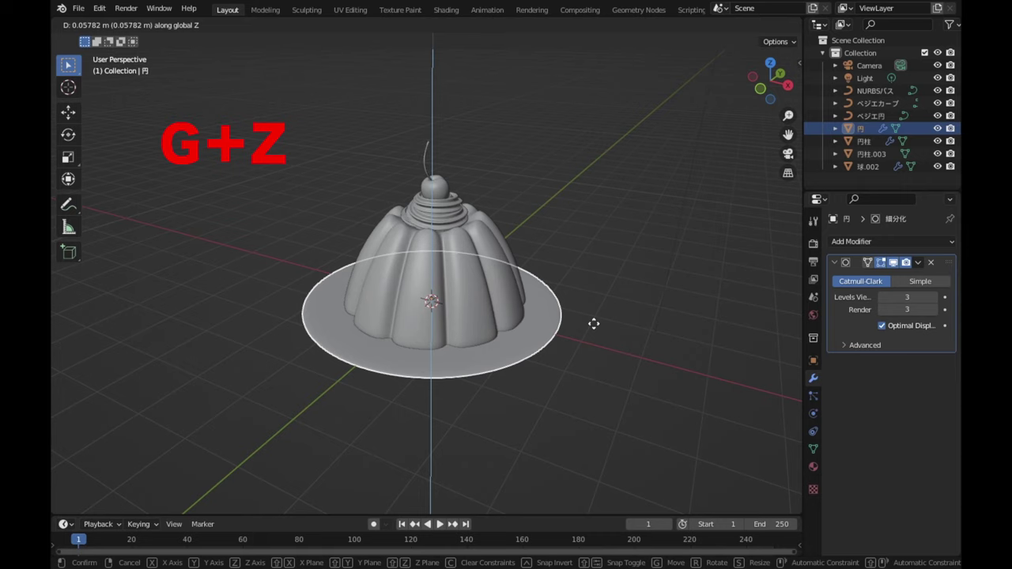
pyautogui.click(595, 326)
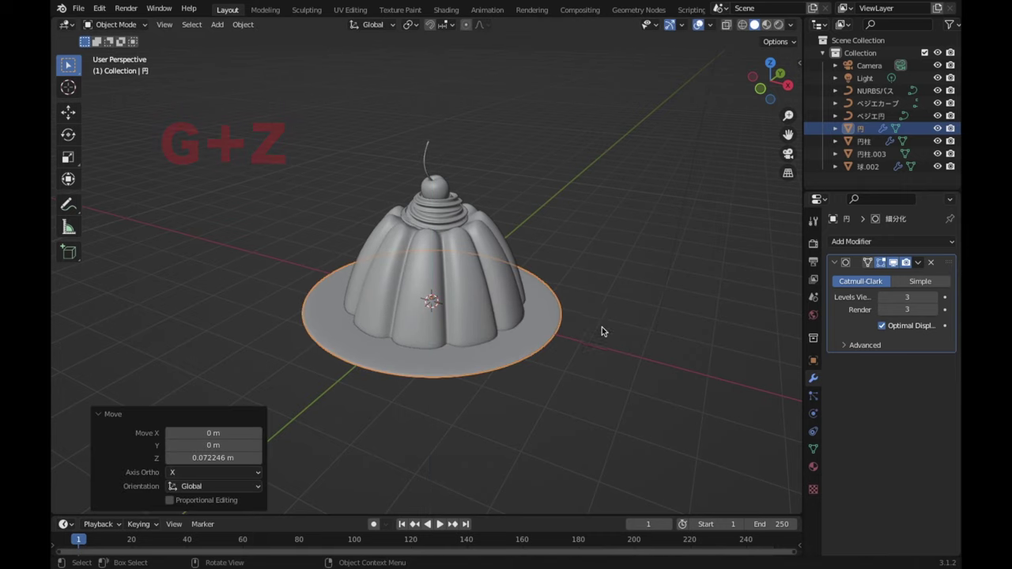
pyautogui.click(711, 306)
pyautogui.moveTo(581, 391); pyautogui.dragTo(626, 383, button='middle')
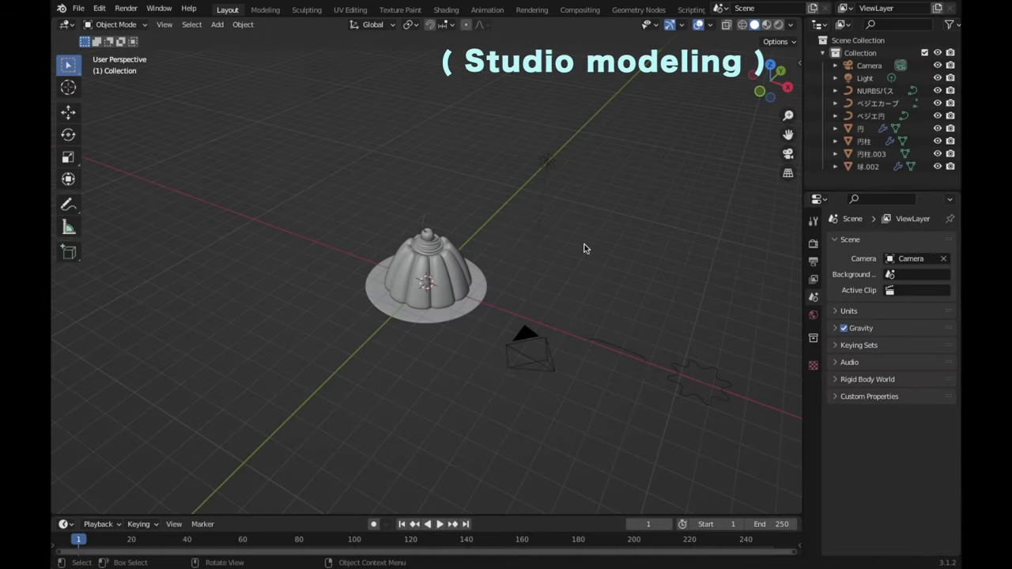
# Step: Add a plane, scale it to 10.614 and lower it 0.16552 m below the plate
pyautogui.hotkey('shift', 'a')
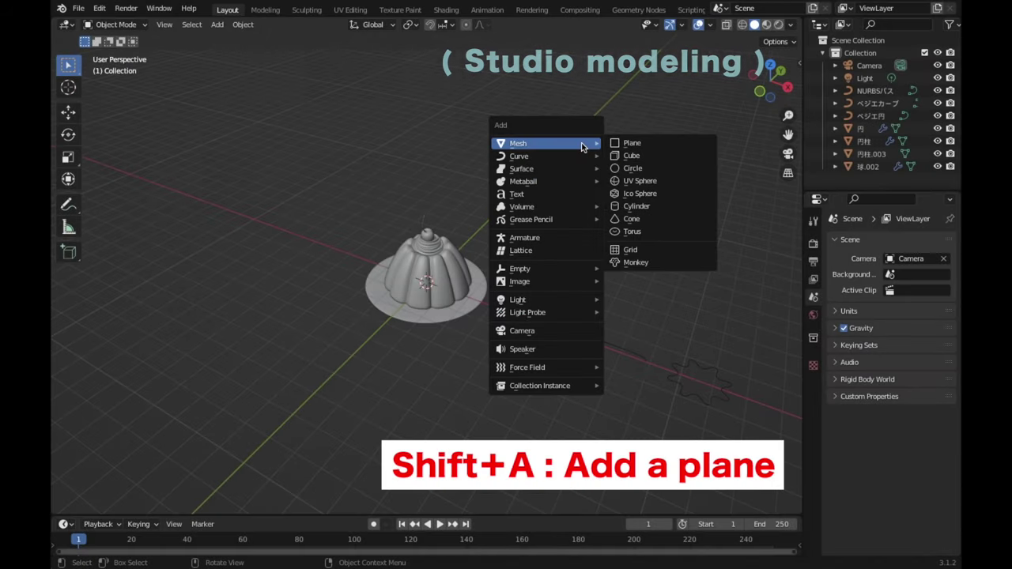
pyautogui.click(642, 147)
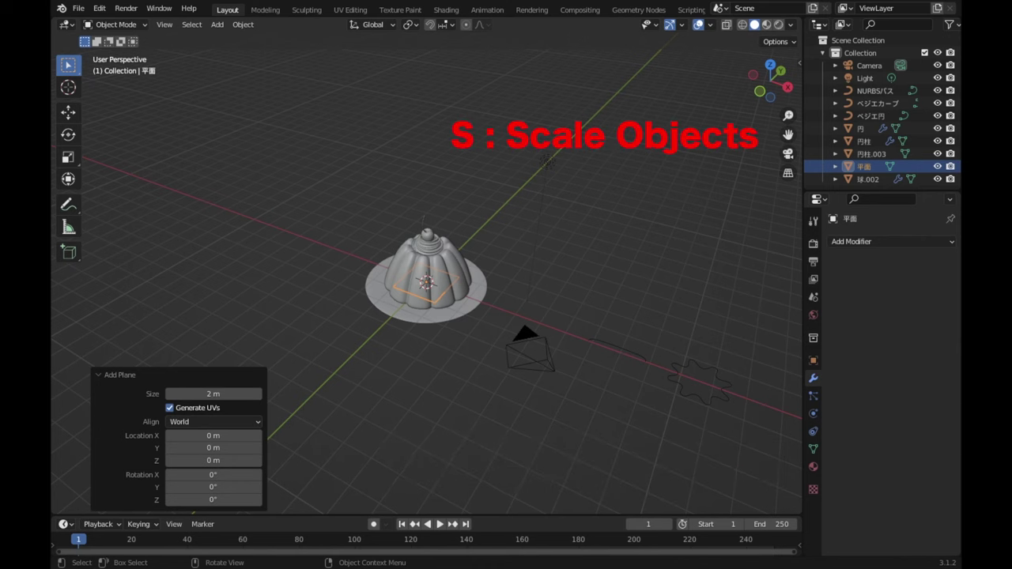
pyautogui.press('s')
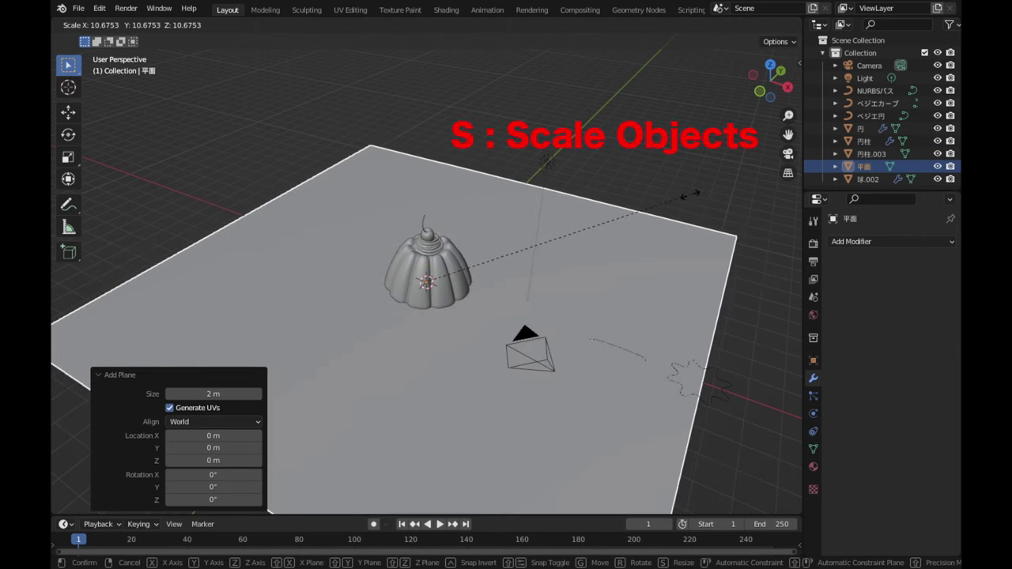
pyautogui.click(690, 198)
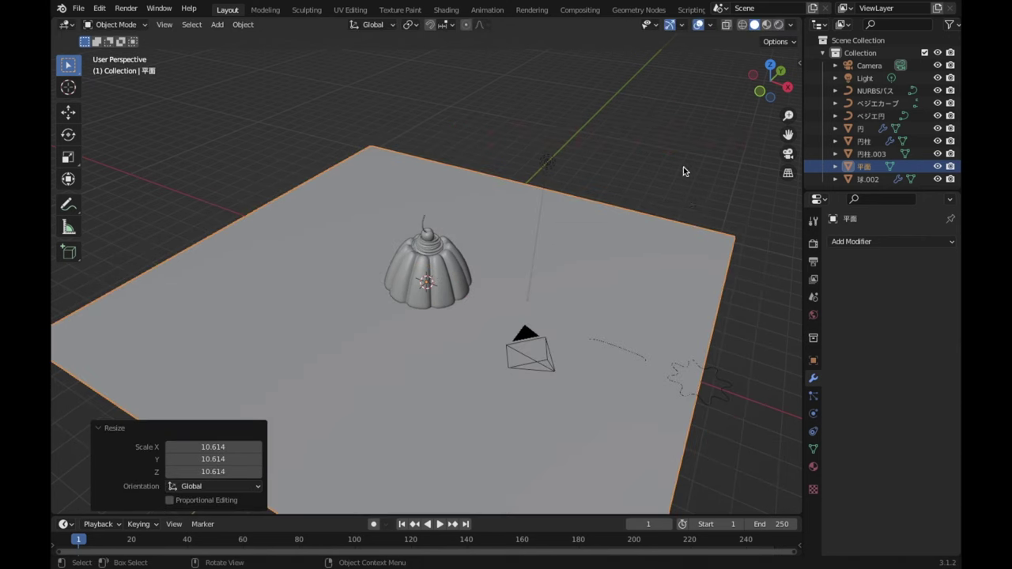
pyautogui.press('g')
pyautogui.press('z')
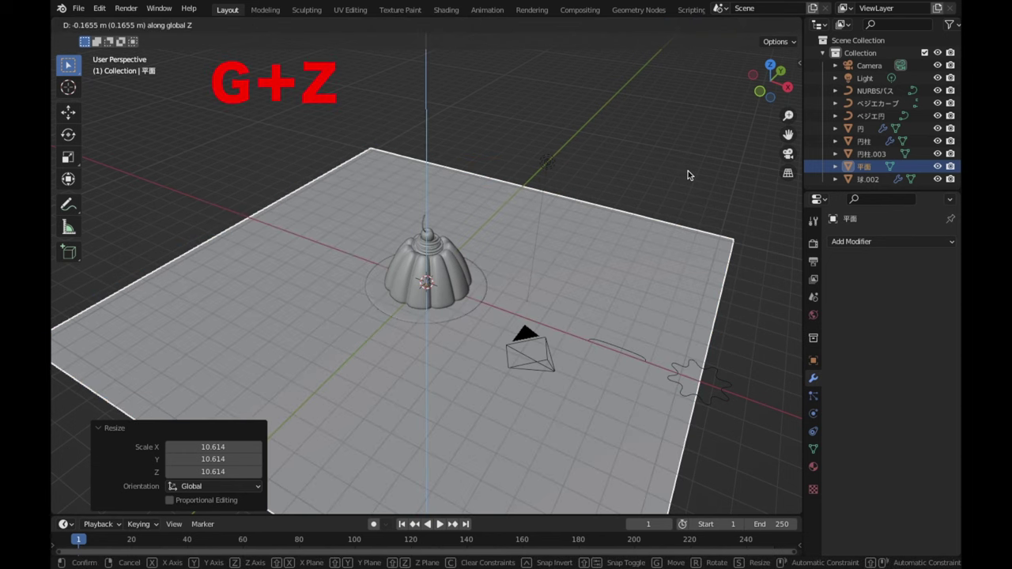
pyautogui.click(688, 176)
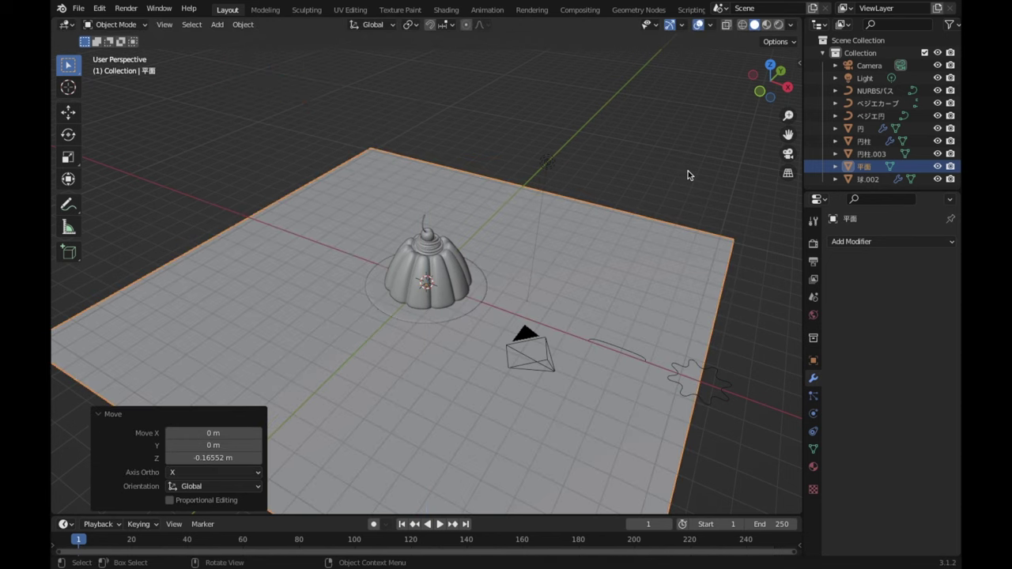
# Step: Hide the Bezier curve and star-shaped Bezier circle, then edit the floor plane's mesh
pyautogui.click(634, 356)
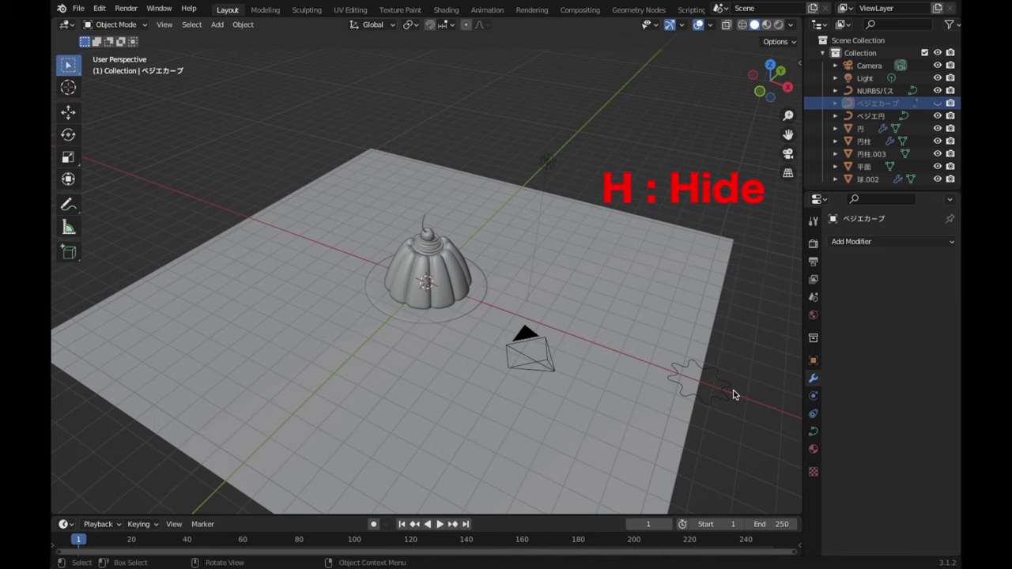
pyautogui.click(733, 391)
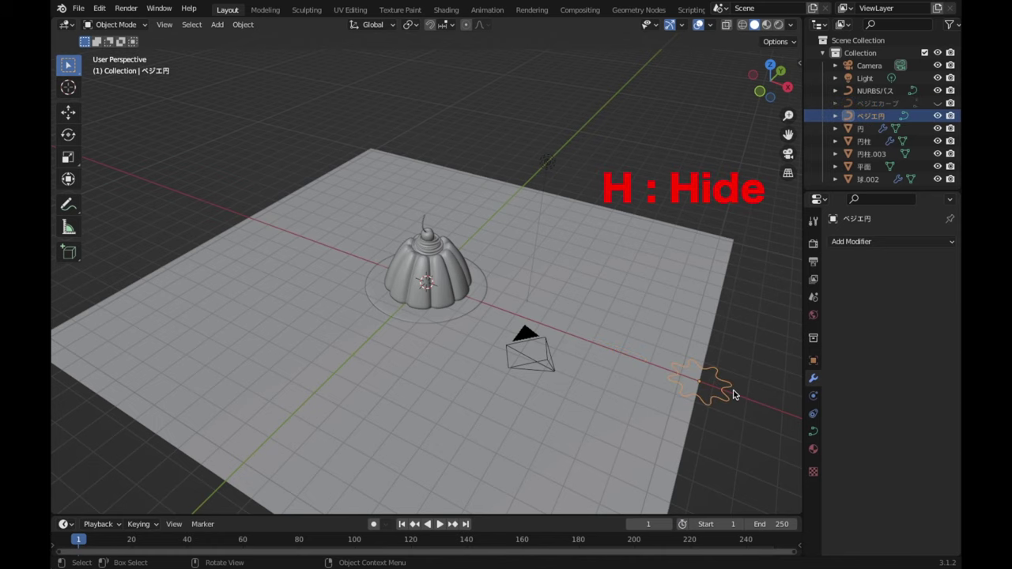
pyautogui.click(655, 290)
pyautogui.press('Tab')
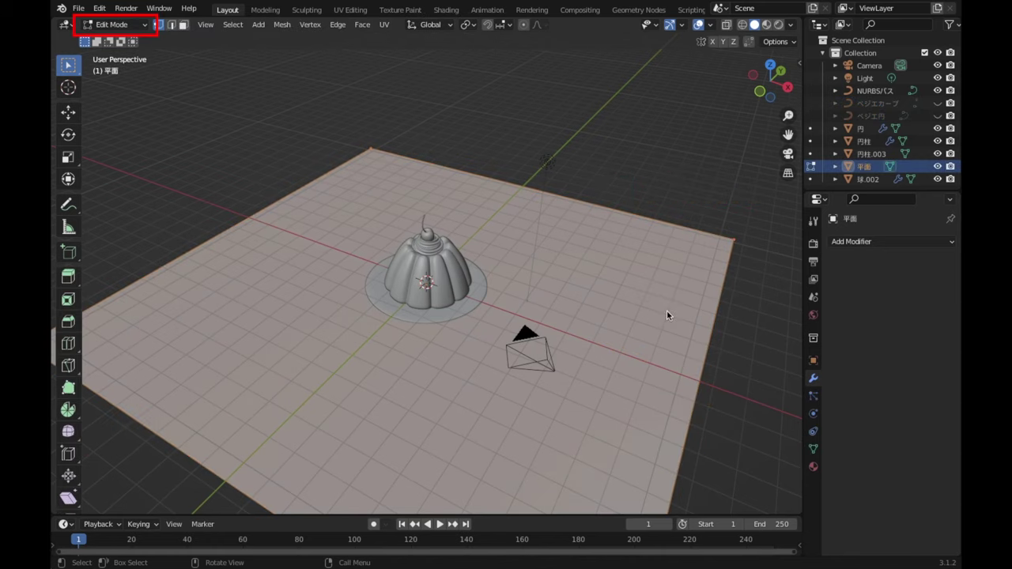
# Step: Extrude the plane's back and side edges straight up into 17.753 m backdrop walls
pyautogui.scroll(-3, 666, 310)
pyautogui.scroll(2, 634, 333)
pyautogui.press('2')
pyautogui.click(642, 285)
pyautogui.moveTo(642, 285); pyautogui.dragTo(506, 301, button='middle')
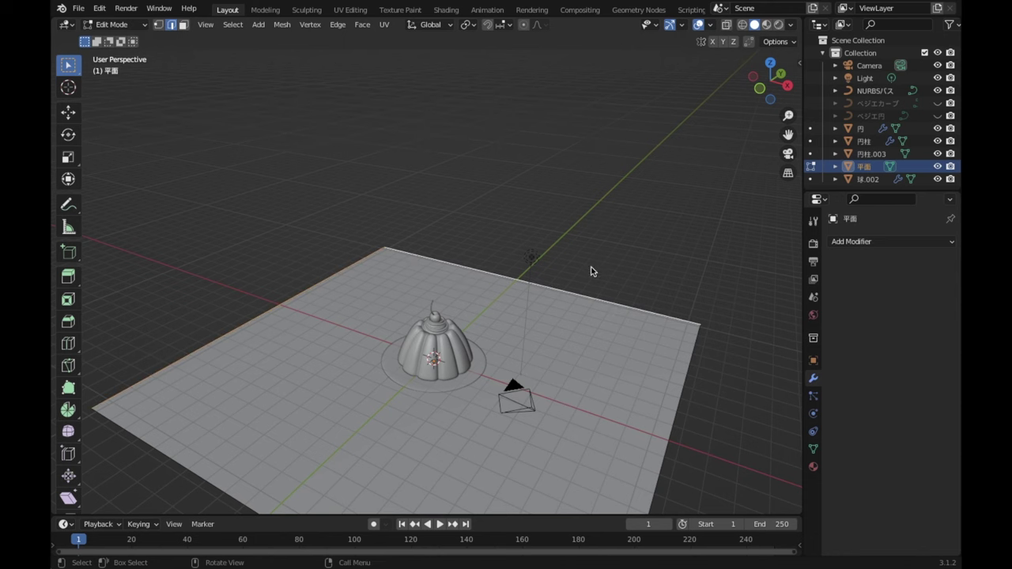
pyautogui.scroll(-2, 600, 316)
pyautogui.press('e')
pyautogui.press('z')
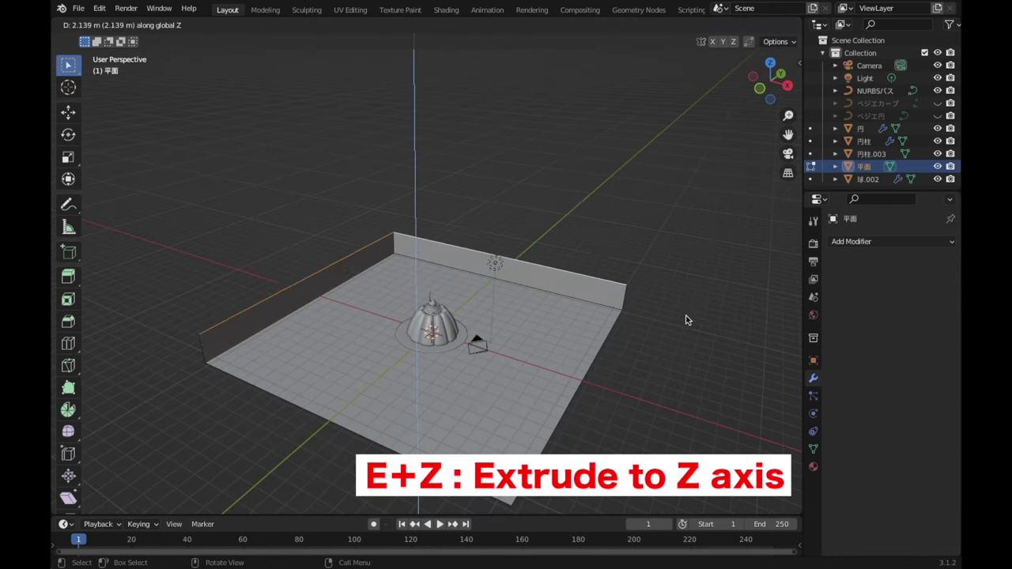
pyautogui.click(677, 125)
# Step: Bevel the wall-to-floor and back-corner edges with 11 segments and return to Object Mode
pyautogui.scroll(1, 715, 313)
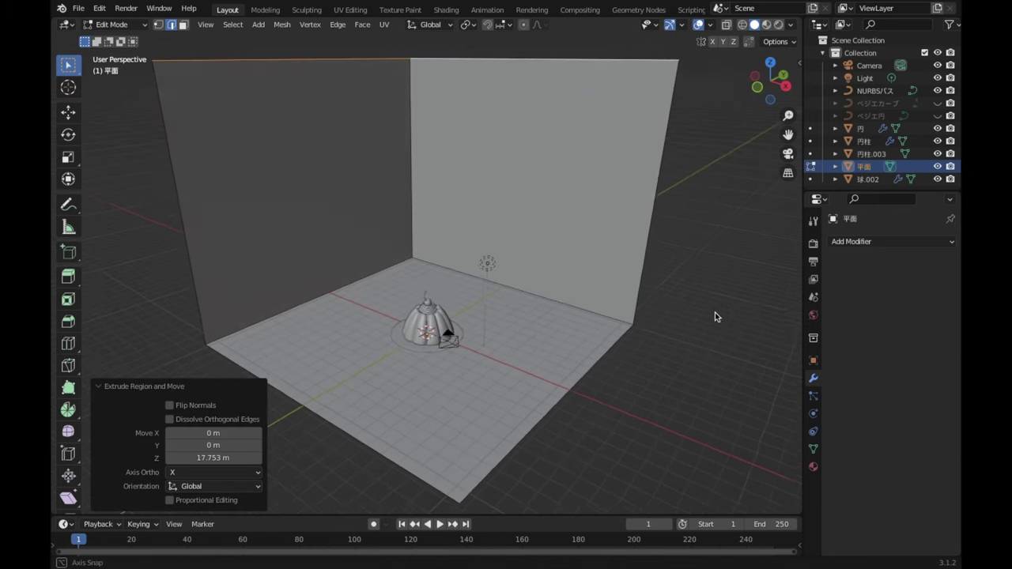
pyautogui.scroll(1, 632, 298)
pyautogui.scroll(1, 644, 317)
pyautogui.scroll(1, 644, 322)
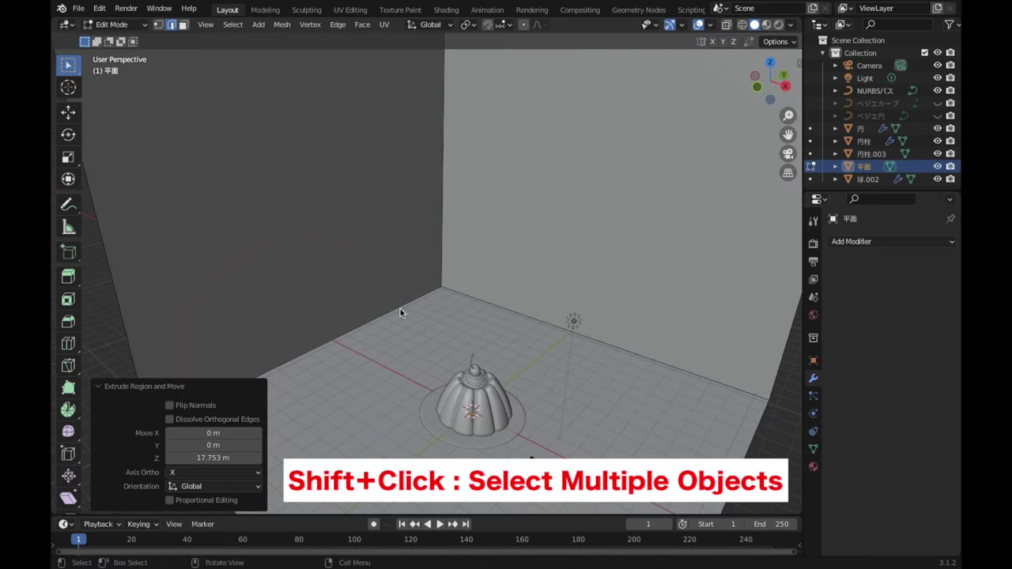
pyautogui.keyDown('shift'); pyautogui.click(442, 234); pyautogui.keyUp('shift')
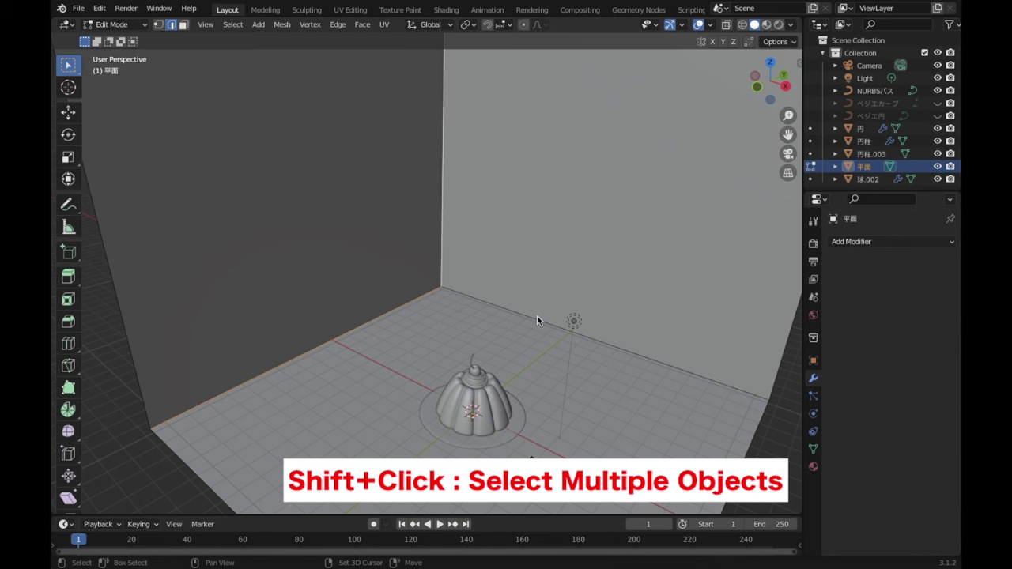
pyautogui.scroll(-2, 537, 317)
pyautogui.hotkey('ctrl', 'b')
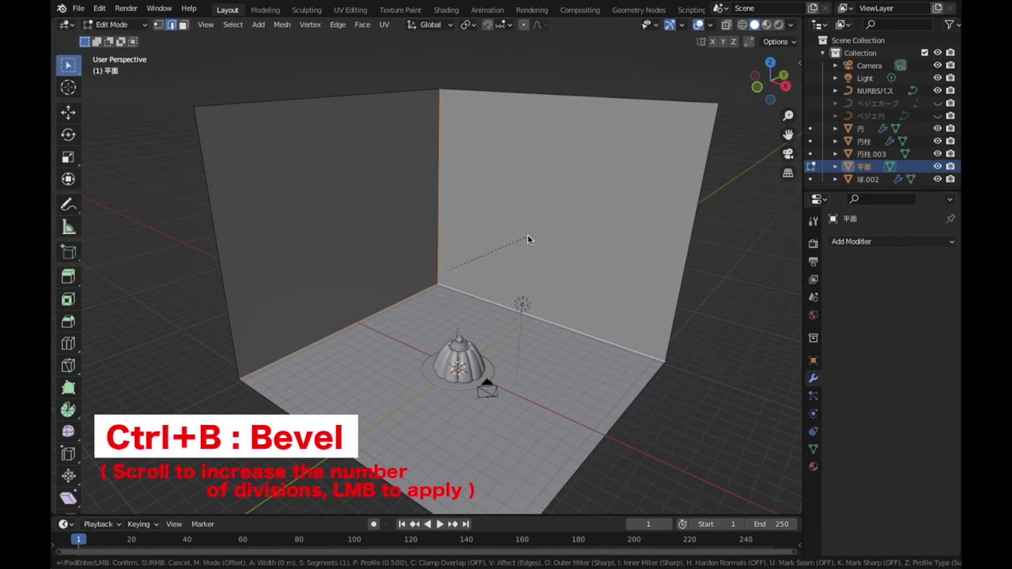
pyautogui.scroll(3, 602, 172)
pyautogui.scroll(4, 603, 171)
pyautogui.scroll(2, 603, 172)
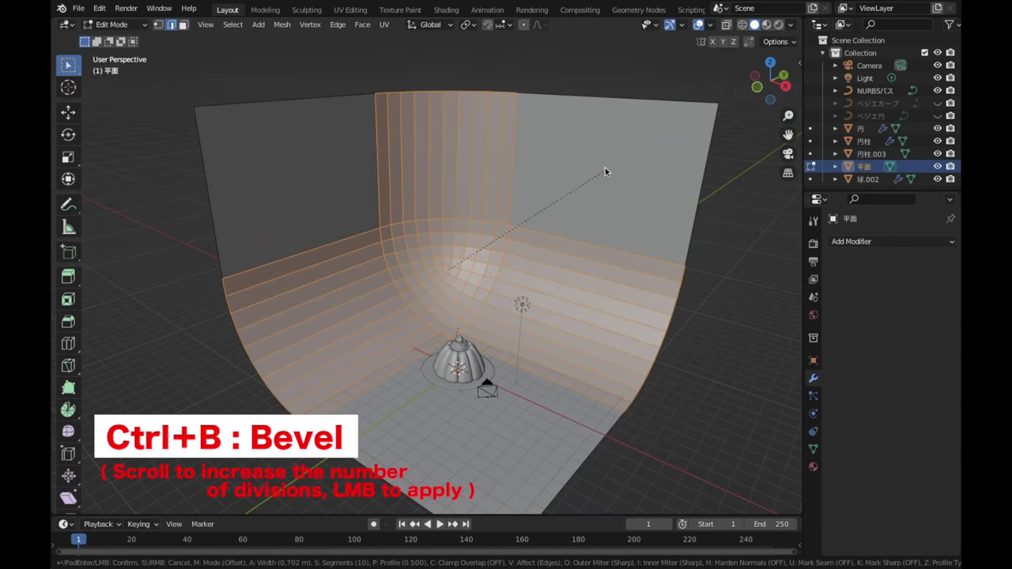
pyautogui.scroll(1, 607, 159)
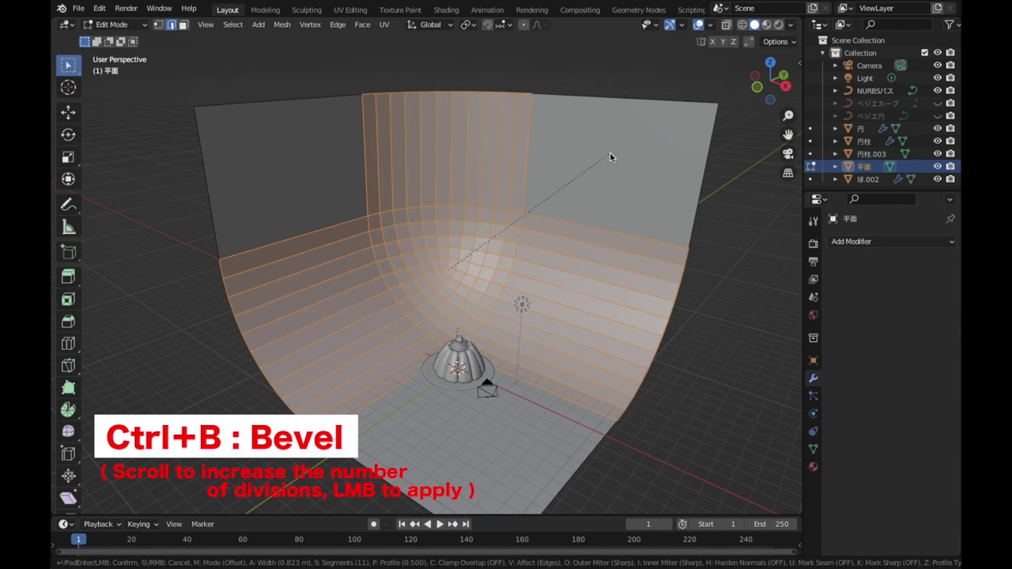
pyautogui.click(609, 154)
pyautogui.press('Tab')
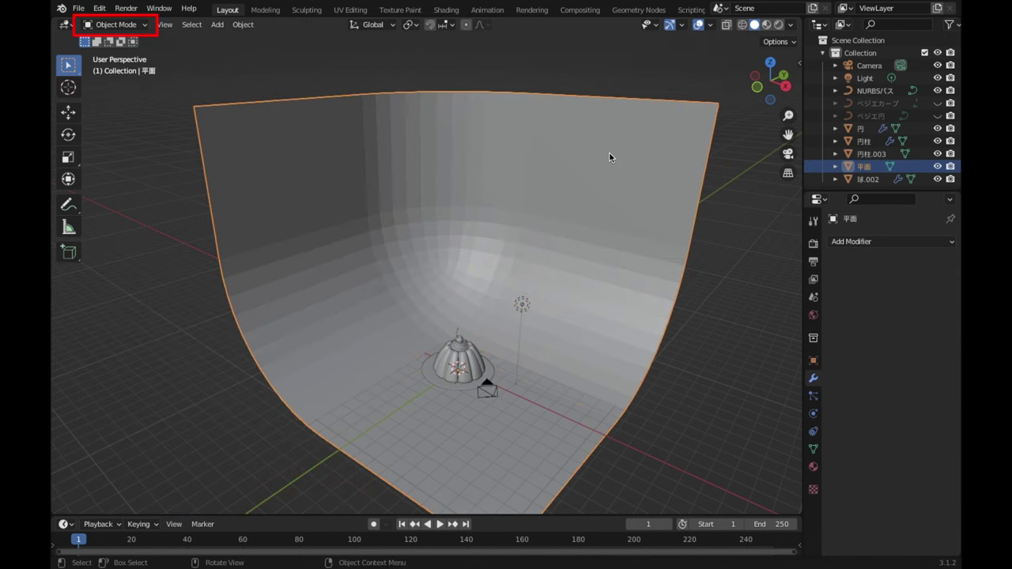
pyautogui.rightClick(609, 154)
# Step: Smooth-shade the backdrop and delete the default light
pyautogui.click(575, 155)
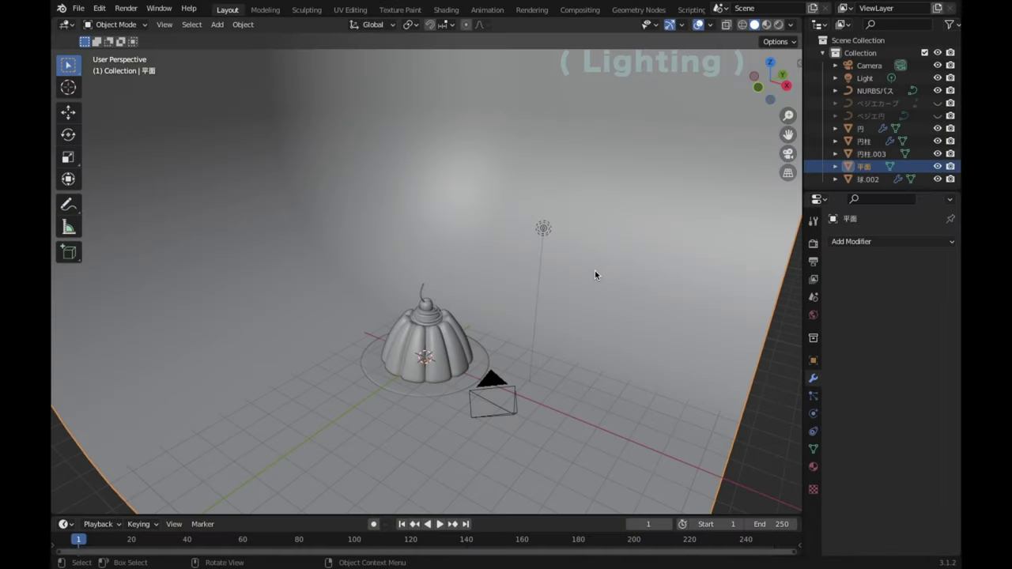
pyautogui.click(567, 217)
pyautogui.press('x')
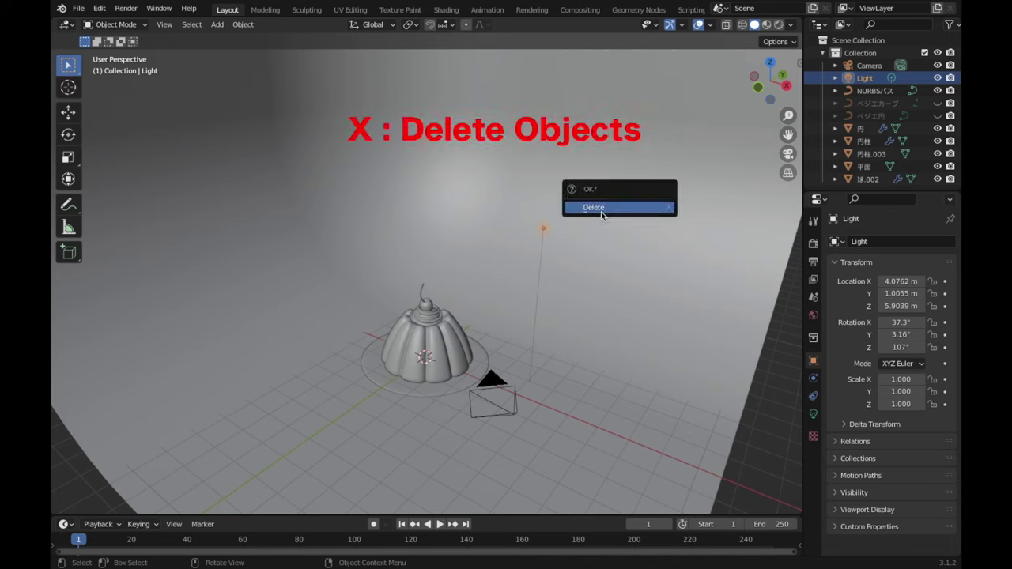
pyautogui.click(601, 211)
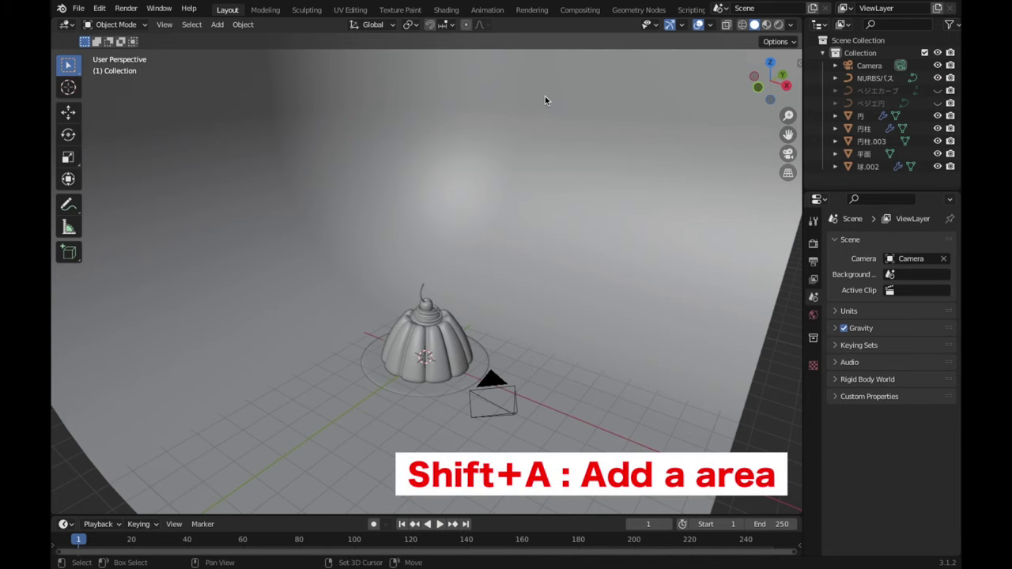
# Step: Add an area light and raise it about 8.9 m straight up
pyautogui.hotkey('shift', 'a')
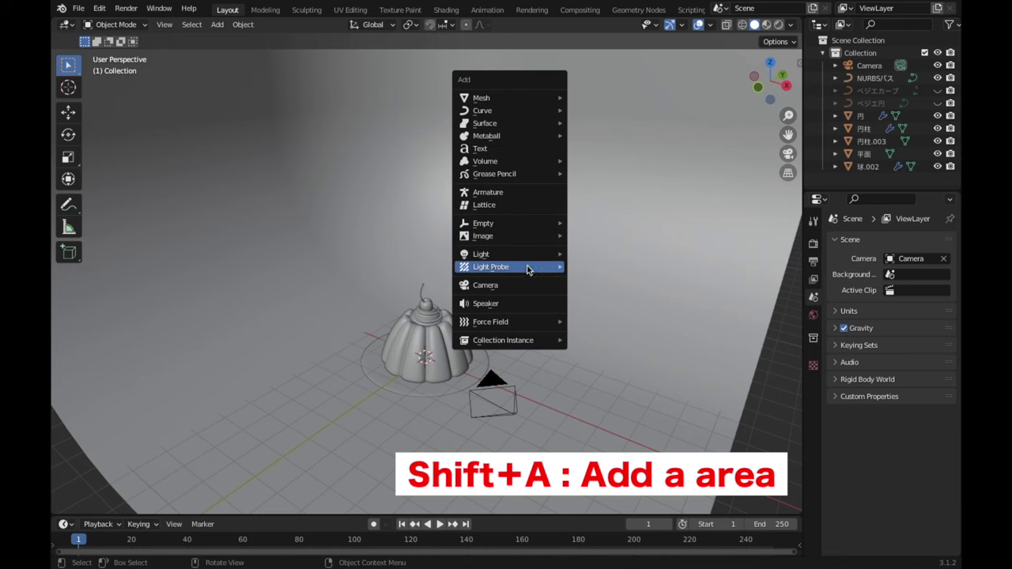
pyautogui.moveTo(481, 253)
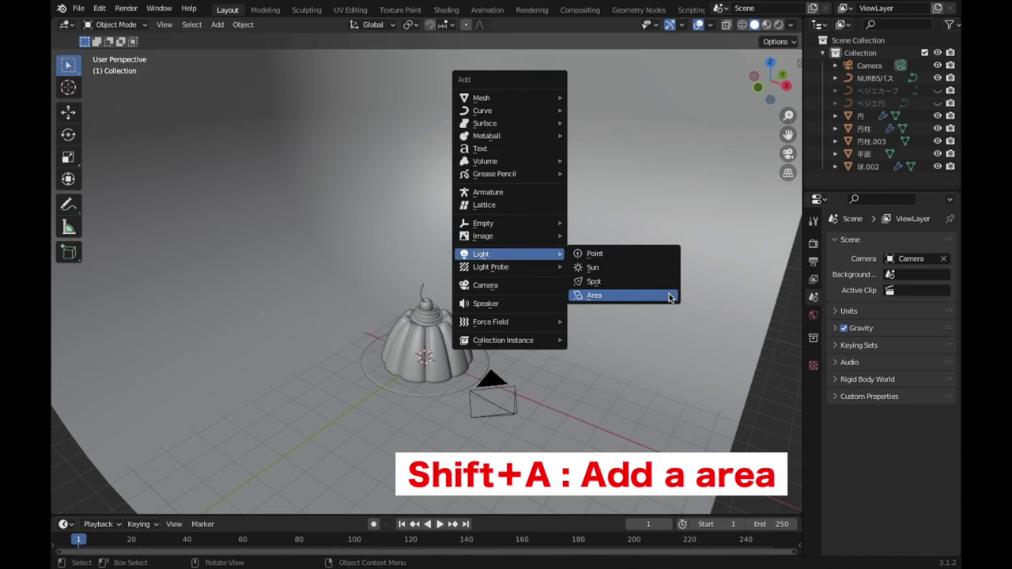
pyautogui.click(669, 294)
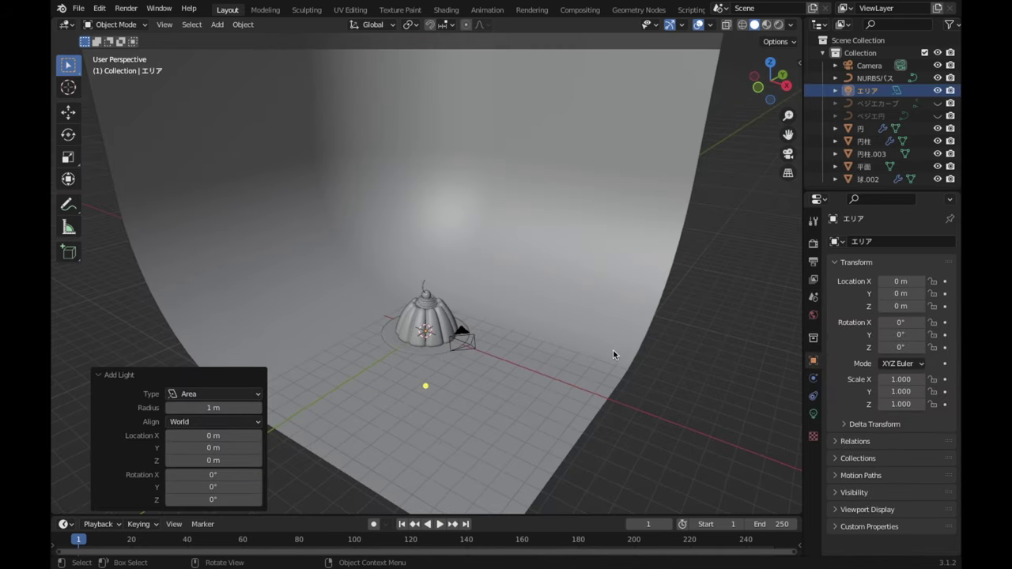
pyautogui.press('g')
pyautogui.press('z')
pyautogui.click(656, 201)
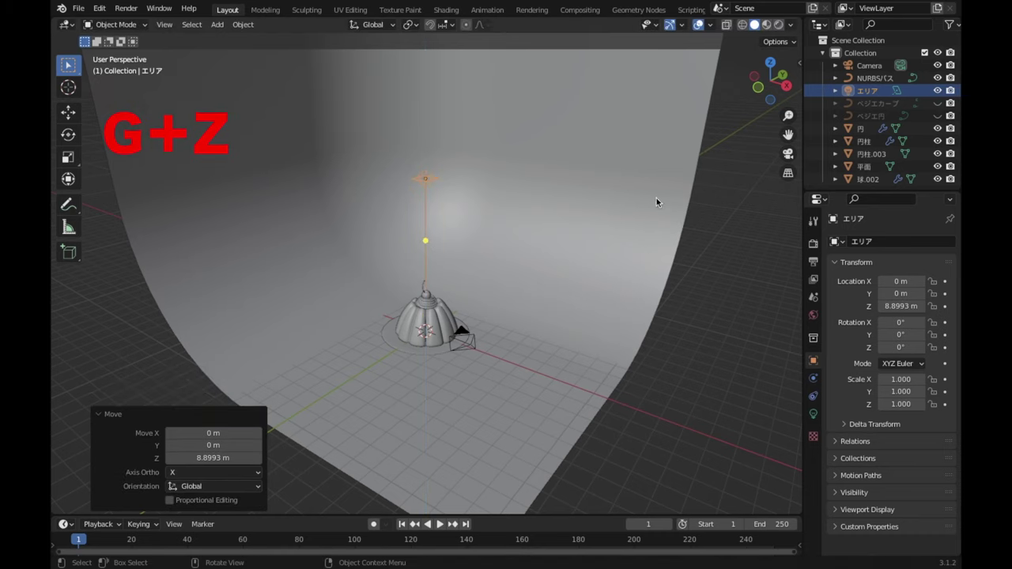
# Step: Set the area light's power to 1000 W and its shape to Ellipse
pyautogui.click(814, 414)
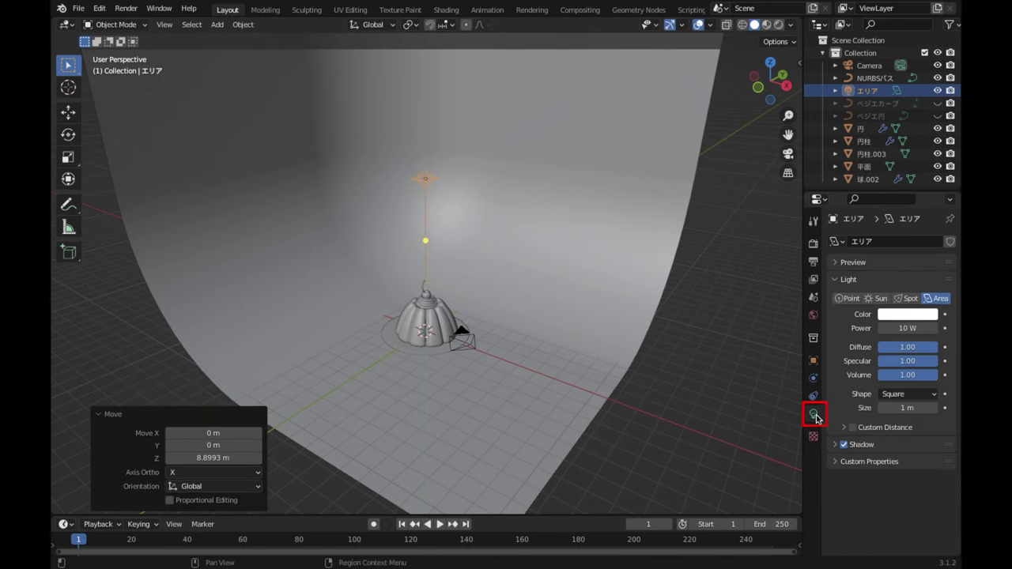
pyautogui.click(906, 328)
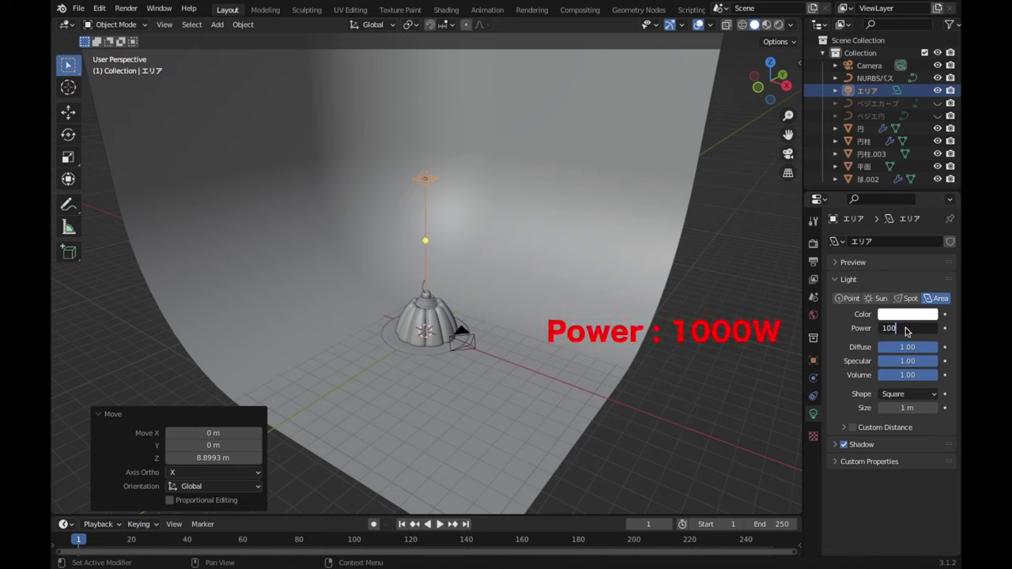
pyautogui.press('Return')
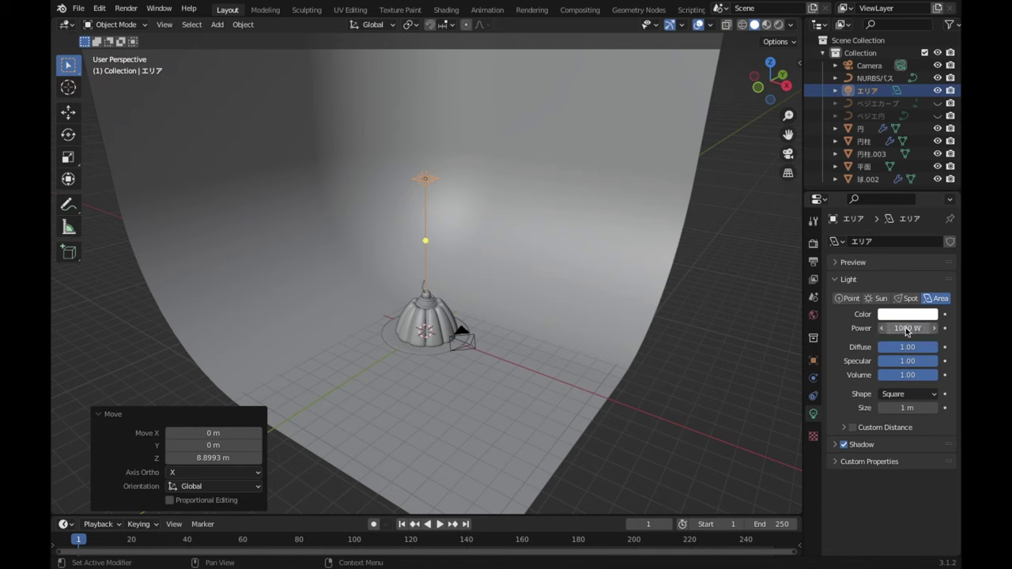
pyautogui.click(917, 395)
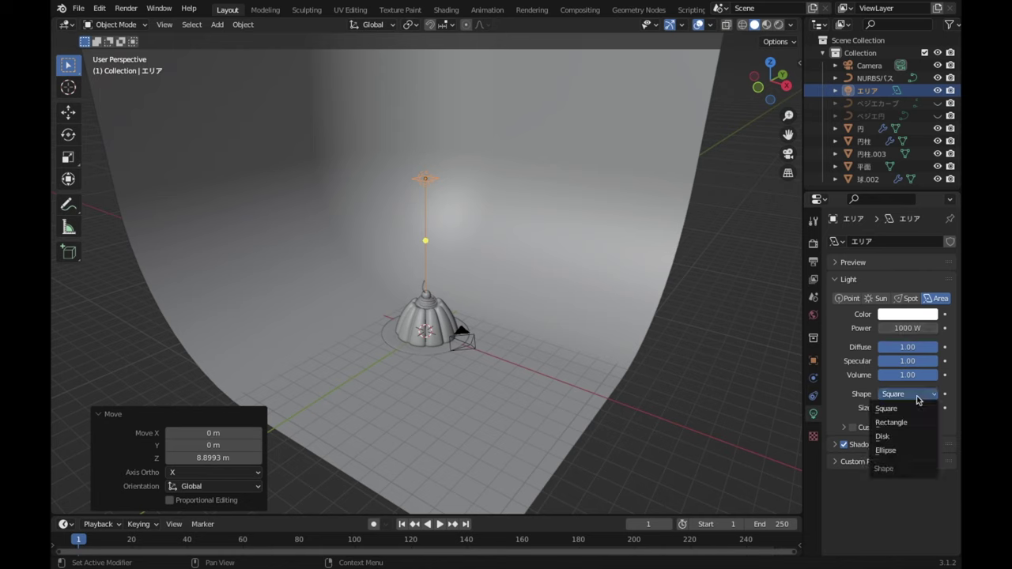
pyautogui.click(921, 450)
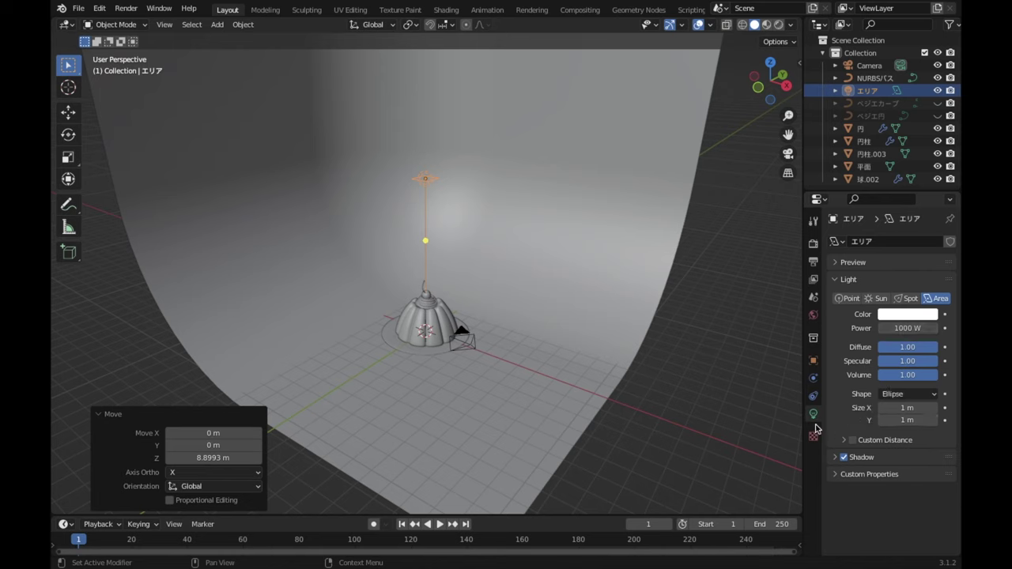
# Step: Move the area light about 7 m along negative Y and lower it about 2.6 m
pyautogui.press('g')
pyautogui.press('y')
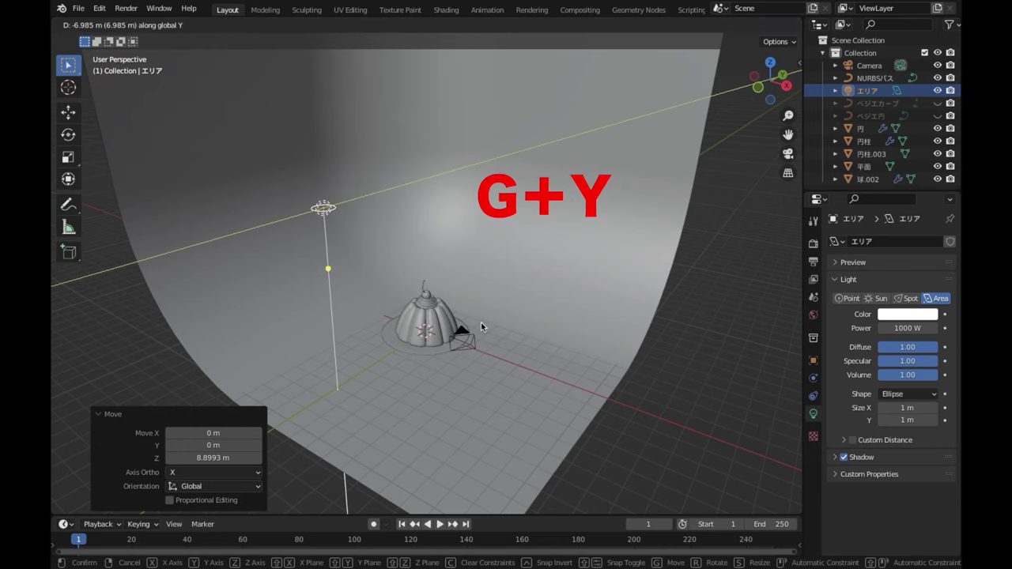
pyautogui.click(480, 326)
pyautogui.moveTo(547, 331); pyautogui.dragTo(594, 347, button='middle')
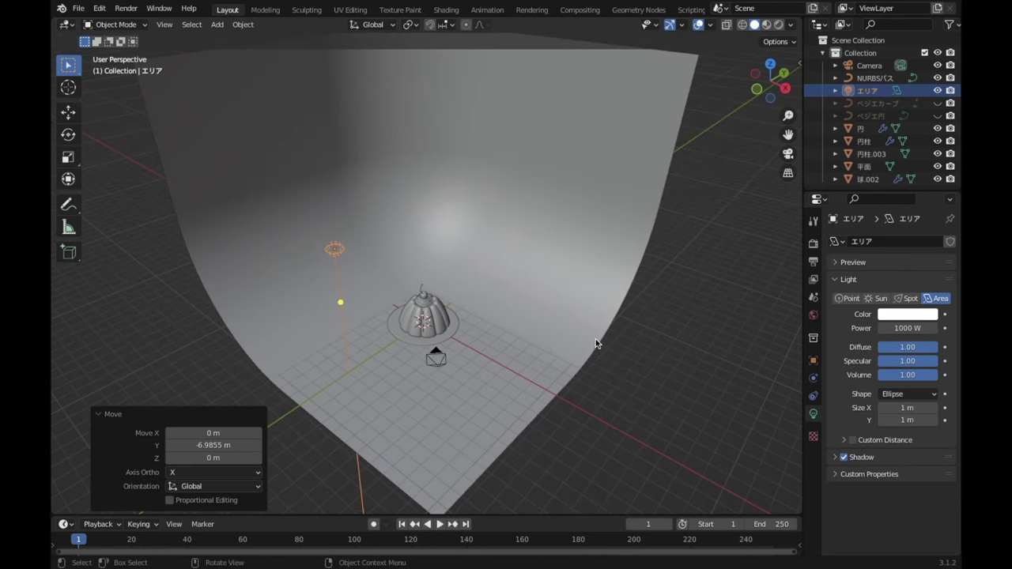
pyautogui.press('g')
pyautogui.press('z')
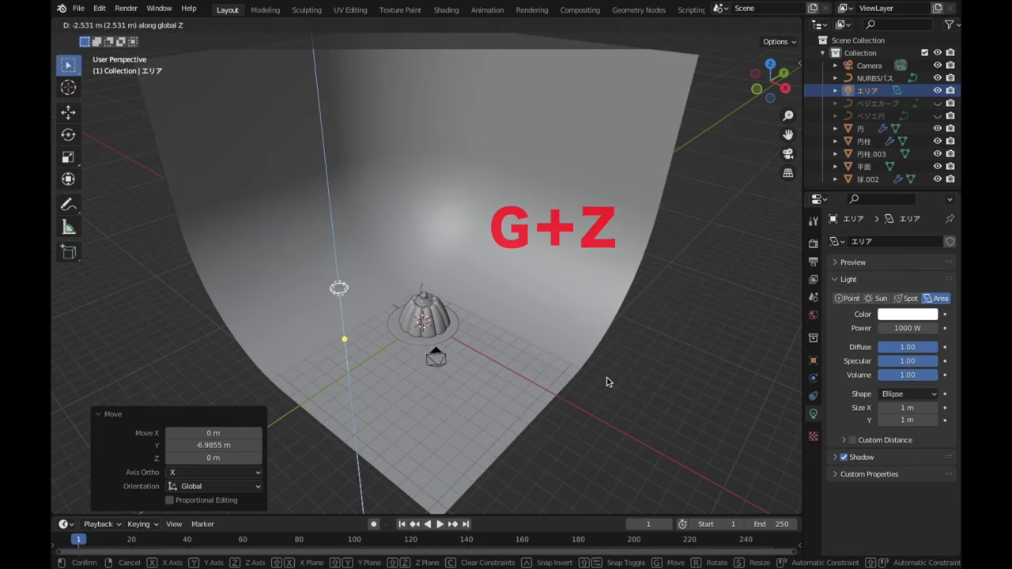
pyautogui.click(607, 382)
# Step: Duplicate the area light, placing the copy about 7.3 m along X and 4.5 m along Y
pyautogui.hotkey('shift', 'd')
pyautogui.press('x')
pyautogui.click(614, 259)
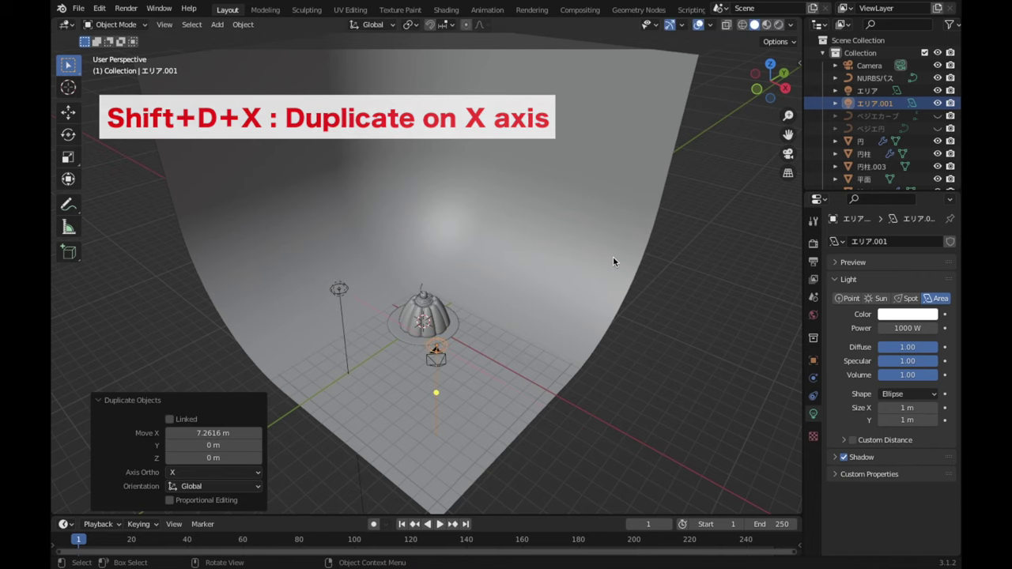
pyautogui.press('g')
pyautogui.press('y')
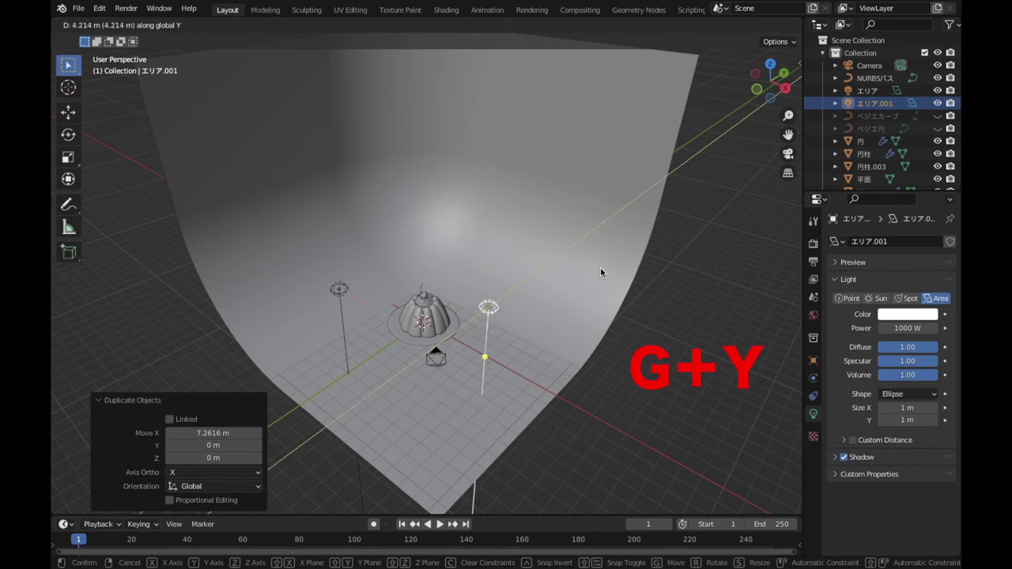
pyautogui.click(602, 260)
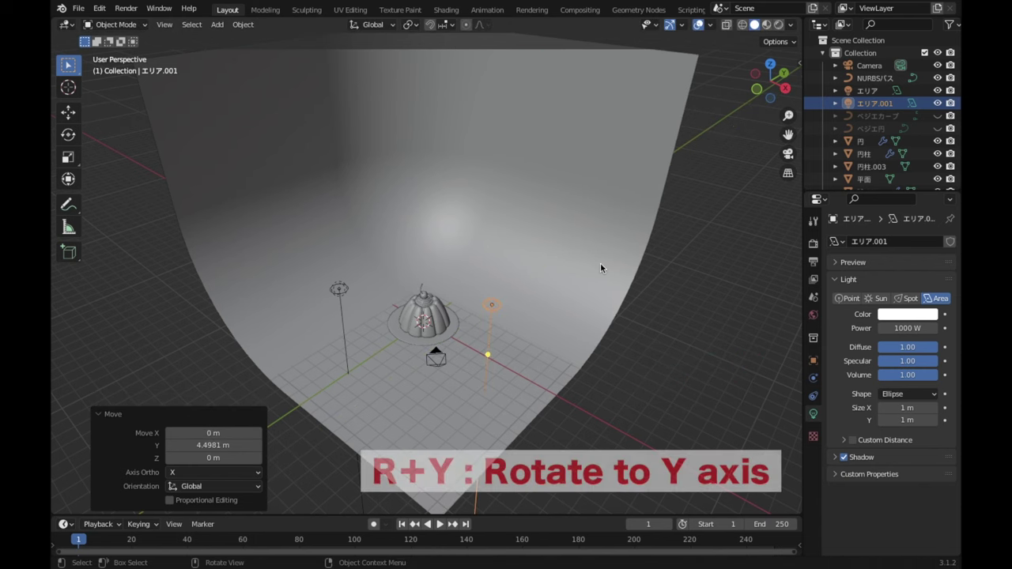
# Step: Tilt the copied light around Y and turn it about 15° on Z to face the mould
pyautogui.press('r')
pyautogui.press('y')
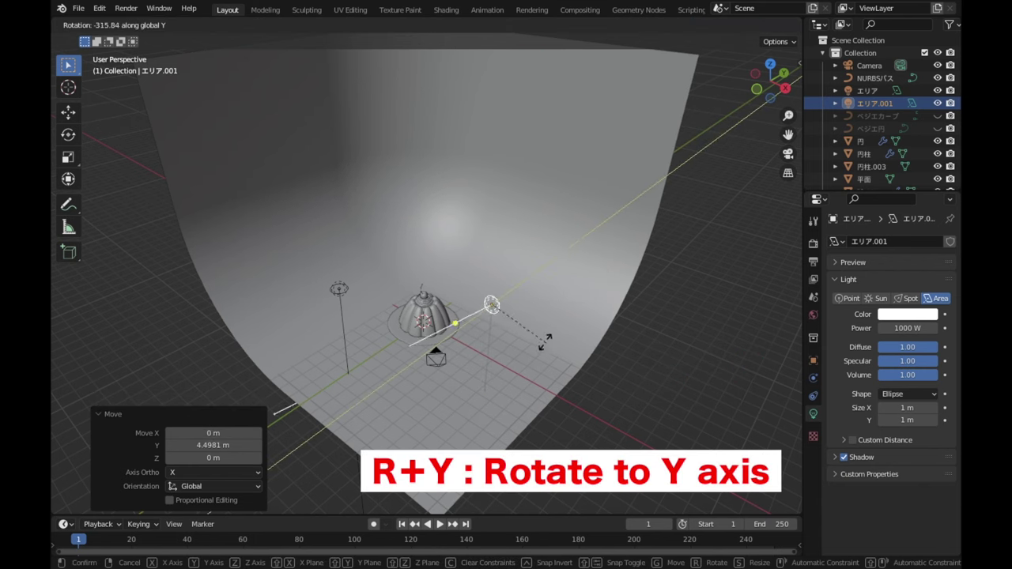
pyautogui.click(538, 341)
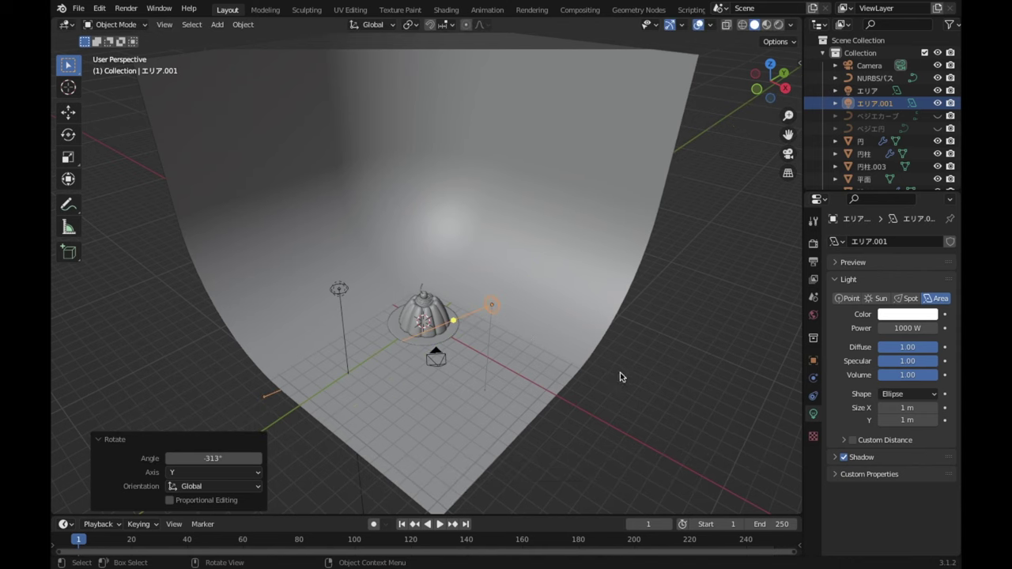
pyautogui.press('r')
pyautogui.press('z')
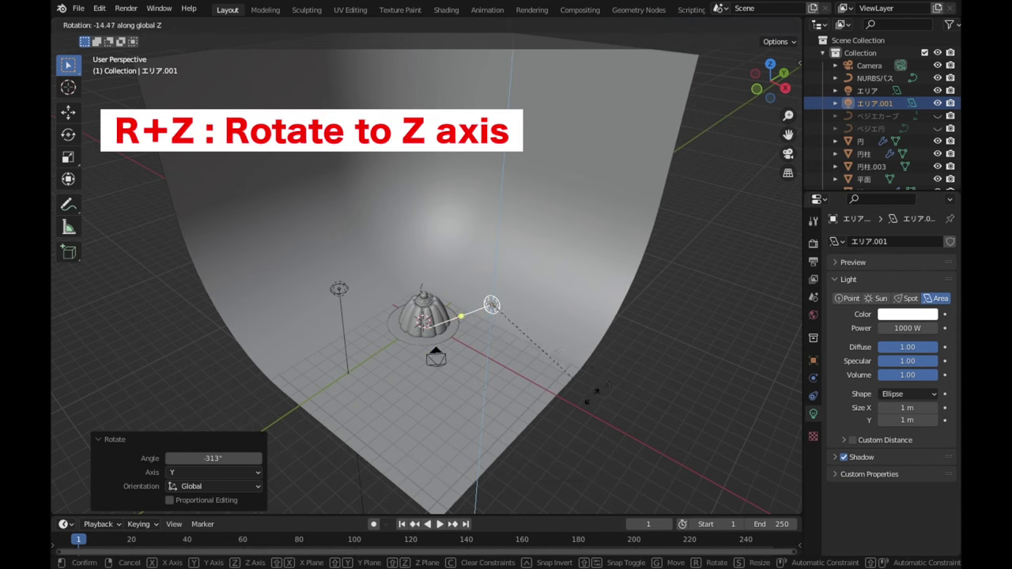
pyautogui.click(591, 397)
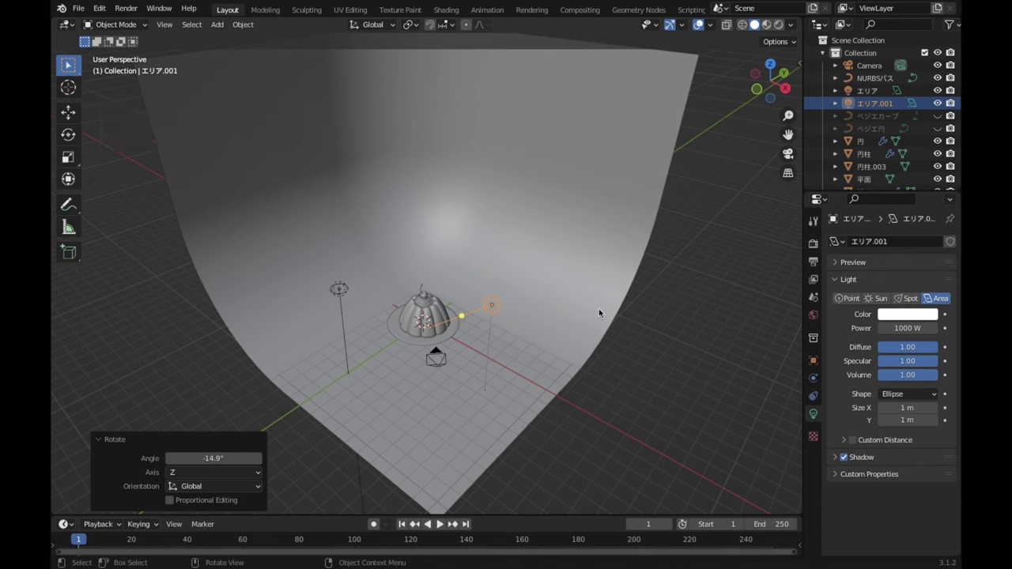
# Step: Rotate the original area light 42° around X toward the mould
pyautogui.click(338, 291)
pyautogui.press('r')
pyautogui.press('x')
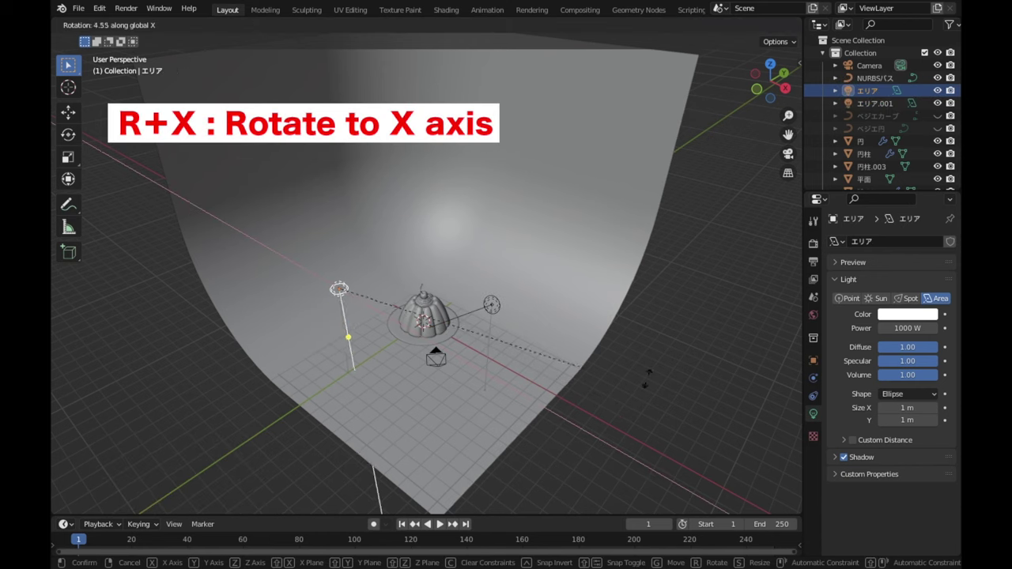
pyautogui.click(686, 162)
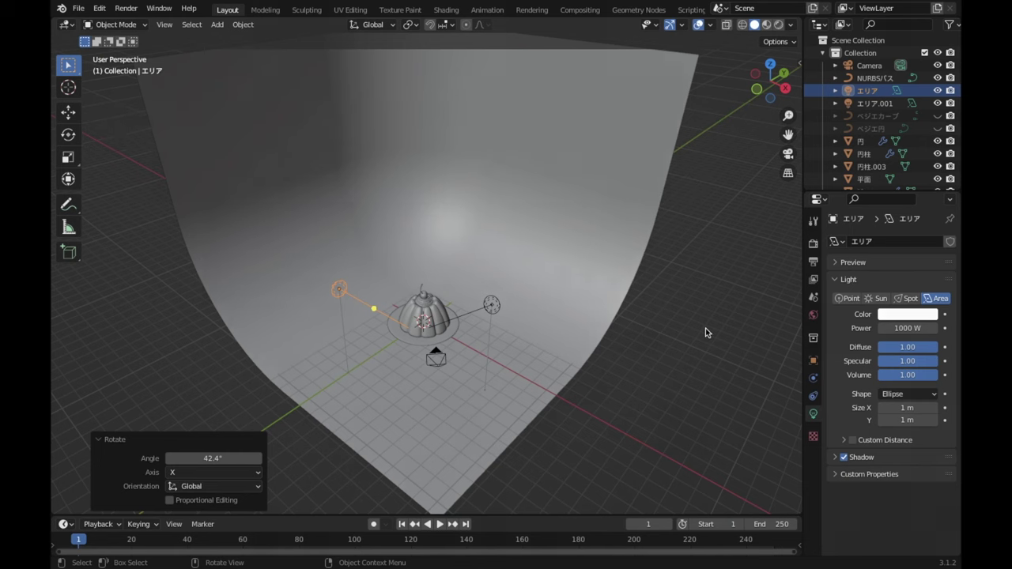
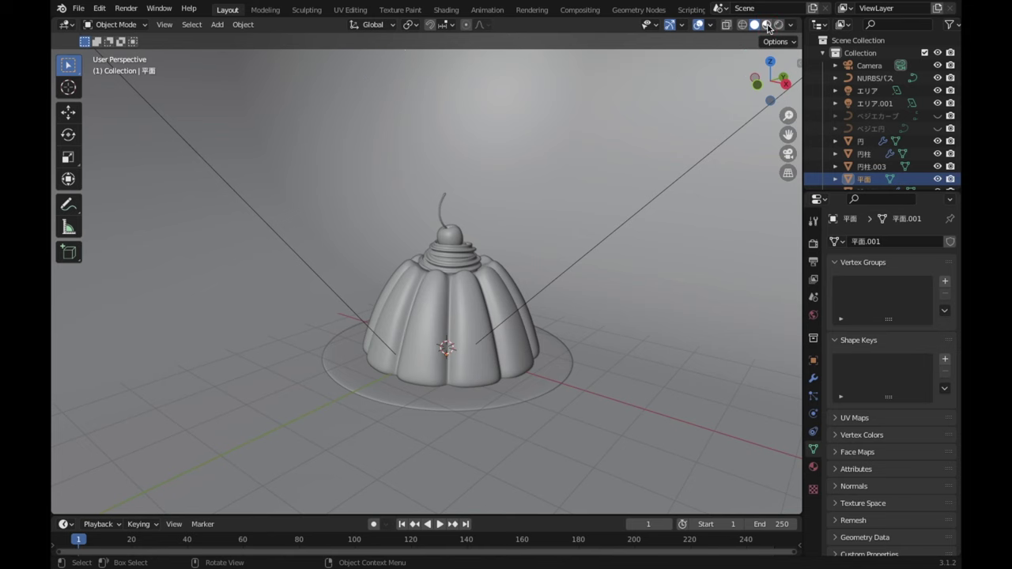
# Step: Switch to Material Preview and add a new material to the pudding body (円柱)
pyautogui.click(767, 26)
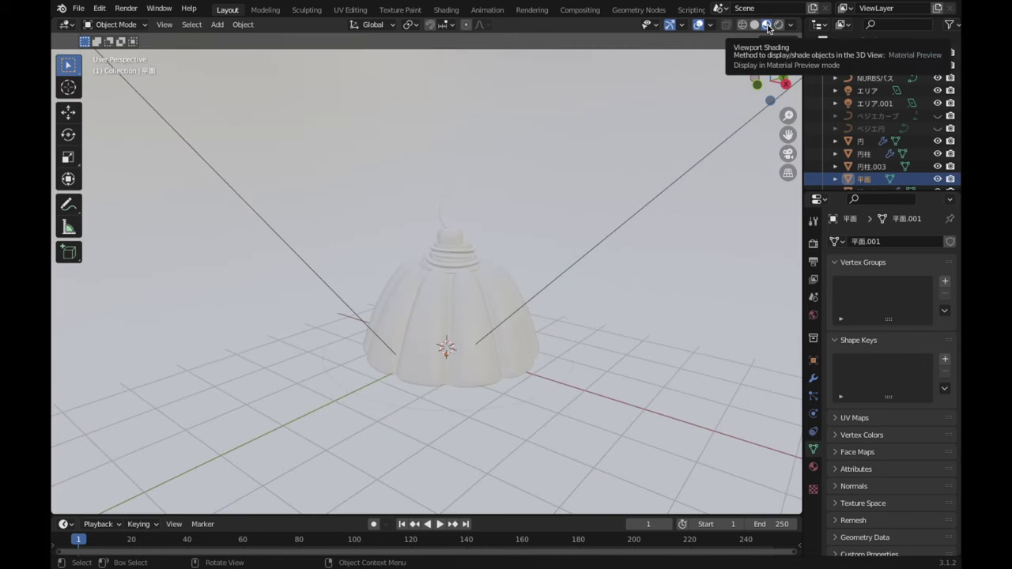
pyautogui.click(448, 291)
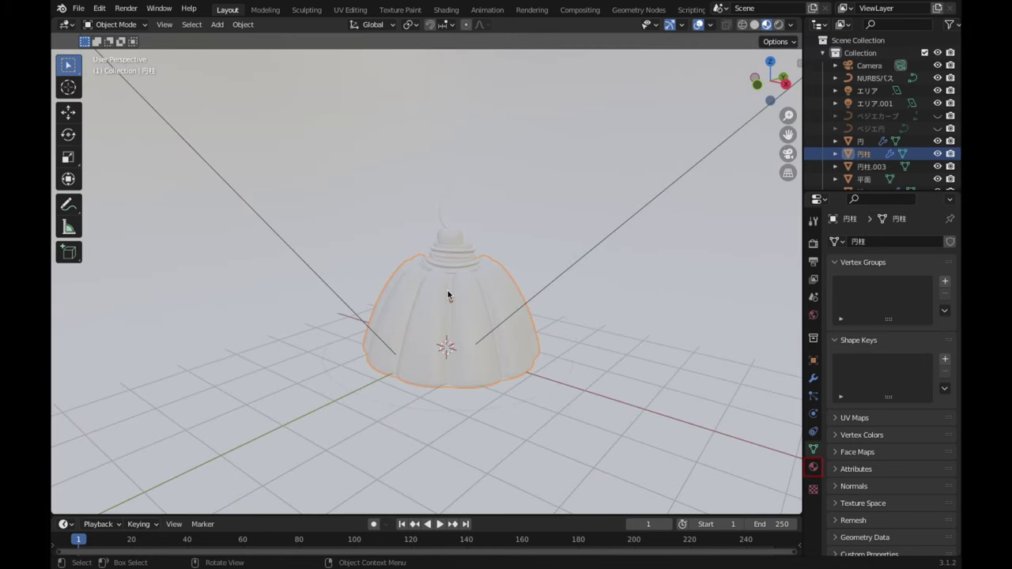
pyautogui.click(814, 467)
pyautogui.click(905, 296)
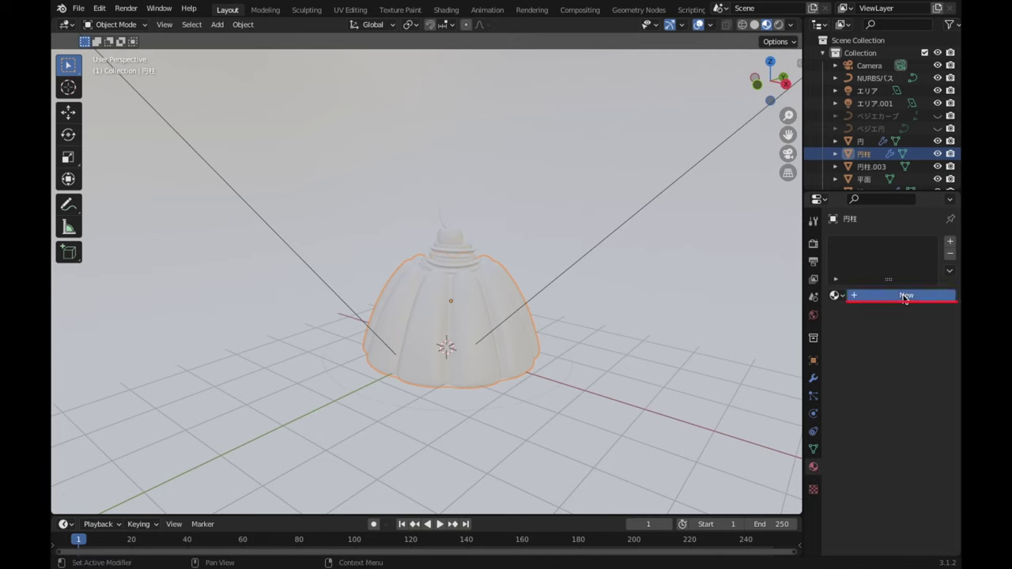
# Step: Set the pudding body's base colour to hex CAD7FF
pyautogui.scroll(-4, 903, 297)
pyautogui.scroll(-2, 902, 297)
pyautogui.scroll(-2, 903, 297)
pyautogui.scroll(1, 903, 297)
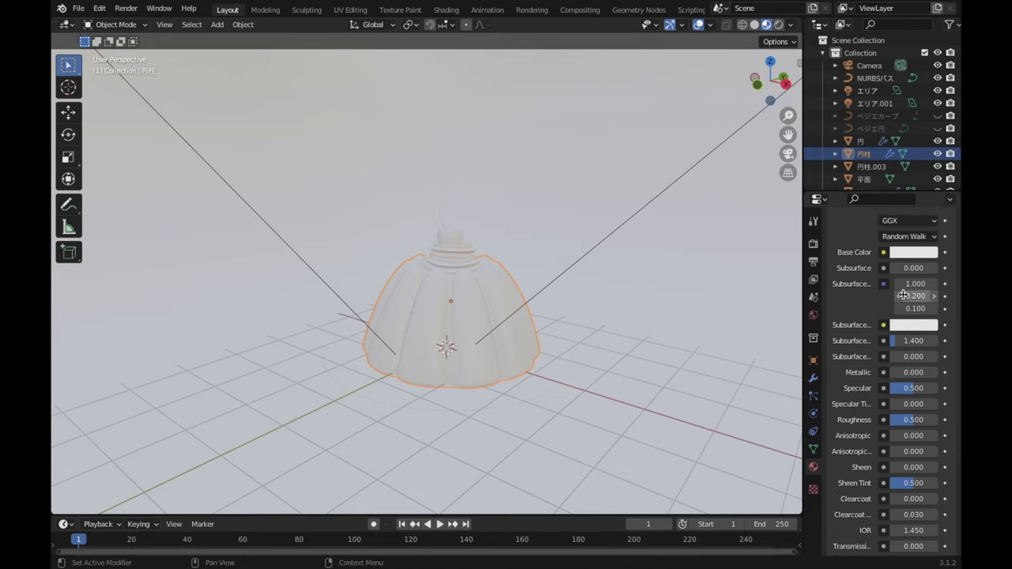
pyautogui.click(917, 253)
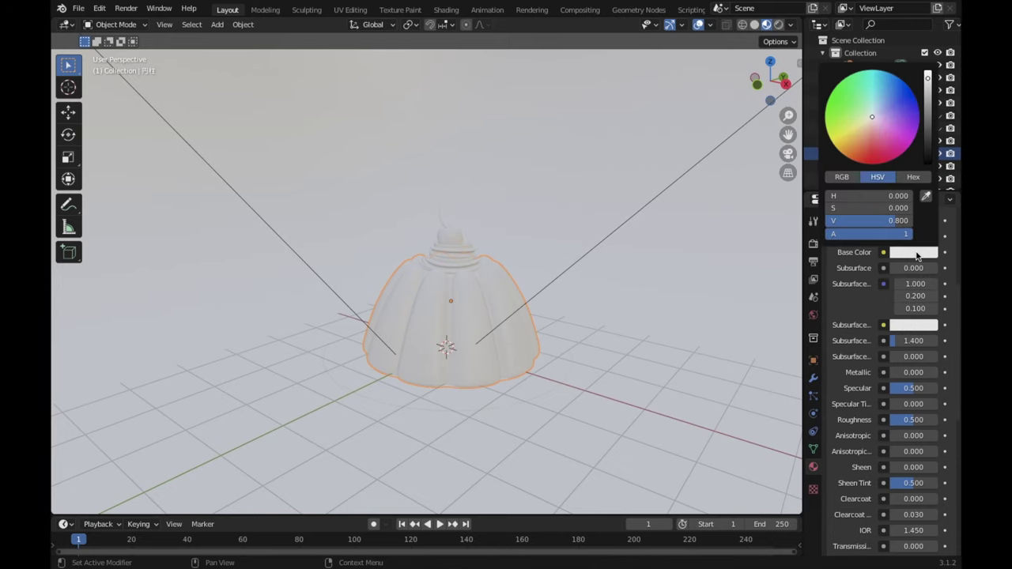
pyautogui.click(916, 179)
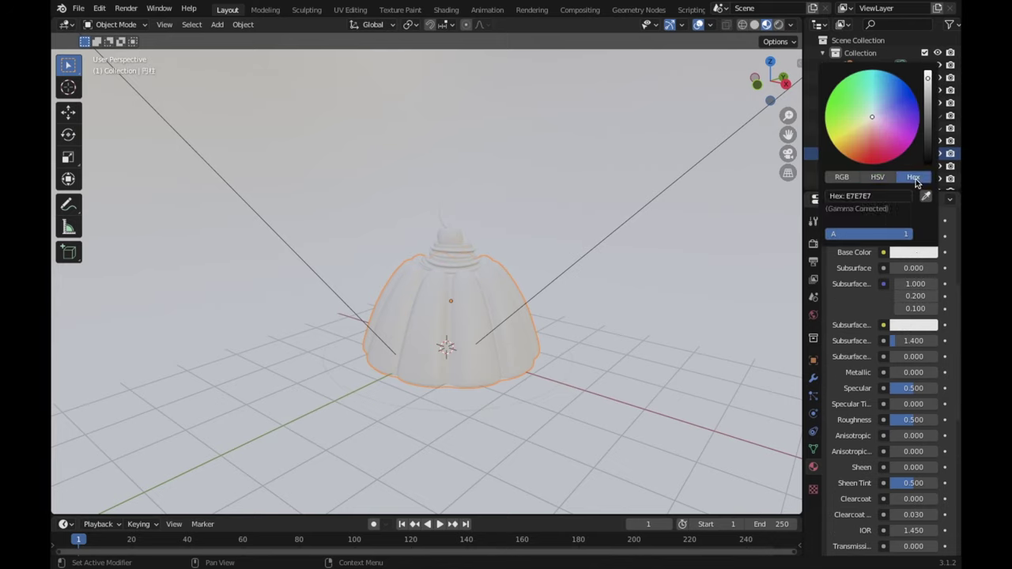
pyautogui.click(898, 197)
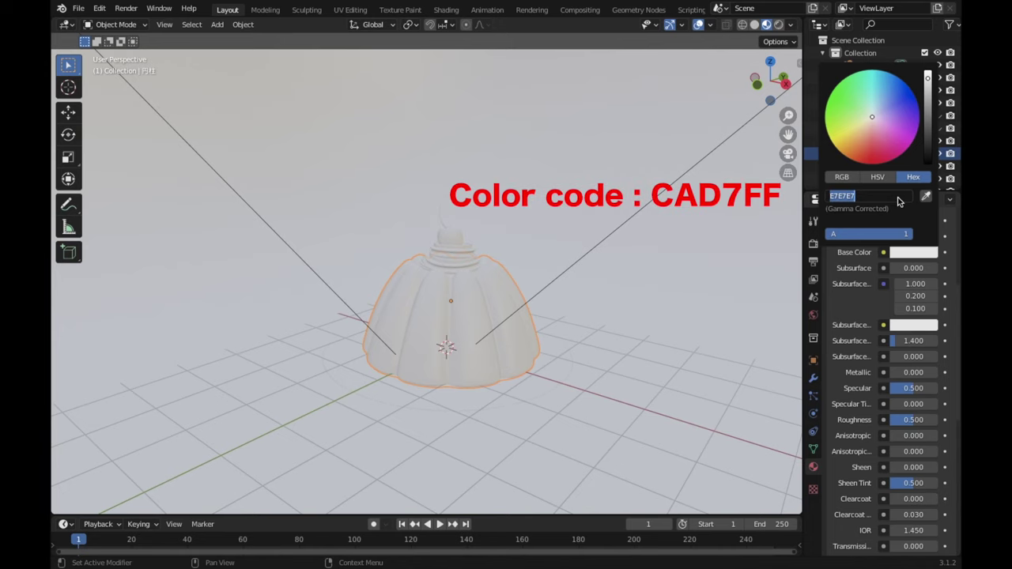
pyautogui.write('CAD')
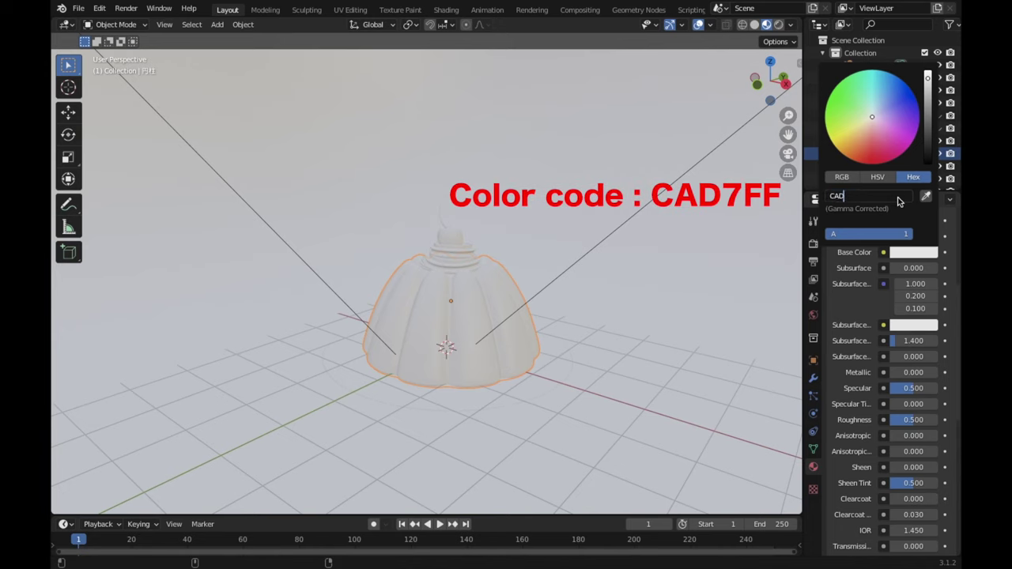
pyautogui.write('7FF')
pyautogui.press('Return')
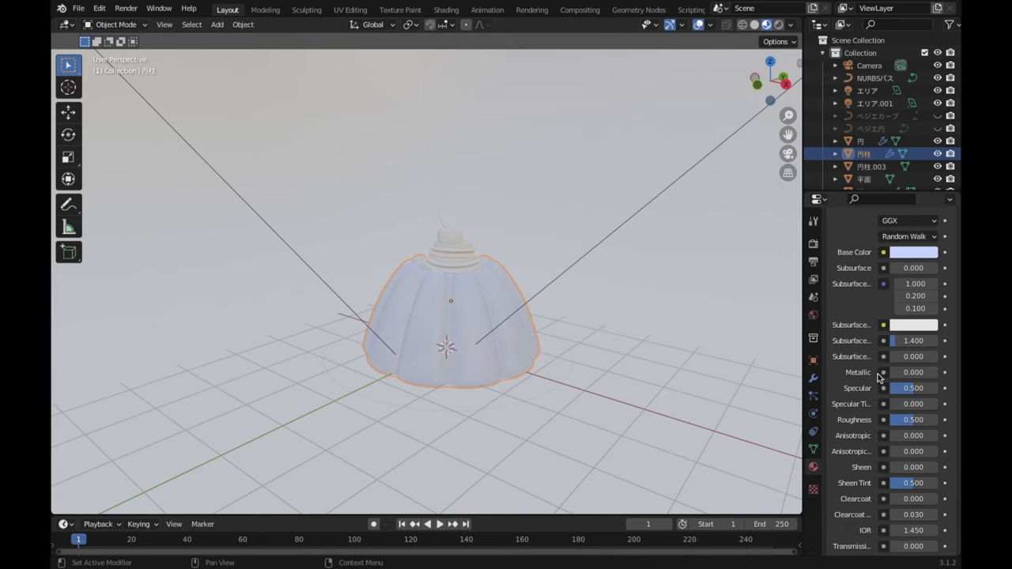
# Step: Set the pudding body's Roughness to 0 and Transmission to 1.0
pyautogui.scroll(-1, 949, 356)
pyautogui.scroll(-1, 951, 356)
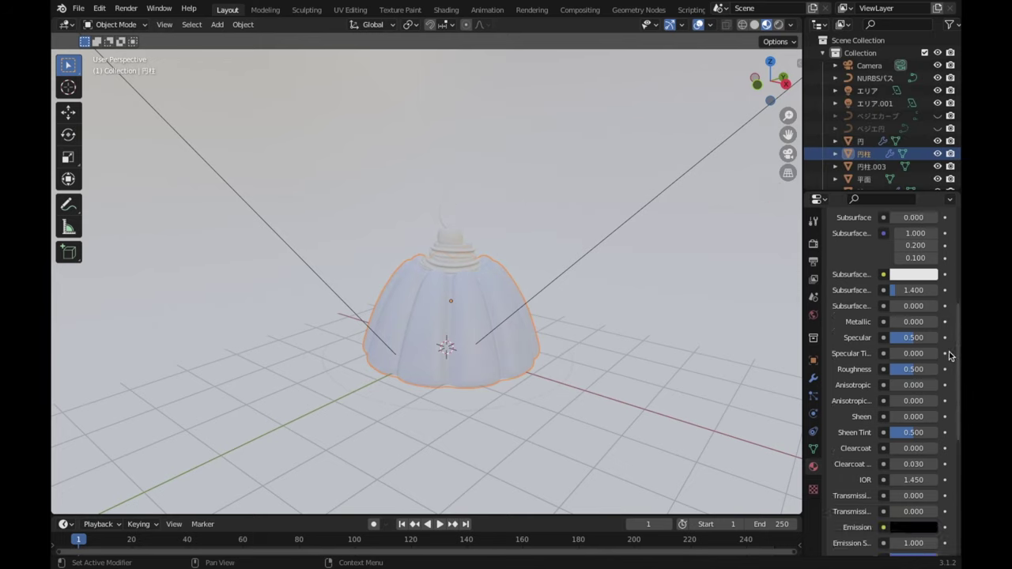
pyautogui.click(925, 372)
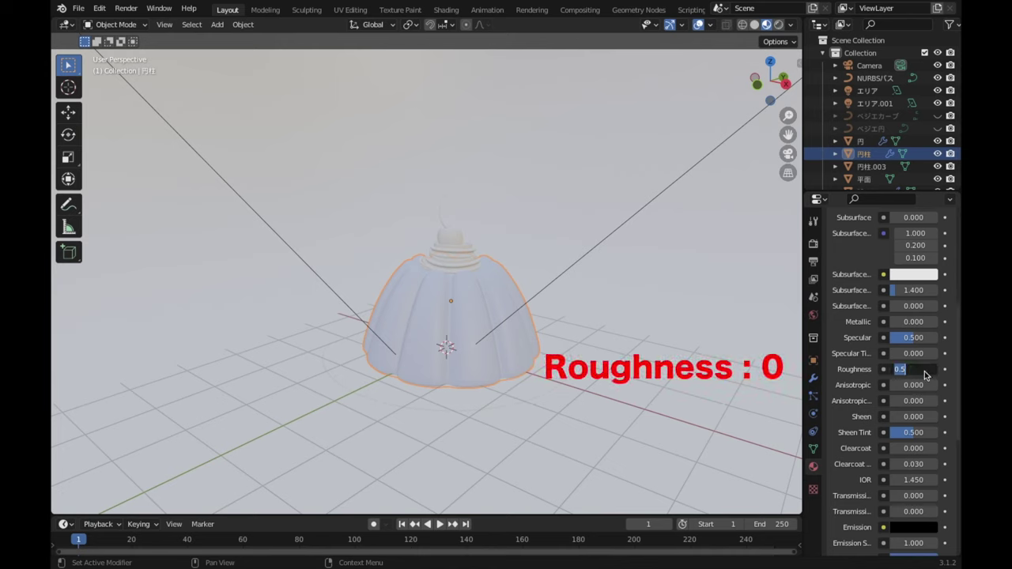
pyautogui.write('0')
pyautogui.press('Return')
pyautogui.scroll(-3, 924, 372)
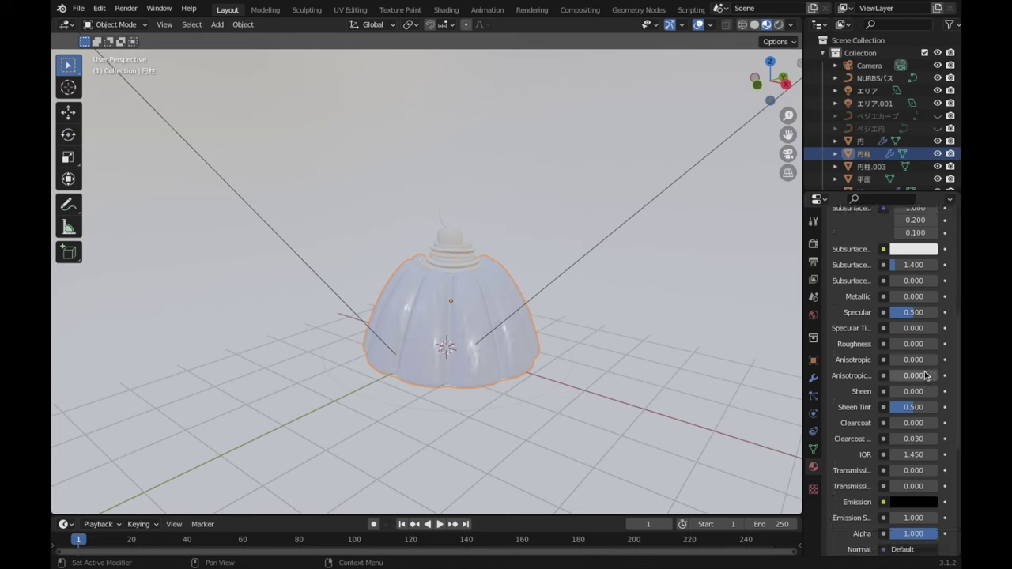
pyautogui.scroll(-1, 925, 374)
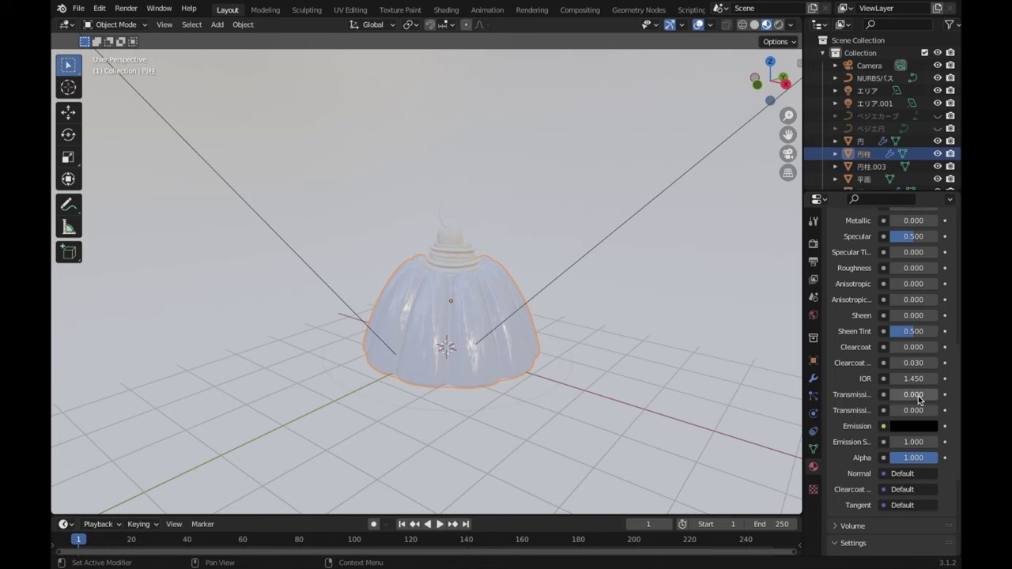
pyautogui.click(916, 394)
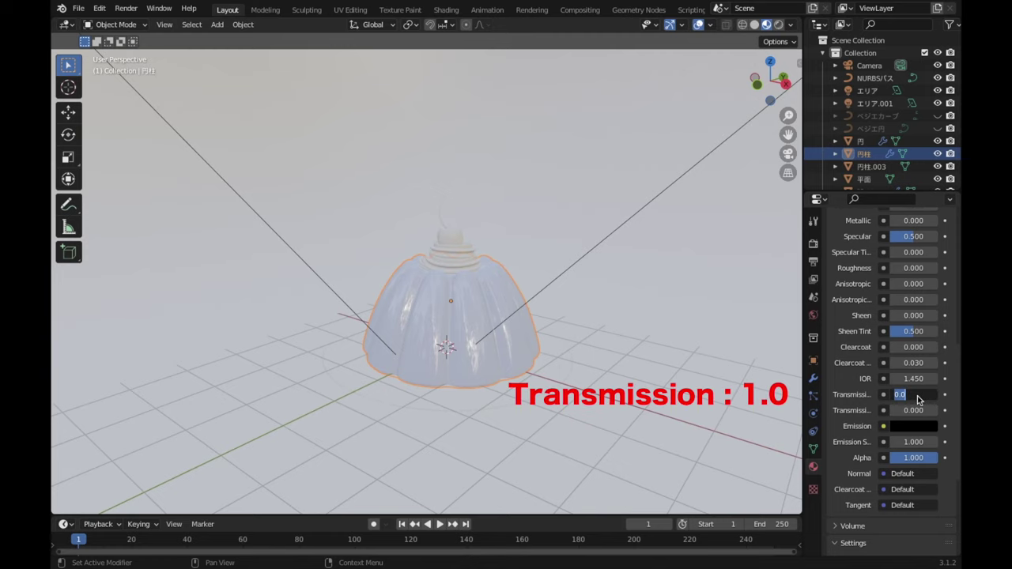
pyautogui.write('1')
pyautogui.press('Return')
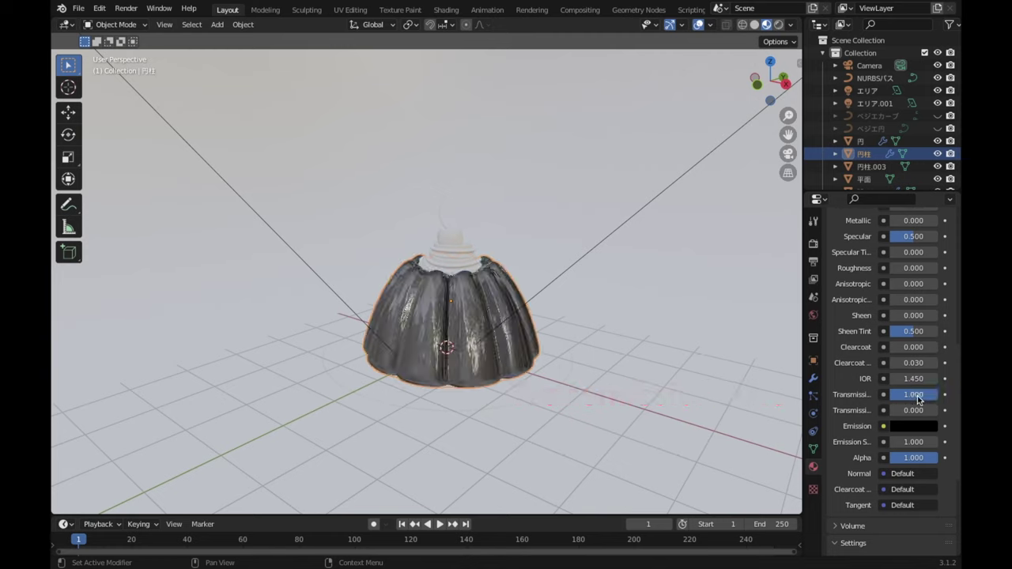
# Step: Select the NURBSパス cream, add a new material and set its Roughness to 0.2
pyautogui.click(455, 246)
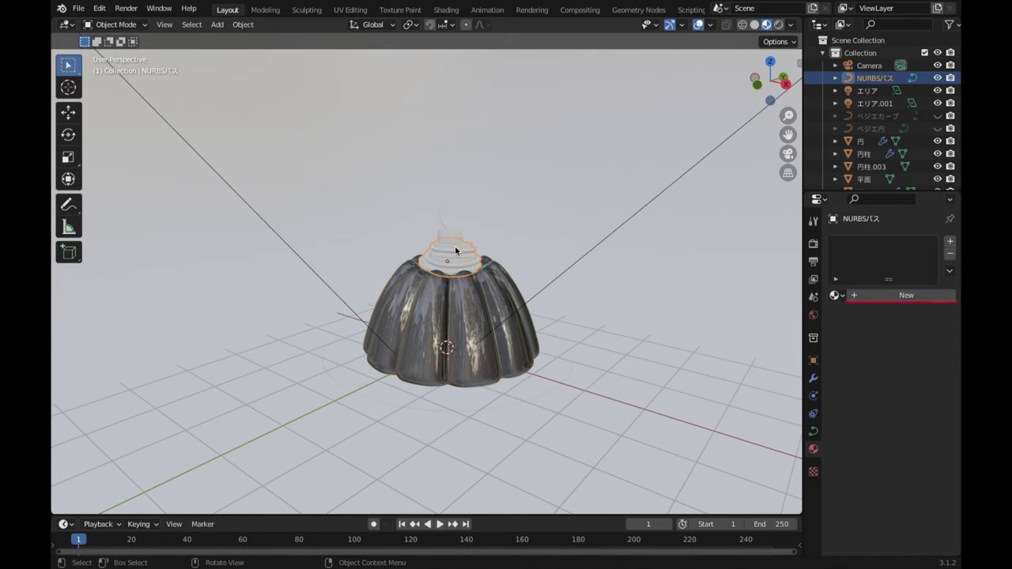
pyautogui.click(905, 296)
pyautogui.scroll(-4, 894, 364)
pyautogui.scroll(-2, 894, 363)
pyautogui.scroll(-1, 893, 363)
pyautogui.scroll(-1, 893, 363)
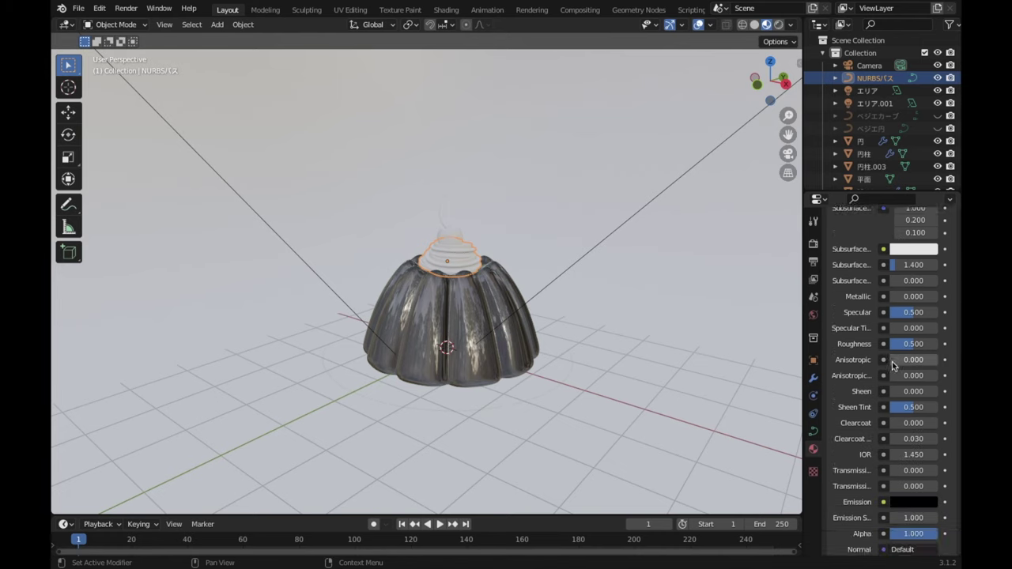
pyautogui.click(918, 348)
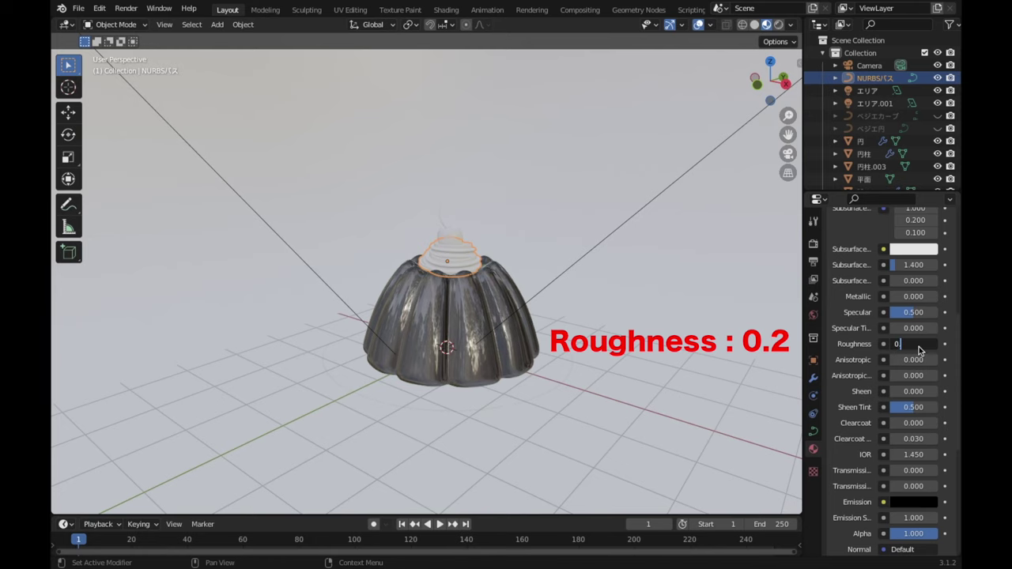
pyautogui.write('.2')
pyautogui.press('Return')
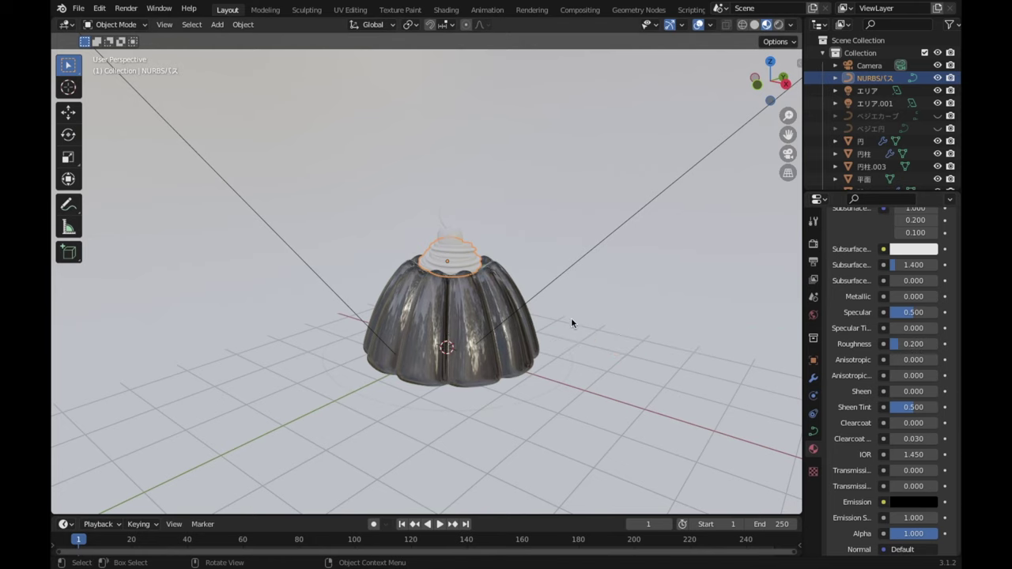
pyautogui.scroll(2, 458, 234)
pyautogui.scroll(2, 576, 244)
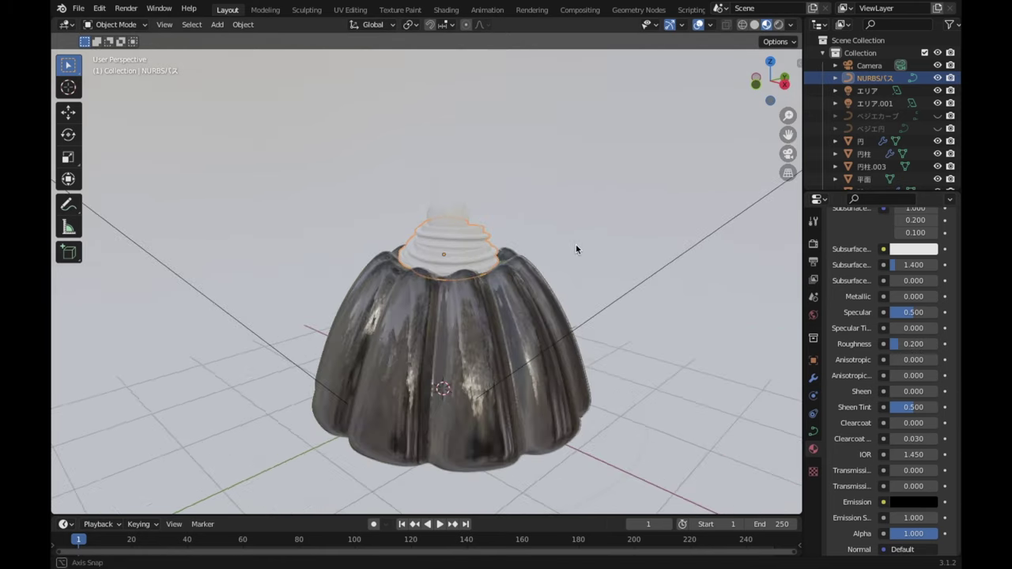
pyautogui.scroll(2, 575, 244)
# Step: Give the cherry a new material with red base colour 9E0001
pyautogui.click(445, 200)
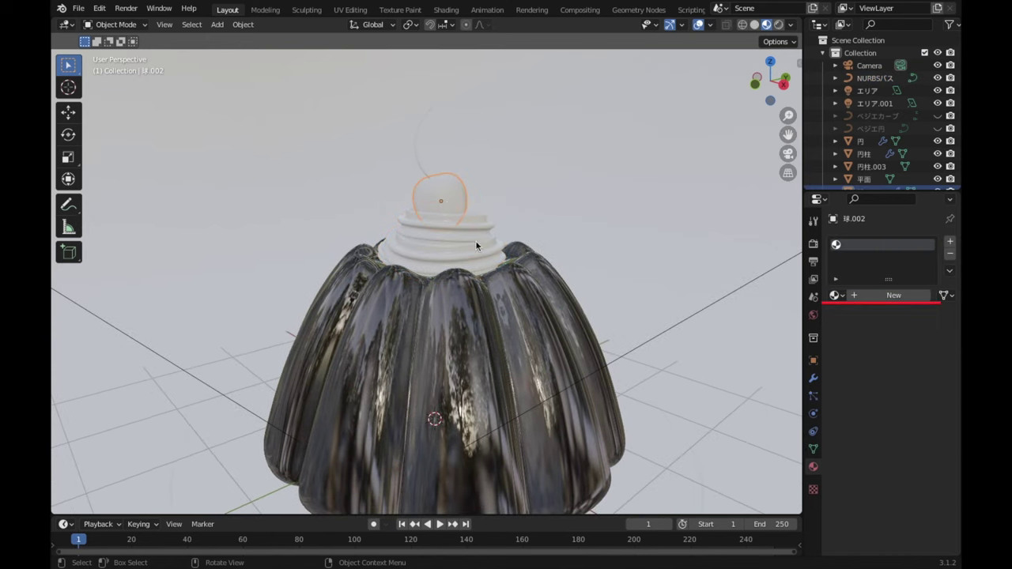
pyautogui.click(892, 296)
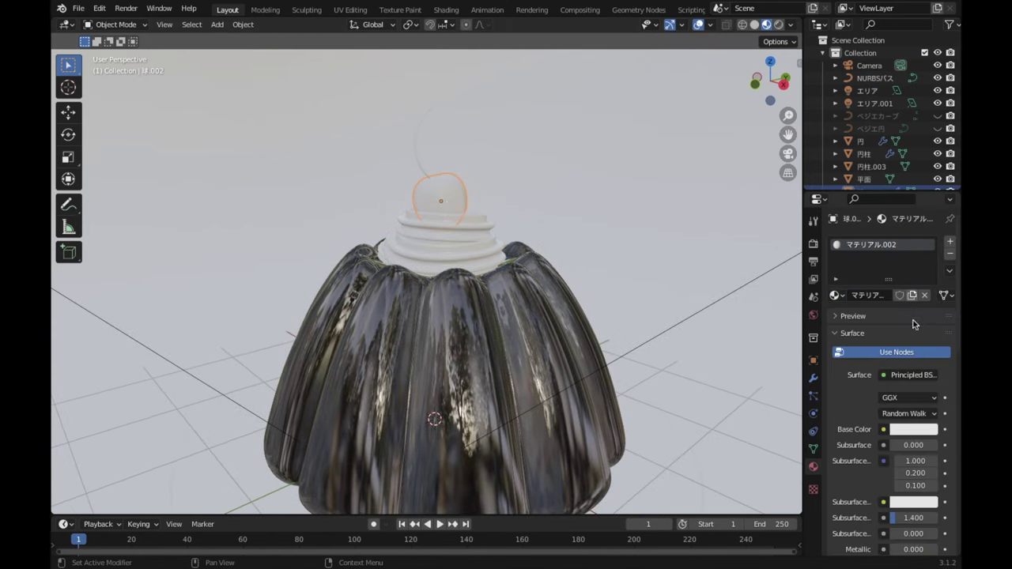
pyautogui.scroll(-2, 913, 317)
pyautogui.scroll(-2, 920, 317)
pyautogui.scroll(-2, 926, 318)
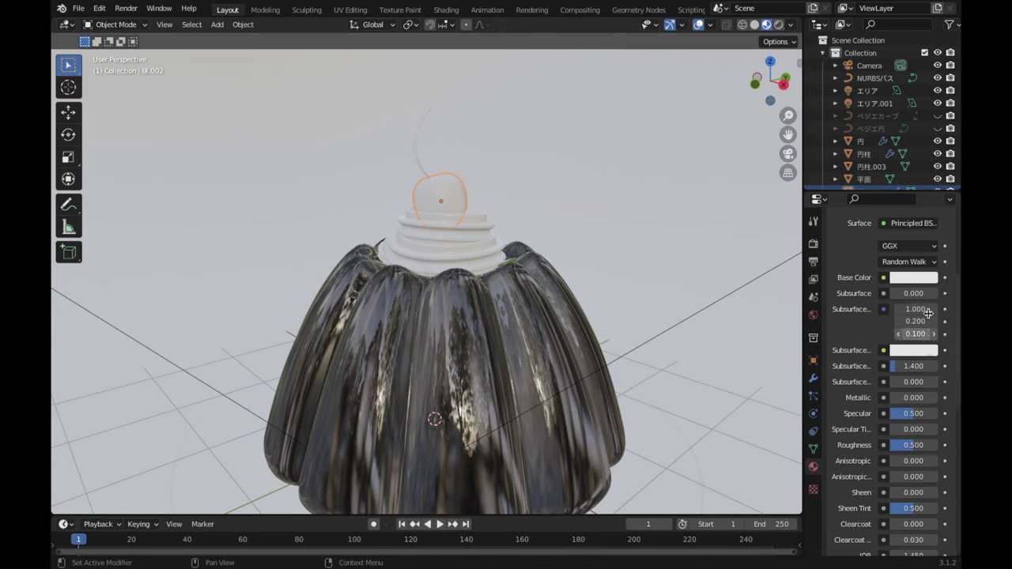
pyautogui.click(925, 278)
pyautogui.click(878, 221)
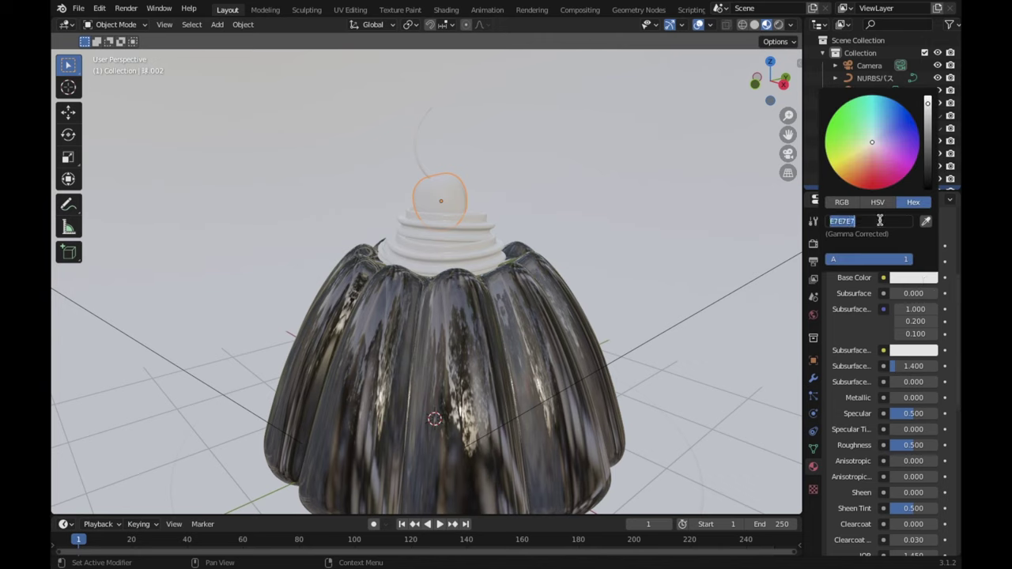
pyautogui.write('9E0001')
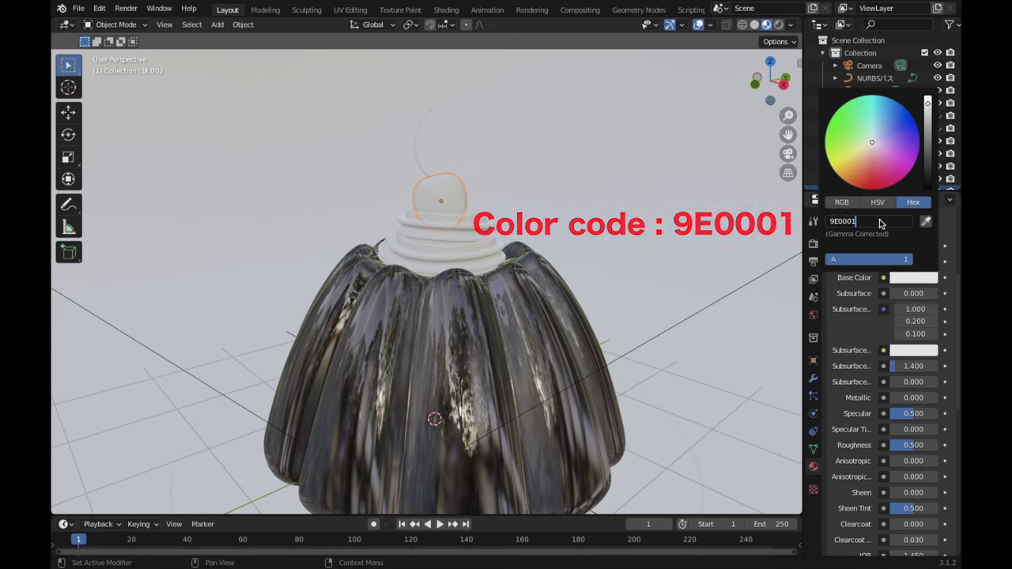
pyautogui.press('Return')
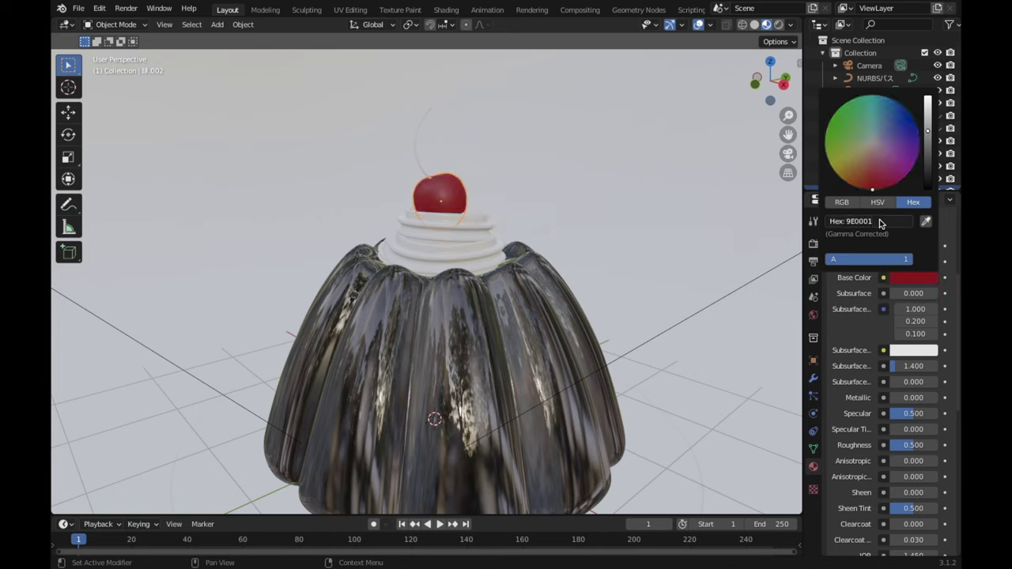
# Step: Set the cherry's Roughness to 0.1, then select the cherry stem (円柱.003)
pyautogui.scroll(-2, 871, 364)
pyautogui.scroll(-2, 870, 364)
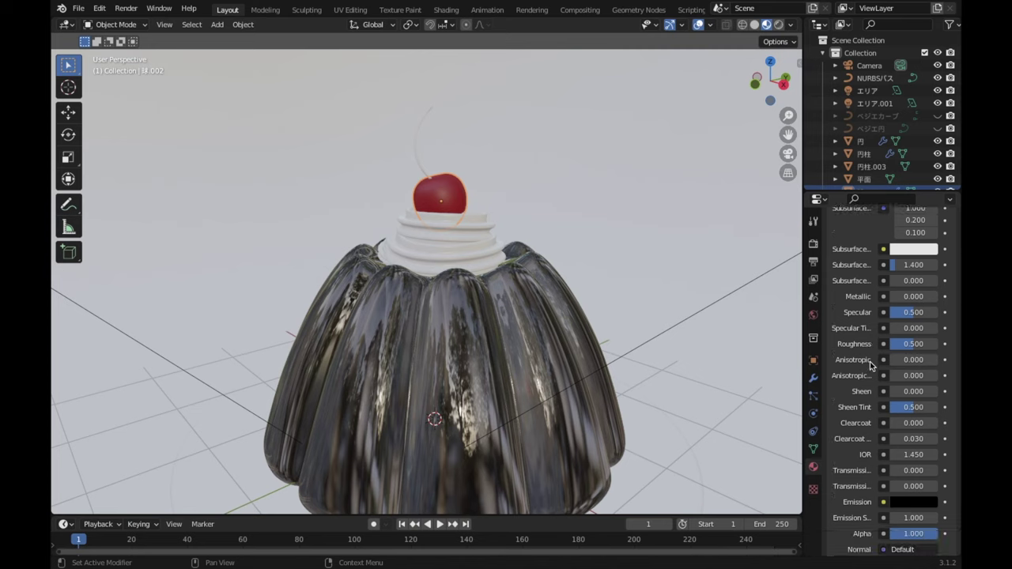
pyautogui.click(919, 346)
pyautogui.write('0.1')
pyautogui.press('Return')
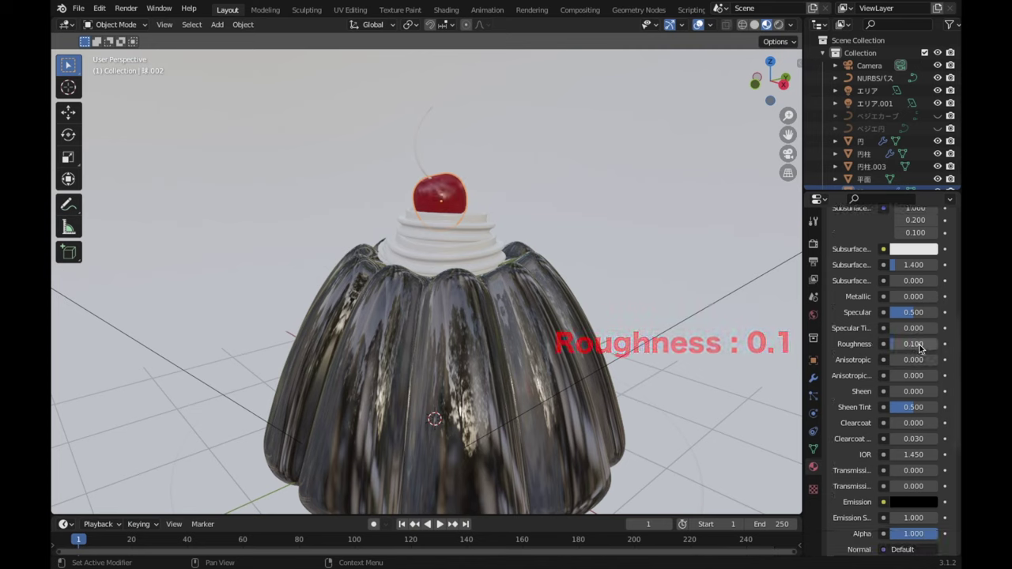
pyautogui.click(436, 154)
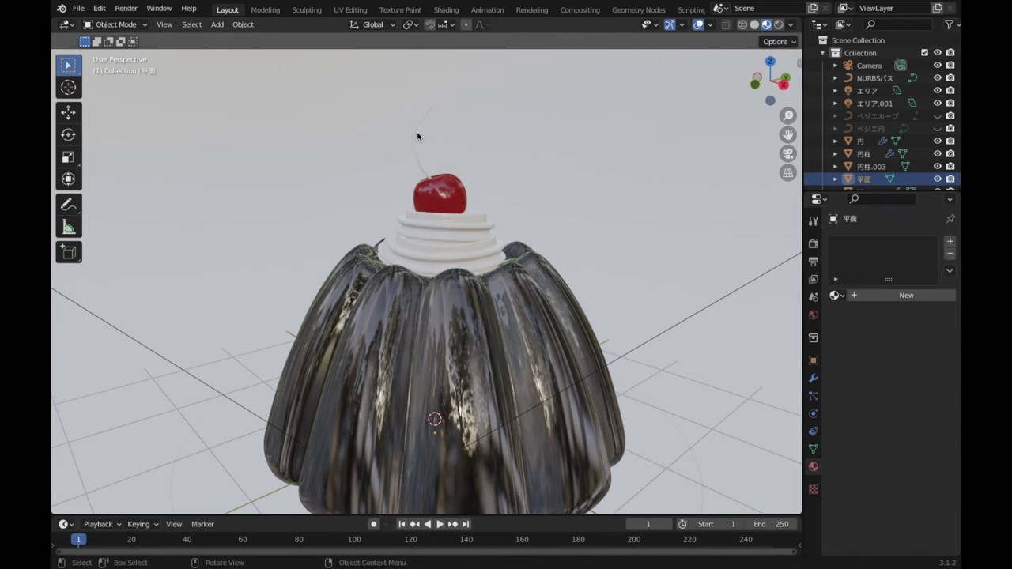
pyautogui.click(416, 136)
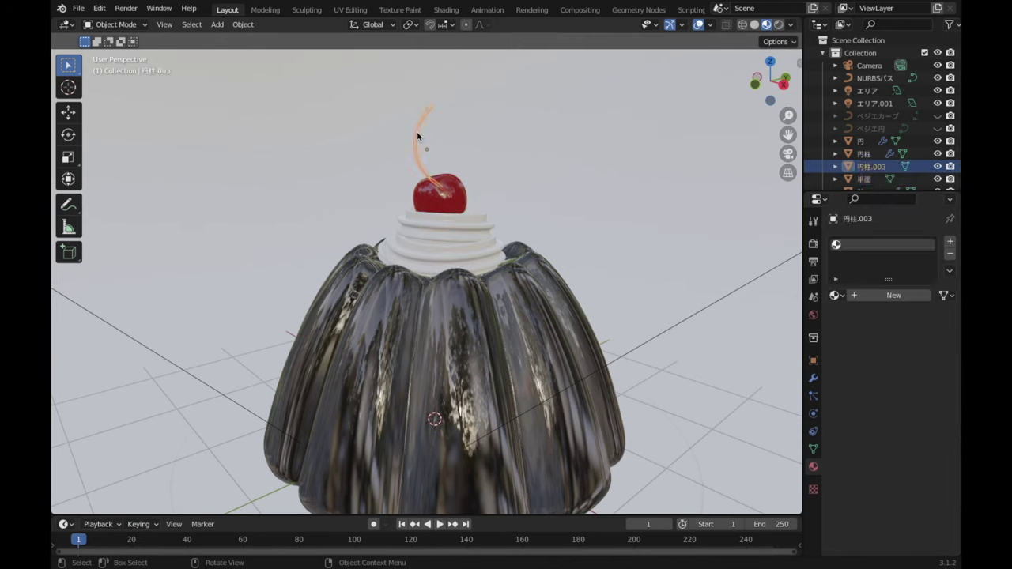
# Step: Add a new material to the cherry stem with dark red hex colour 661520
pyautogui.click(922, 295)
pyautogui.scroll(-3, 917, 288)
pyautogui.scroll(-3, 912, 265)
pyautogui.click(912, 252)
pyautogui.click(877, 197)
pyautogui.write('661520')
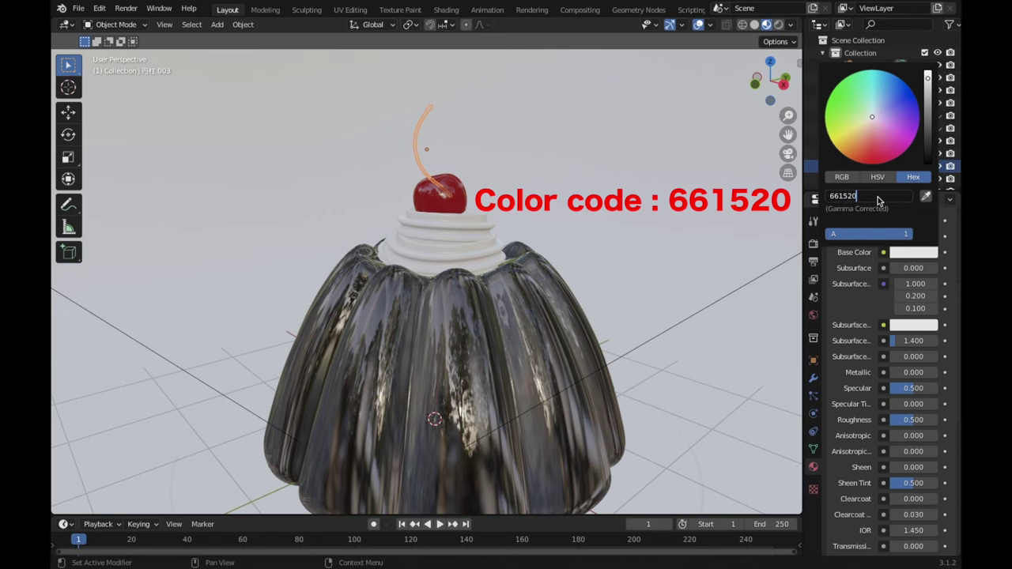
pyautogui.press('Return')
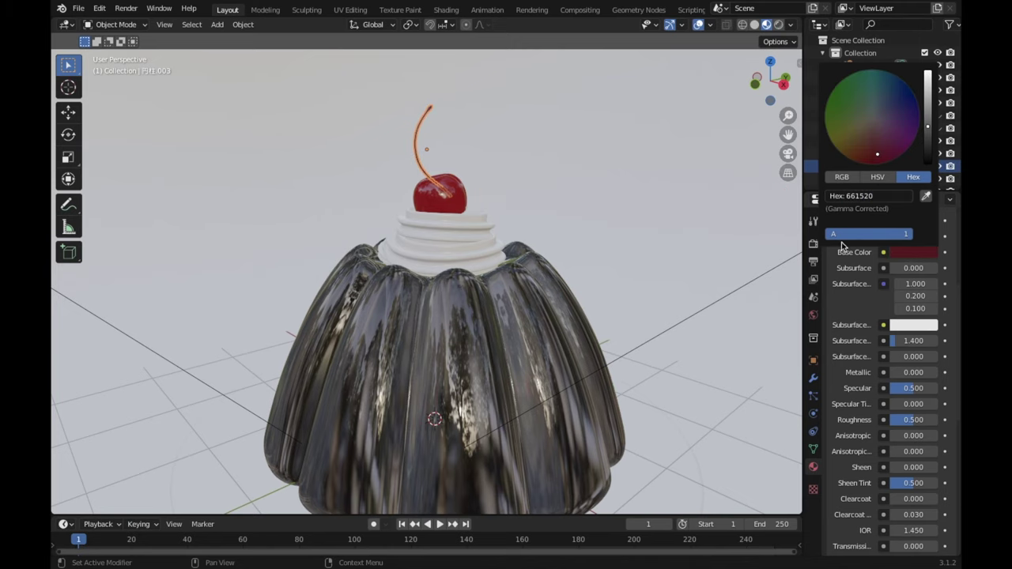
pyautogui.scroll(-3, 616, 281)
# Step: Select the backdrop plane and give it a new material with pink colour FFD3EB
pyautogui.click(619, 283)
pyautogui.scroll(-2, 620, 292)
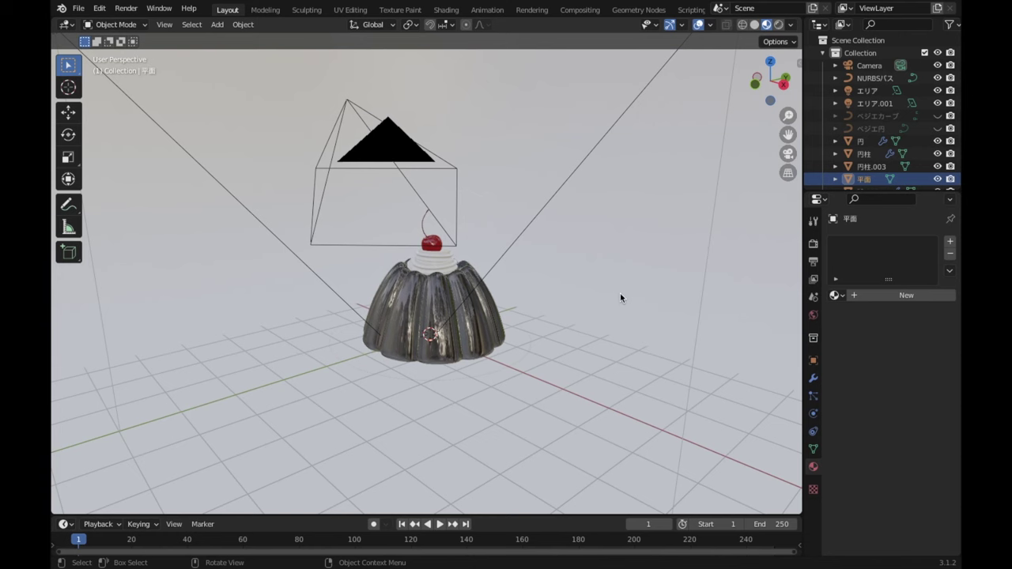
pyautogui.scroll(-2, 620, 292)
pyautogui.scroll(-2, 617, 283)
pyautogui.moveTo(613, 276); pyautogui.dragTo(630, 279, button='middle')
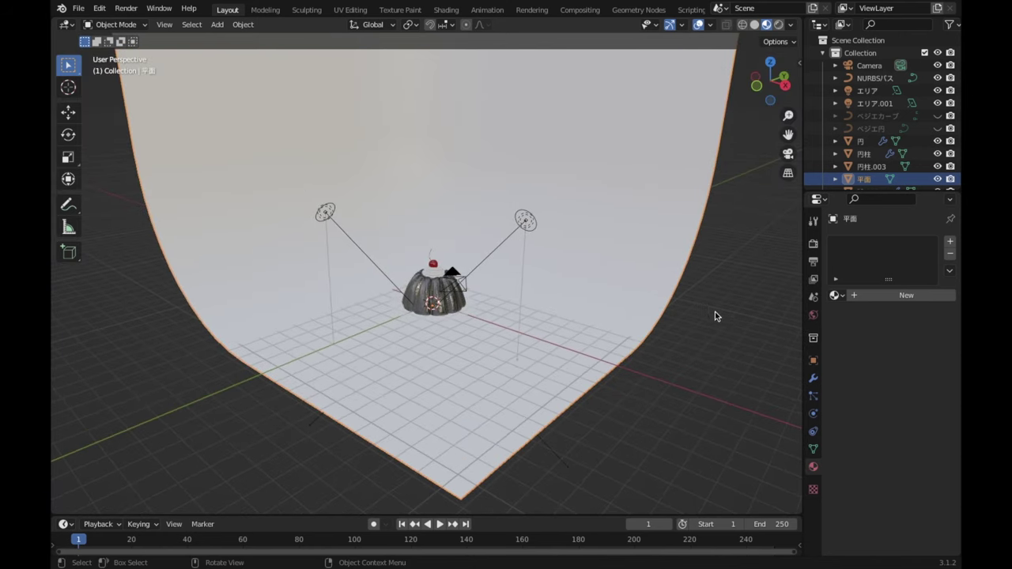
pyautogui.click(883, 301)
pyautogui.scroll(-2, 902, 383)
pyautogui.scroll(-2, 924, 422)
pyautogui.scroll(-2, 917, 332)
pyautogui.click(913, 278)
pyautogui.click(876, 223)
pyautogui.write('FFD3')
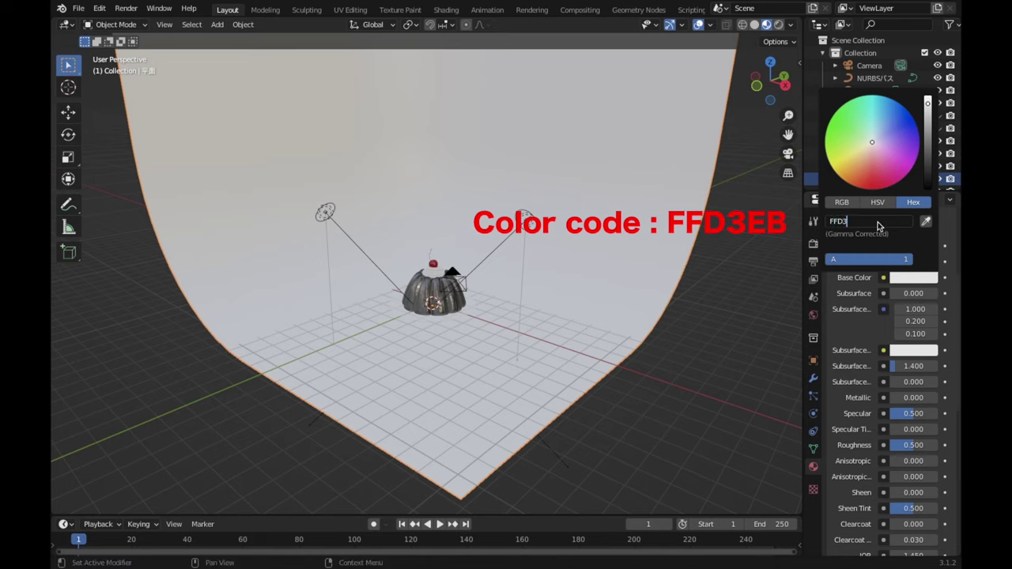
pyautogui.write('EB')
pyautogui.press('Return')
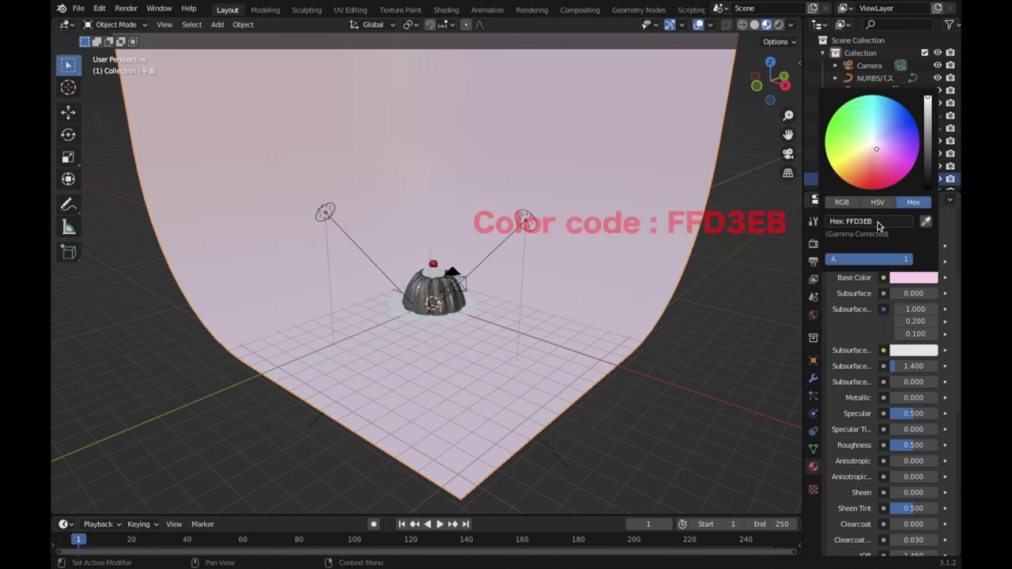
# Step: Set the backdrop's Roughness to 1 and orbit the view lower toward the pudding
pyautogui.scroll(-3, 871, 340)
pyautogui.scroll(-1, 871, 340)
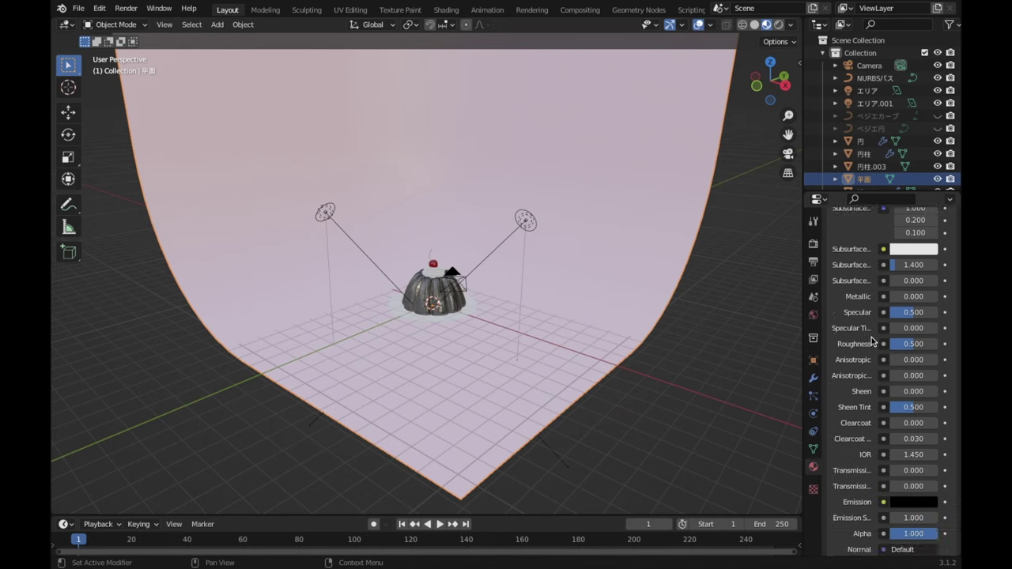
pyautogui.click(923, 344)
pyautogui.write('1')
pyautogui.press('Return')
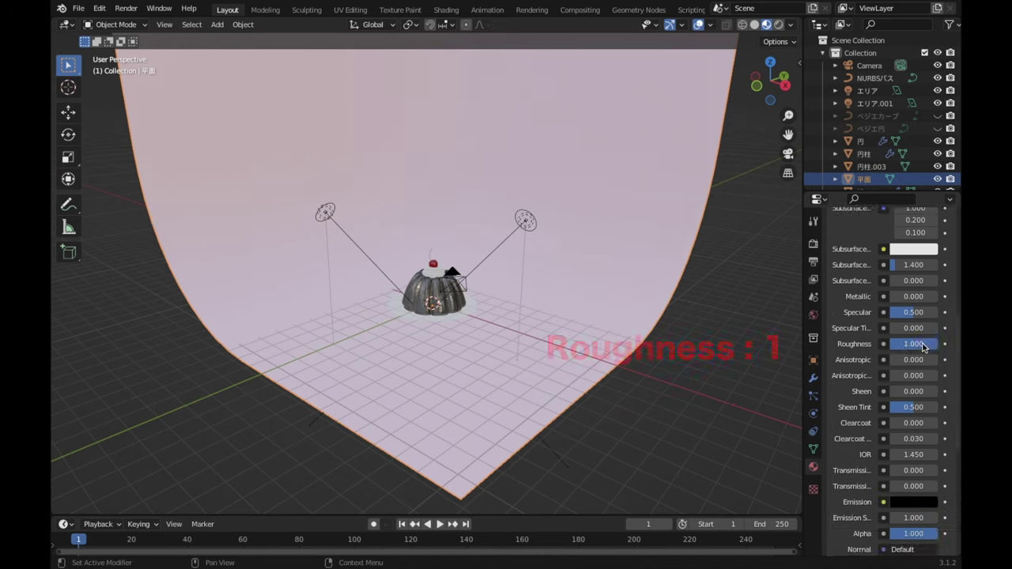
pyautogui.click(704, 385)
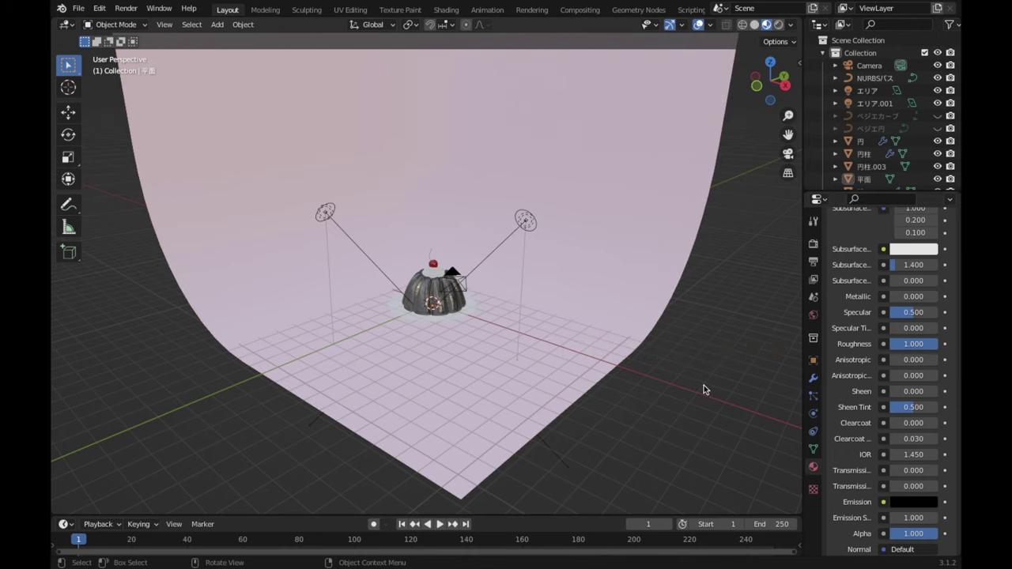
pyautogui.scroll(5, 585, 429)
pyautogui.moveTo(585, 429); pyautogui.dragTo(601, 416, button='middle')
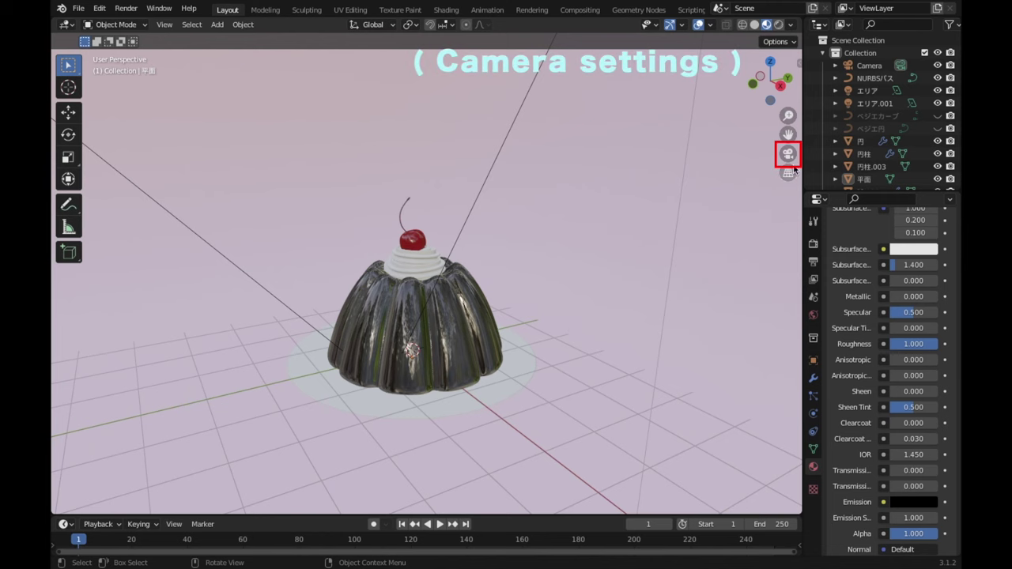
# Step: Lock the camera to the view and frame the pudding centred in the camera shot
pyautogui.click(791, 158)
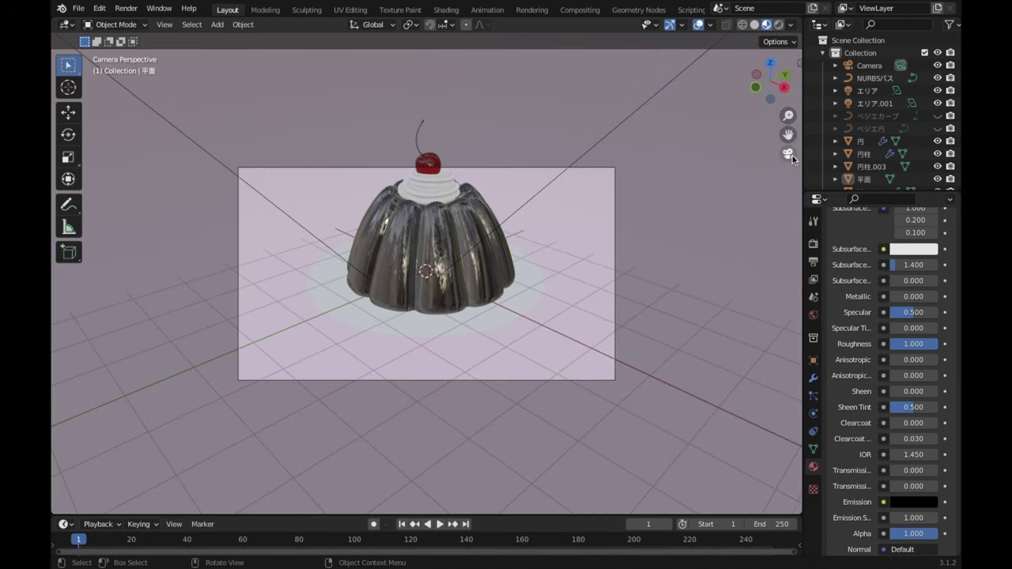
pyautogui.press('n')
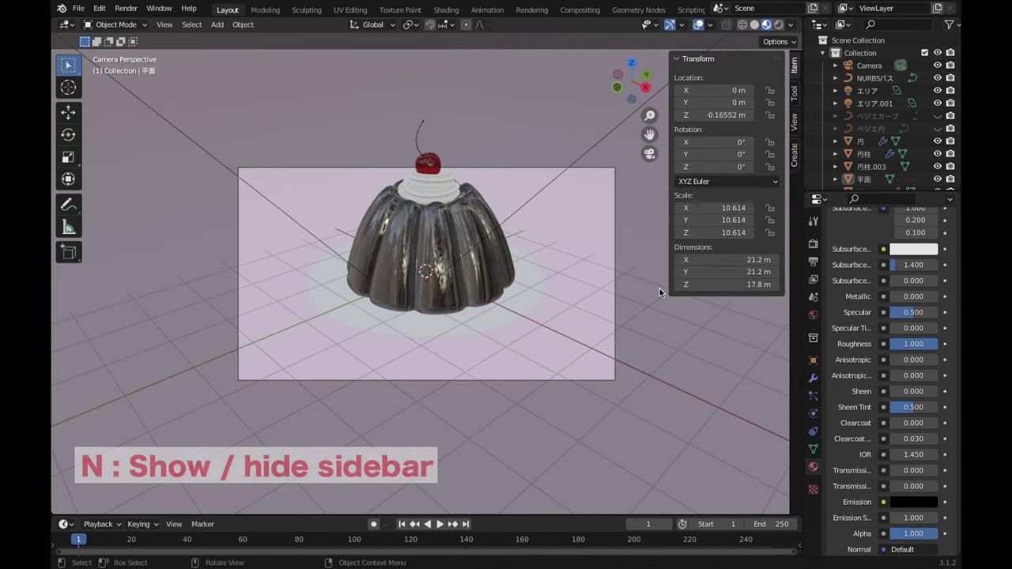
pyautogui.click(794, 123)
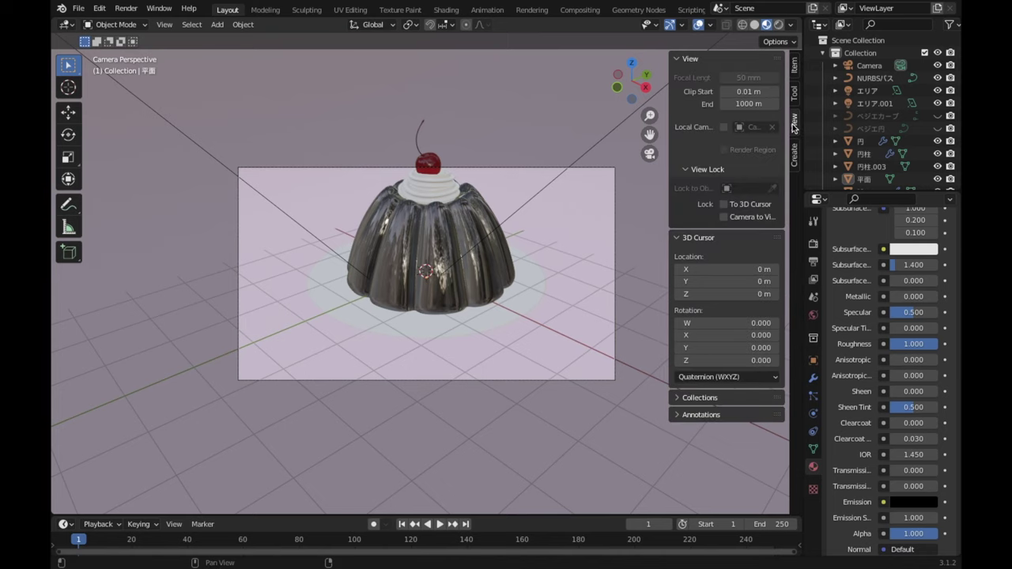
pyautogui.click(723, 217)
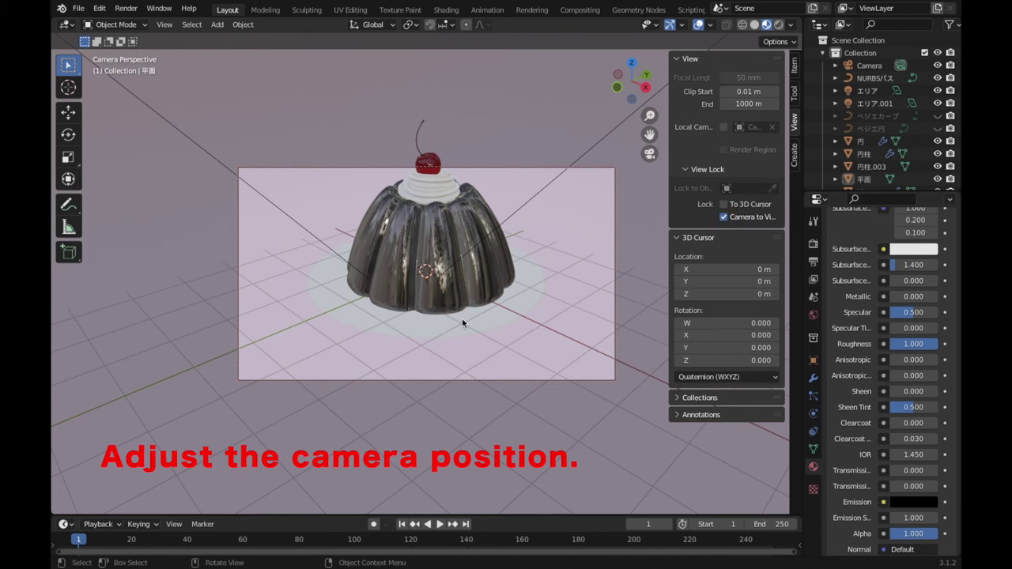
pyautogui.scroll(-3, 462, 318)
pyautogui.moveTo(460, 302); pyautogui.dragTo(454, 335, button='middle')
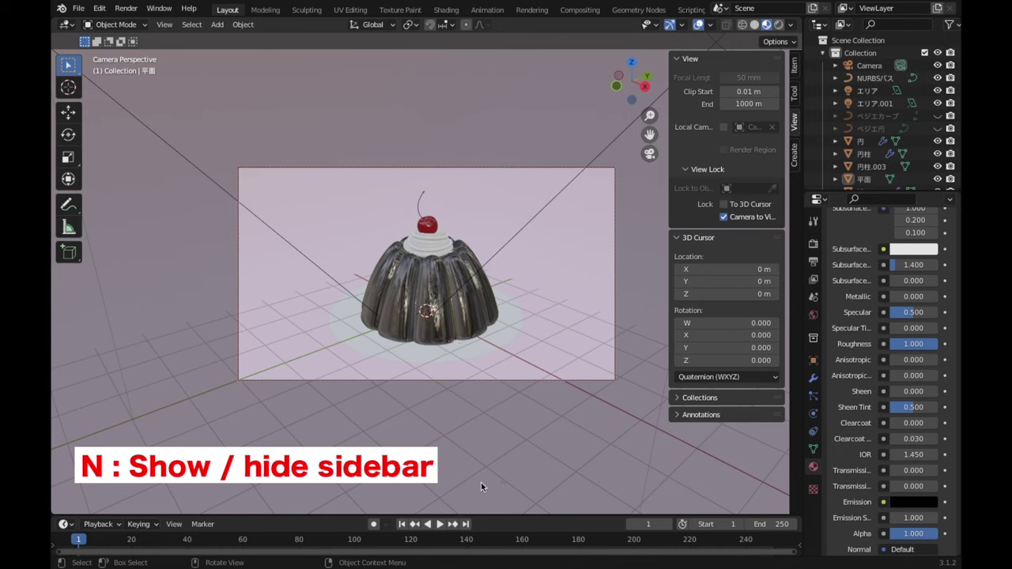
pyautogui.press('n')
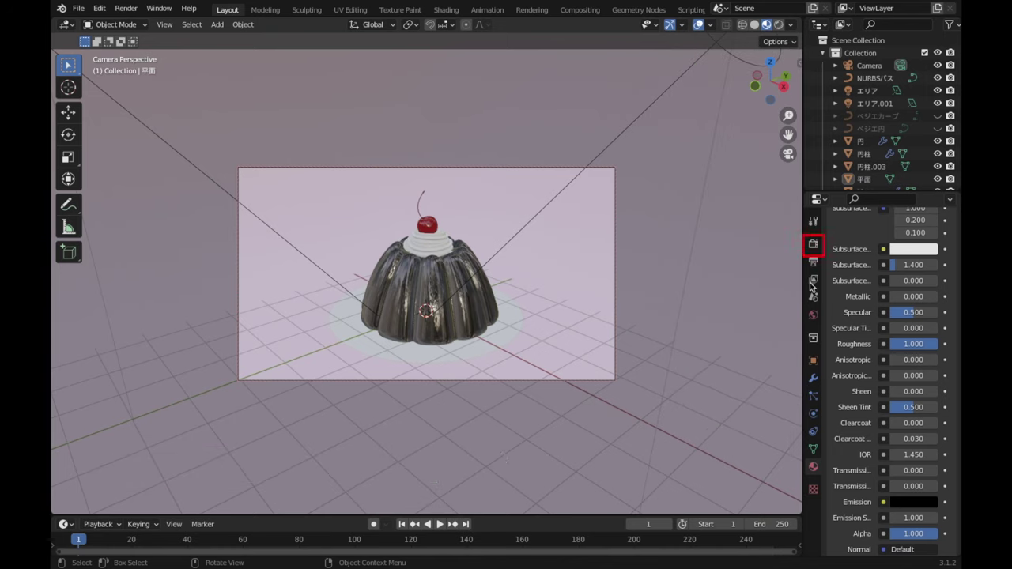
pyautogui.click(812, 244)
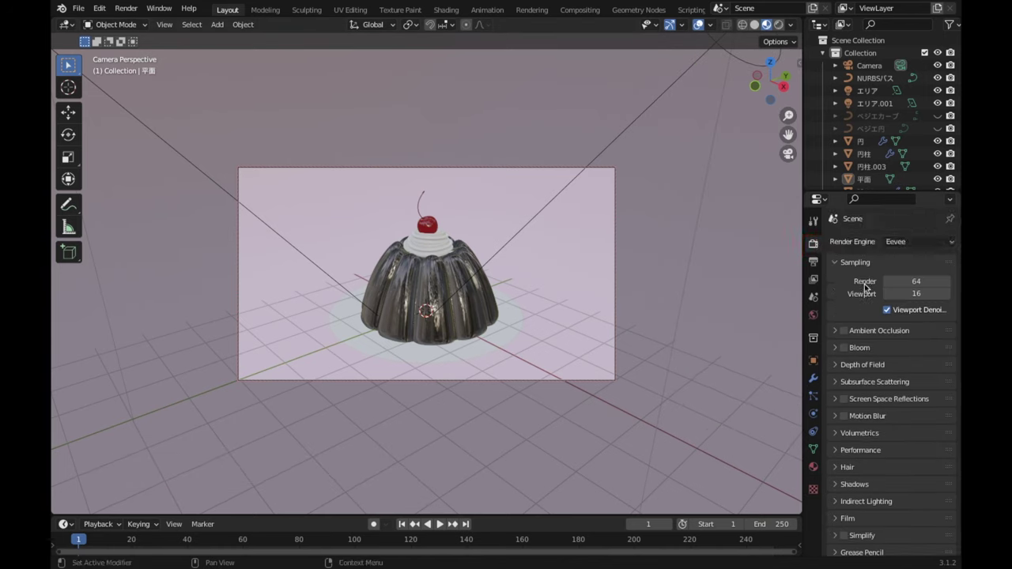
# Step: Switch the render engine to Cycles
pyautogui.click(936, 243)
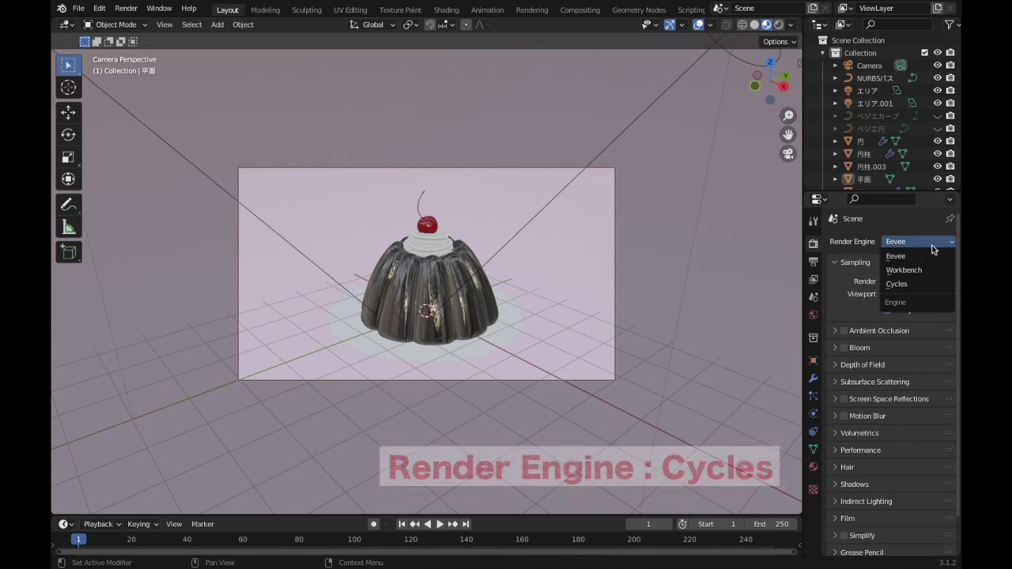
pyautogui.click(902, 285)
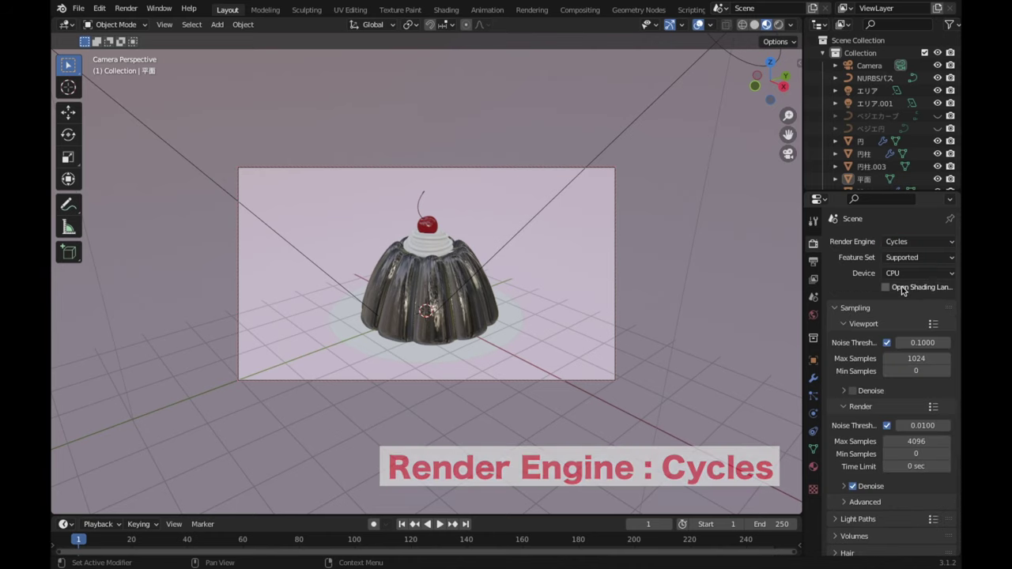
pyautogui.scroll(-1, 907, 364)
pyautogui.scroll(-2, 907, 365)
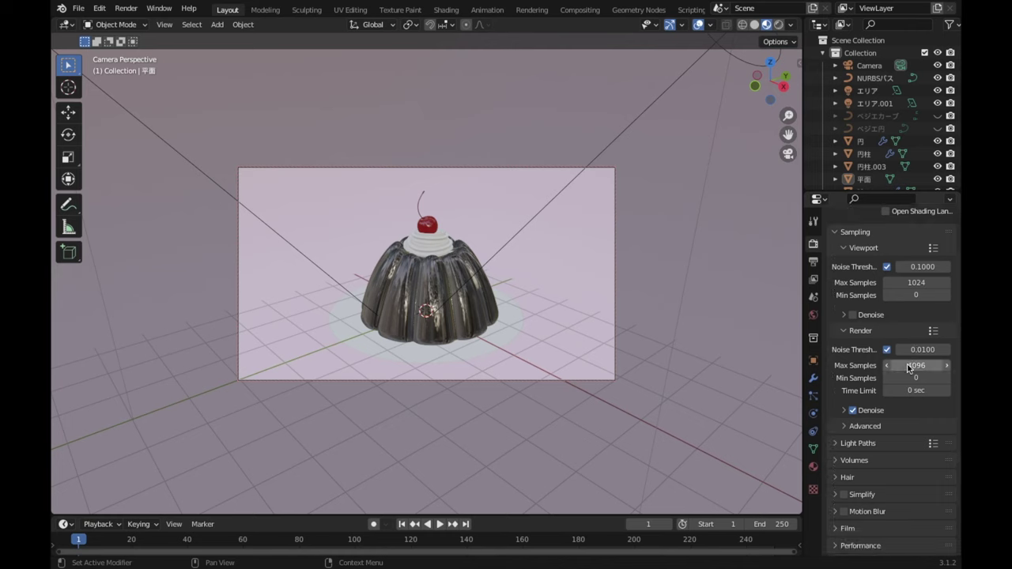
pyautogui.scroll(-1, 907, 364)
pyautogui.scroll(-1, 908, 366)
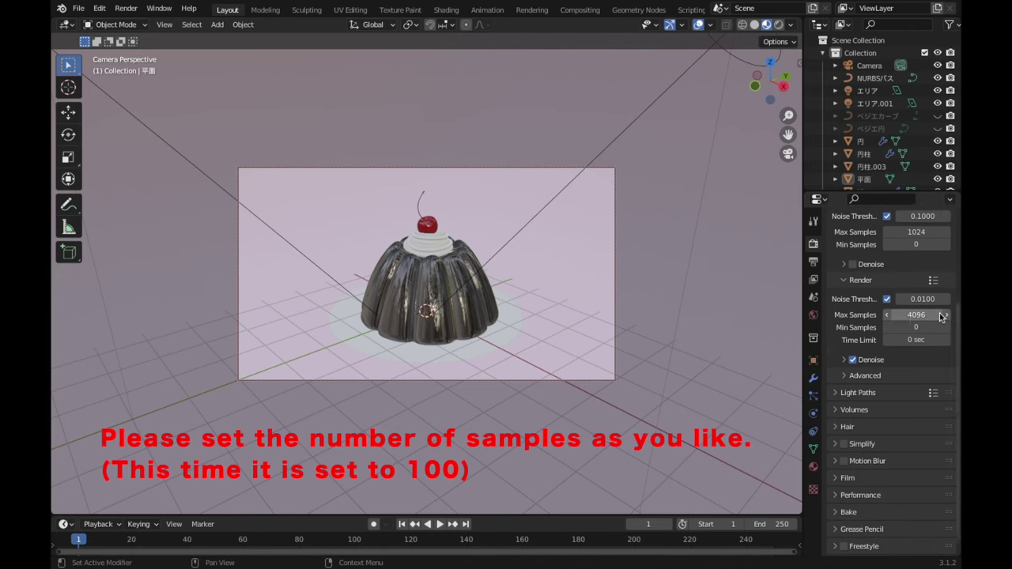
# Step: Set render Max Samples to 100 and render the final image
pyautogui.doubleClick(939, 315)
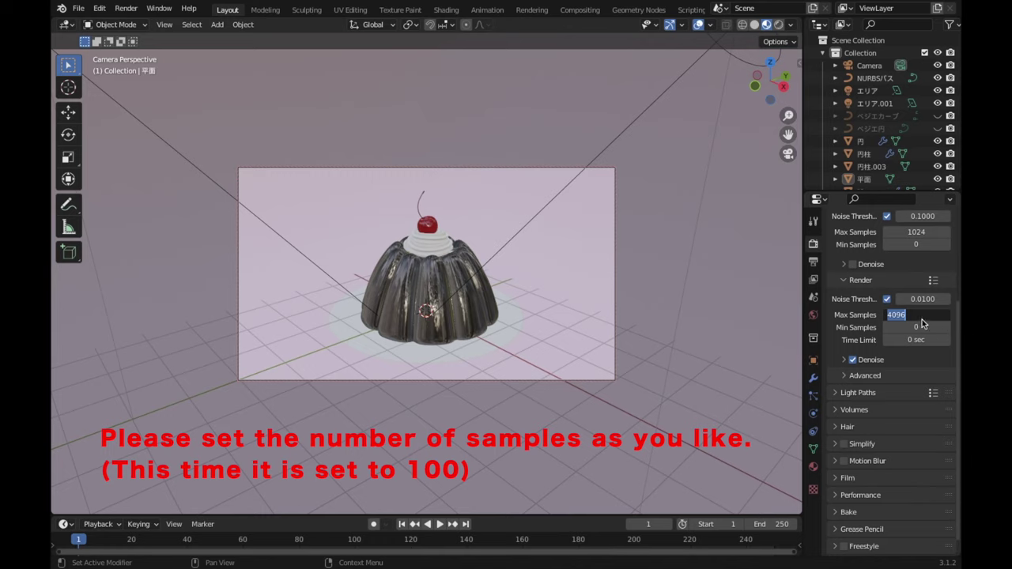
pyautogui.write('100')
pyautogui.press('Return')
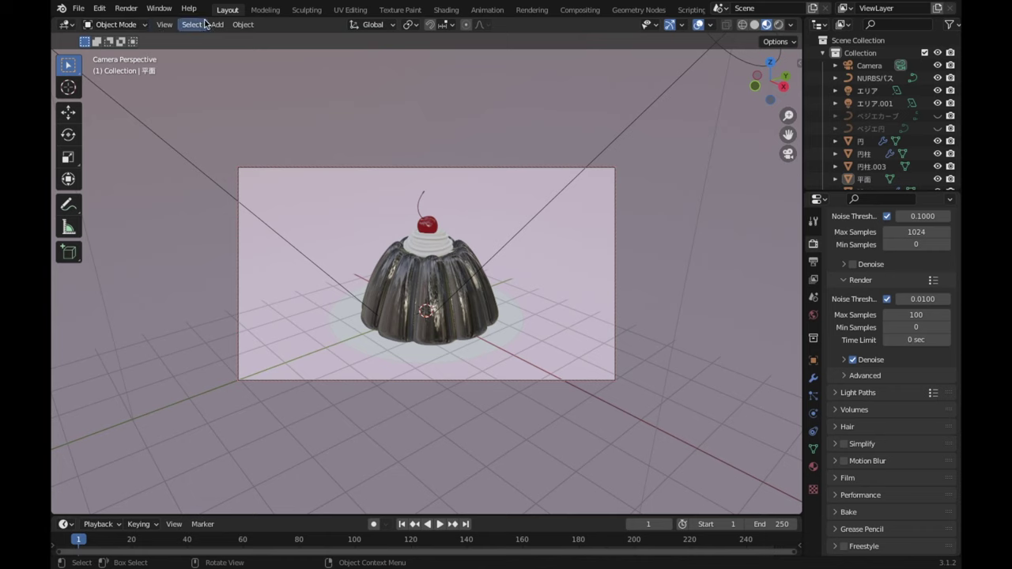
pyautogui.click(126, 8)
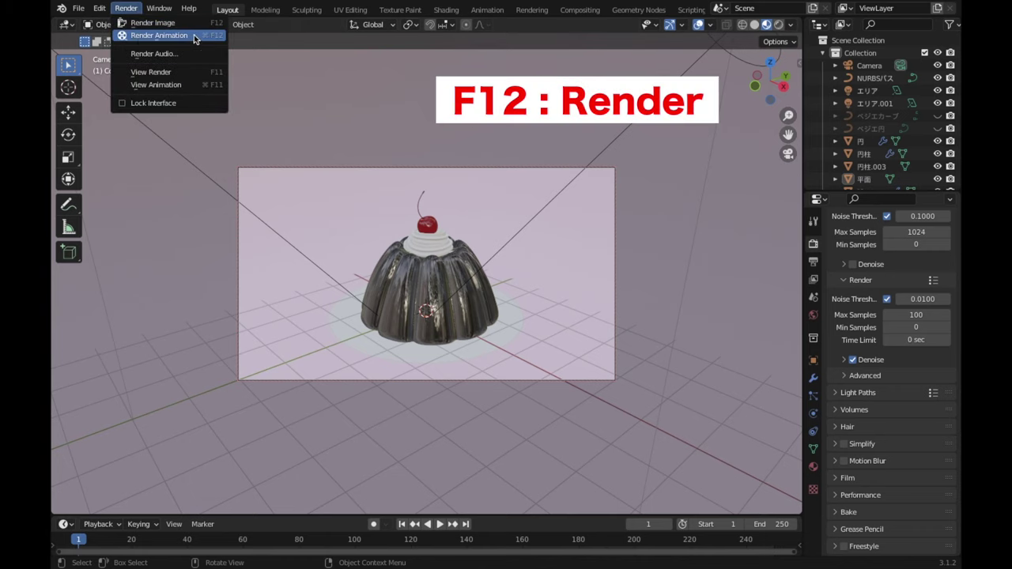
pyautogui.click(147, 30)
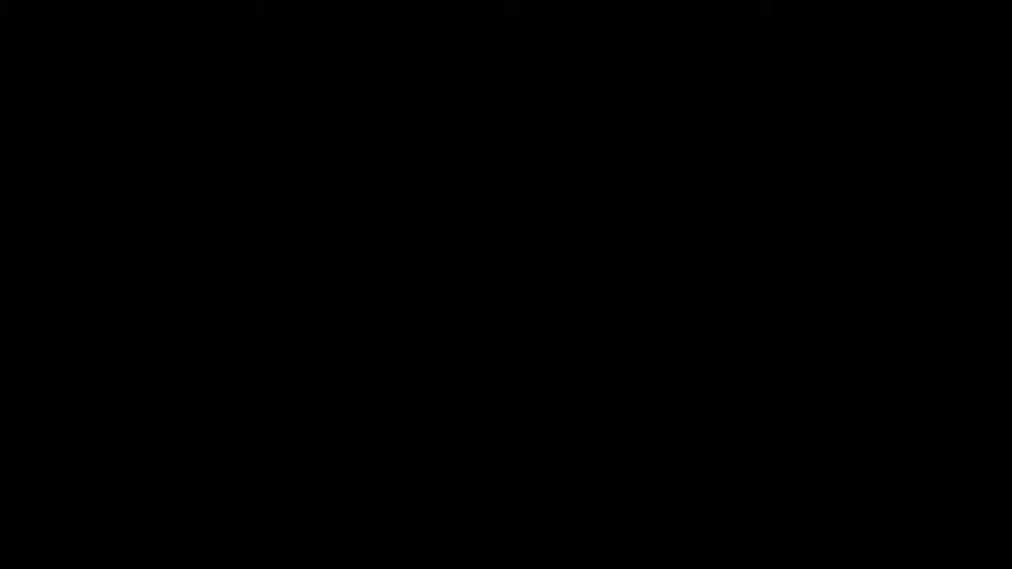